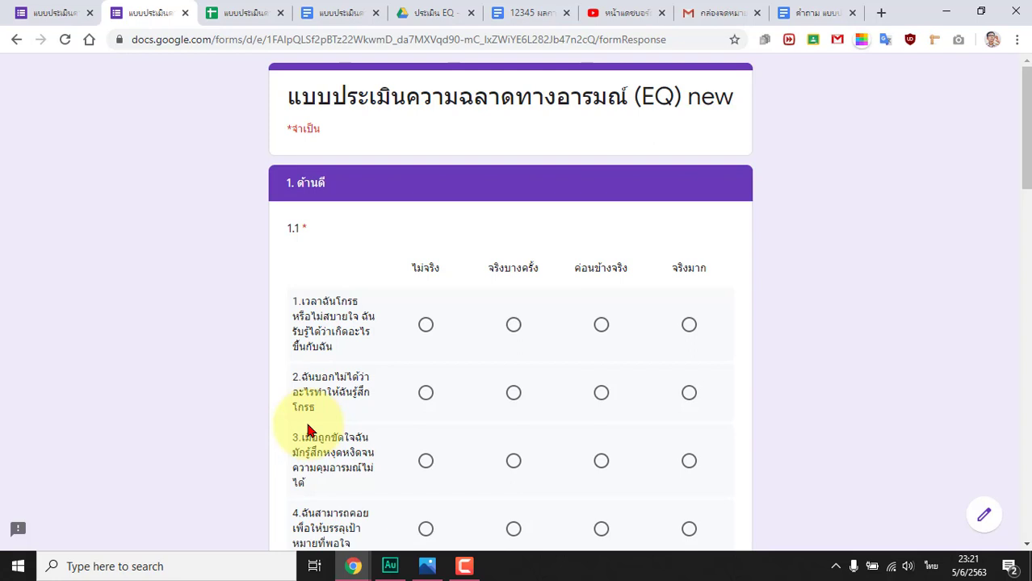
Answer section 1.1, items 1–6: ไม่จริง, จริงบางครั้ง, ค่อนข้างจริง, จริงมาก, ค่อนข้างจริง, ค่อนข้างจริง.
scroll(426, 357, "down", 3)
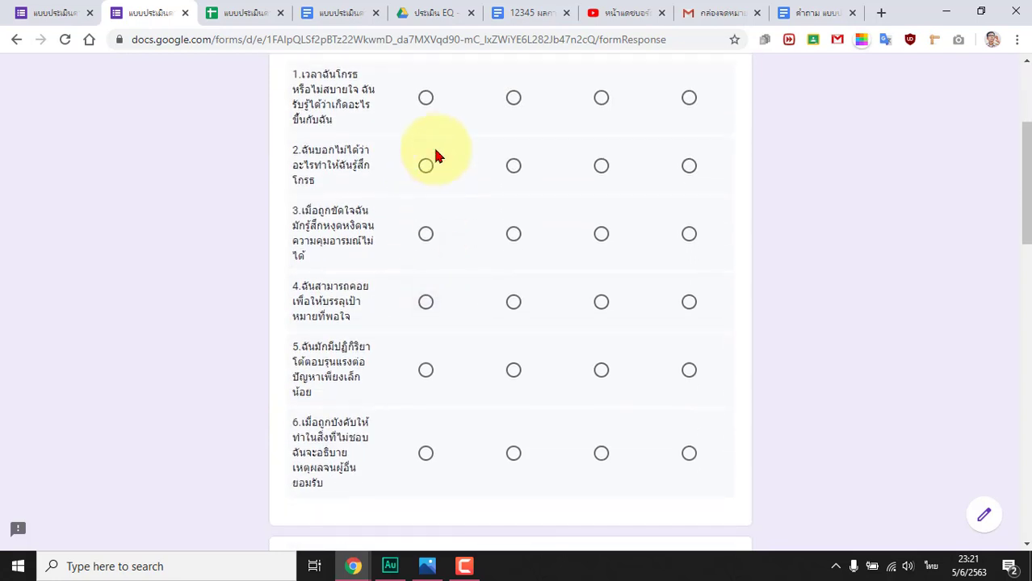
left_click(426, 98)
left_click(514, 166)
left_click(601, 234)
left_click(687, 303)
left_click(601, 370)
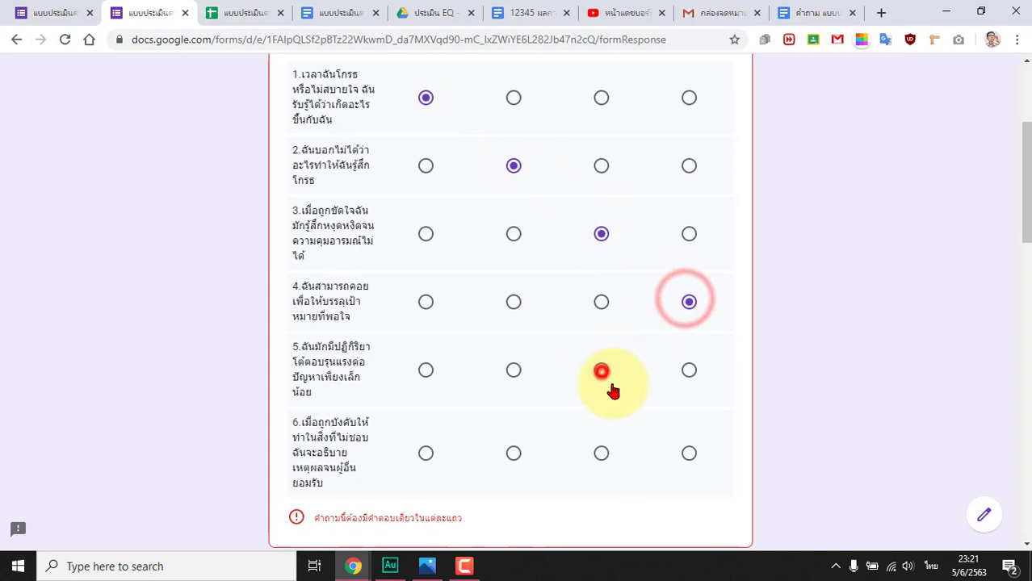
left_click(602, 454)
Answer section 1.2, items 7–12: ไม่จริง, จริงบางครั้ง, ค่อนข้างจริง, จริงมาก, จริงมาก, ค่อนข้างจริง.
scroll(442, 460, "down", 3)
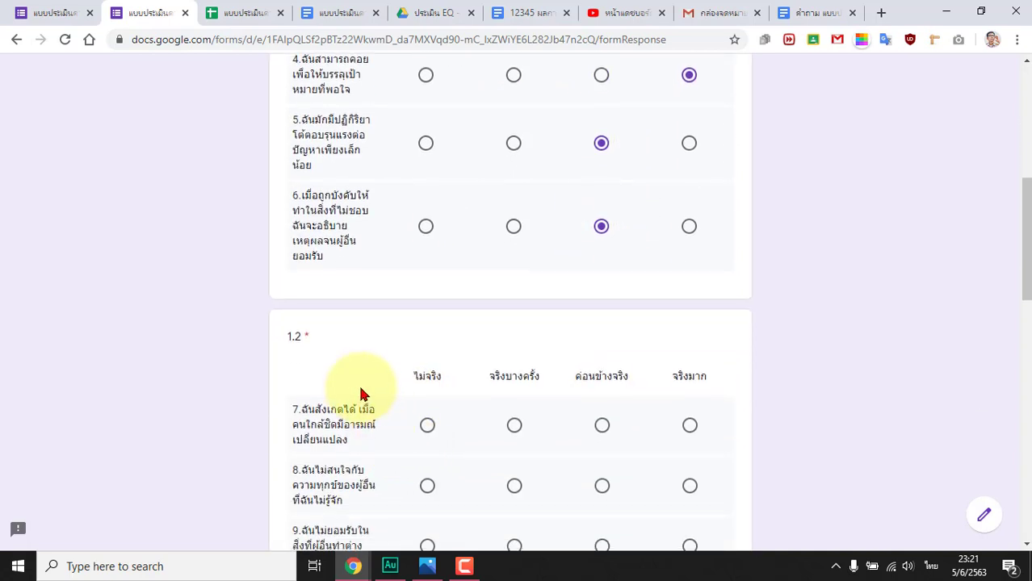
scroll(377, 384, "down", 2)
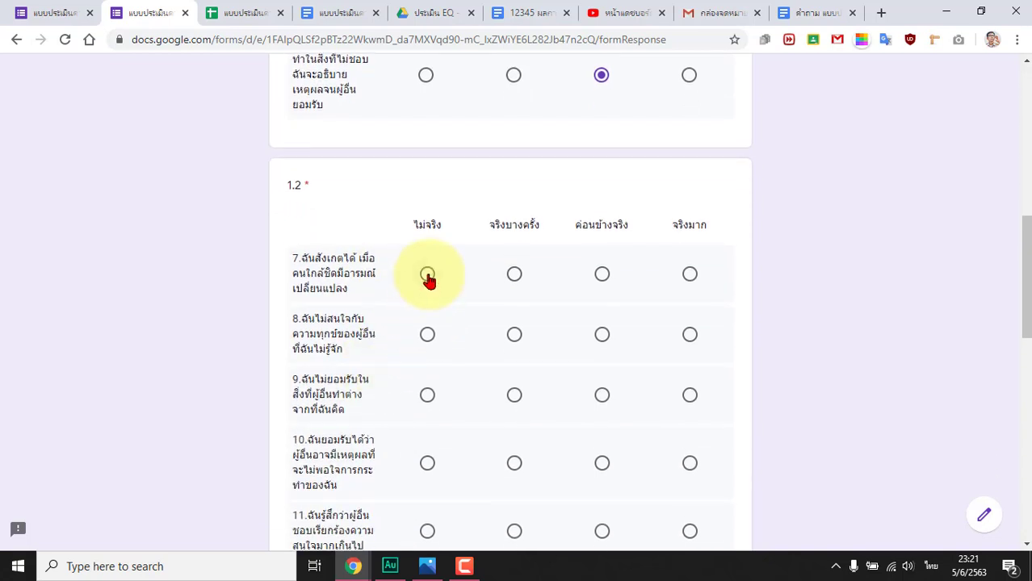
left_click(428, 276)
left_click(515, 336)
left_click(614, 397)
left_click(691, 461)
scroll(666, 476, "down", 3)
left_click(686, 303)
left_click(602, 380)
Answer items 14 and 15 with จริงบางครั้ง and items 13, 16, 17 and 18 with ไม่จริง, and continue to section 2 (ด้านเก่ง).
scroll(485, 404, "down", 3)
left_click(427, 360)
scroll(525, 474, "down", 3)
left_click(514, 200)
left_click(515, 255)
left_click(426, 321)
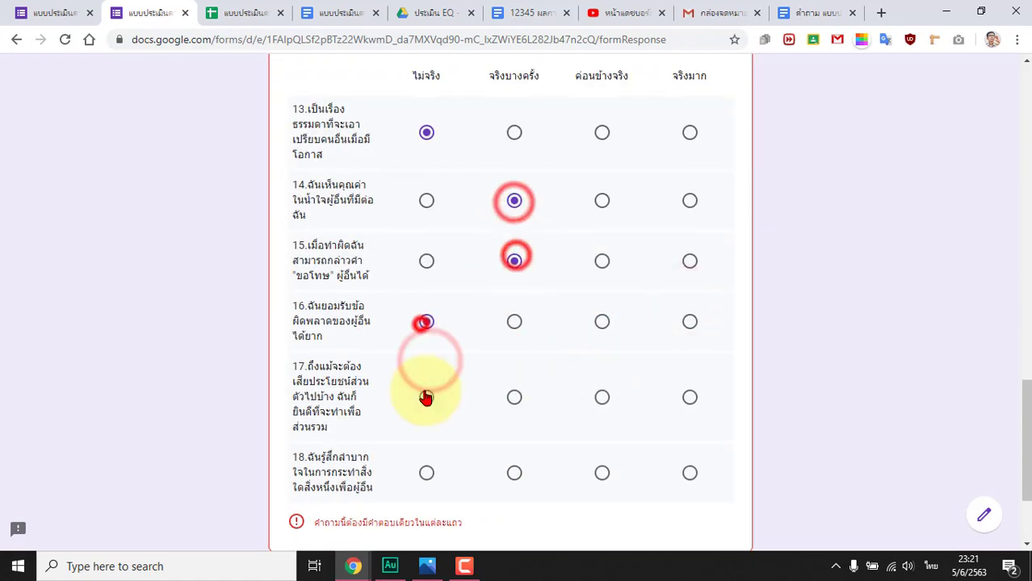
left_click(427, 392)
left_click(429, 472)
scroll(465, 462, "down", 2)
left_click(369, 425)
Answer section 2.1, items 19–24: ไม่จริง, จริงบางครั้ง, จริงมาก, จริงมาก, ไม่จริง, ไม่จริง.
left_click(426, 302)
left_click(517, 360)
left_click(691, 422)
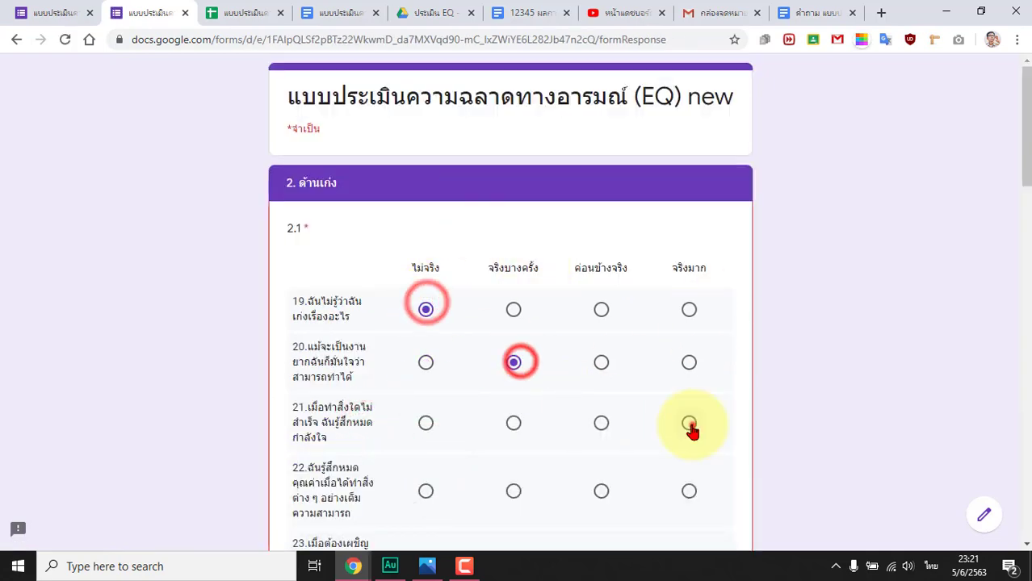
scroll(686, 364, "down", 3)
left_click(685, 263)
left_click(425, 340)
left_click(426, 407)
Answer items 25 and 26 with จริงมาก and items 27 to 30 with ไม่จริง.
scroll(565, 396, "down", 3)
left_click(686, 378)
left_click(686, 457)
scroll(565, 436, "down", 3)
left_click(426, 296)
left_click(425, 379)
left_click(426, 463)
scroll(428, 403, "down", 3)
left_click(426, 327)
Answer section 2.3, items 31–36, with จริงมาก, จริงมาก, ค่อนข้างจริง, ไม่จริง, ไม่จริง, จริงมาก, and continue to the next page.
left_click(692, 295)
left_click(692, 351)
left_click(602, 410)
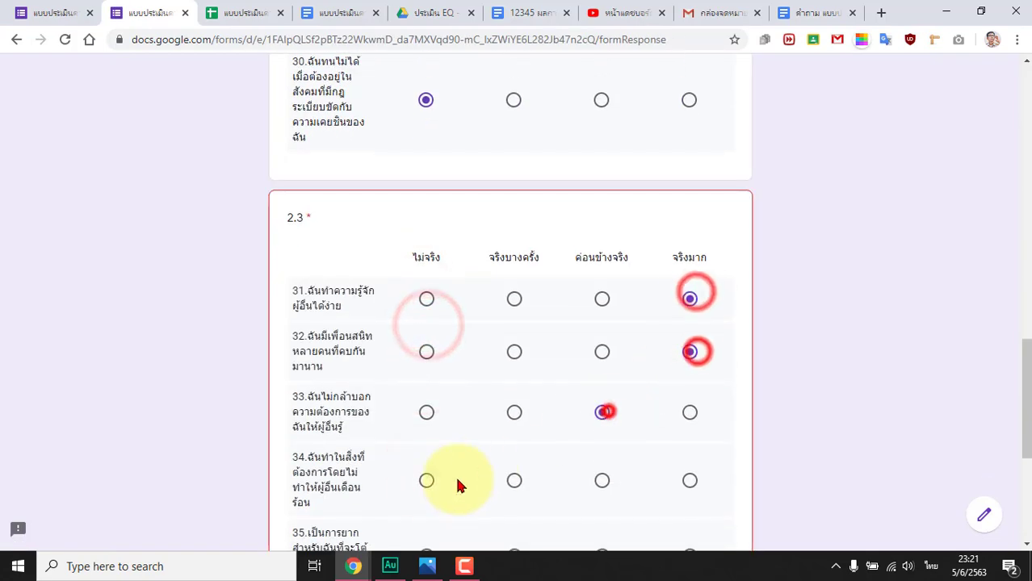
left_click(426, 479)
scroll(452, 404, "down", 3)
left_click(426, 329)
left_click(689, 413)
scroll(654, 428, "down", 3)
left_click(373, 436)
Answer items 37 to 46 of section 3 with ไม่จริง.
left_click(426, 309)
left_click(426, 362)
left_click(425, 423)
left_click(425, 484)
left_click(426, 431)
left_click(425, 485)
left_click(426, 258)
left_click(426, 350)
left_click(425, 425)
left_click(426, 479)
Answer all section 3.3 items, 47 to 52, with ไม่จริง and submit the form.
scroll(452, 420, "down", 3)
left_click(426, 352)
left_click(426, 411)
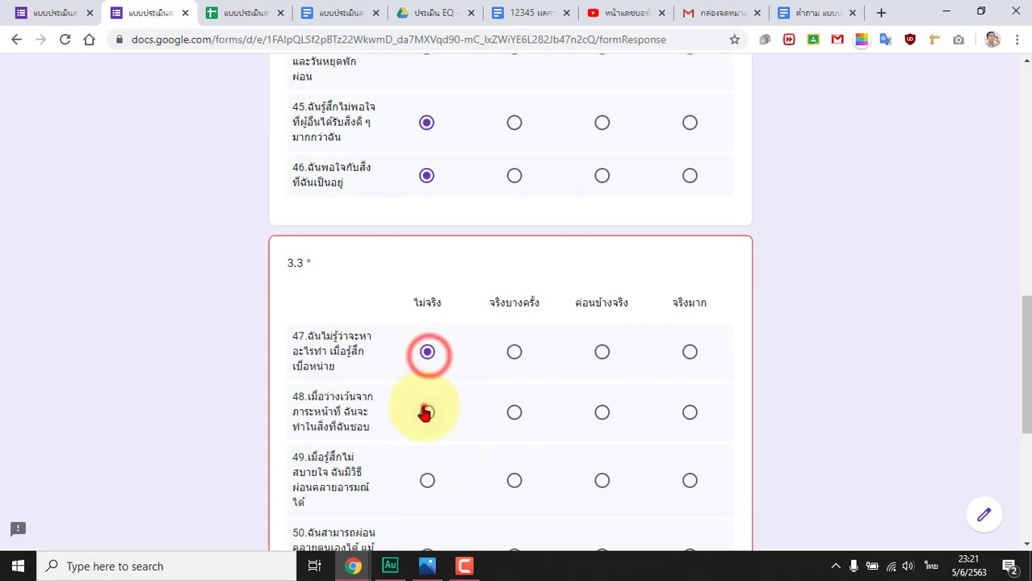
scroll(429, 475, "down", 2)
left_click(427, 330)
left_click(427, 404)
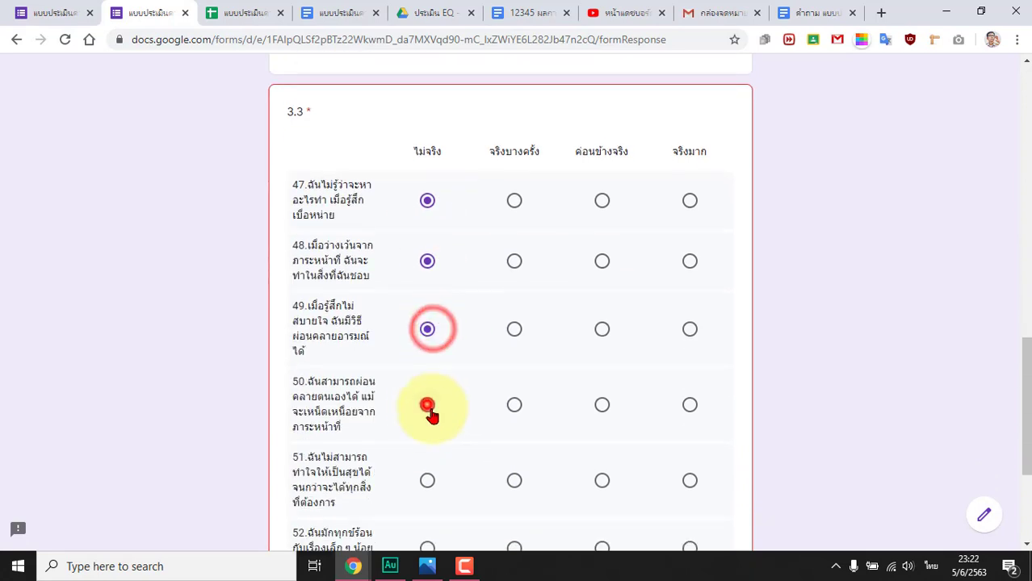
scroll(439, 486, "down", 3)
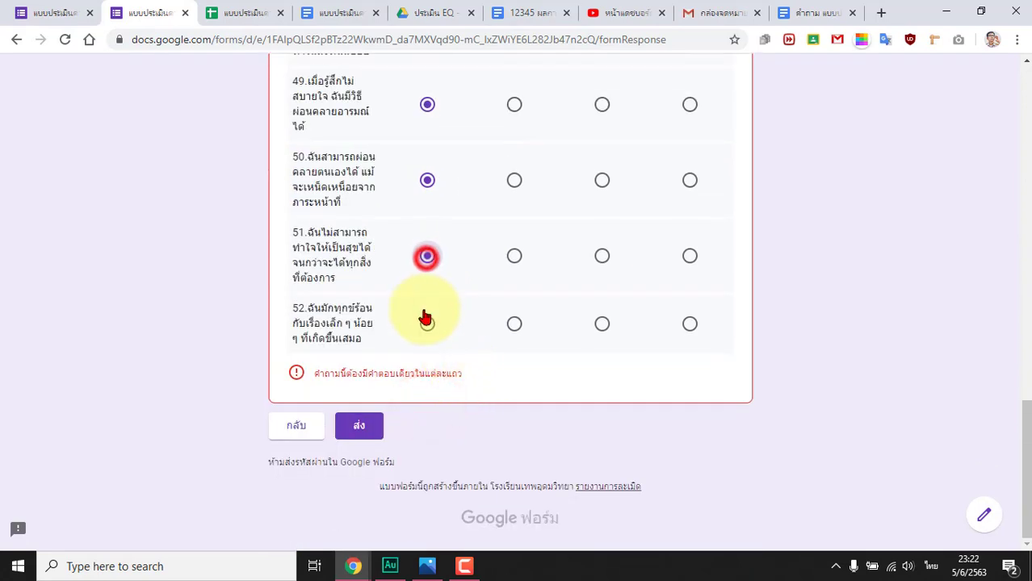
left_click(427, 323)
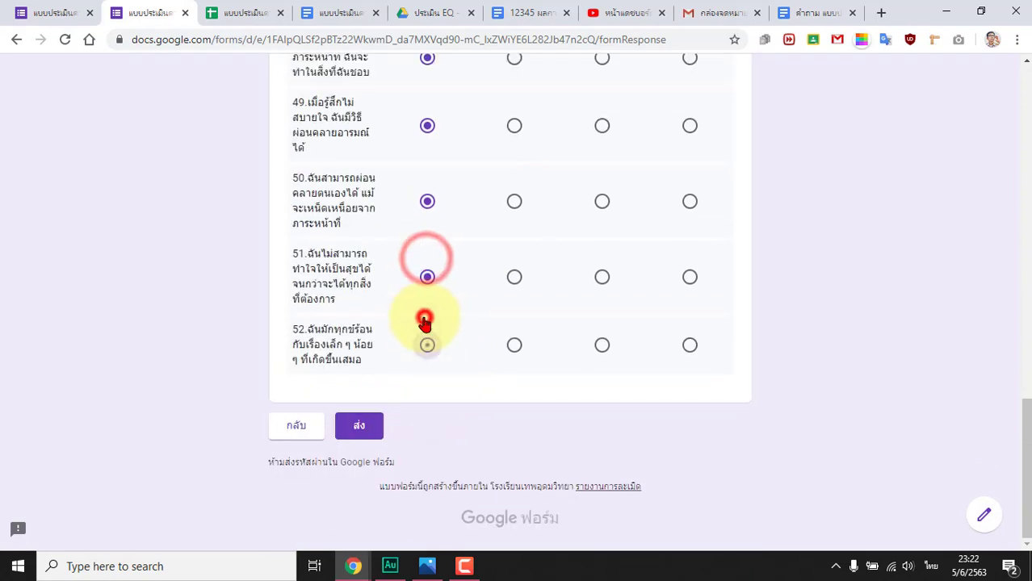
left_click(363, 428)
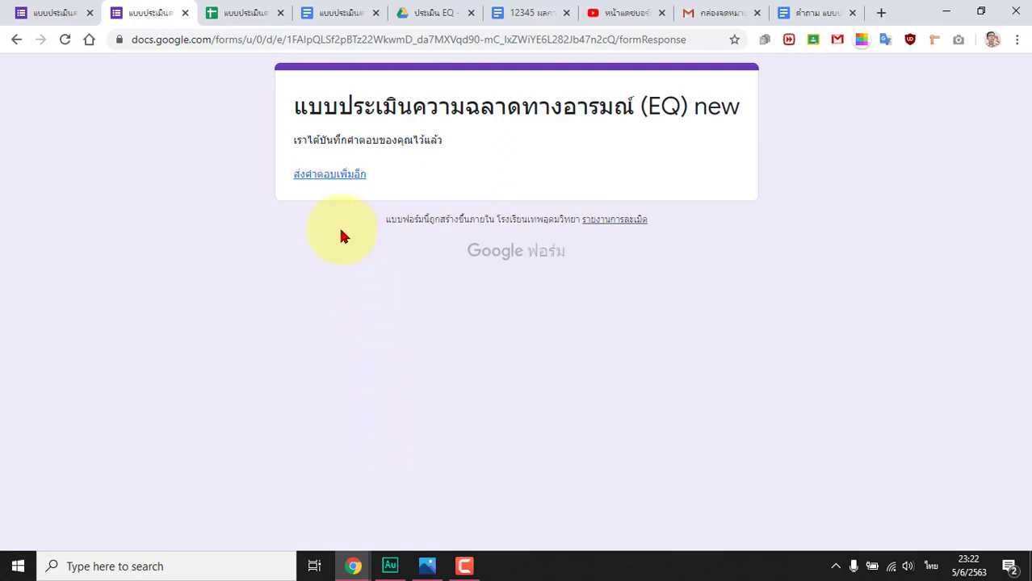
Open the การตอบแบบฟอร์ม 1 sheet of the responses spreadsheet and check the newest respondent's name in row 5.
left_click(250, 12)
left_click(159, 534)
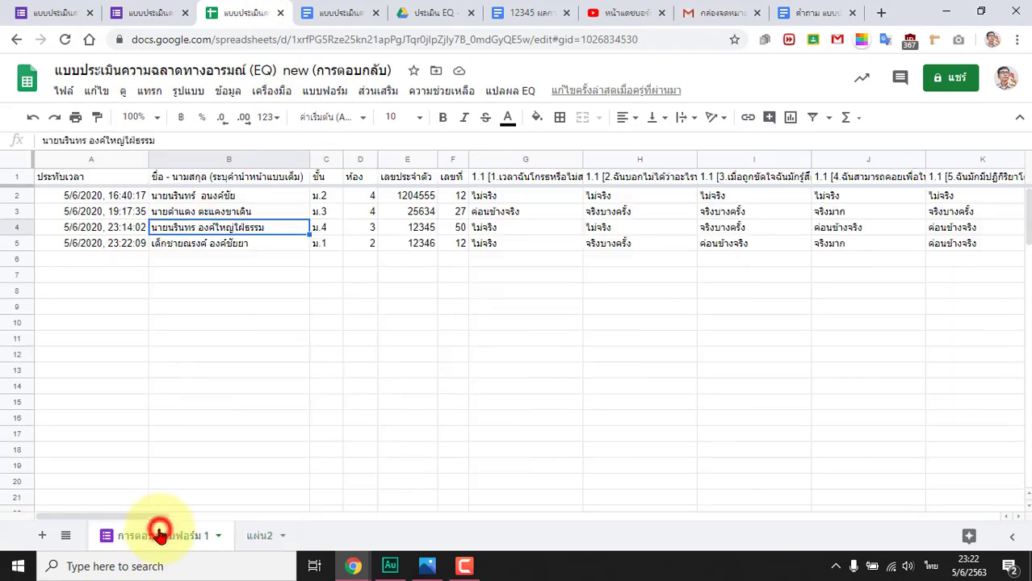
left_click(169, 243)
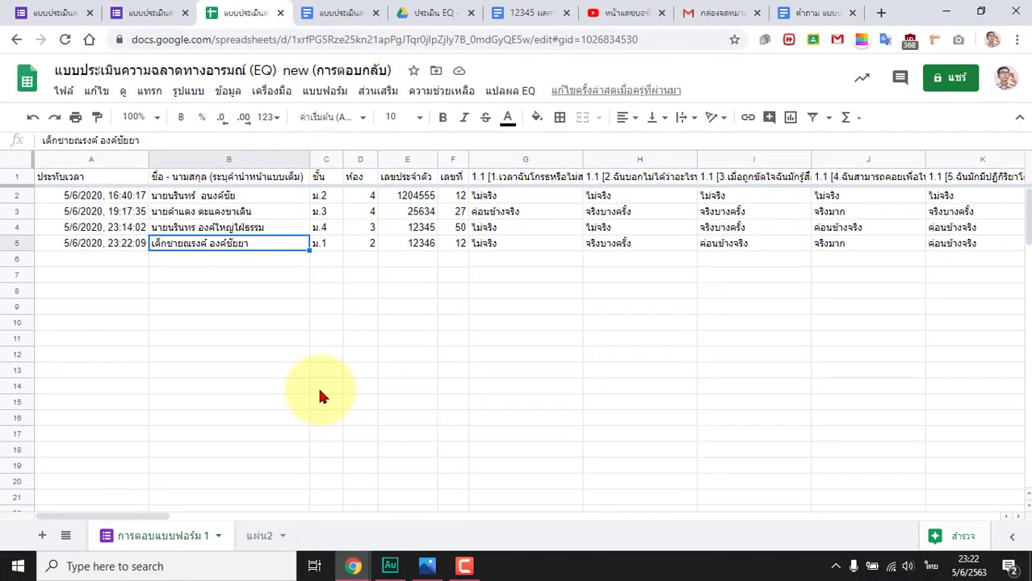
Switch to the ประเมิน EQ folder in Google Drive and copy the folder ID from its web address.
left_click(427, 13)
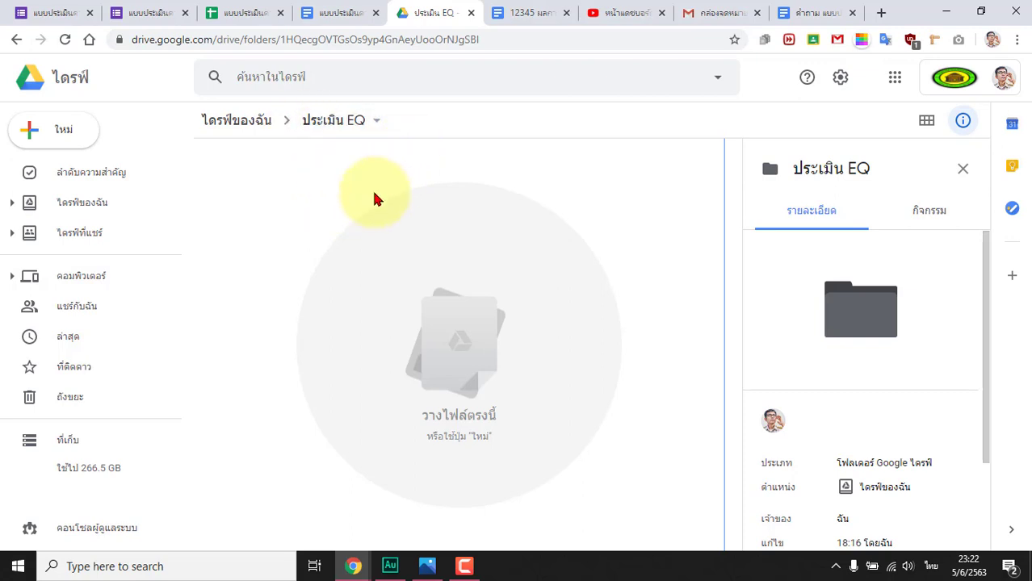
left_click(339, 118)
left_click(260, 194)
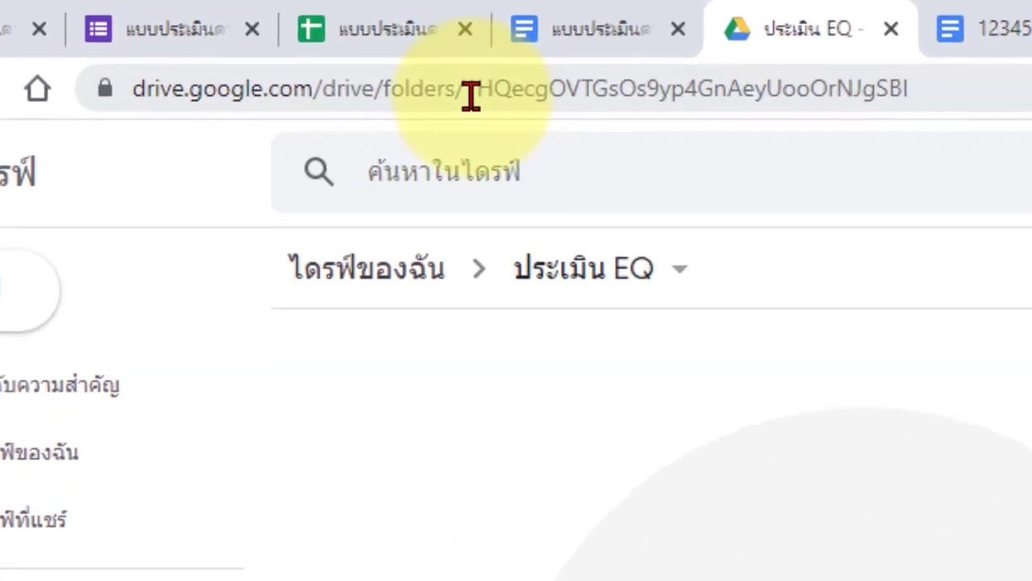
left_click(284, 42)
left_click_drag(471, 96, 945, 102)
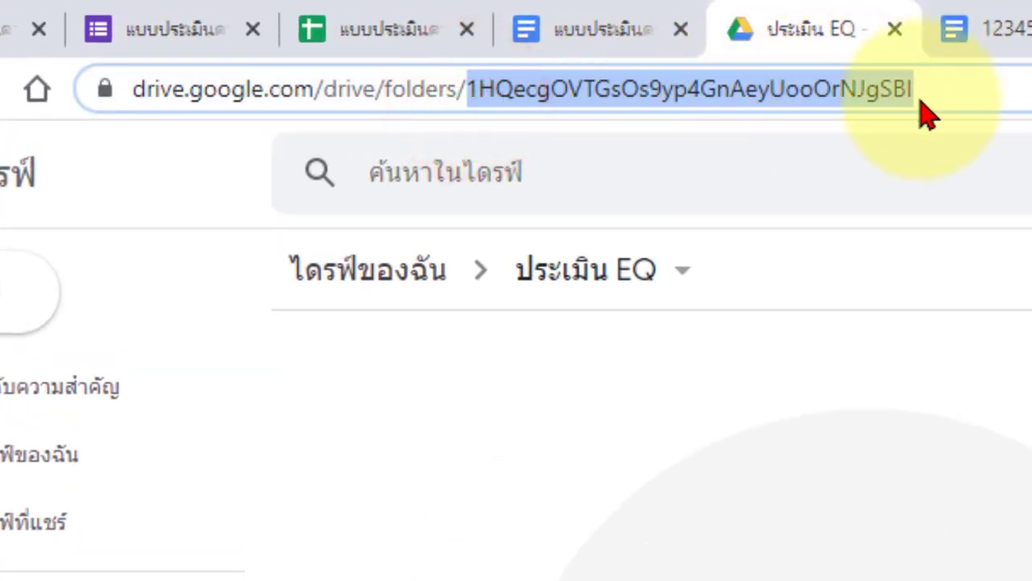
right_click(783, 101)
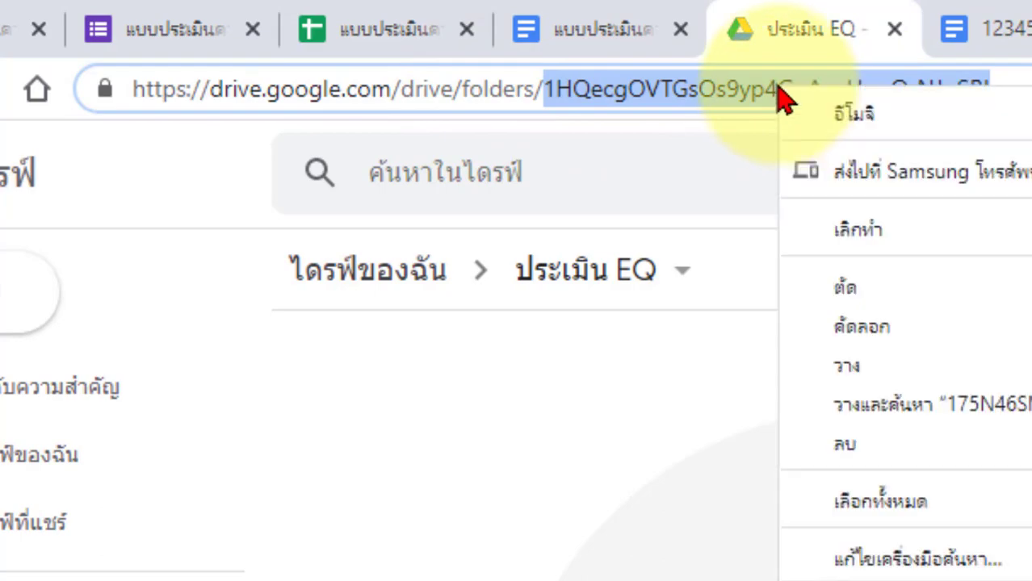
left_click(880, 325)
Return to the form responses spreadsheet and review the possible starting names in column B, rows 2 to 5.
left_click(279, 14)
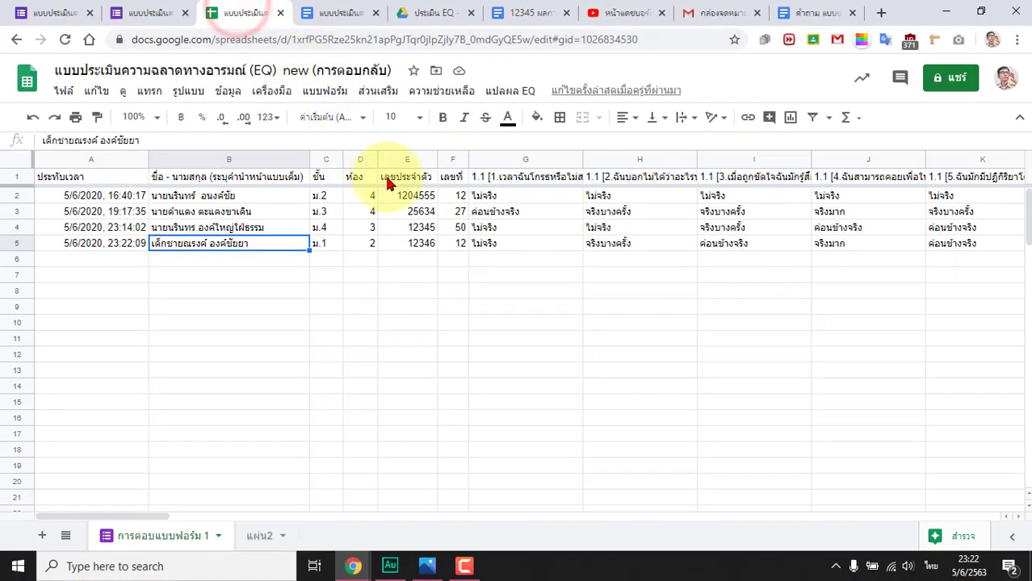
left_click(244, 198)
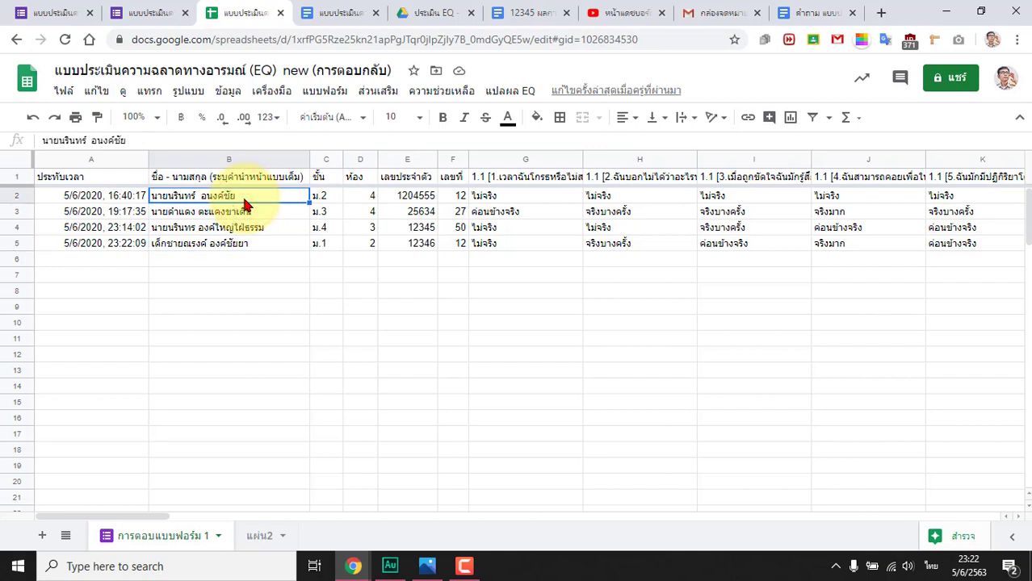
left_click(242, 244)
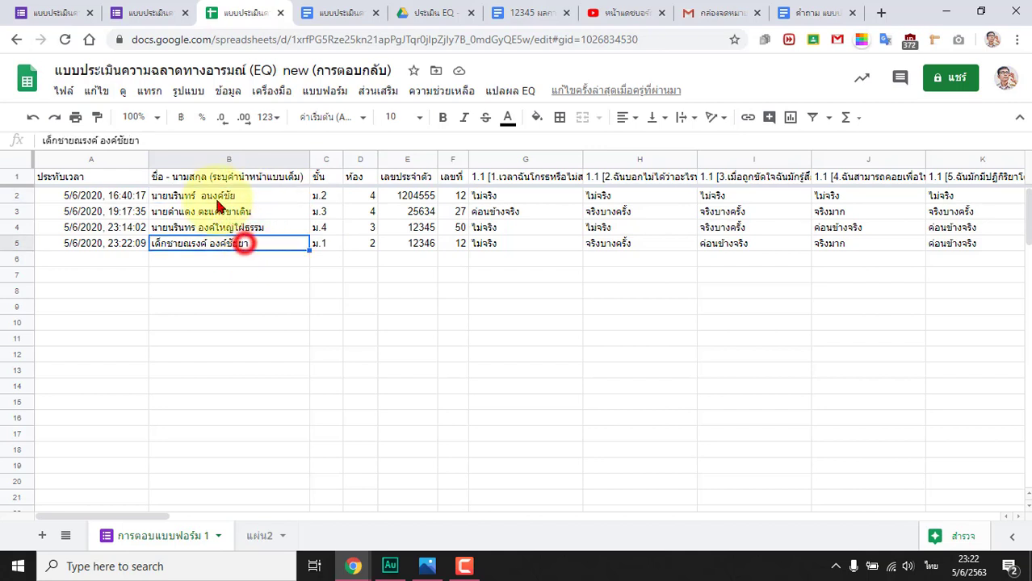
left_click(202, 195)
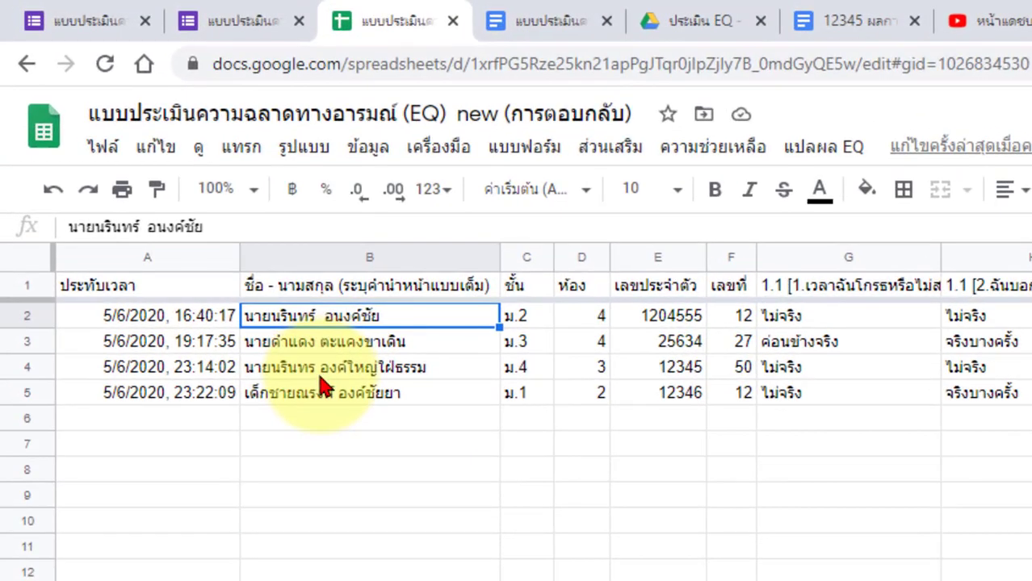
left_click(328, 341)
left_click(319, 321)
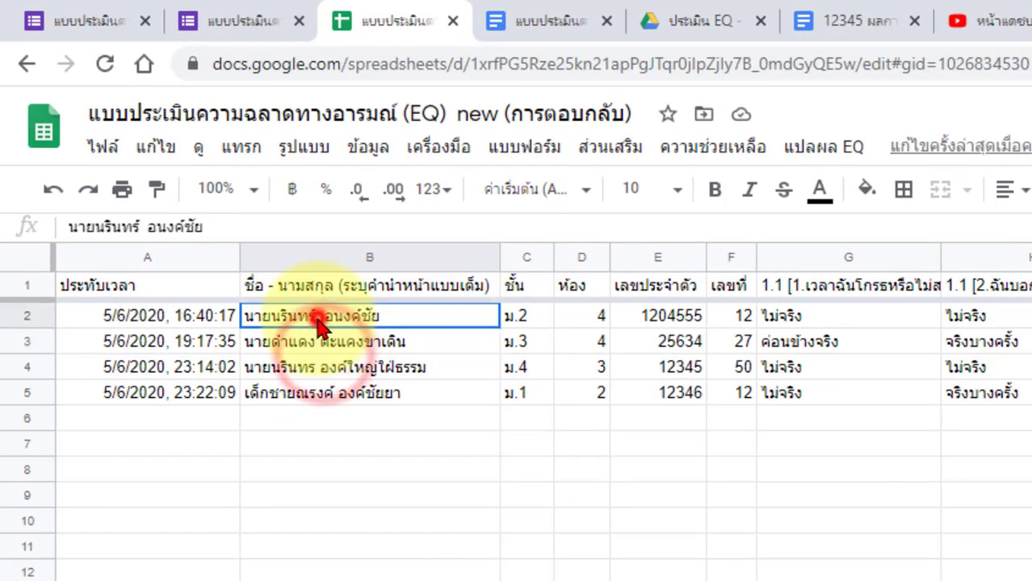
left_click(314, 376)
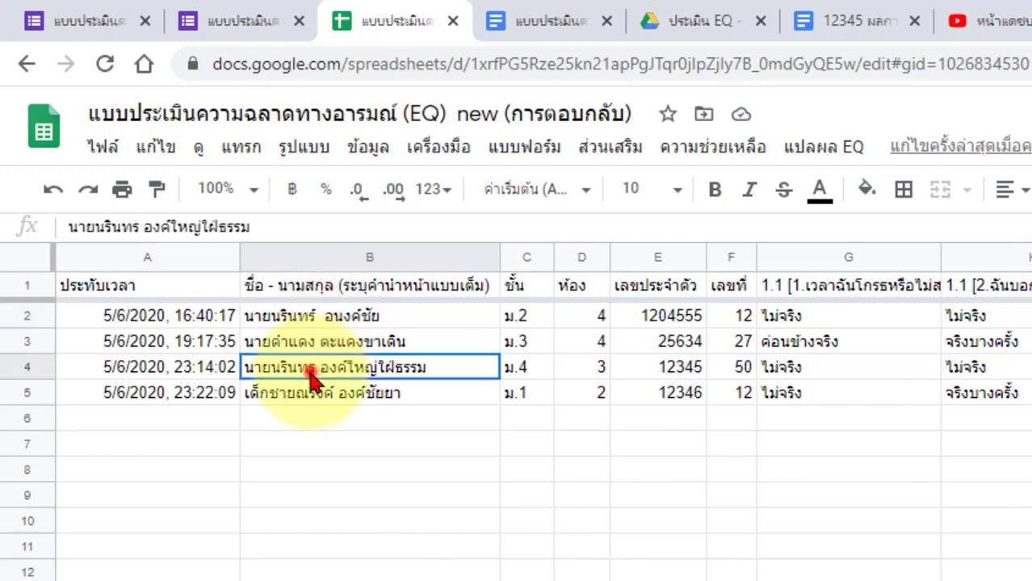
left_click(287, 394)
left_click(284, 317)
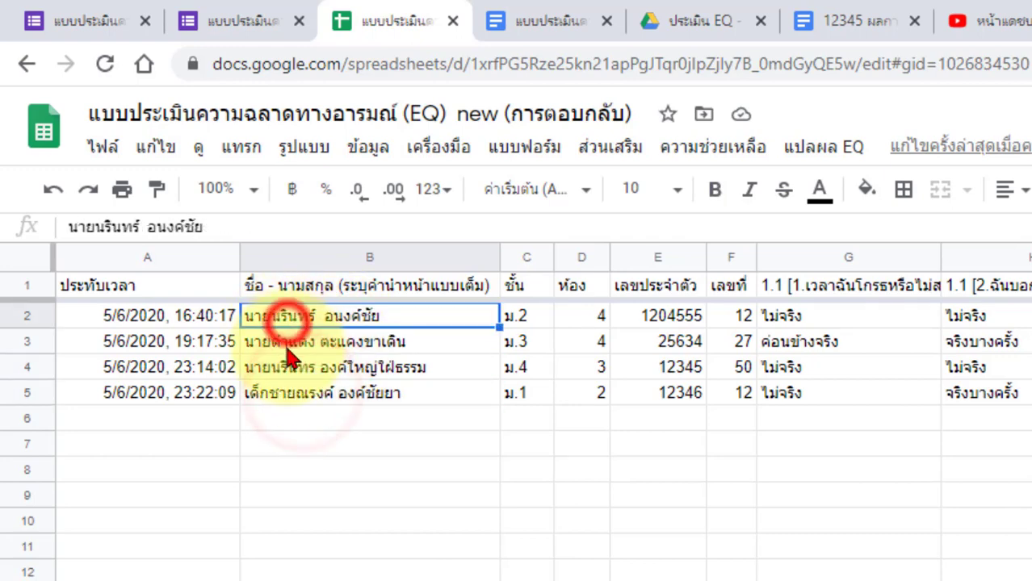
left_click(275, 343)
left_click(320, 370)
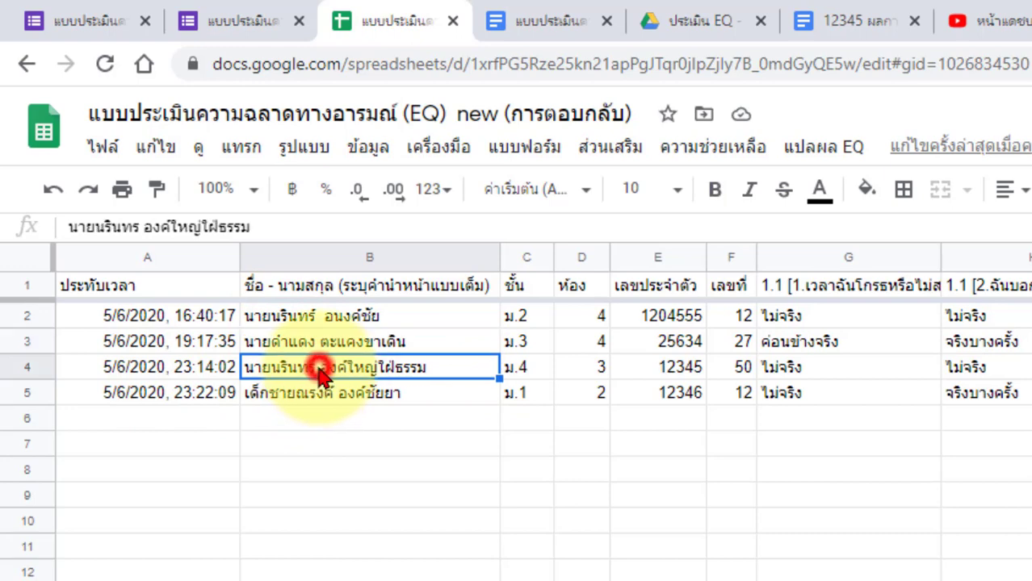
left_click(320, 315)
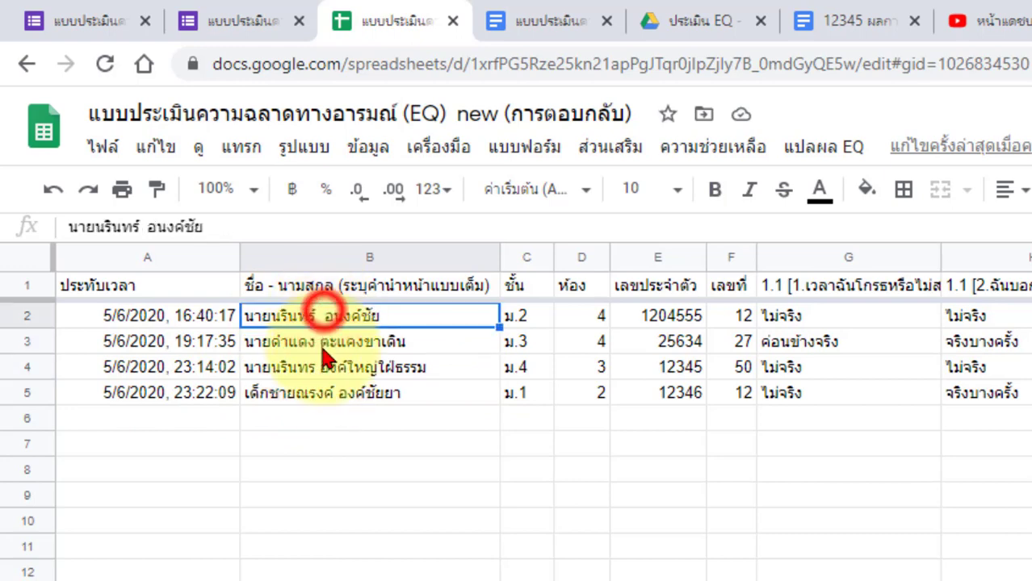
left_click(370, 346)
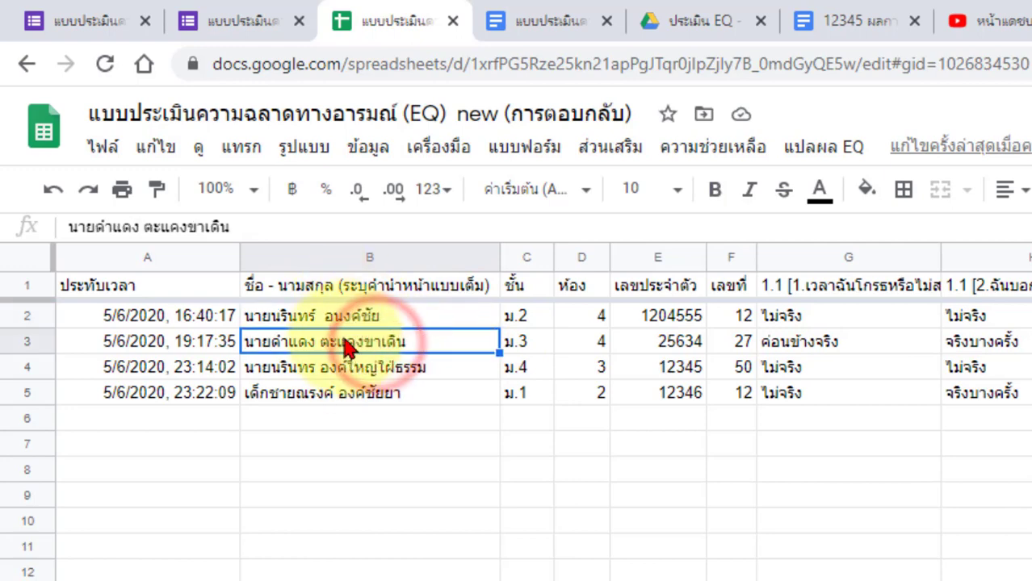
left_click(345, 366)
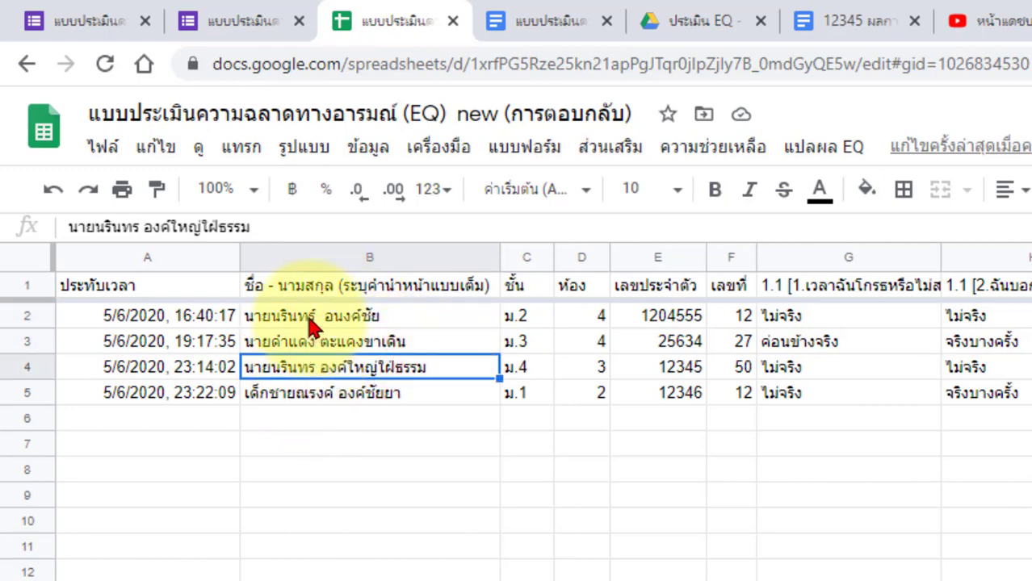
Start the EQ interpretation script (เริ่มต้นการทำงานแปลผล EQ) from the respondent in cell B2 and confirm the starting name.
left_click(309, 316)
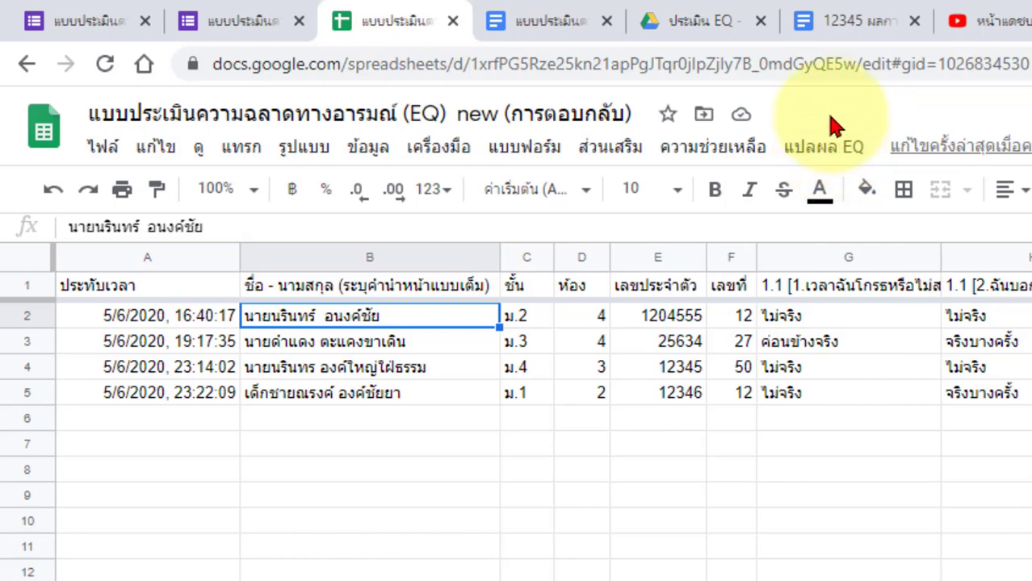
left_click(822, 148)
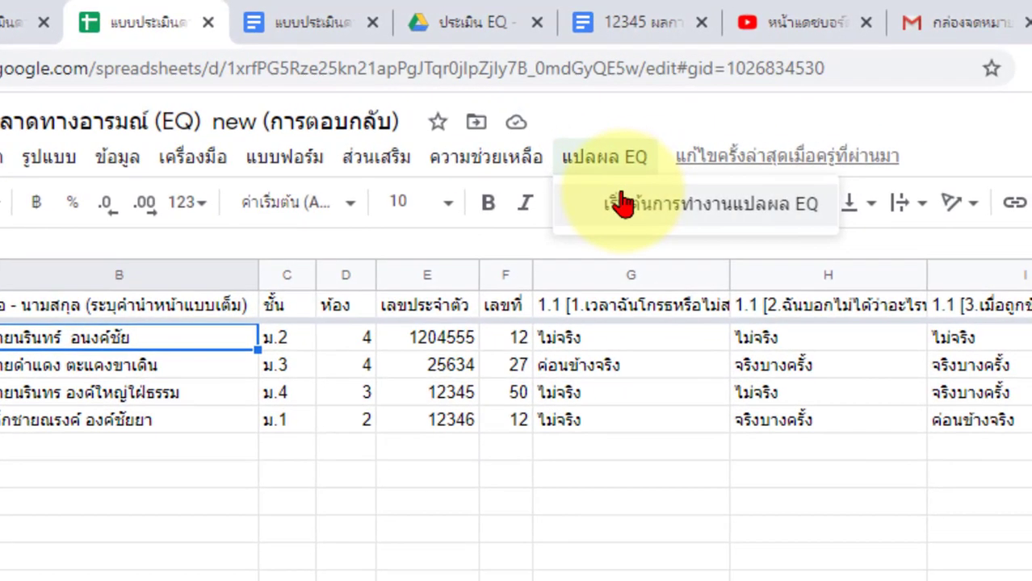
left_click(622, 204)
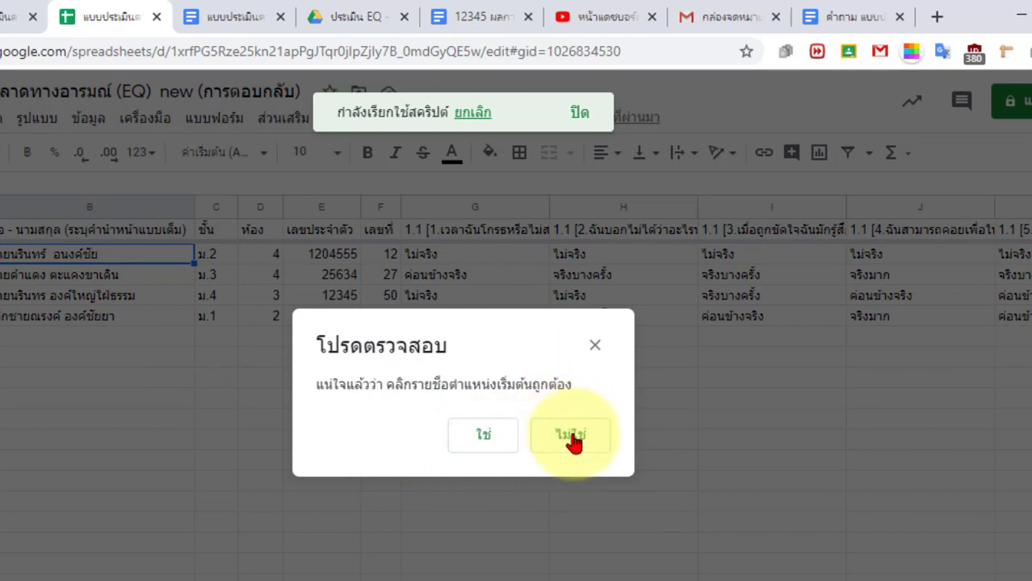
left_click(487, 436)
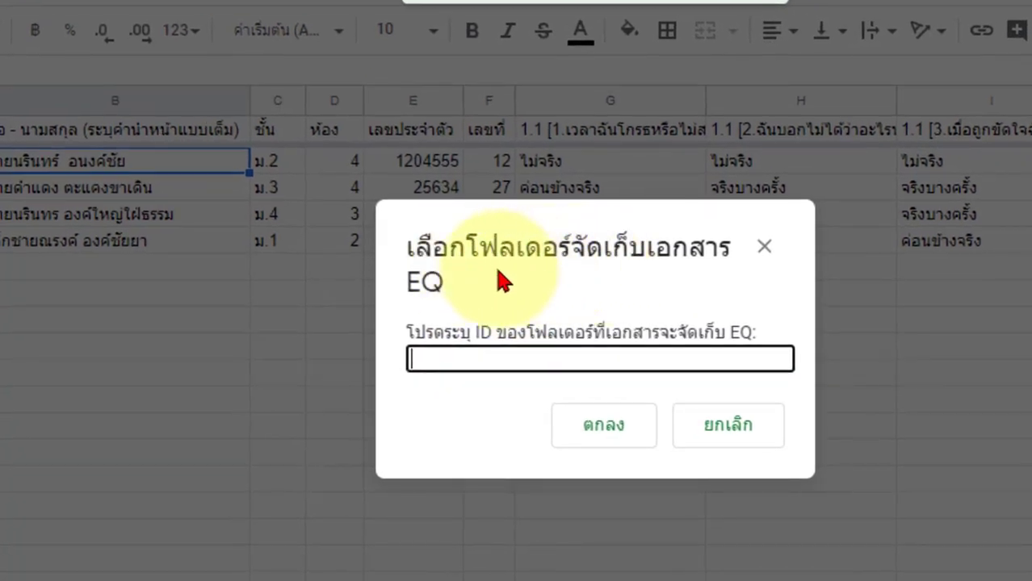
Paste the copied ID of the ประเมิน EQ folder as the storage folder for the EQ documents and confirm it.
right_click(498, 356)
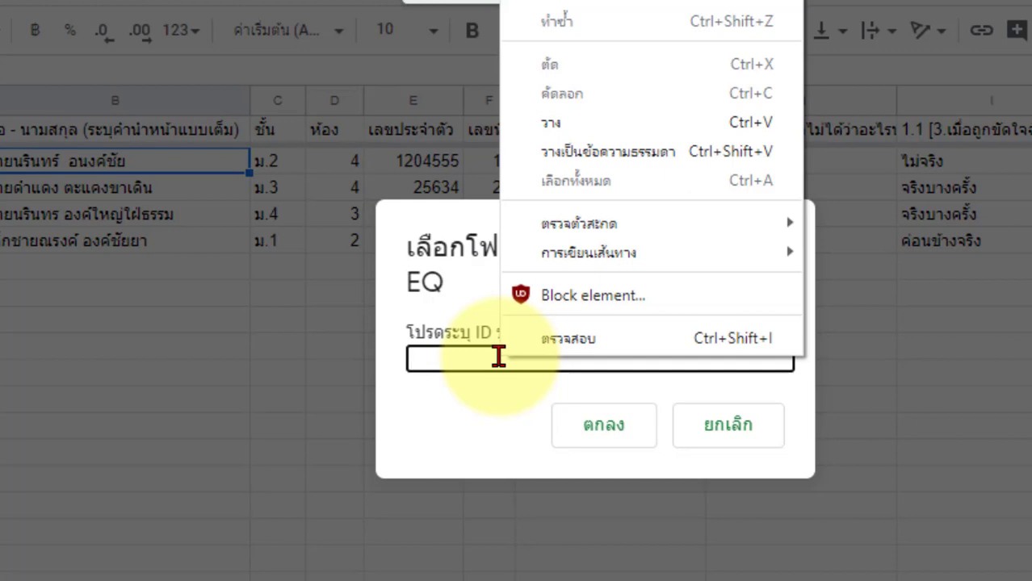
left_click(603, 121)
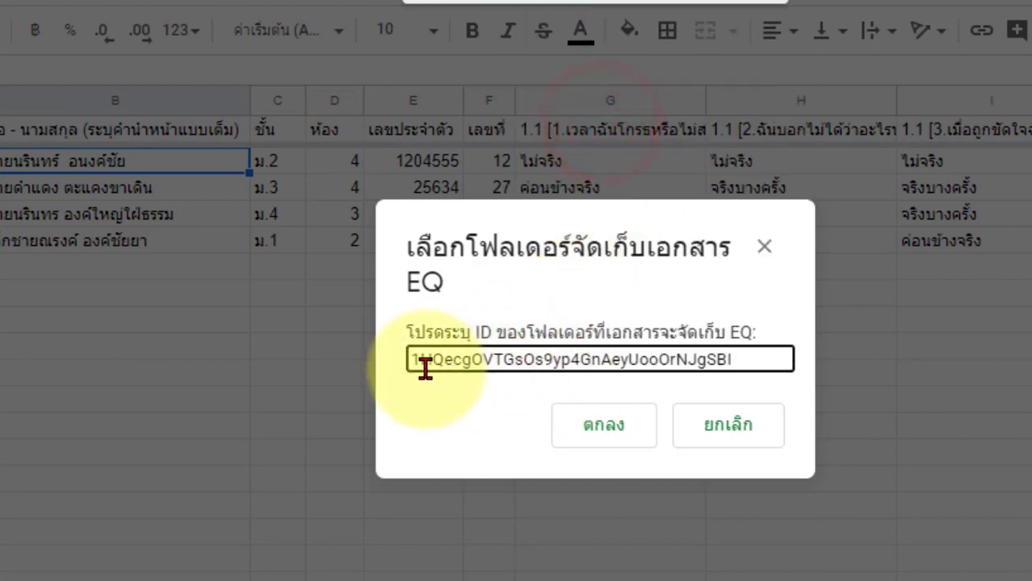
left_click(601, 427)
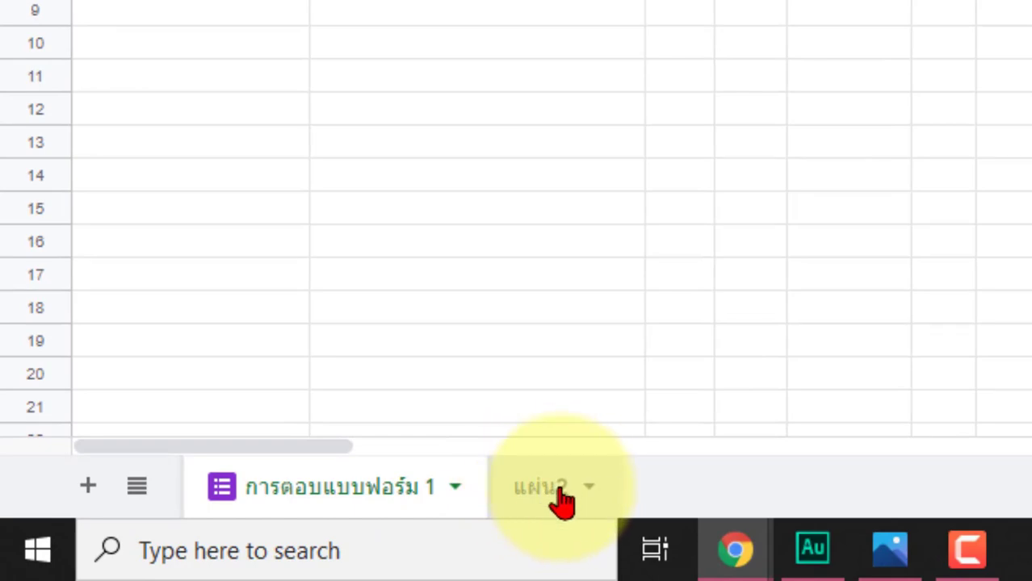
Open the แผ่น2 sheet and review the interpreted EQ results in rows 2 to 5.
left_click(559, 494)
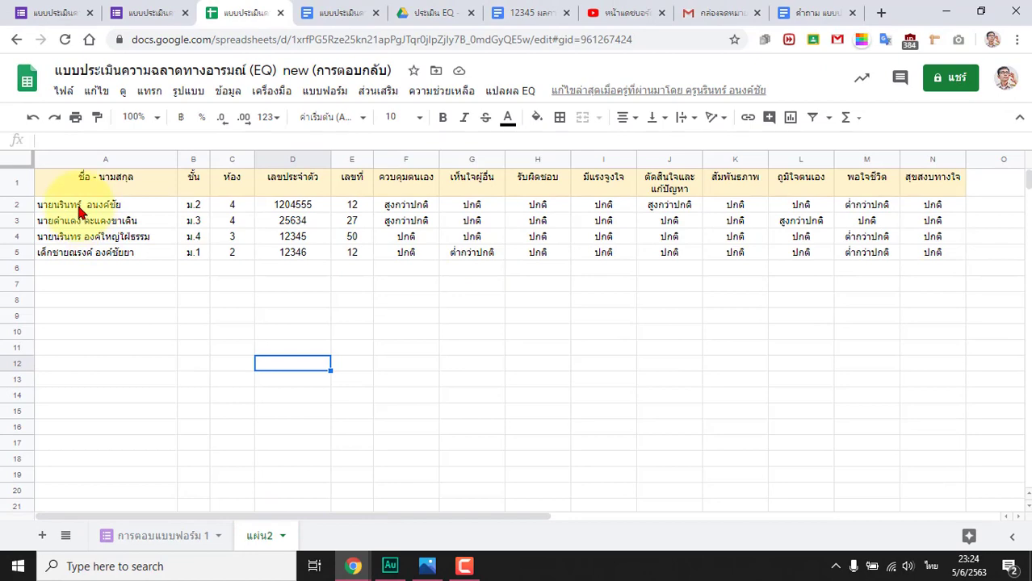
left_click_drag(79, 207, 923, 259)
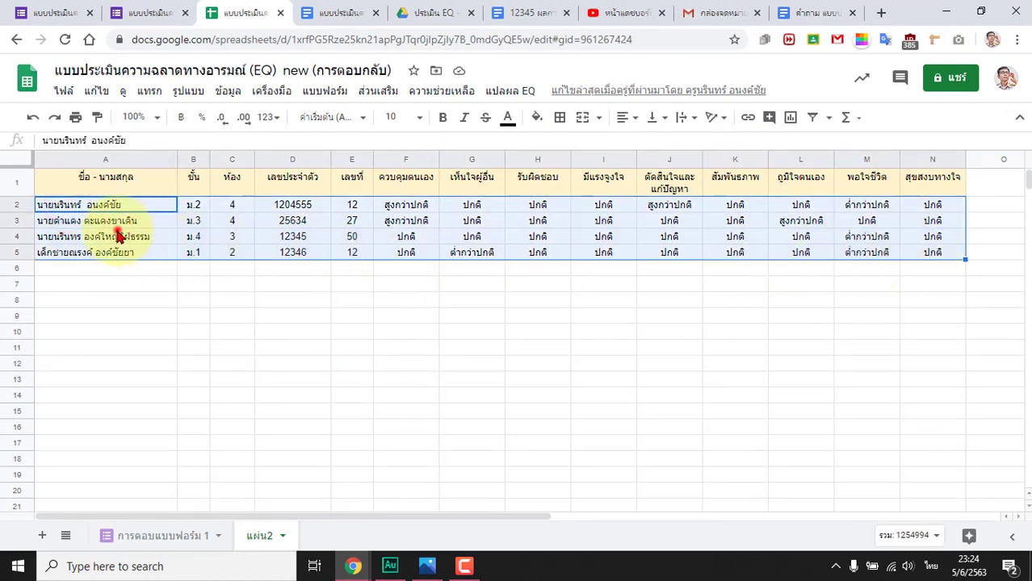
left_click(109, 237)
left_click(97, 205)
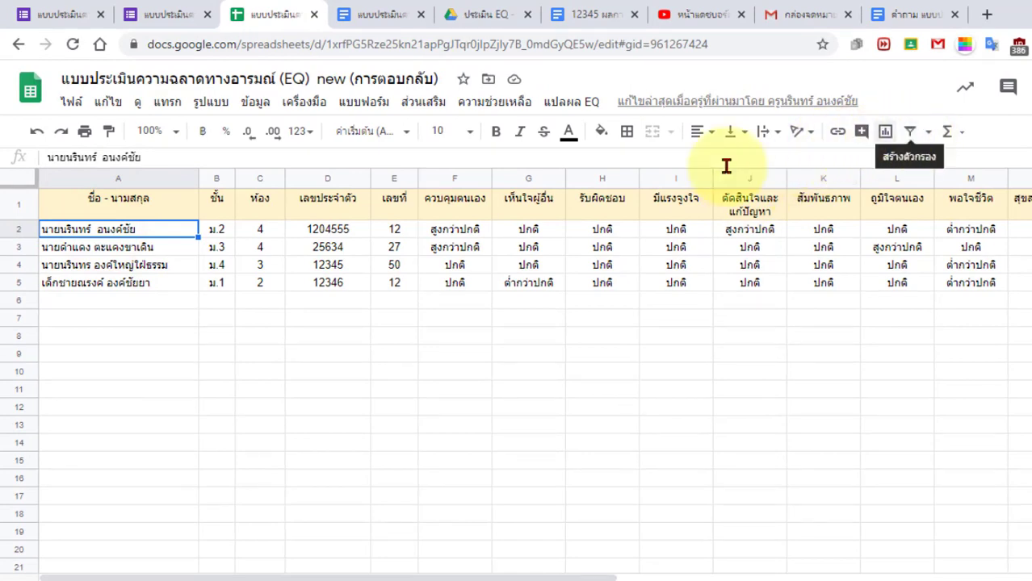
Create a filter on the results table and show only the ม.3 entries of the ชั้น column.
left_click(137, 202)
left_click(909, 132)
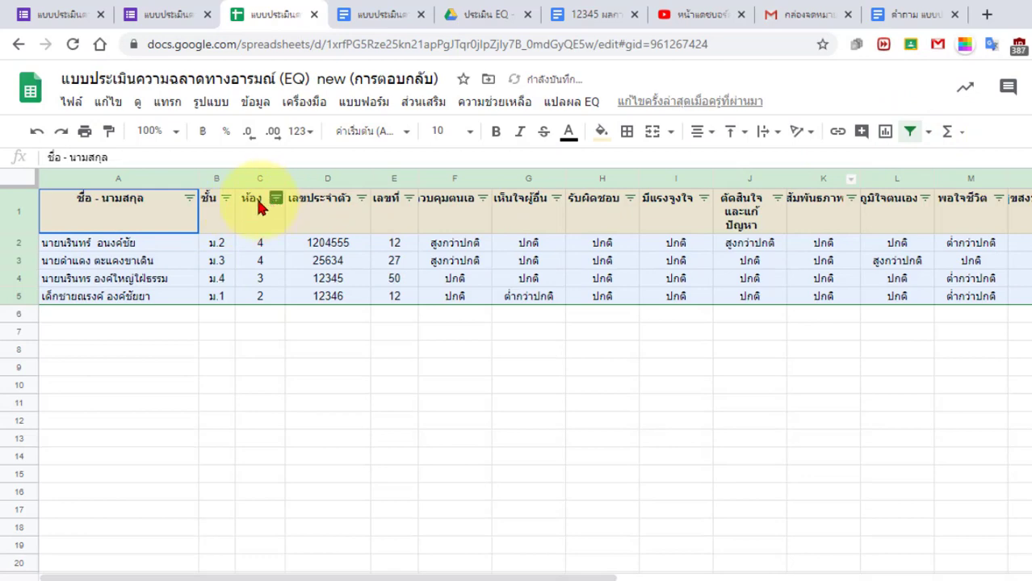
left_click(226, 198)
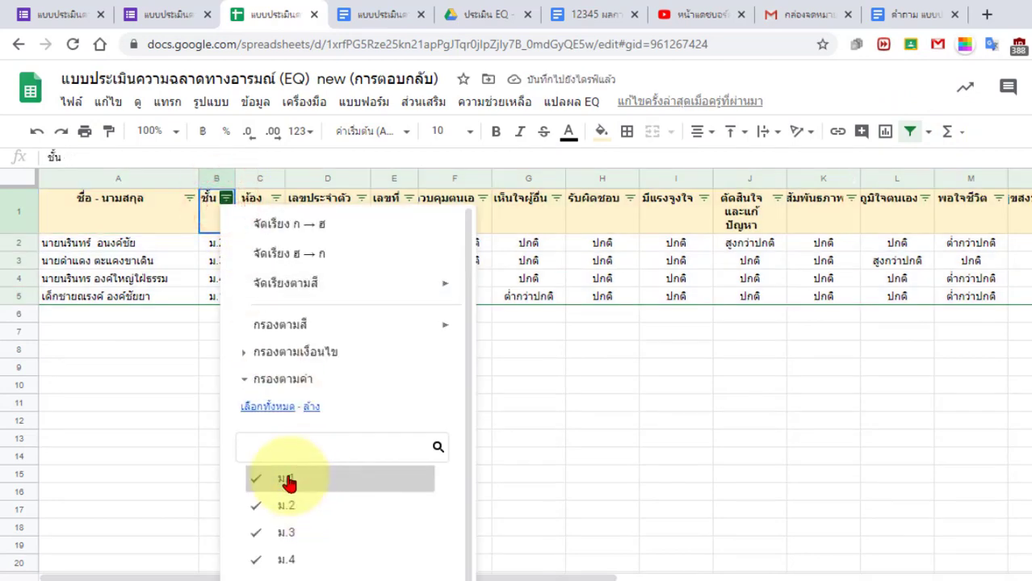
left_click(311, 406)
left_click(274, 533)
scroll(426, 566, "down", 1)
left_click(430, 572)
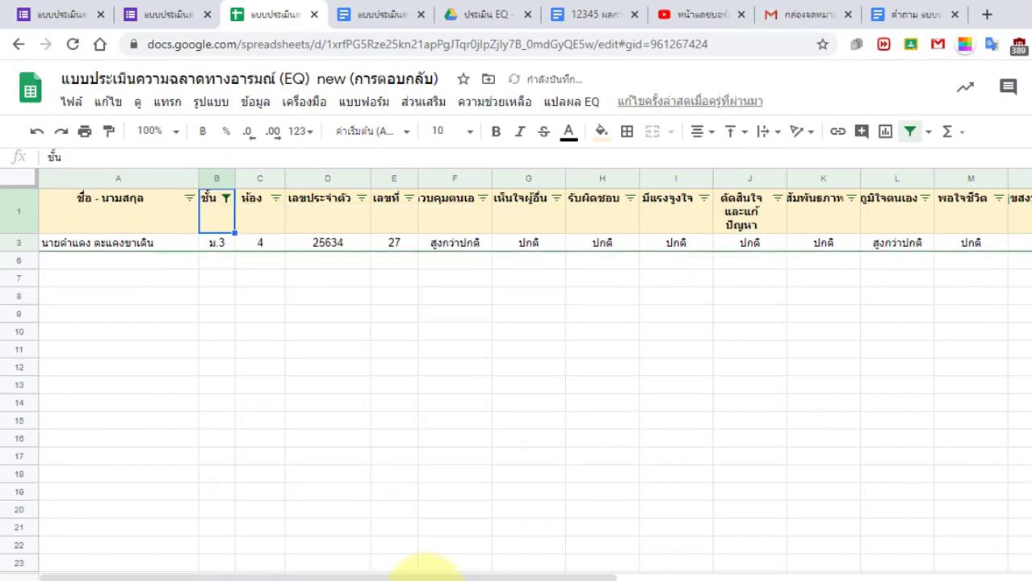
left_click(81, 246)
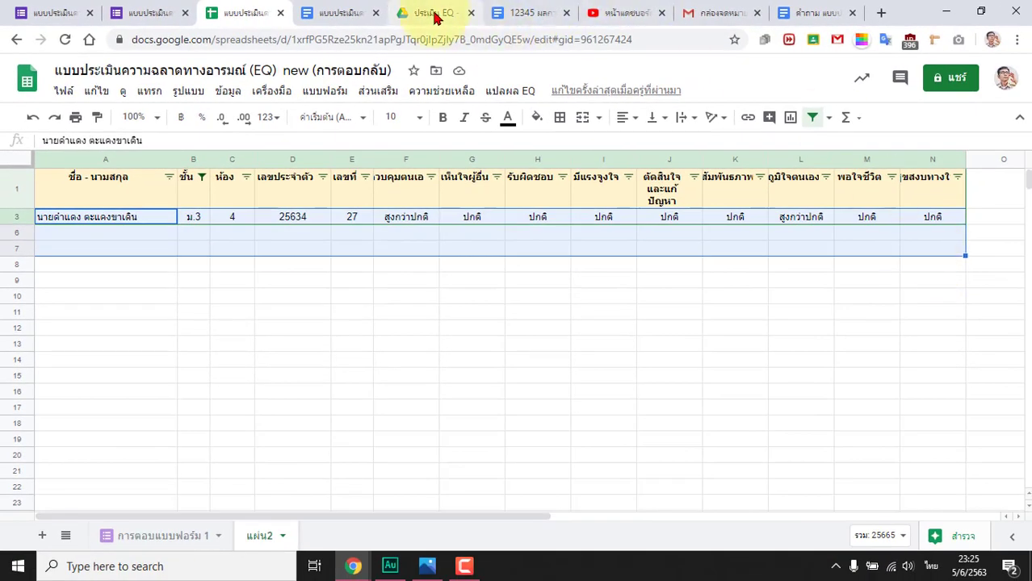
Switch to the ประเมิน EQ folder in Google Drive and check the generated result documents.
left_click(425, 11)
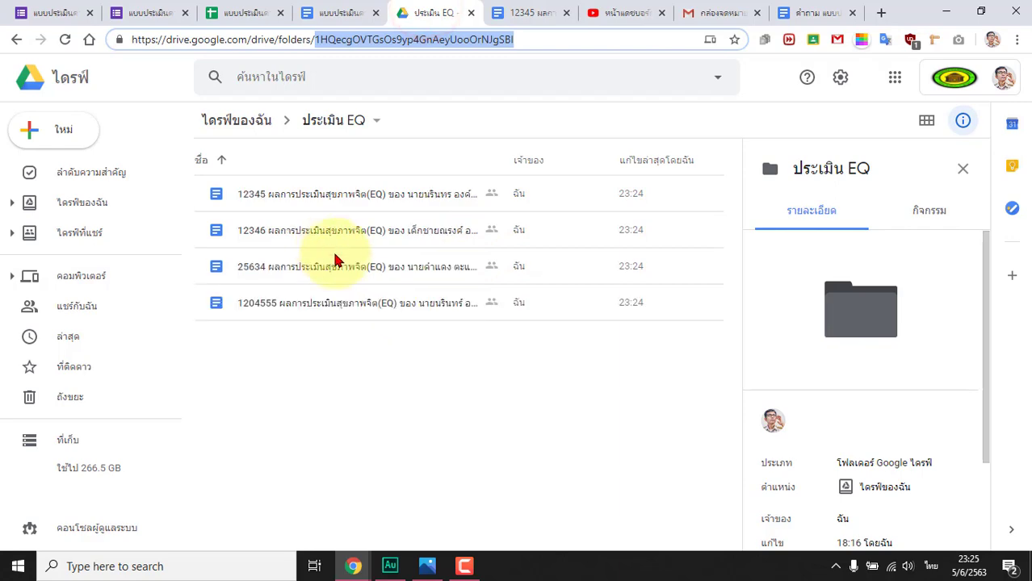
left_click(373, 362)
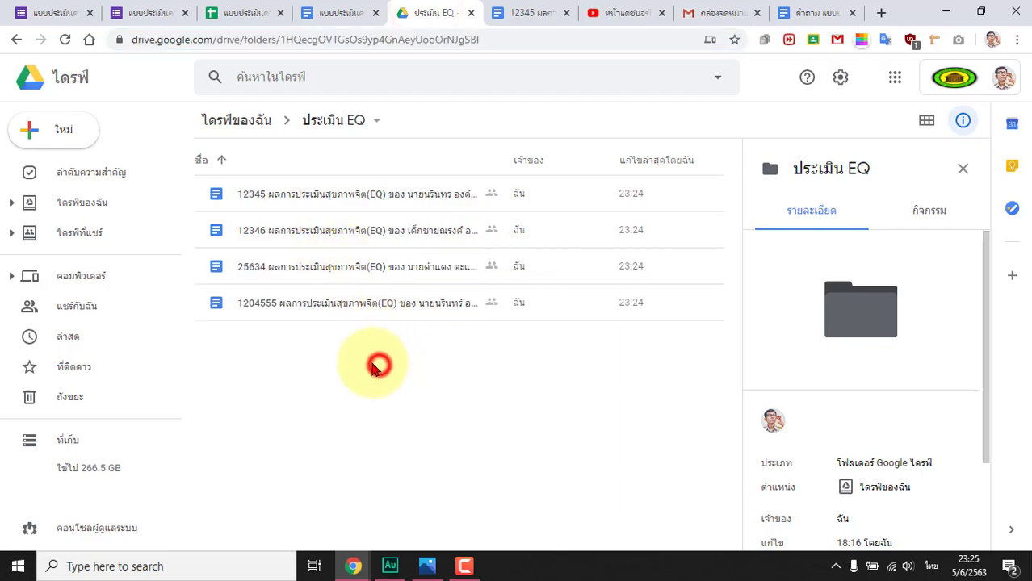
Return to the แผ่น2 sheet, remove the filter and select the result rows 2 to 5.
left_click(224, 14)
left_click(813, 120)
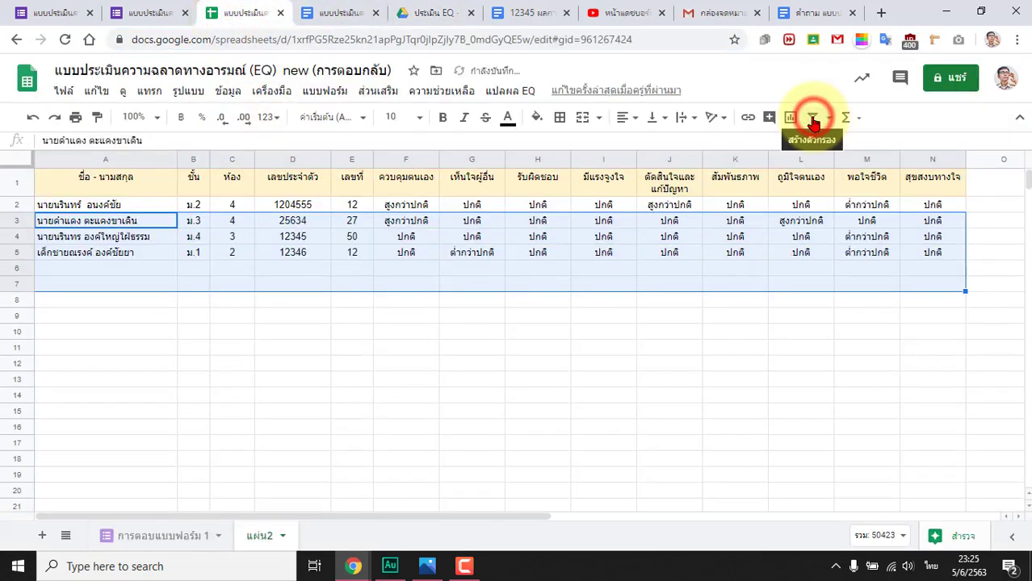
left_click(334, 308)
left_click(58, 204)
left_click_drag(63, 254, 936, 255)
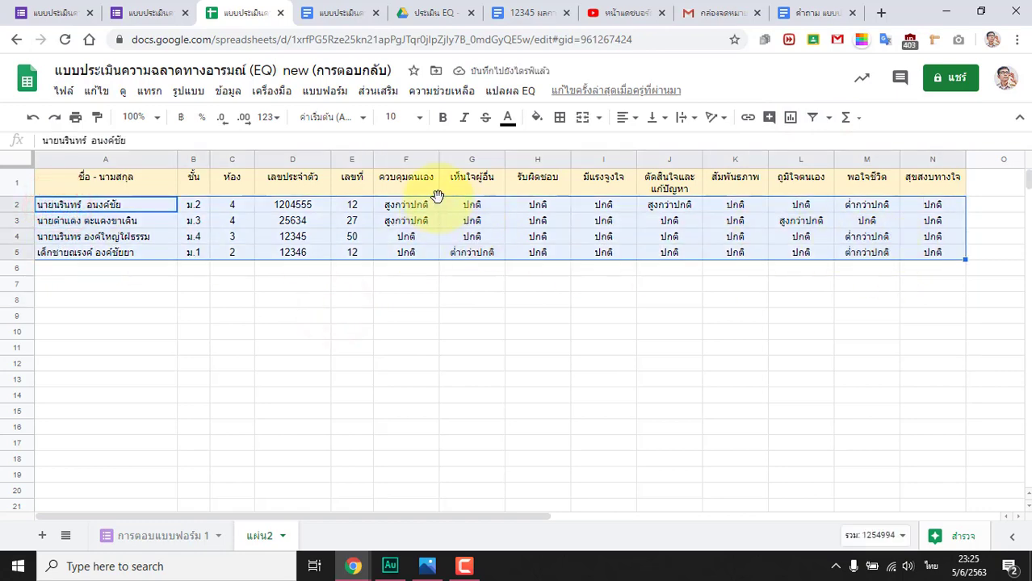
Check the report template and the old trashed result document, then close the trashed document and stay in the ประเมิน EQ folder.
left_click(327, 14)
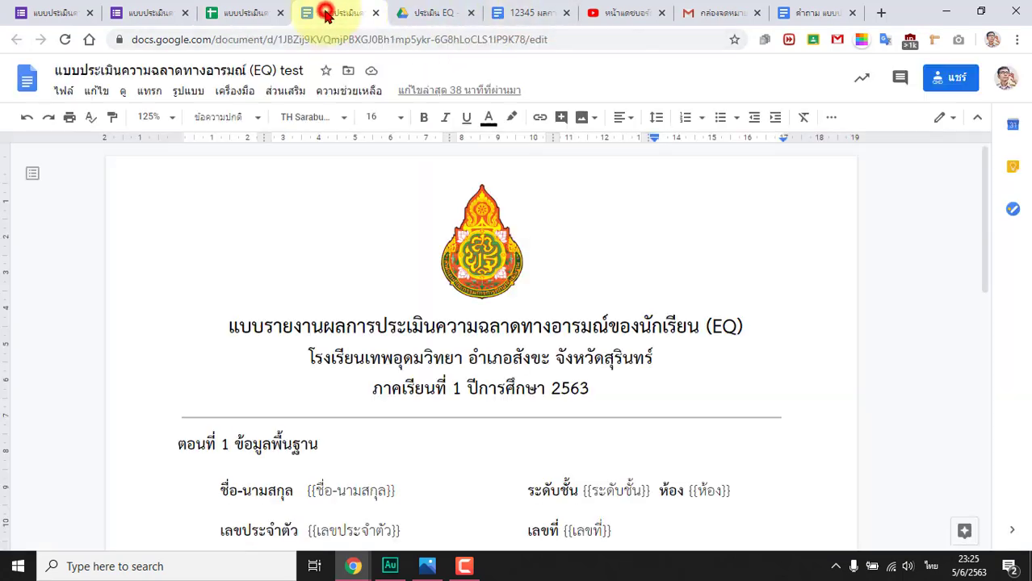
left_click(523, 13)
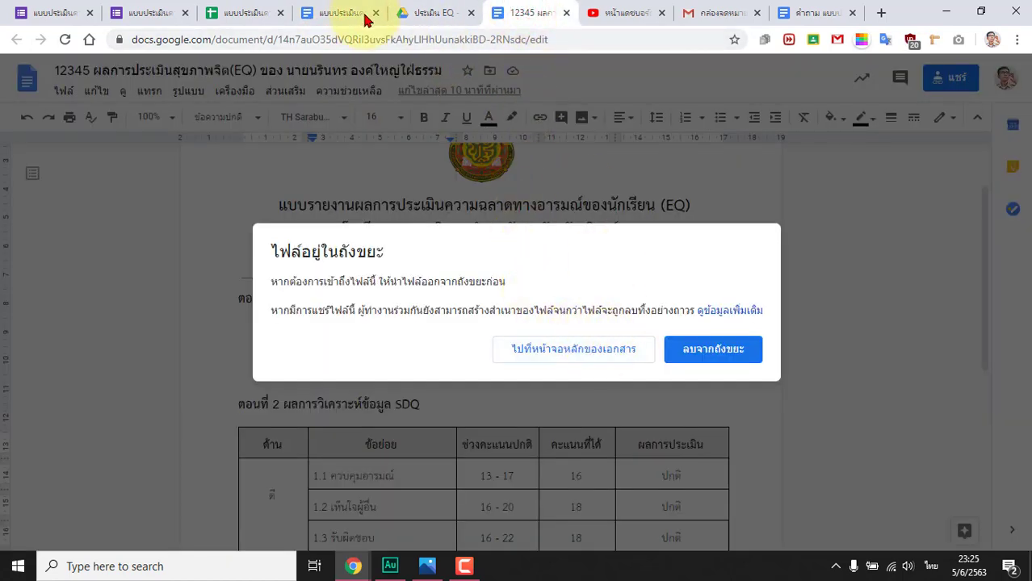
left_click(420, 13)
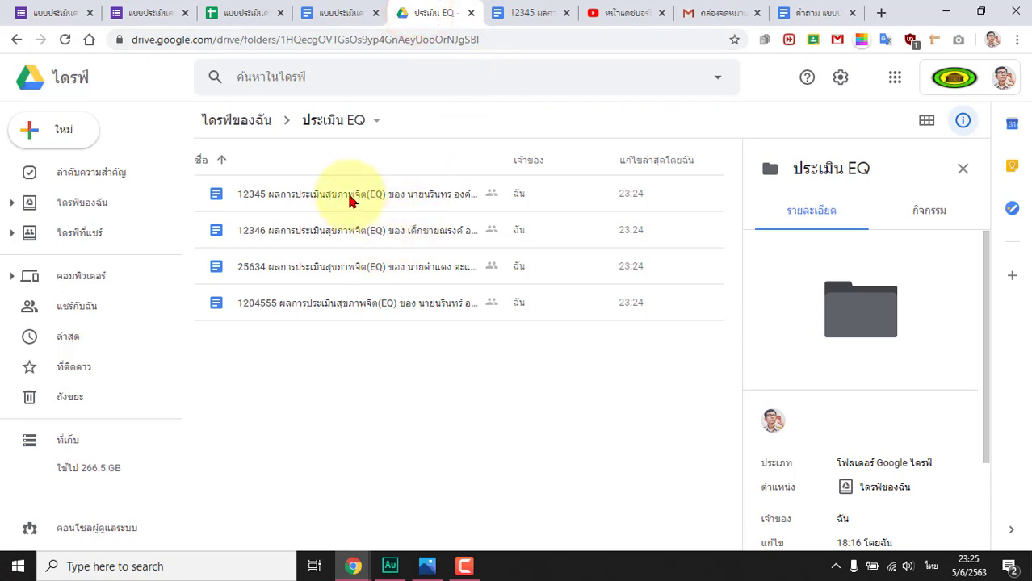
left_click(566, 13)
left_click(326, 329)
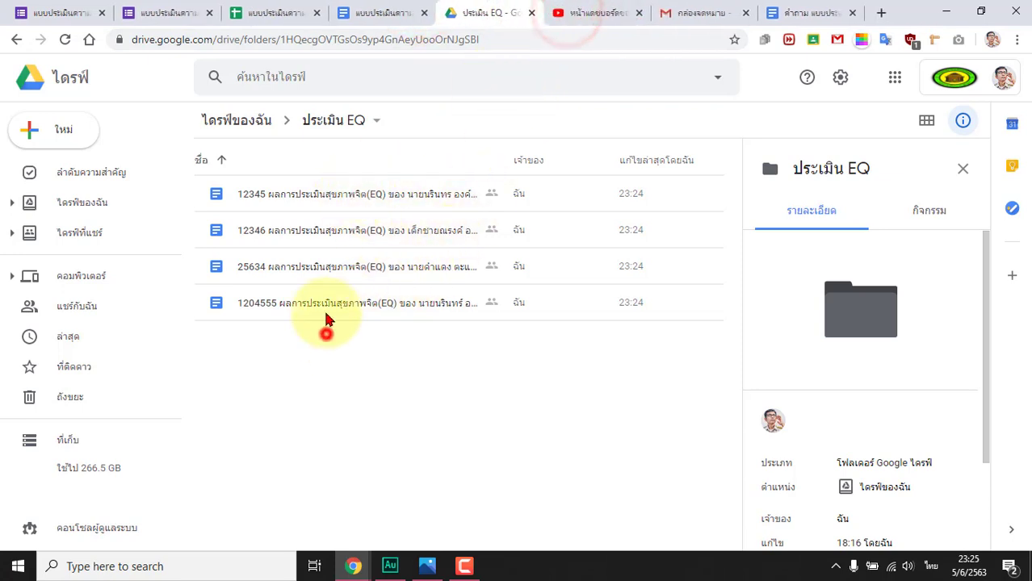
Open the second result document in the ประเมิน EQ folder and read its student details and score table.
double_click(289, 231)
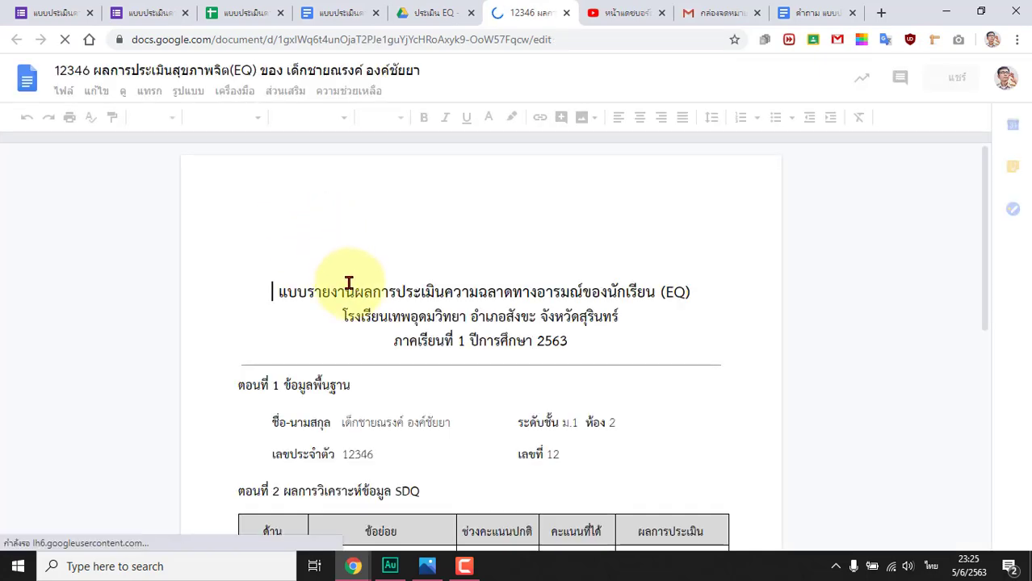
scroll(350, 287, "down", 3)
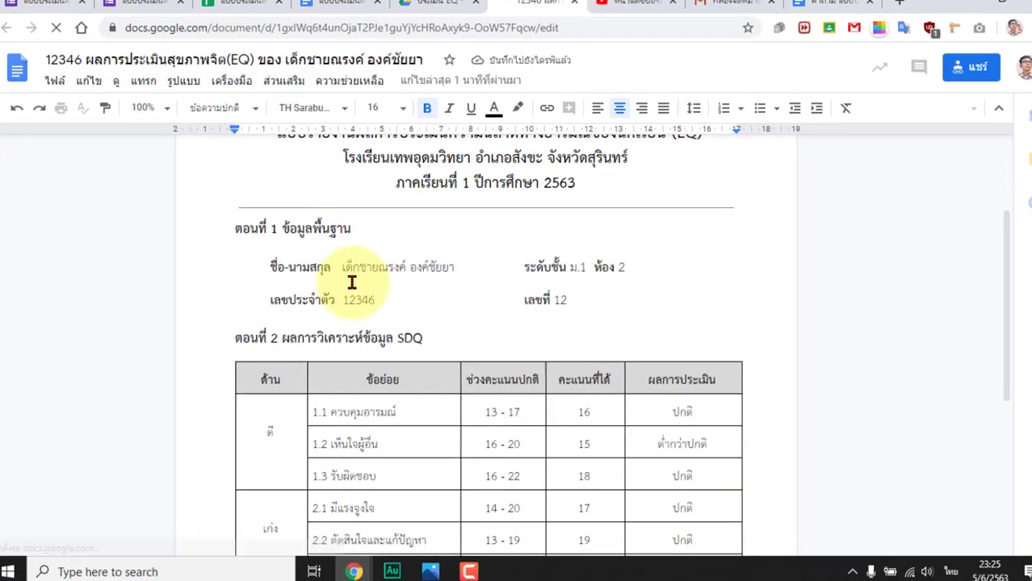
scroll(352, 287, "down", 5)
scroll(355, 267, "up", 10)
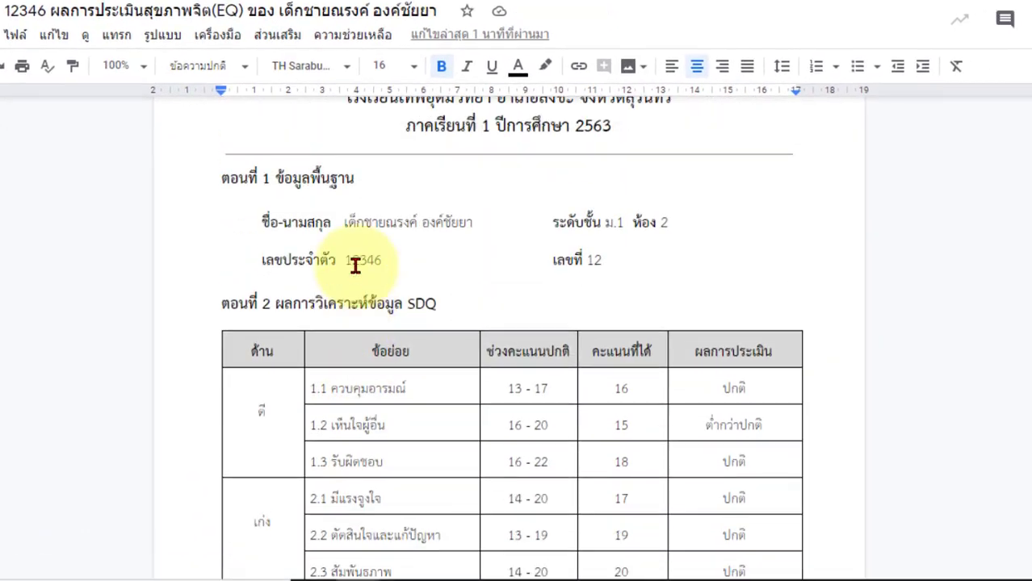
scroll(355, 266, "down", 5)
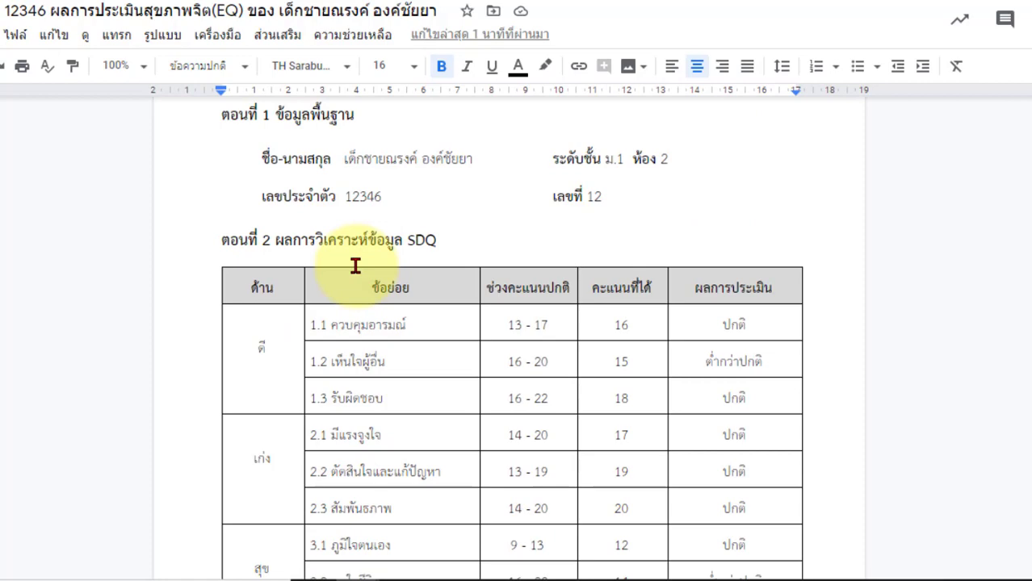
scroll(356, 266, "down", 3)
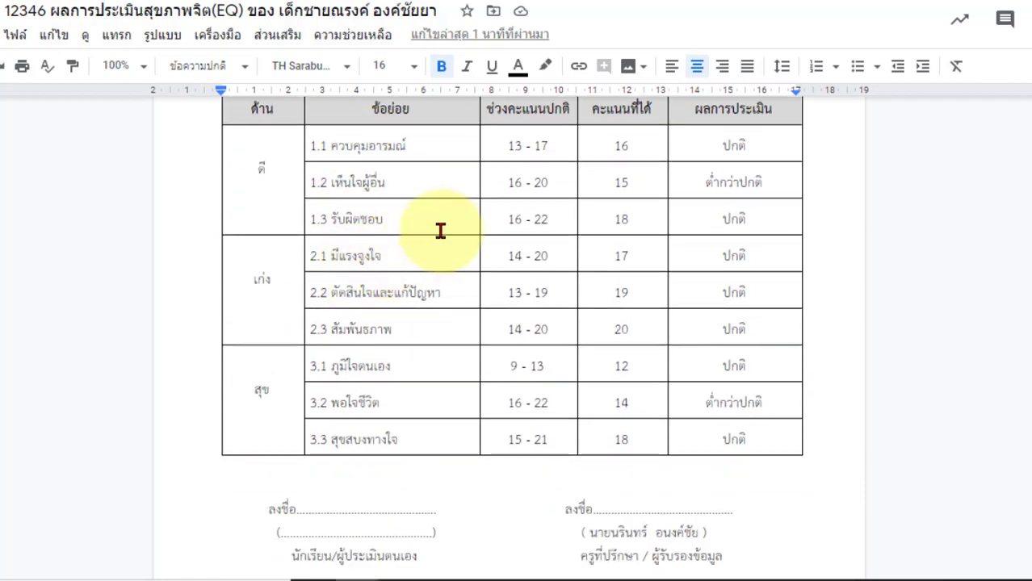
Compare the scores, normal ranges and assessment results of the items in the document's ตอนที่ 2 table.
left_click(748, 145)
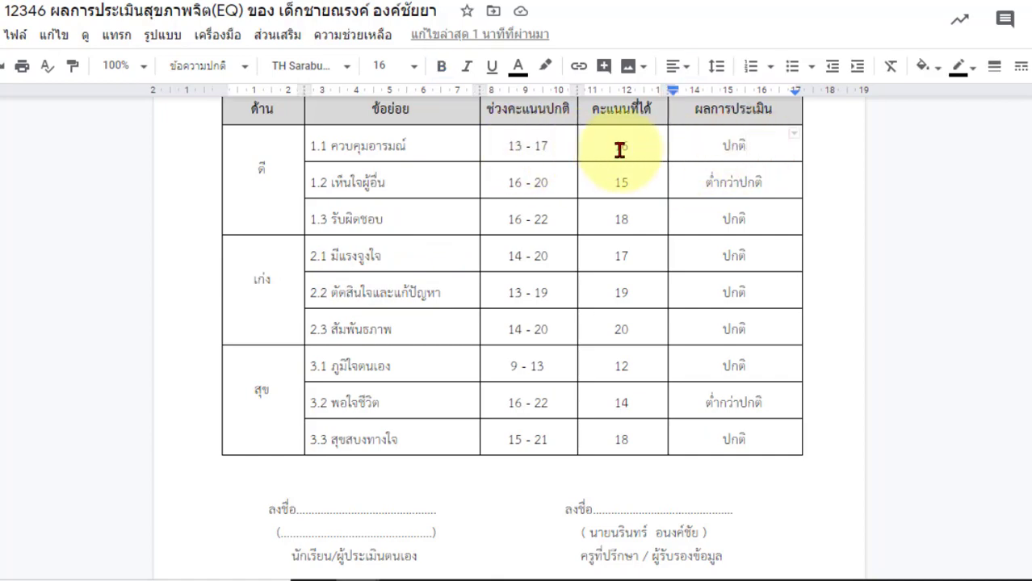
left_click(732, 184)
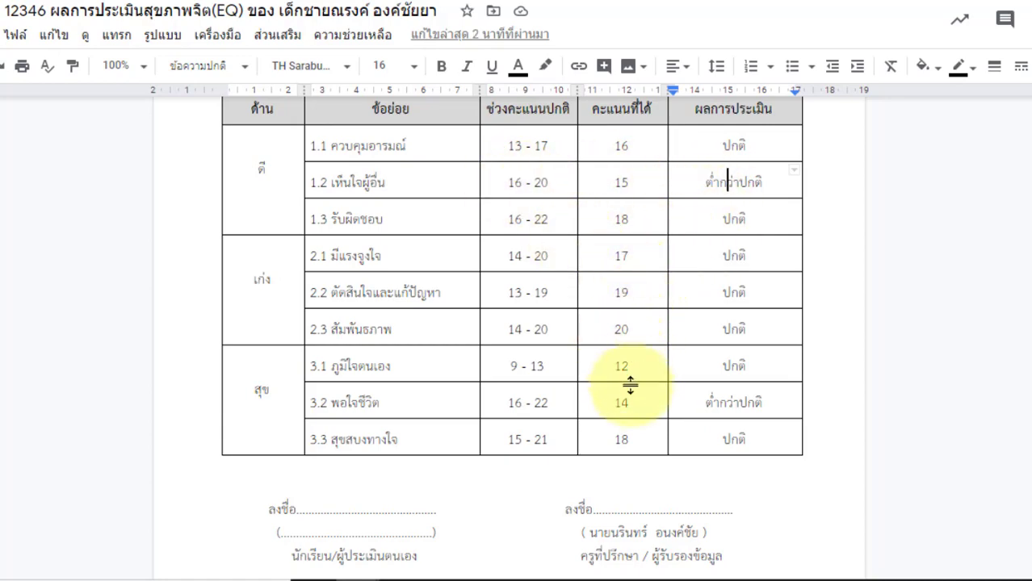
scroll(732, 339, "down", 3)
left_click(750, 297)
left_click(387, 310)
scroll(388, 309, "up", 3)
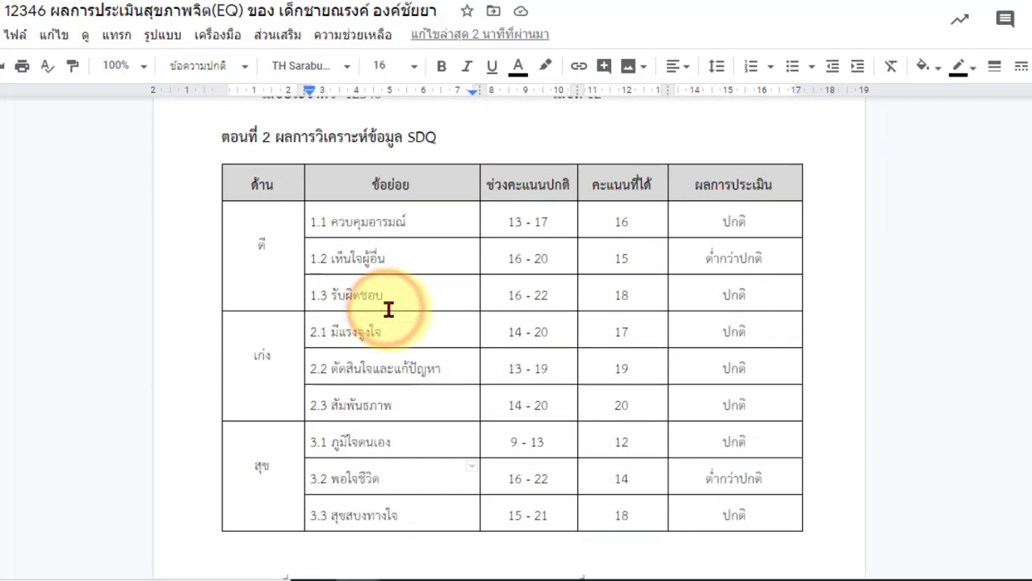
left_click(441, 259)
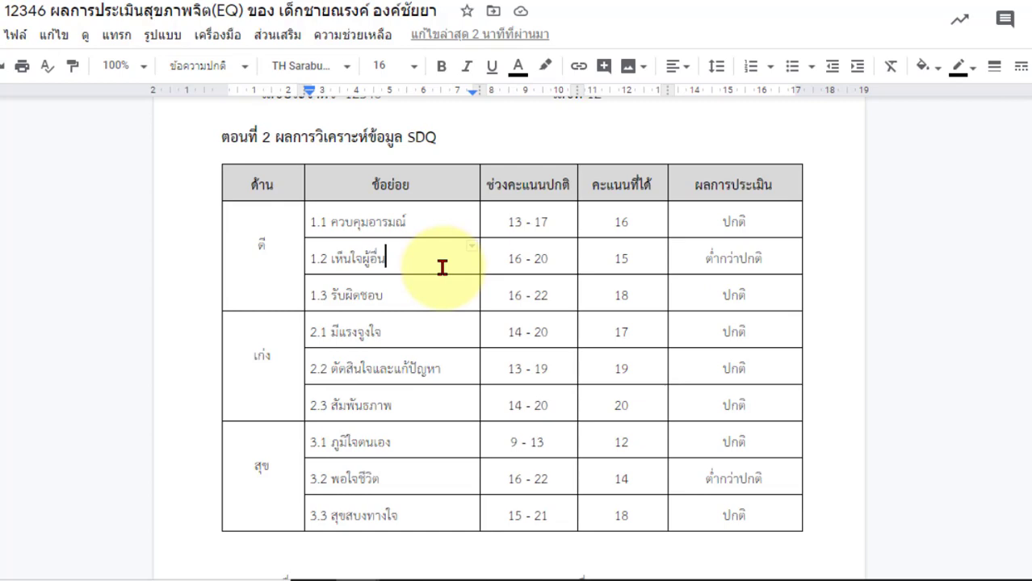
scroll(442, 268, "down", 2)
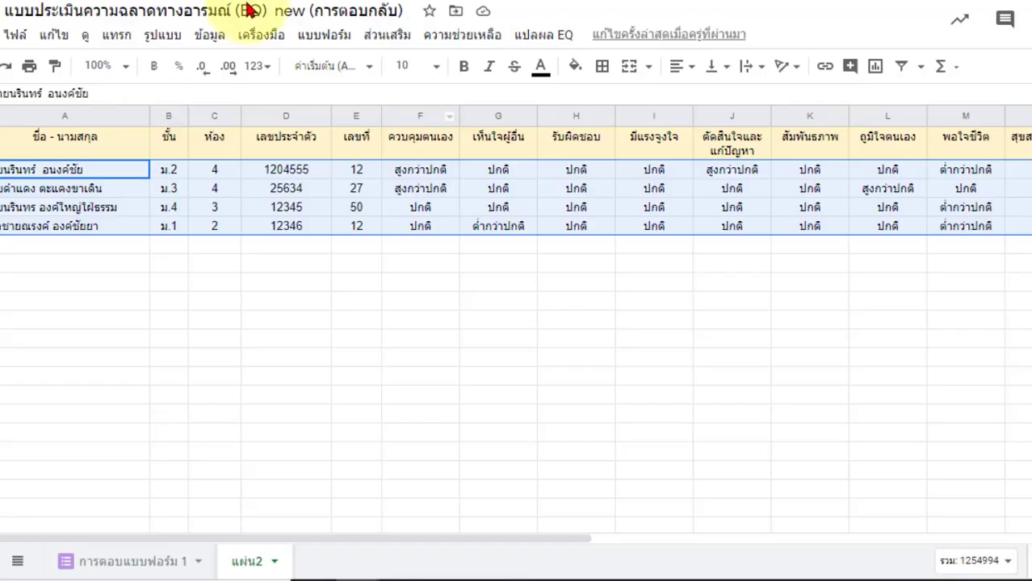
Create a filter over the whole results table in the แผ่น2 sheet of the responses spreadsheet.
left_click(284, 188)
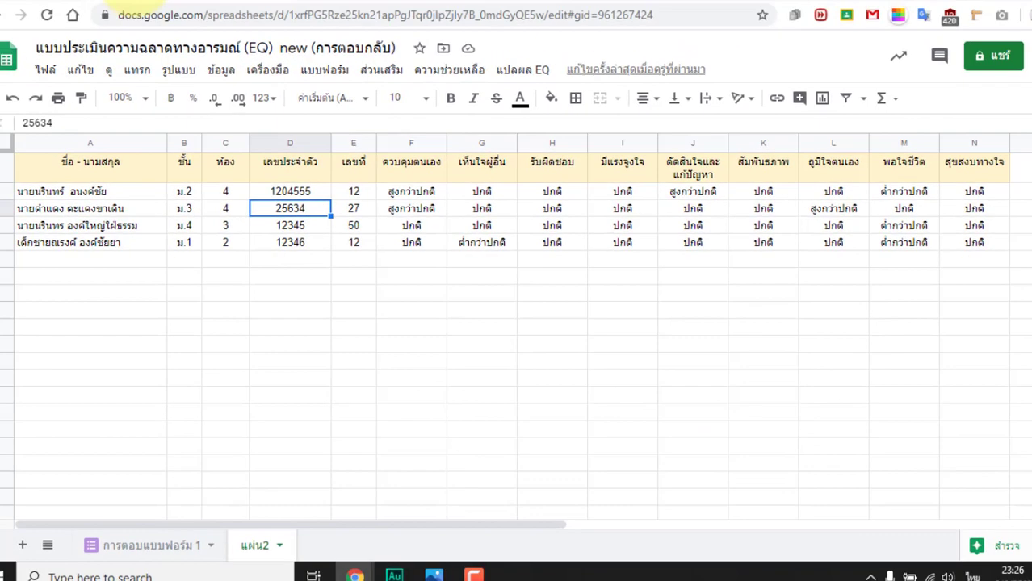
left_click(143, 13)
left_click(247, 17)
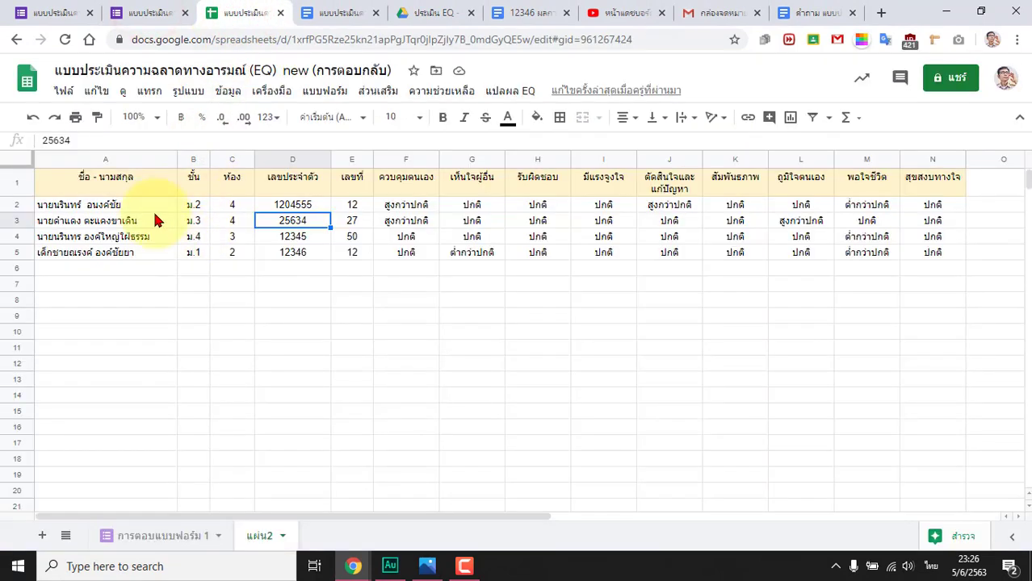
left_click(108, 205)
left_click(812, 117)
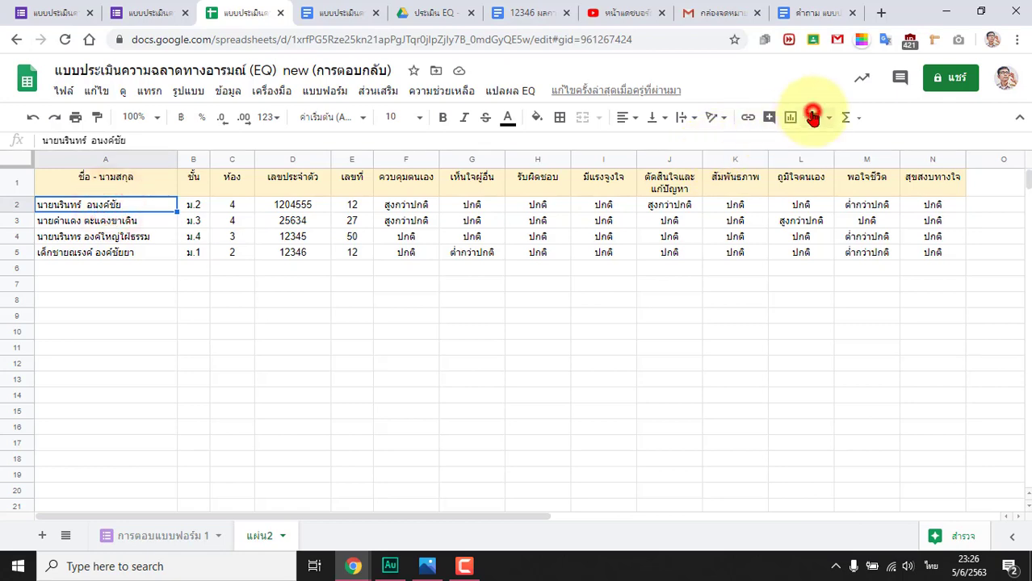
left_click(812, 117)
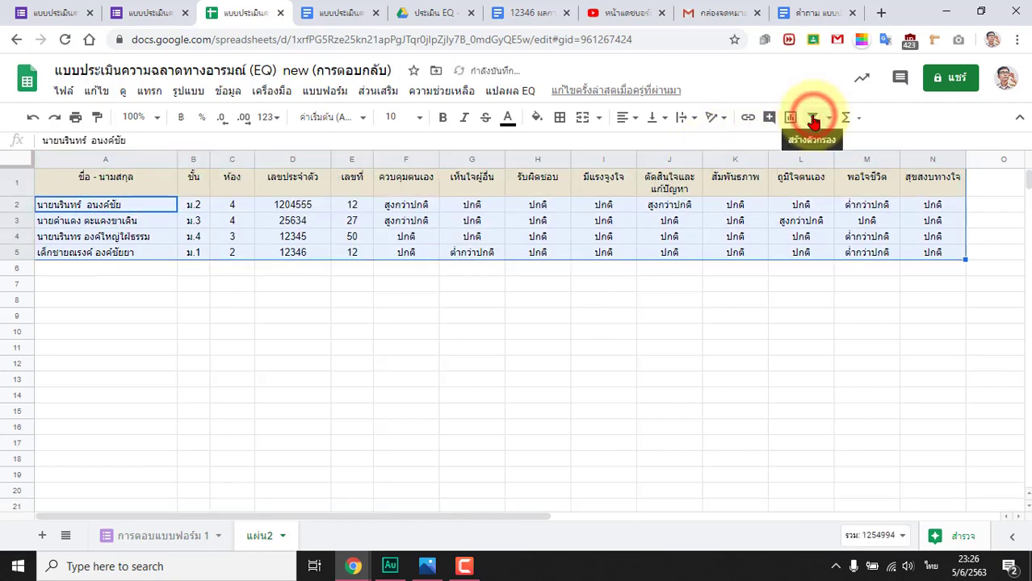
left_click(812, 118)
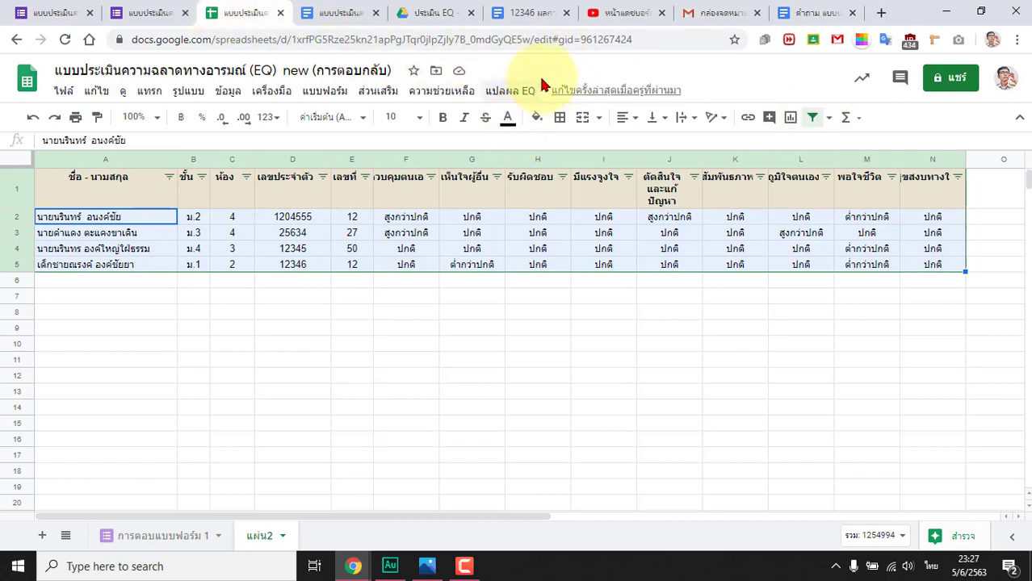
Look through the EQ forms, the report template and the result document, then switch to the คำถาม แบบประเมิน EQ document.
left_click(52, 12)
left_click(133, 12)
left_click(334, 12)
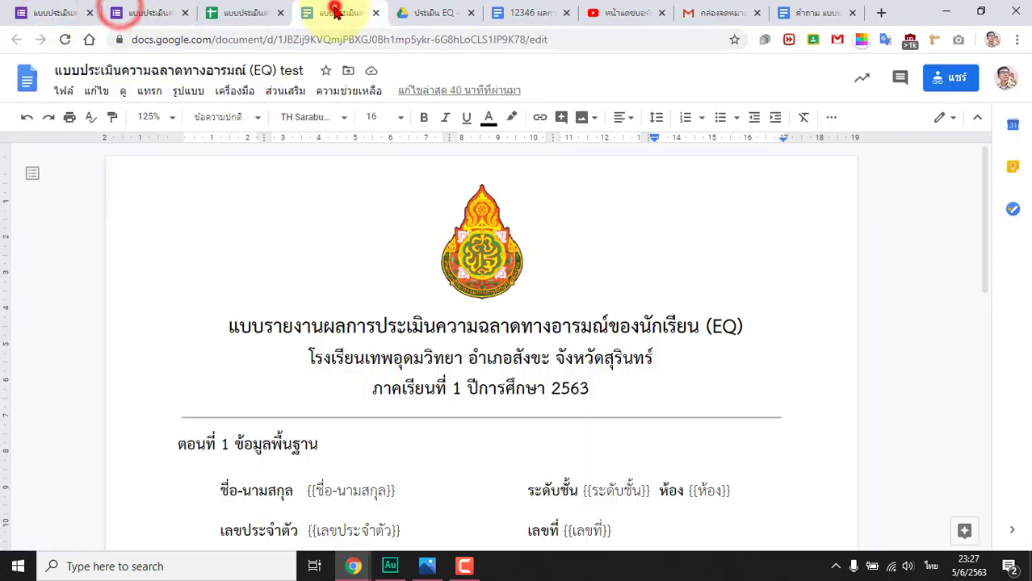
left_click(525, 12)
left_click(800, 12)
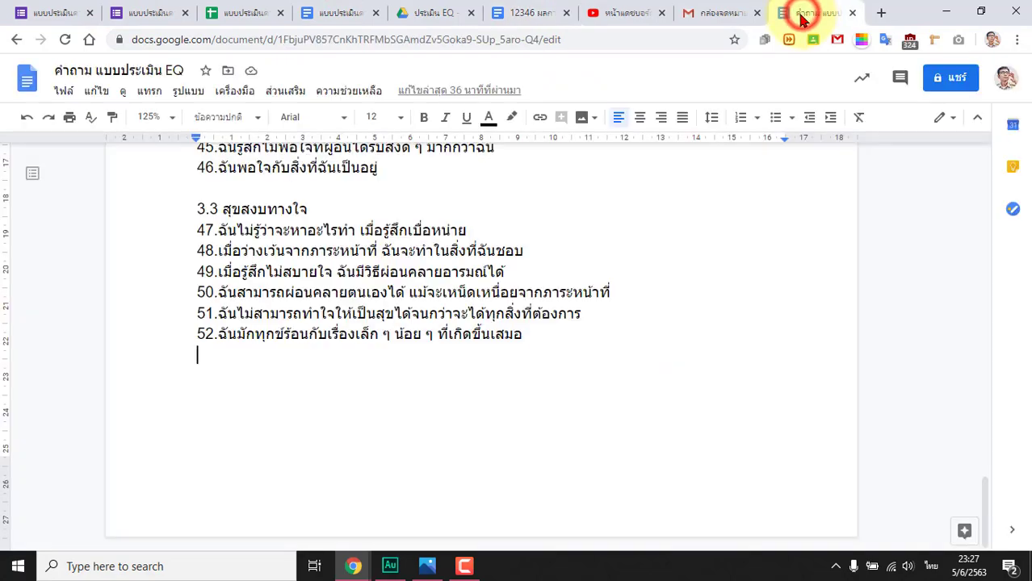
Return to the beginning of the คำถาม แบบประเมิน EQ document, then open Google Drive in a new browser tab.
scroll(430, 321, "up", 4)
scroll(430, 322, "up", 15)
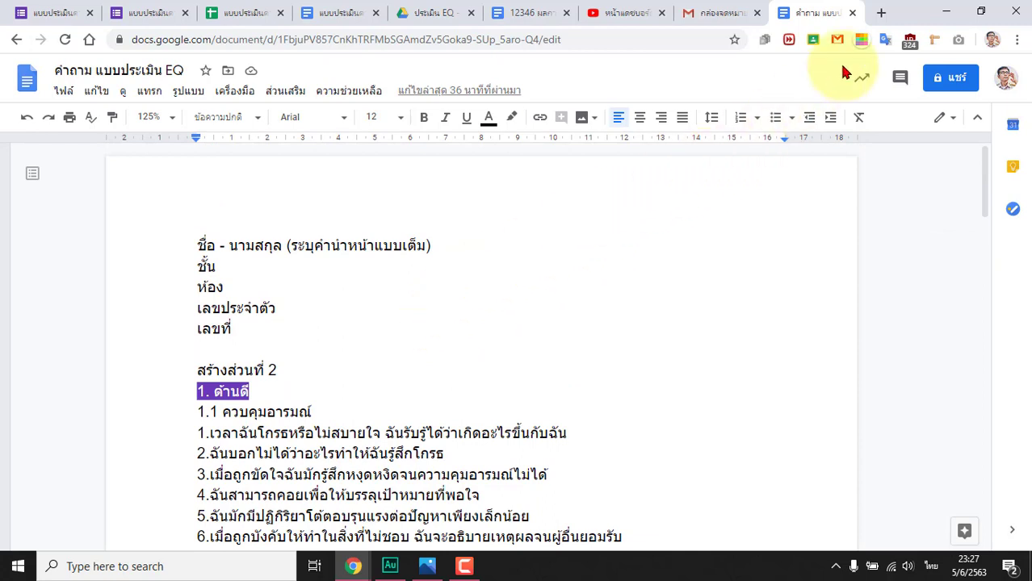
left_click(880, 15)
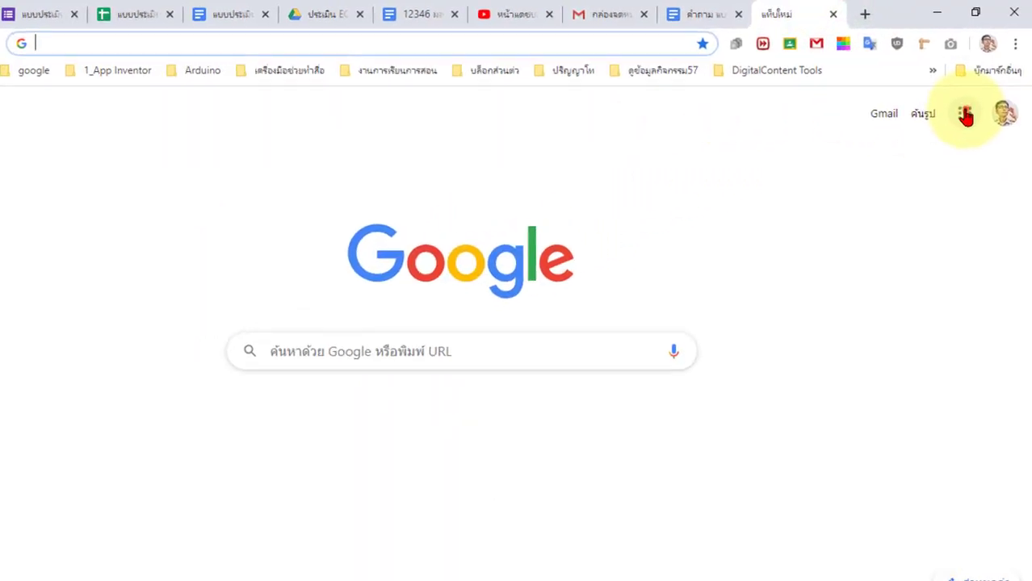
left_click(970, 105)
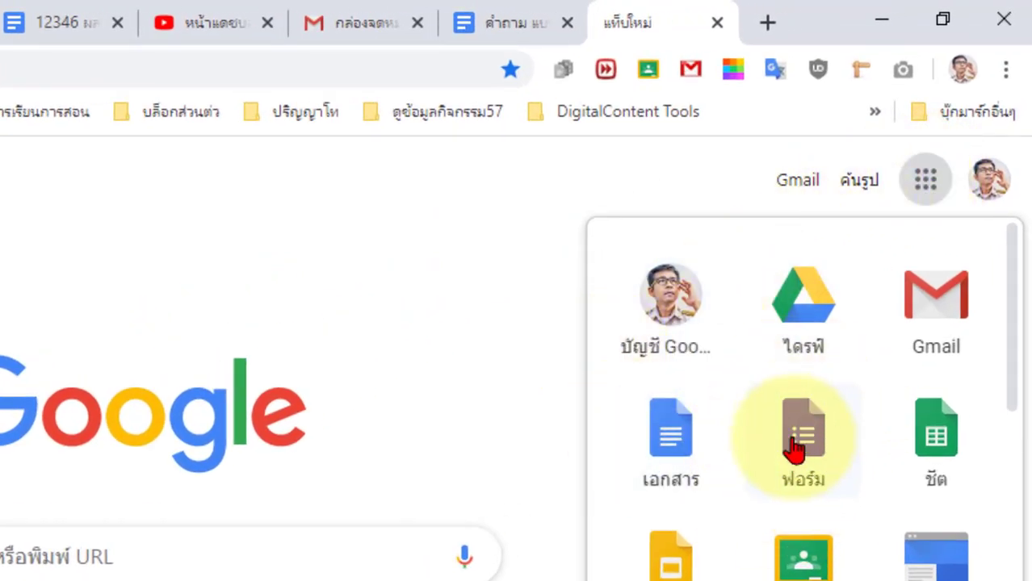
left_click(427, 267)
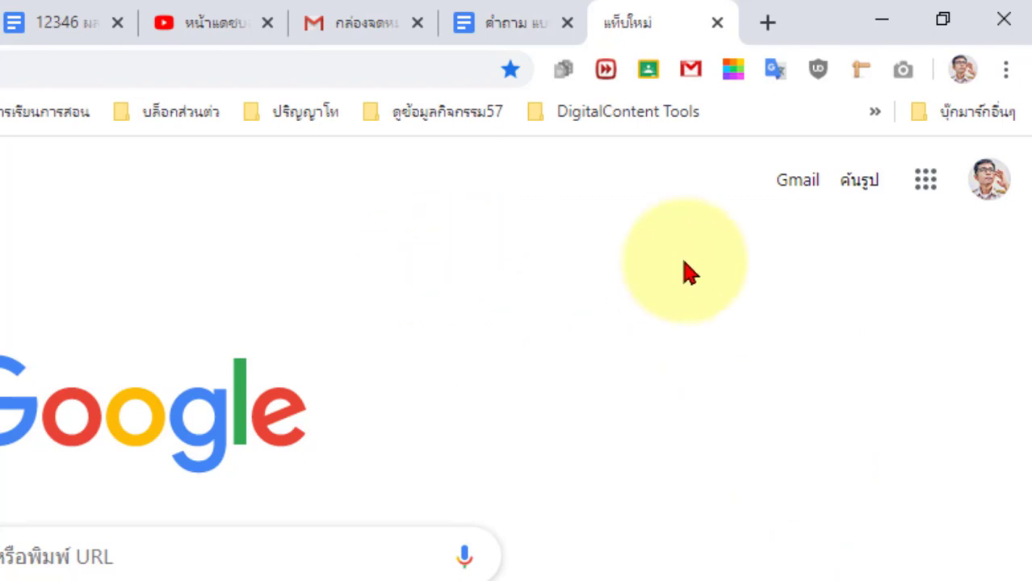
left_click(926, 178)
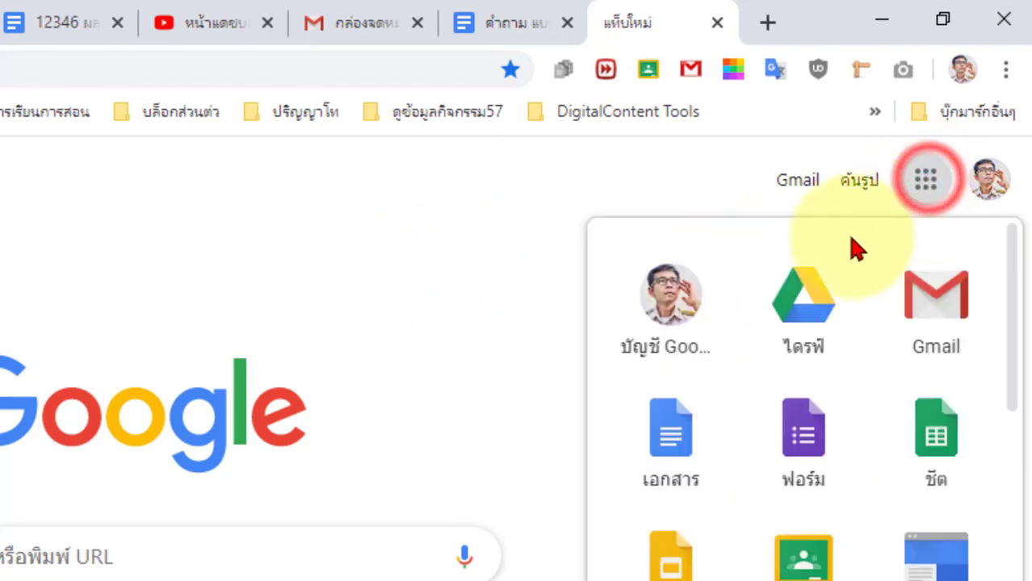
left_click(804, 295)
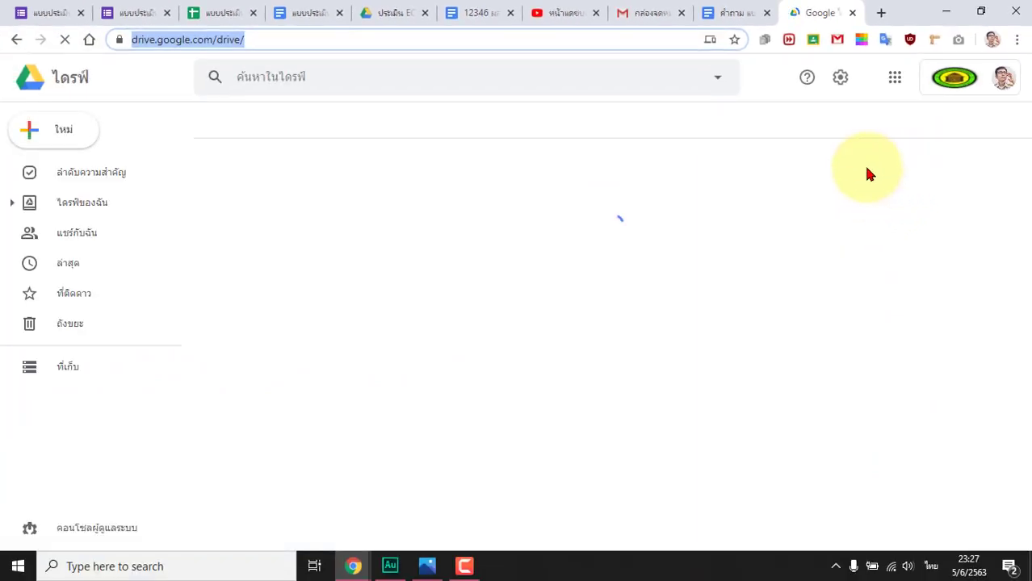
Create a folder named แบบประเมิน EQ in My Drive and open it.
left_click(43, 131)
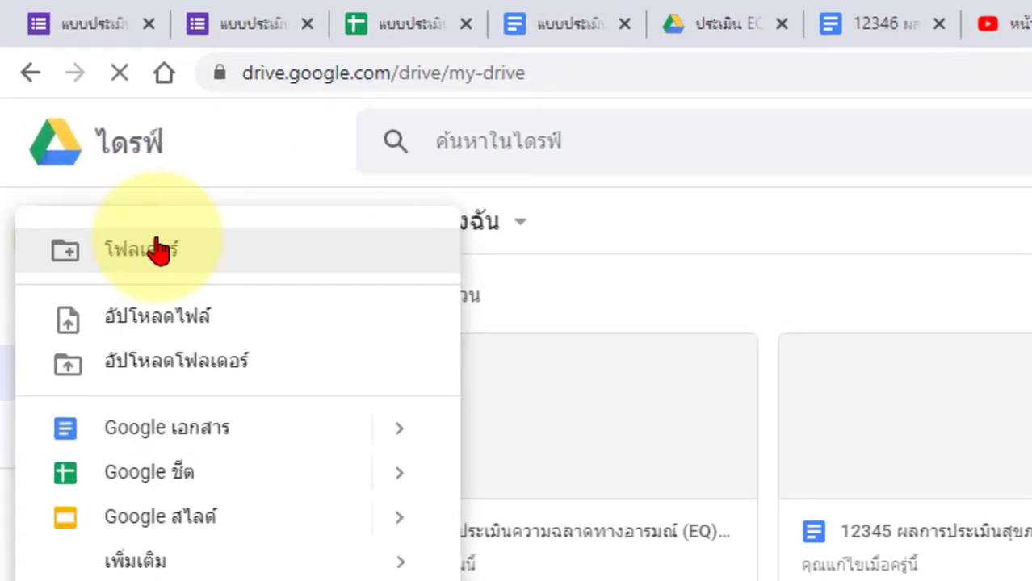
left_click(87, 137)
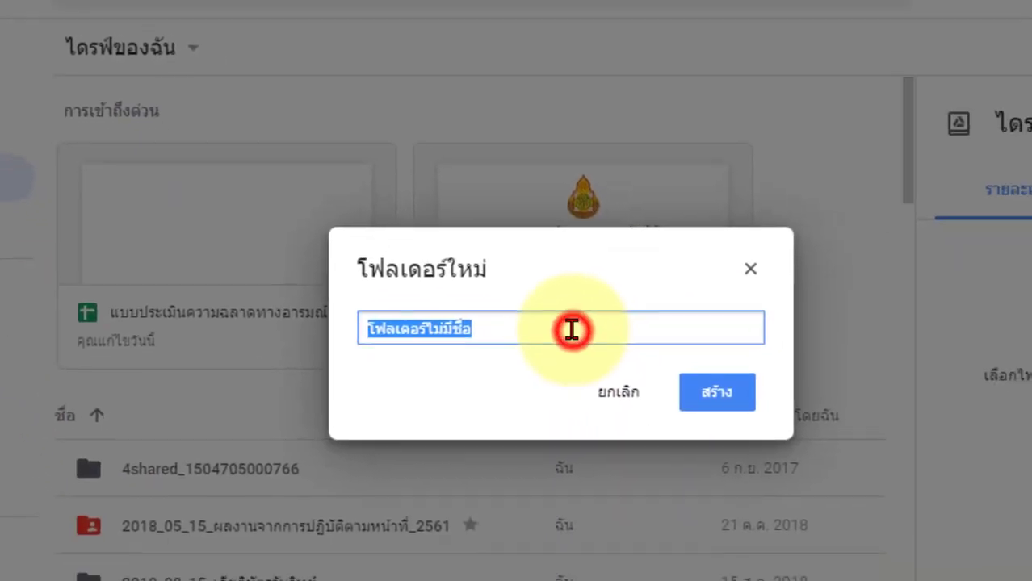
type("แบบประเมิน EQ")
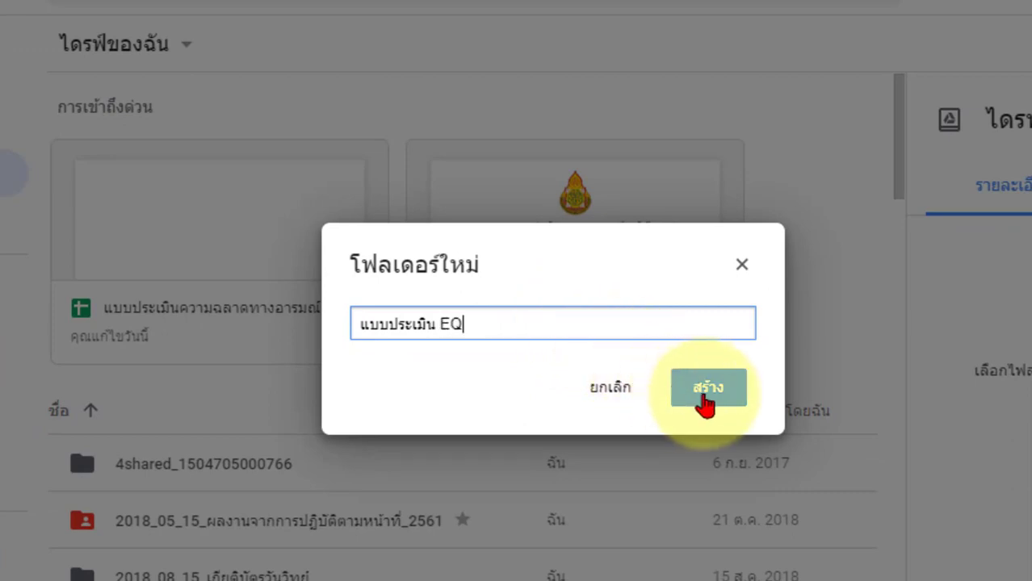
left_click(707, 389)
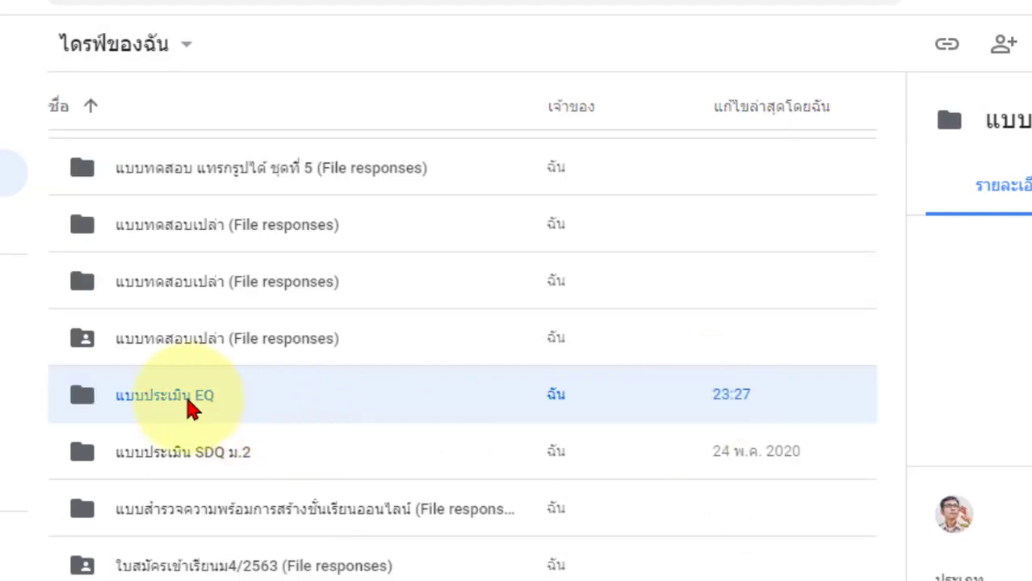
double_click(186, 403)
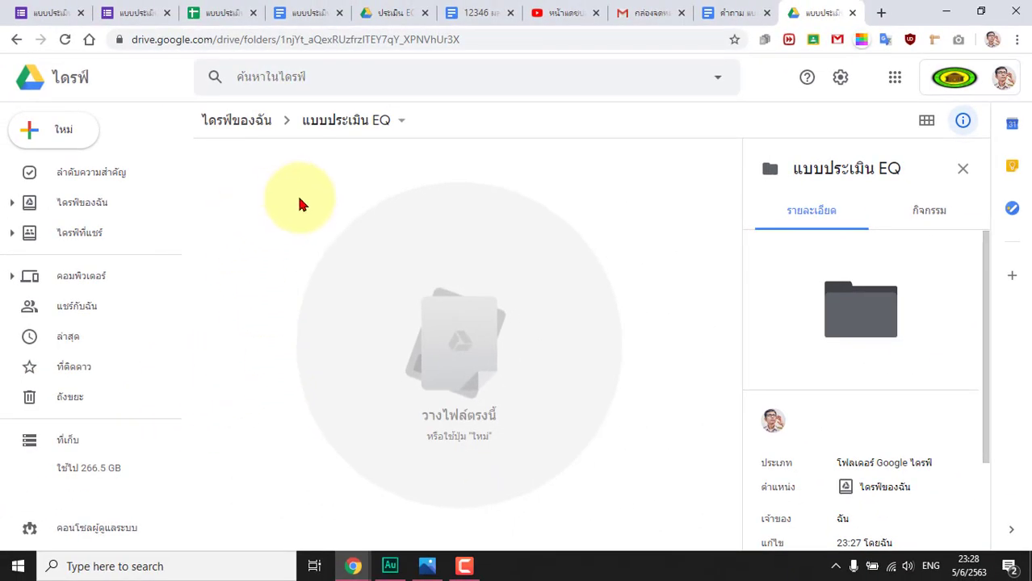
Create a new blank Google Form inside the แบบประเมิน EQ folder.
right_click(327, 195)
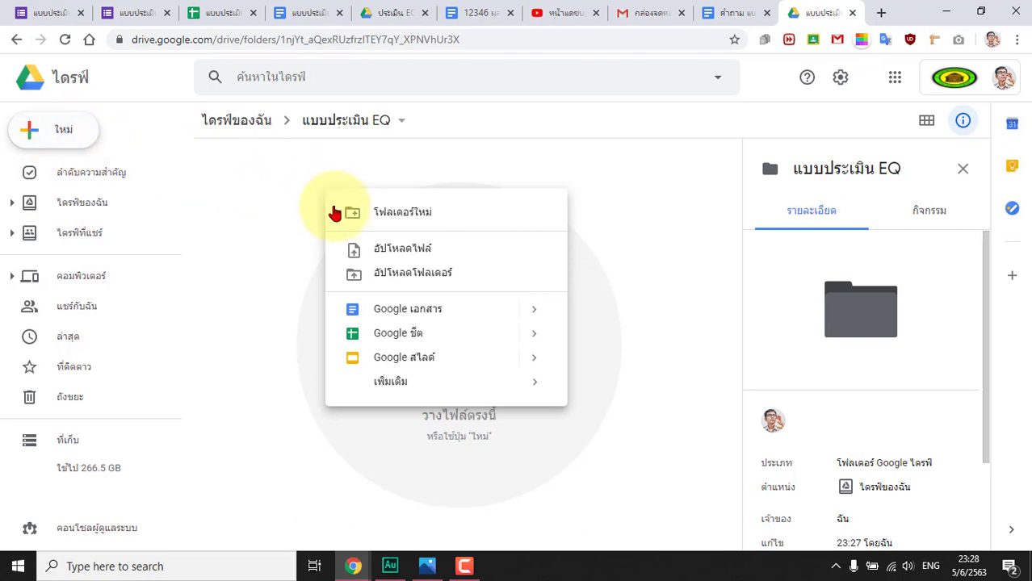
right_click(292, 200)
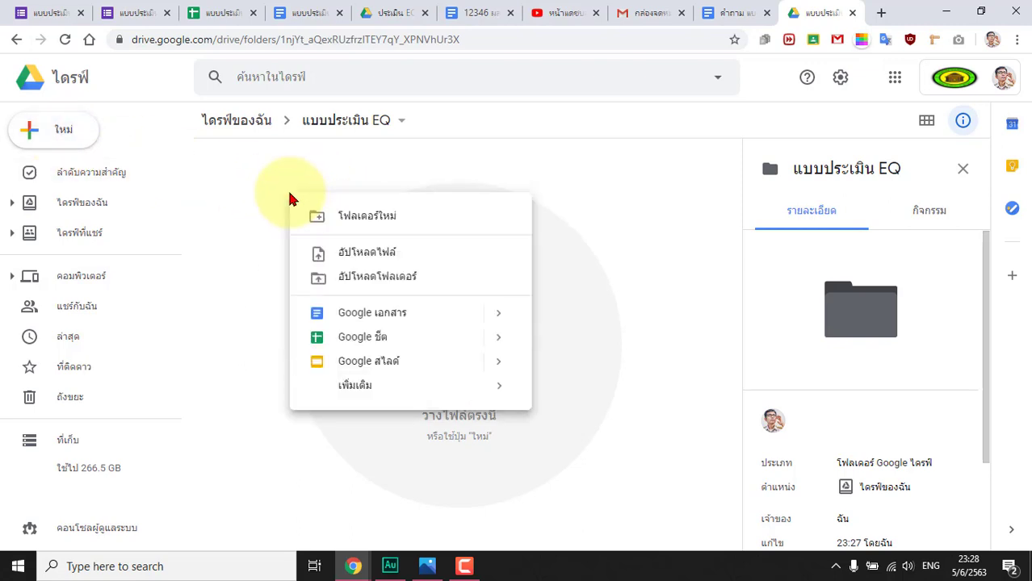
mouse_move(367, 390)
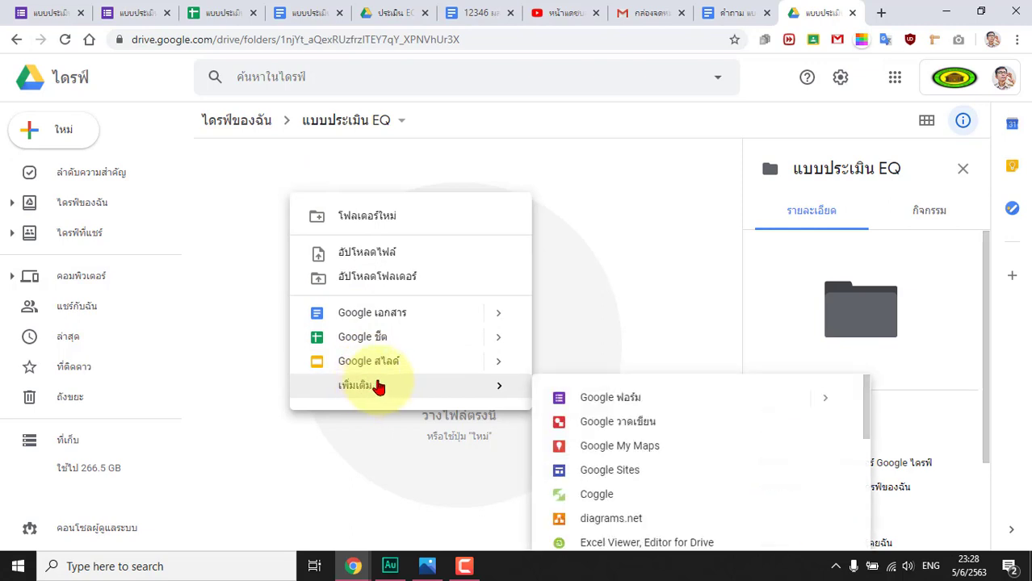
left_click(573, 397)
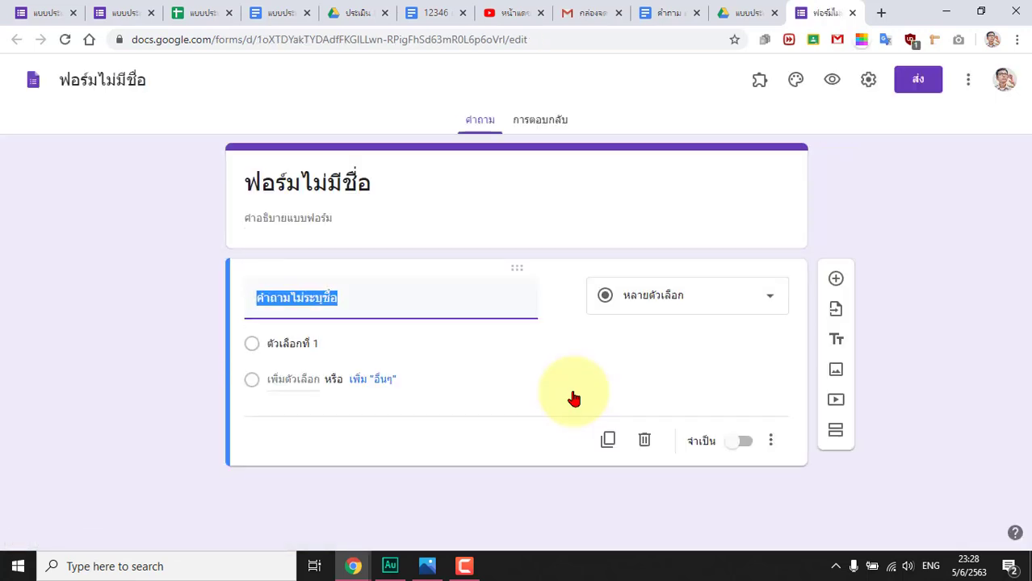
Name the form file แบบประเมิน EQ and give the form the same title.
left_click(143, 87)
type("c[[")
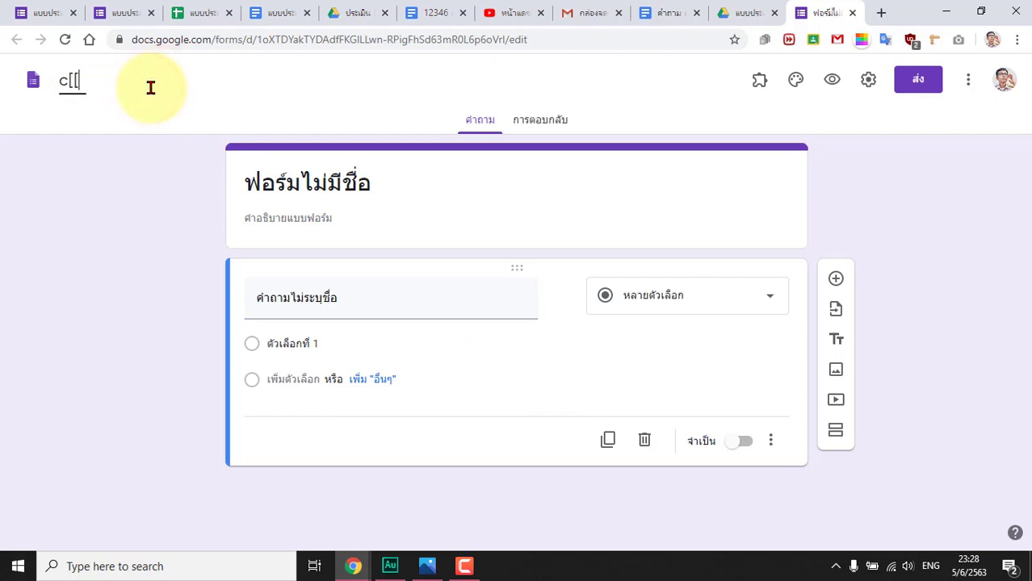
key("BackSpace")
key("BackSpace")
key("BackSpace")
key("grave")
type("แบบป")
type("ระเมิน EQ")
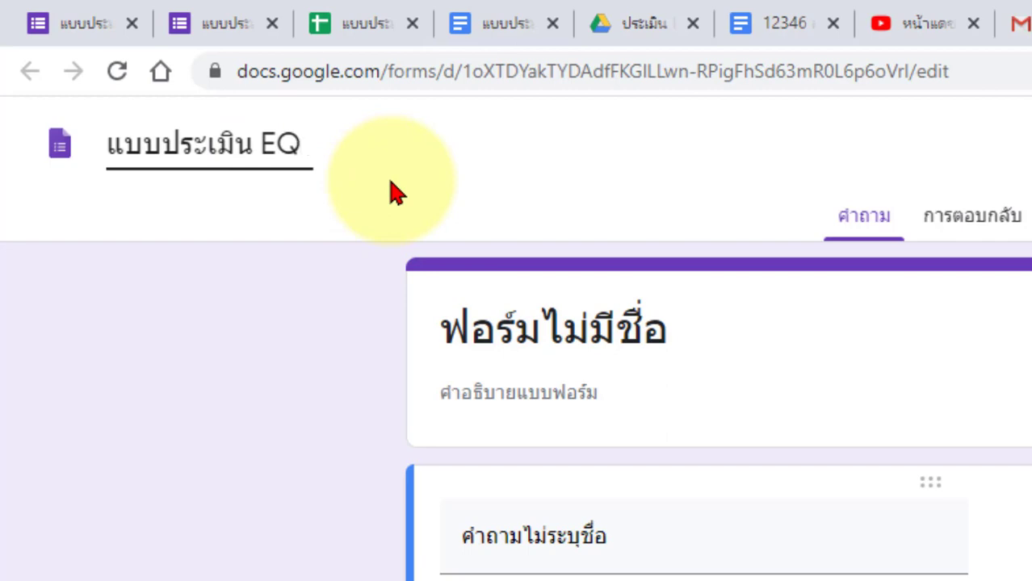
left_click(570, 330)
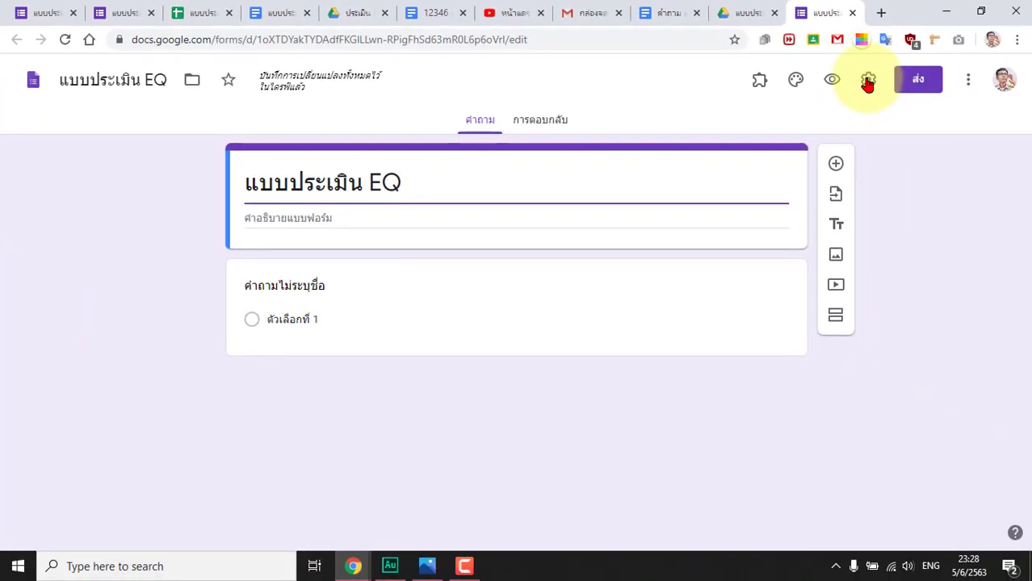
Remove the form's restriction to users of the school organisation, check the presentation and quiz settings, and save.
left_click(866, 79)
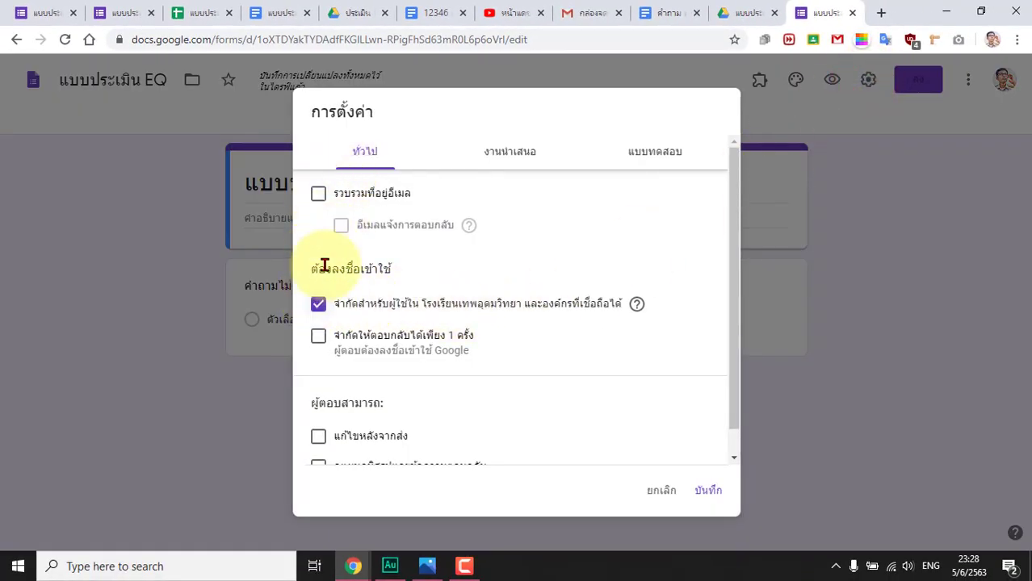
left_click(322, 308)
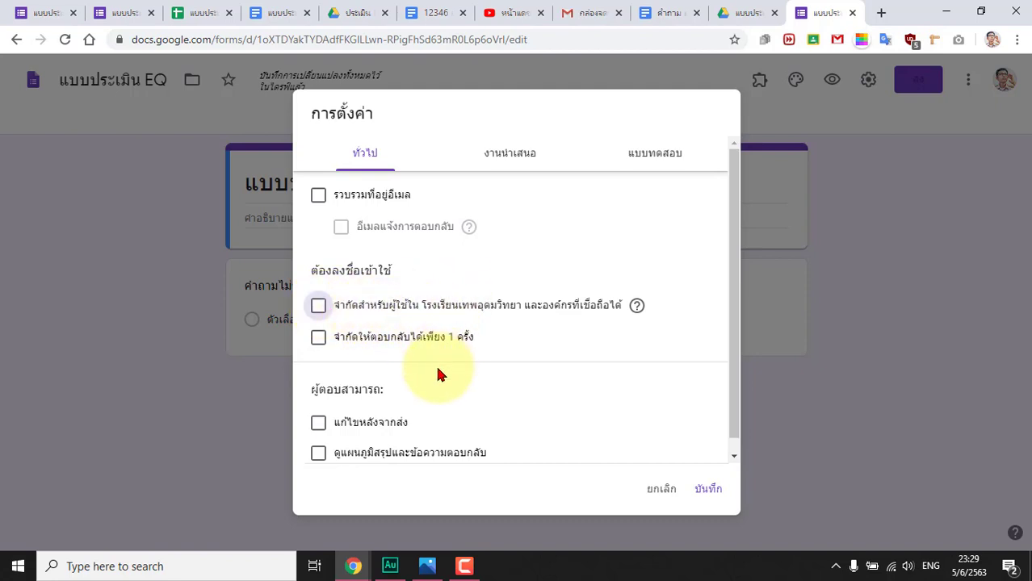
scroll(439, 374, "down", 1)
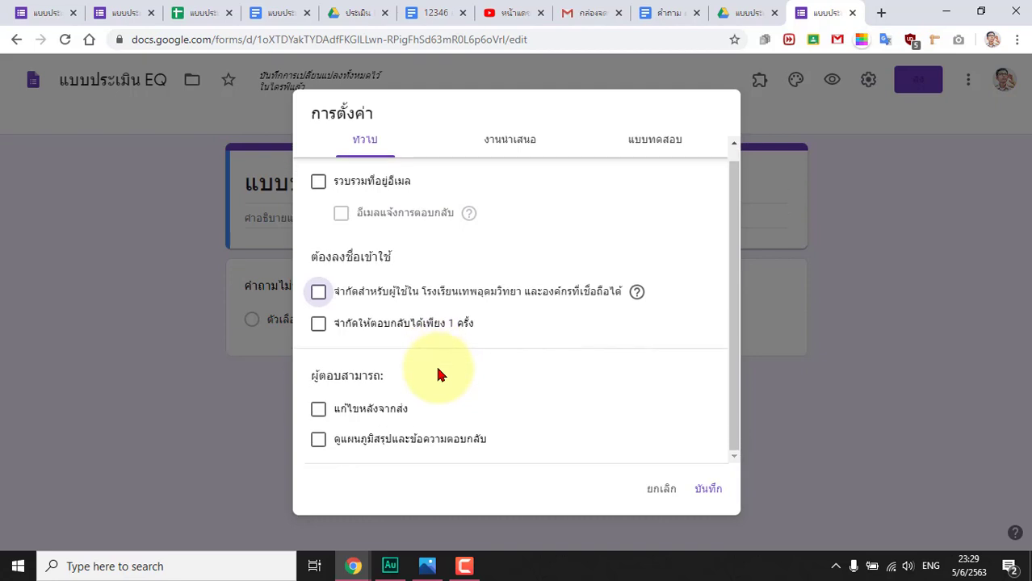
scroll(443, 373, "up", 1)
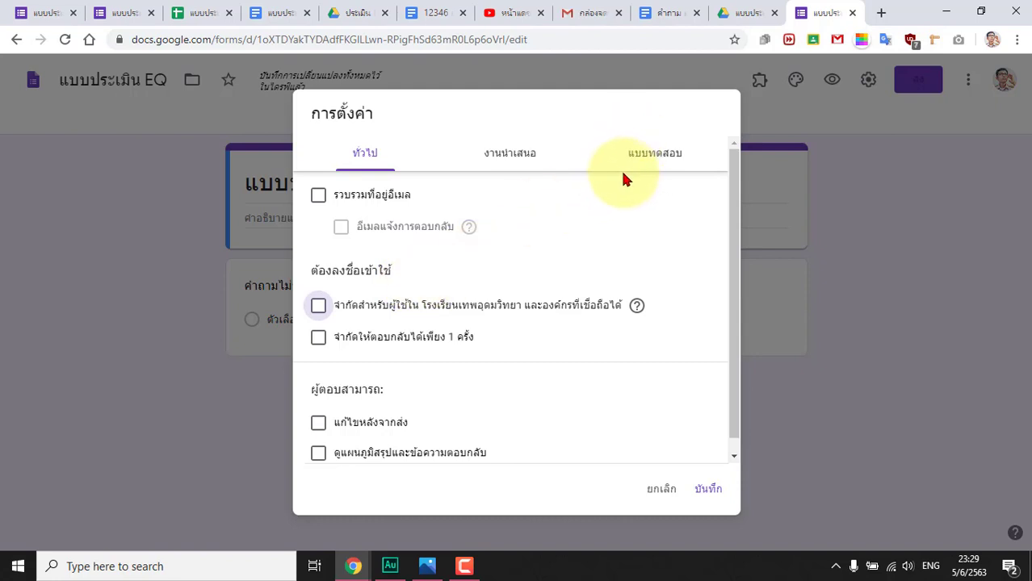
left_click(491, 158)
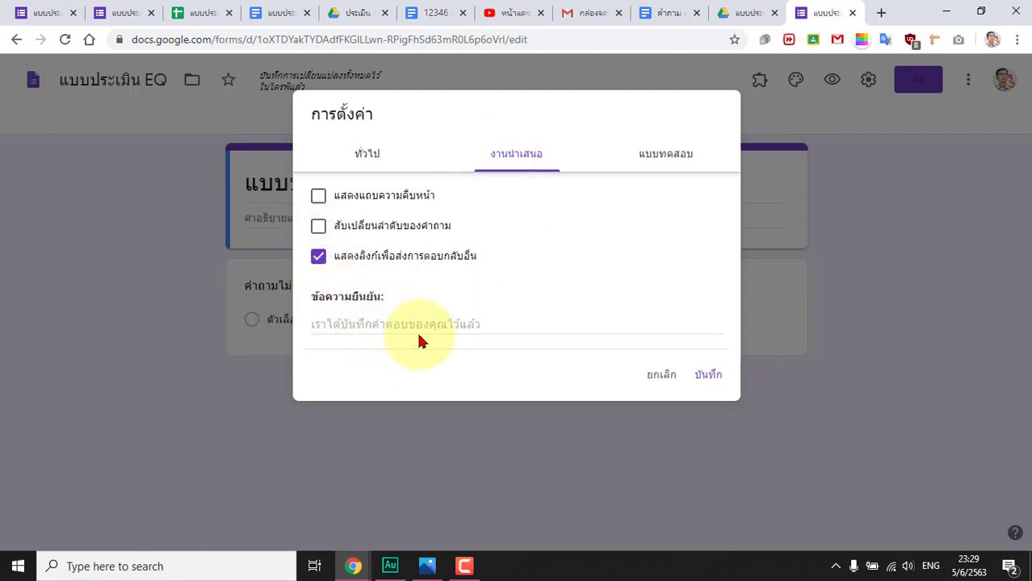
left_click(676, 153)
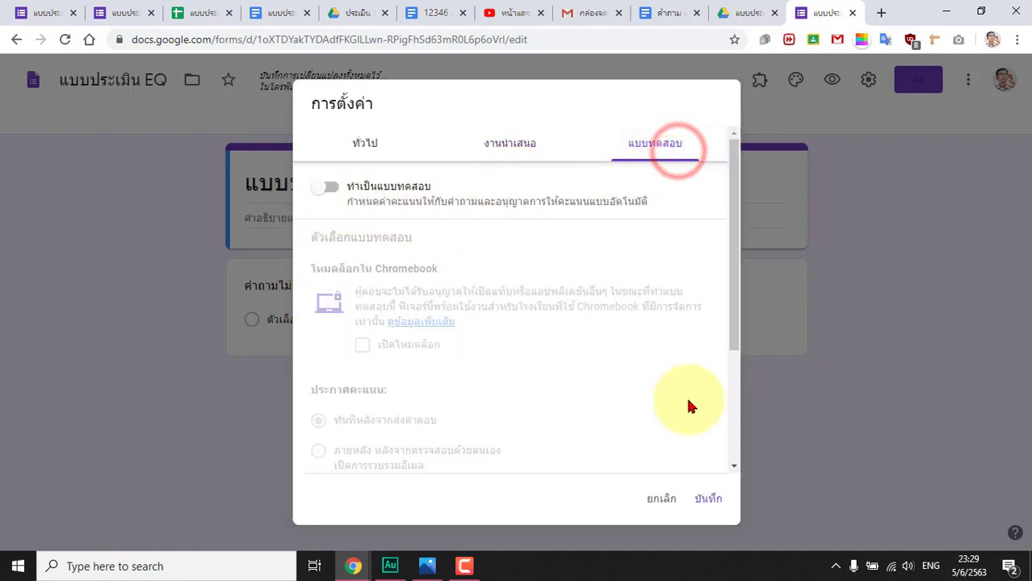
left_click(708, 500)
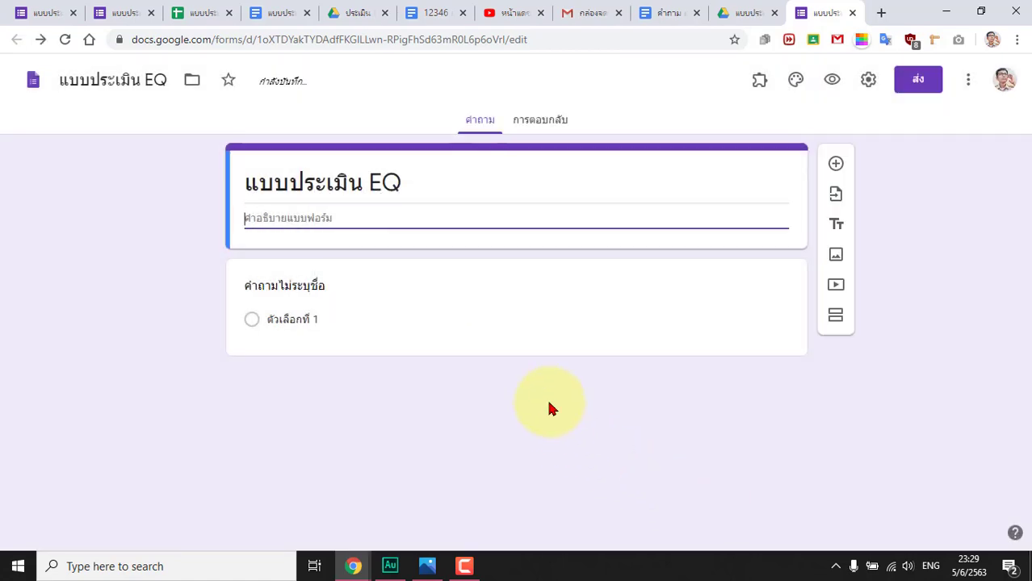
Copy the line ชื่อ - นามสกุล (ระบุคำนำหน้าแบบเต็ม) from the คำถาม แบบประเมิน EQ document.
left_click(680, 13)
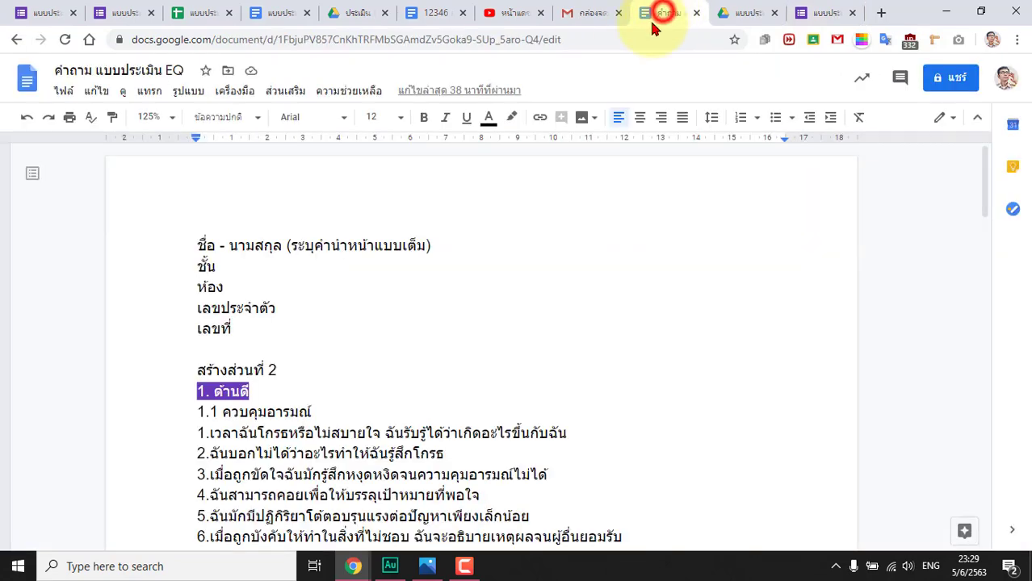
left_click(329, 280)
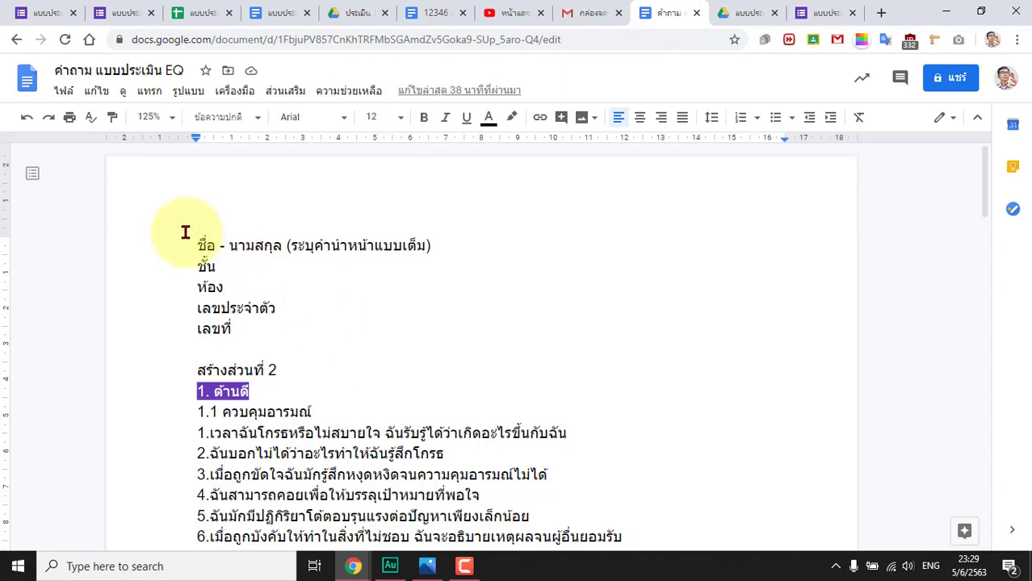
left_click_drag(190, 247, 449, 237)
right_click(397, 243)
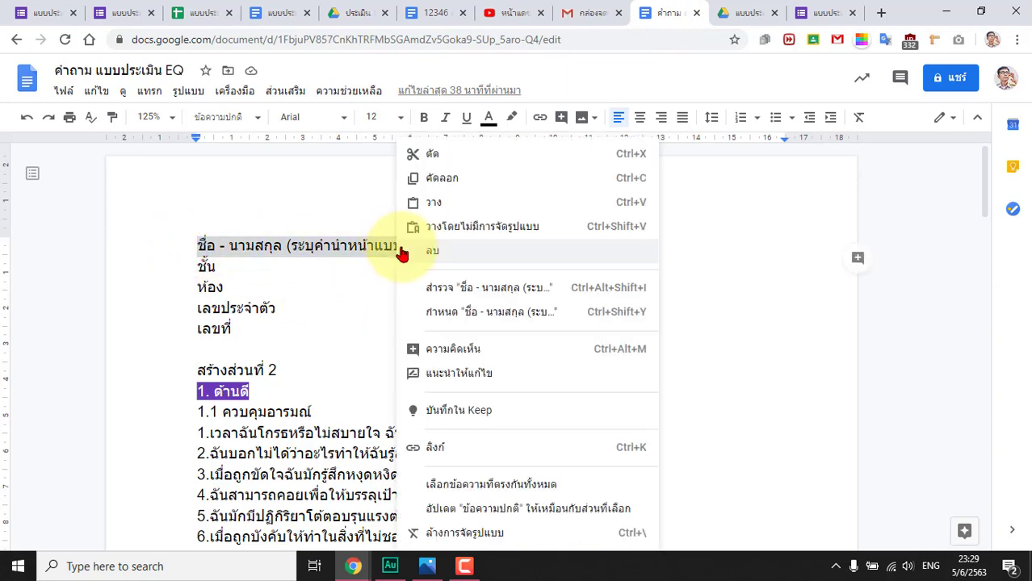
left_click(445, 178)
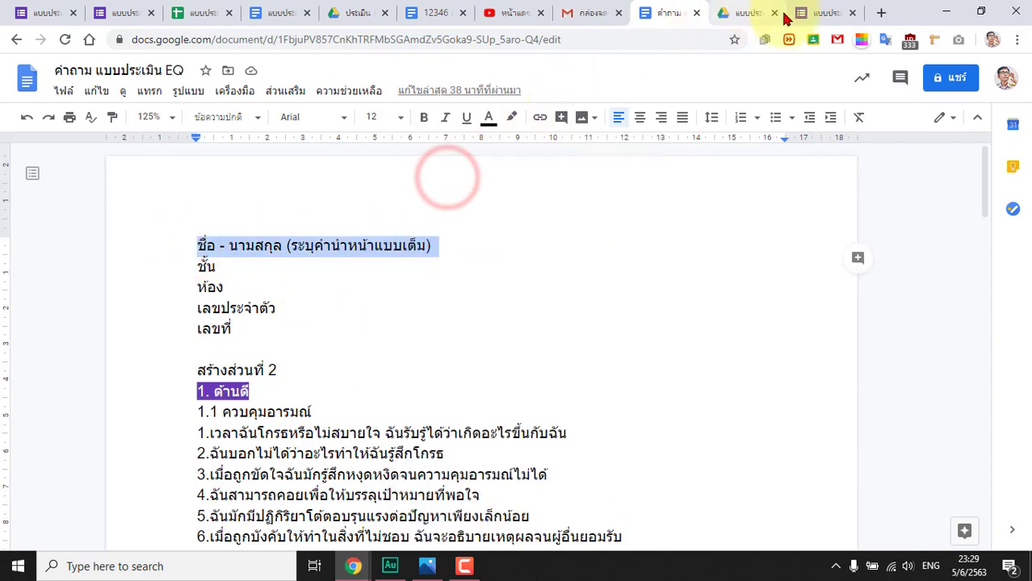
Back in the form, paste ชื่อ - นามสกุล (ระบุคำนำหน้าแบบเต็ม) as plain text into the first question's title.
left_click(815, 13)
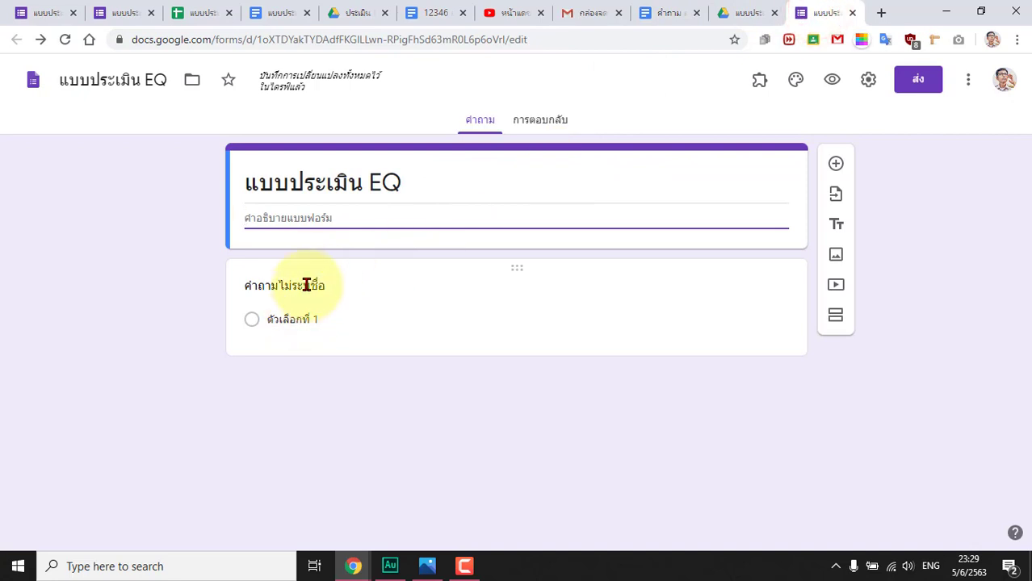
left_click(306, 286)
left_click(291, 218)
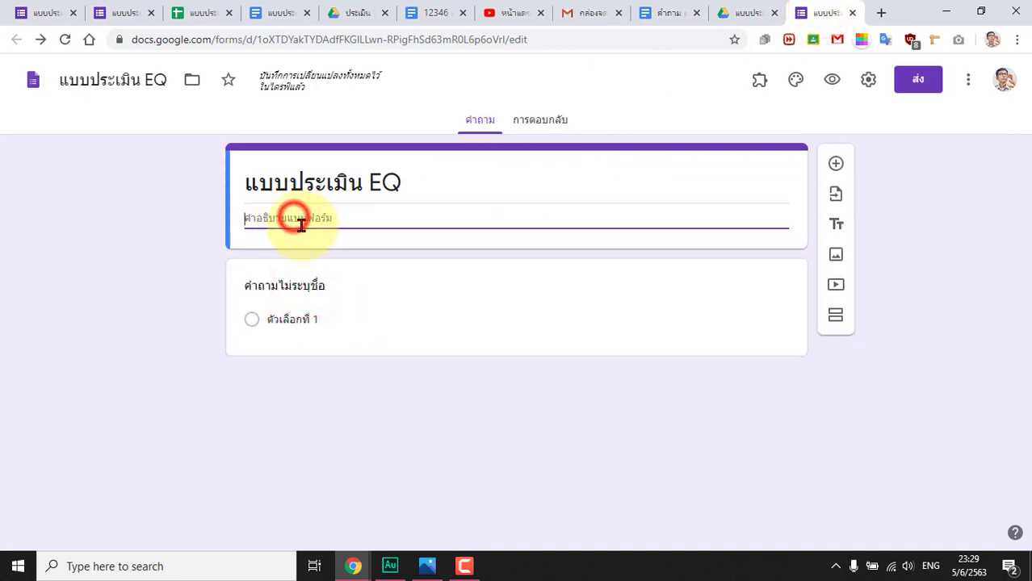
left_click(315, 294)
right_click(319, 297)
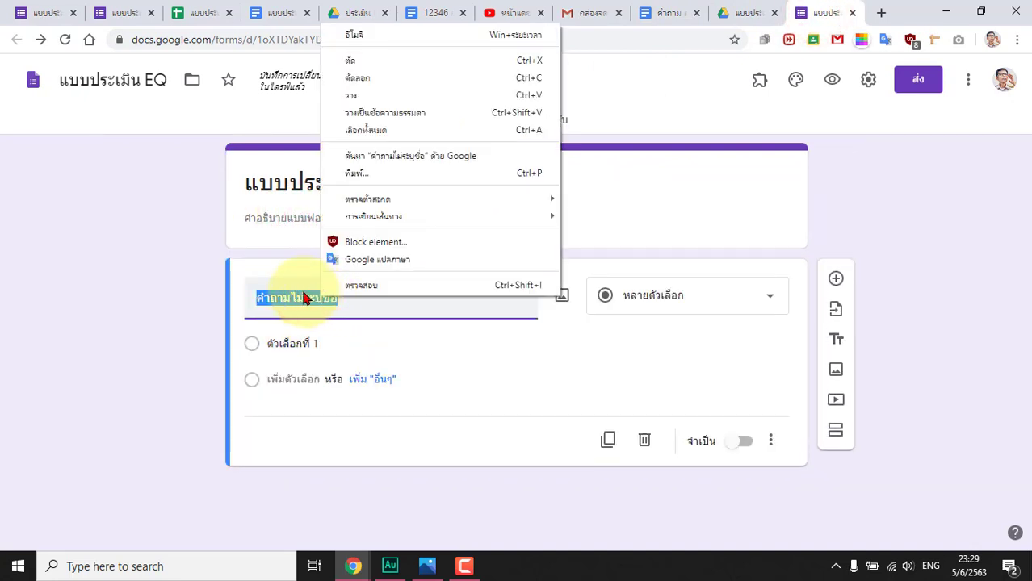
left_click(386, 112)
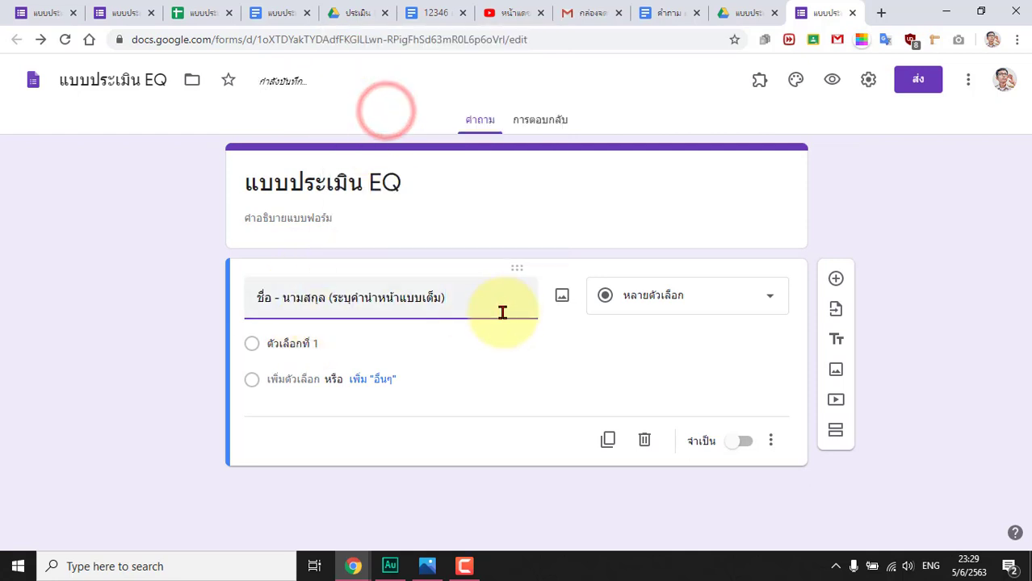
Change the name question to the short answer type (คำตอบสั้นๆ) and make it required.
left_click(654, 297)
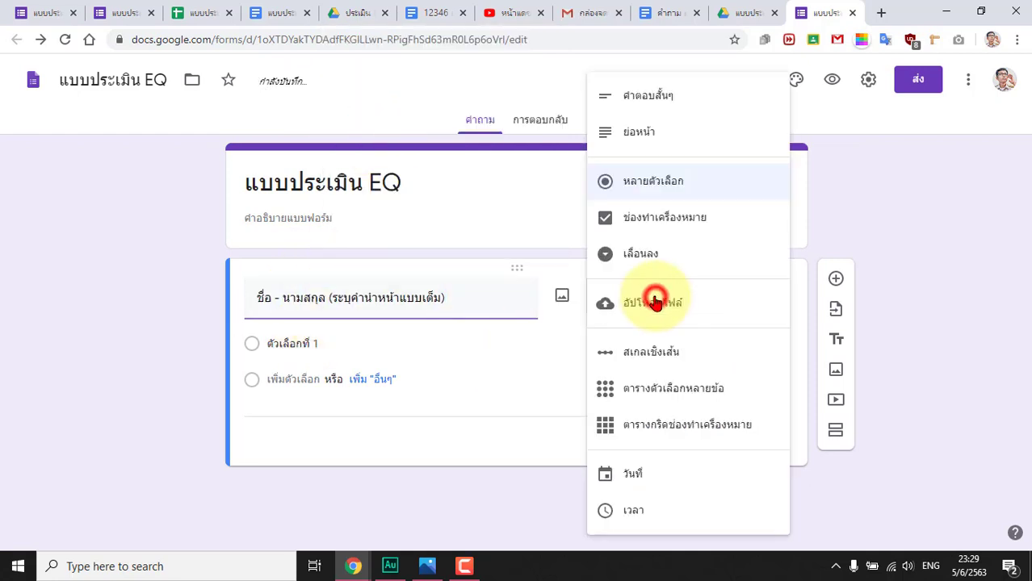
left_click(667, 97)
left_click(734, 418)
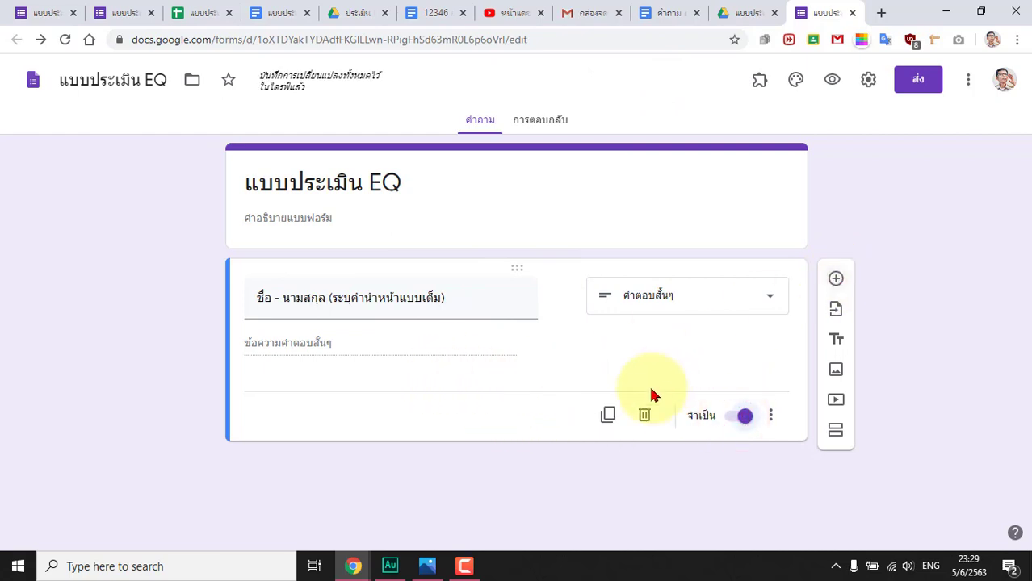
Add a question titled ชั้น below the name question and set its type to dropdown (เลื่อนลง).
left_click(836, 275)
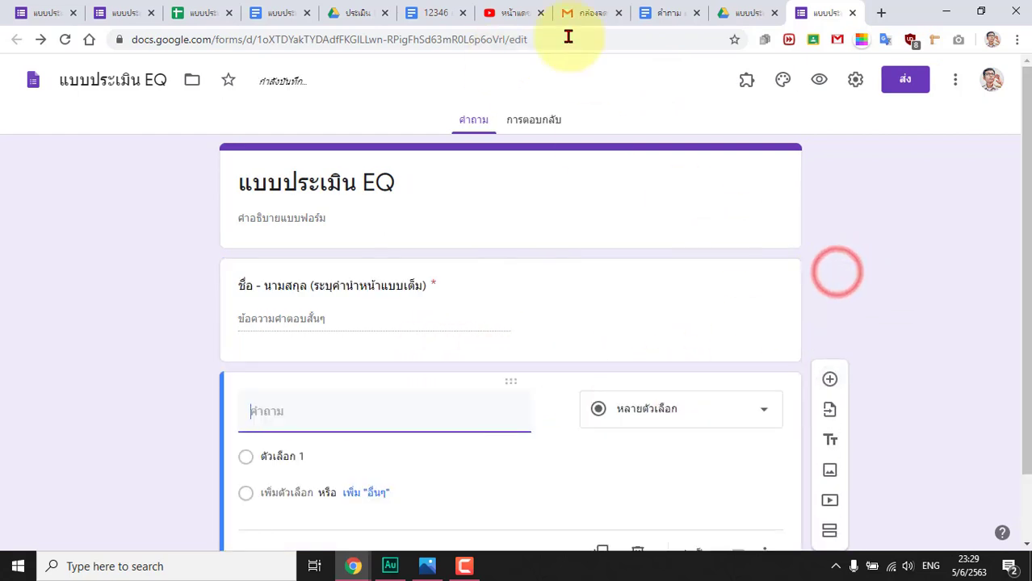
left_click(668, 12)
left_click(226, 267)
left_click(826, 13)
left_click(293, 408)
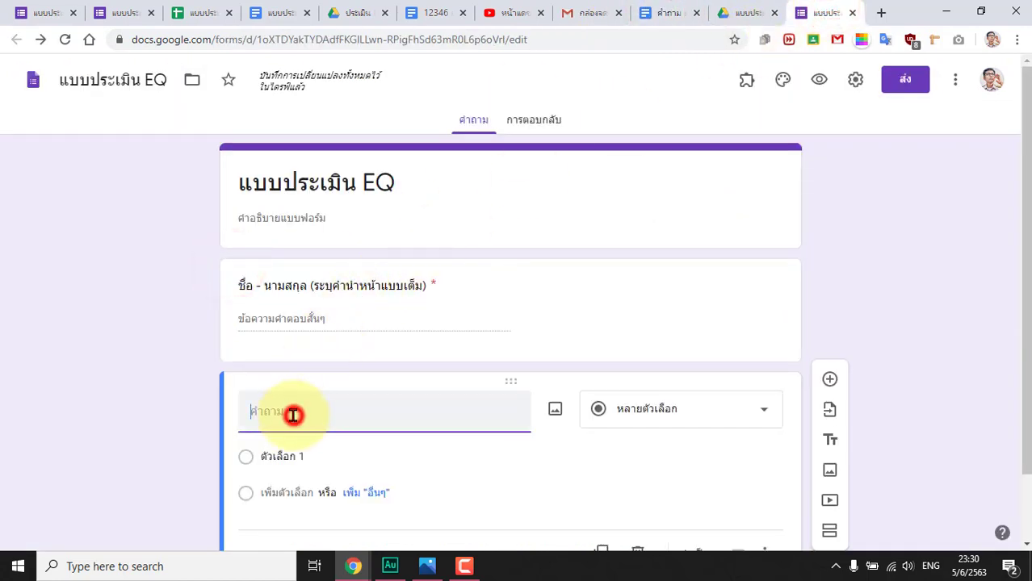
type("=y")
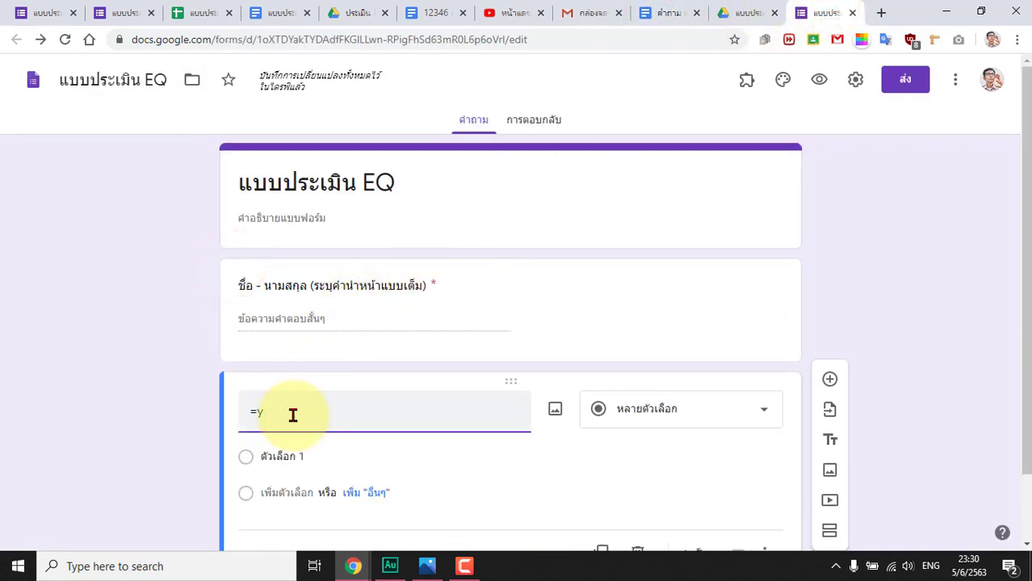
type("้น")
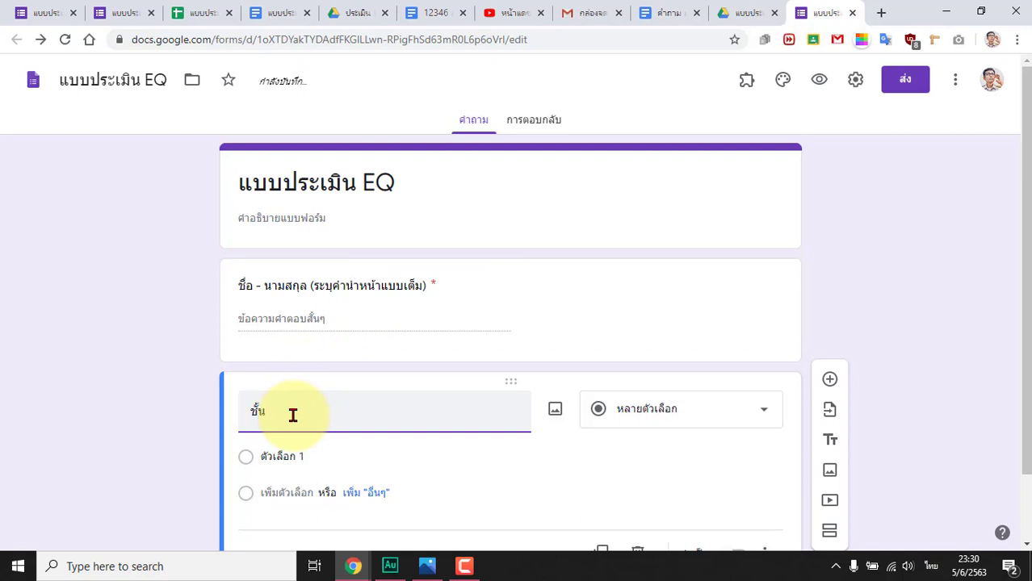
left_click(659, 412)
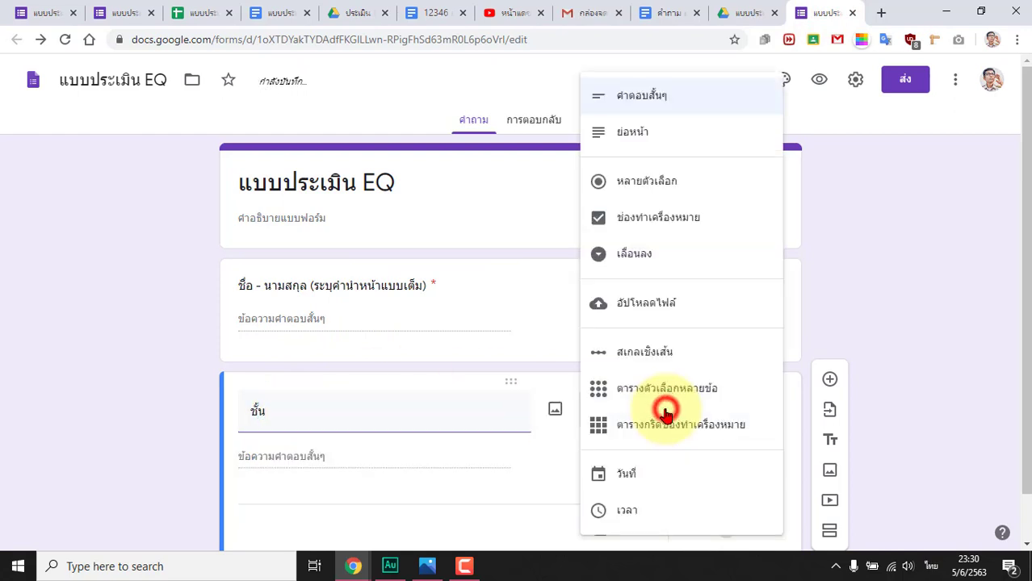
left_click(650, 253)
Enter ม.1, ม.2, ม.3 and ม.4 as the first four options of the ชั้น question.
left_click(310, 454)
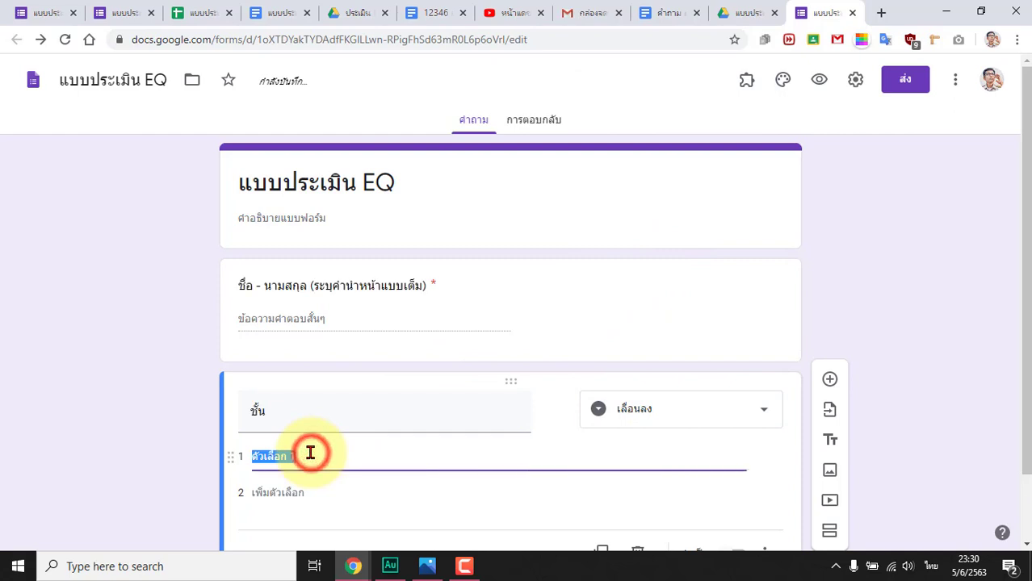
type("ม.1")
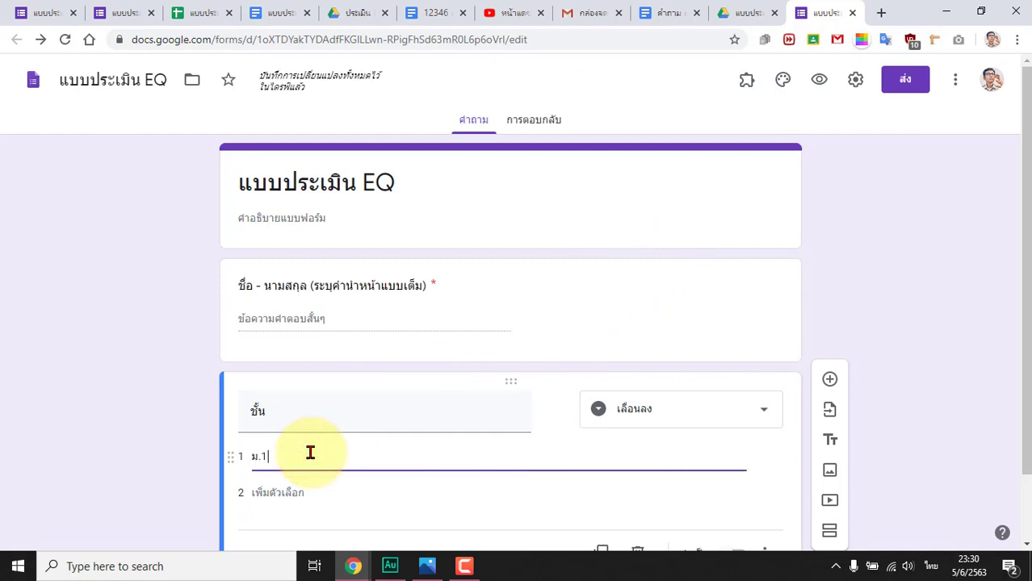
scroll(310, 452, "down", 1)
left_click(281, 414)
type("ม.2")
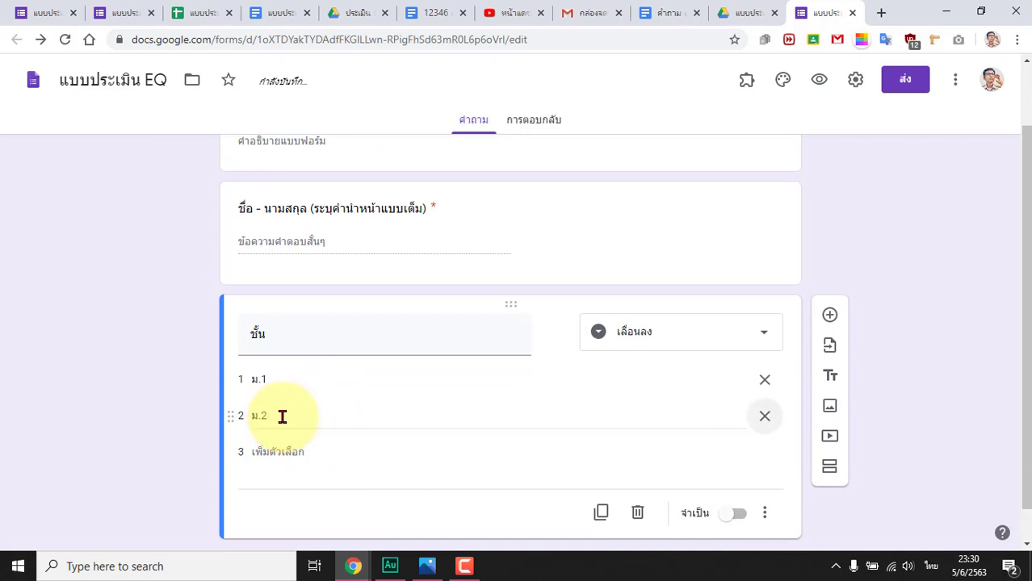
left_click(276, 451)
type("ม")
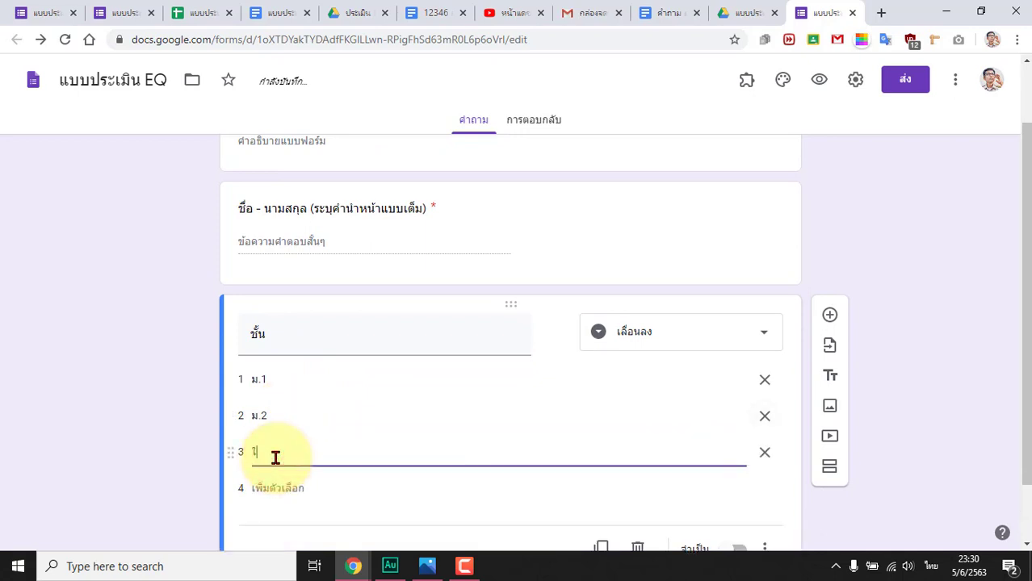
type(".3")
left_click(249, 484)
type("ม.4")
Add the options ม.5 and ม.6 to the ชั้น question and make it required.
scroll(288, 479, "down", 2)
left_click(289, 415)
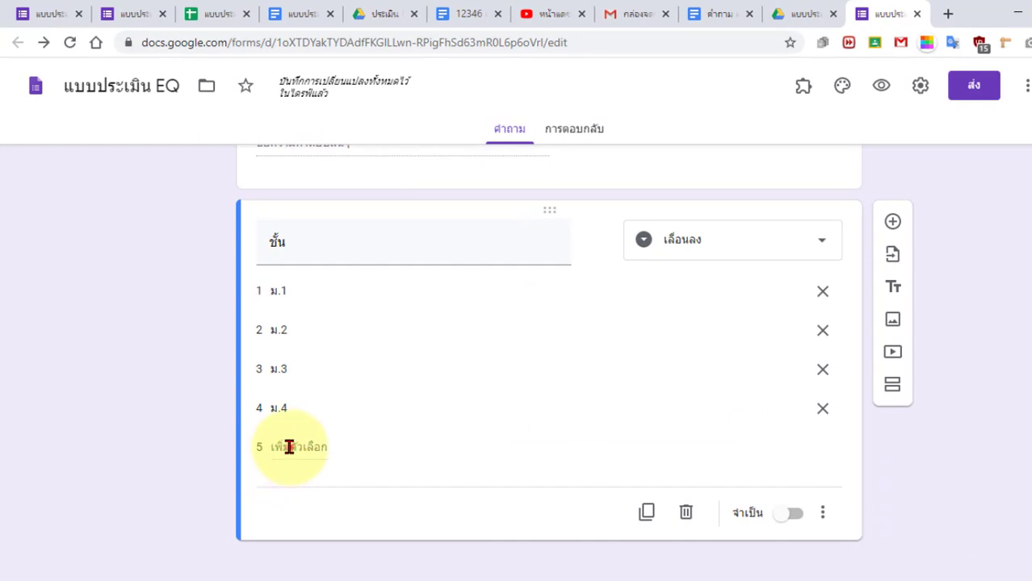
left_click(289, 446)
type("ม.5")
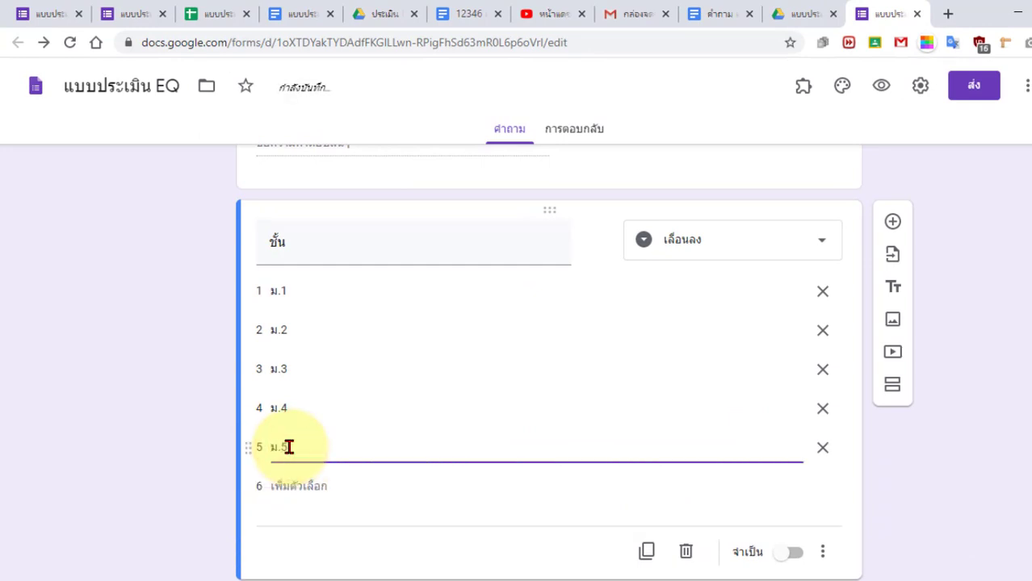
left_click(282, 486)
type("ม.6")
left_click(192, 461)
scroll(190, 456, "down", 1)
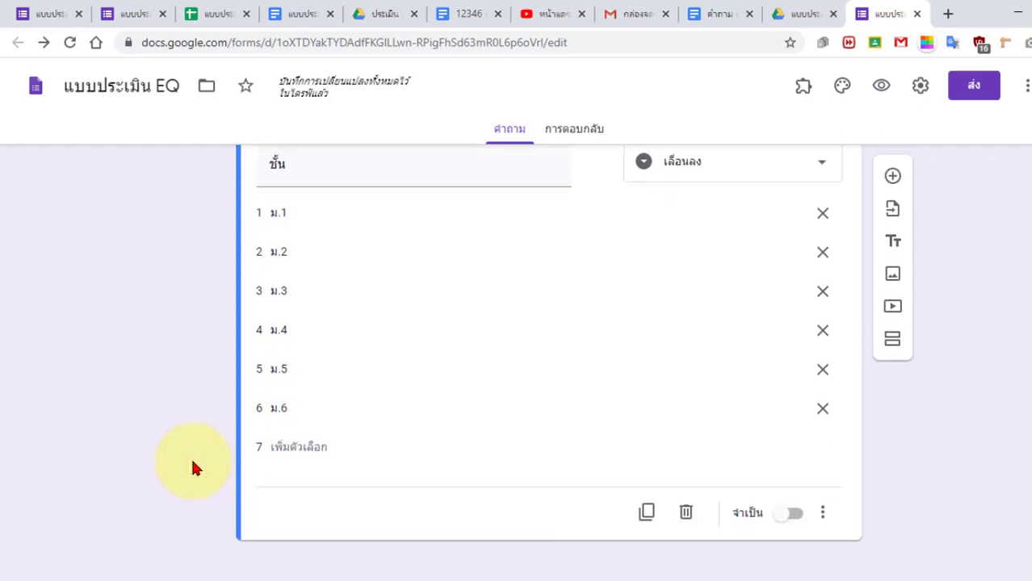
left_click(788, 515)
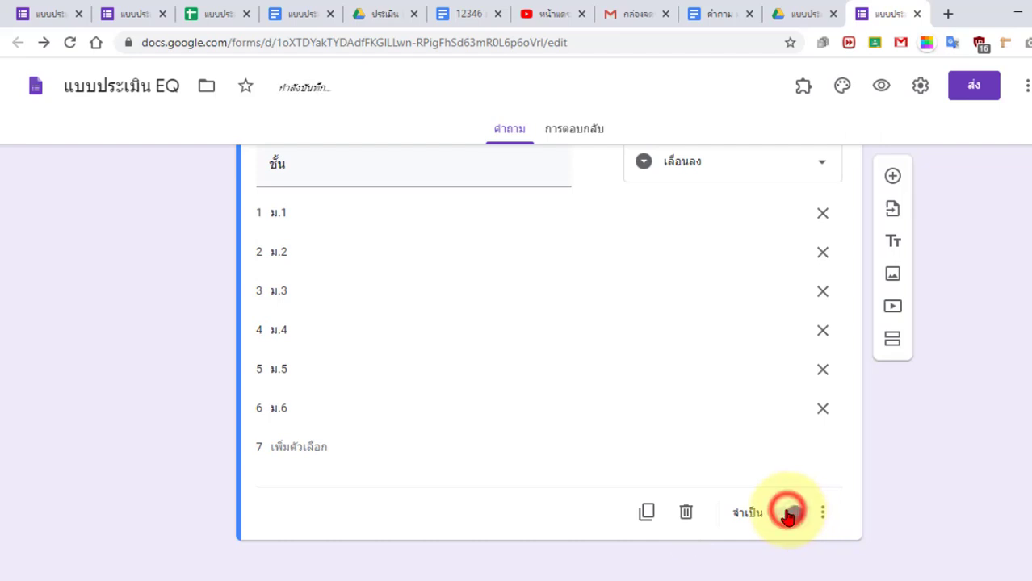
Check the next item in the คำถาม แบบประเมิน EQ document, then duplicate the ชั้น question and title the copy ห้อง.
scroll(521, 393, "up", 2)
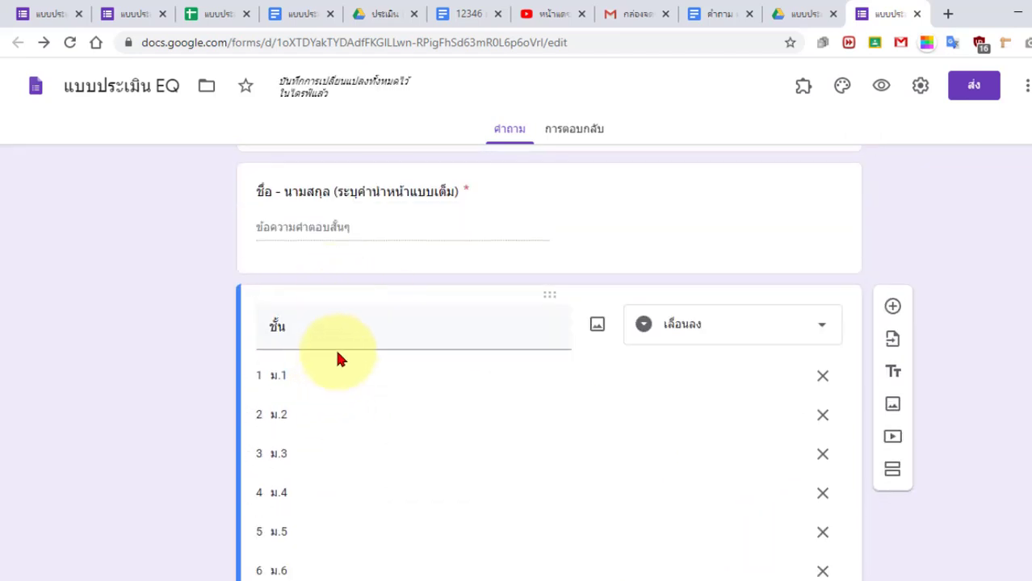
left_click(718, 14)
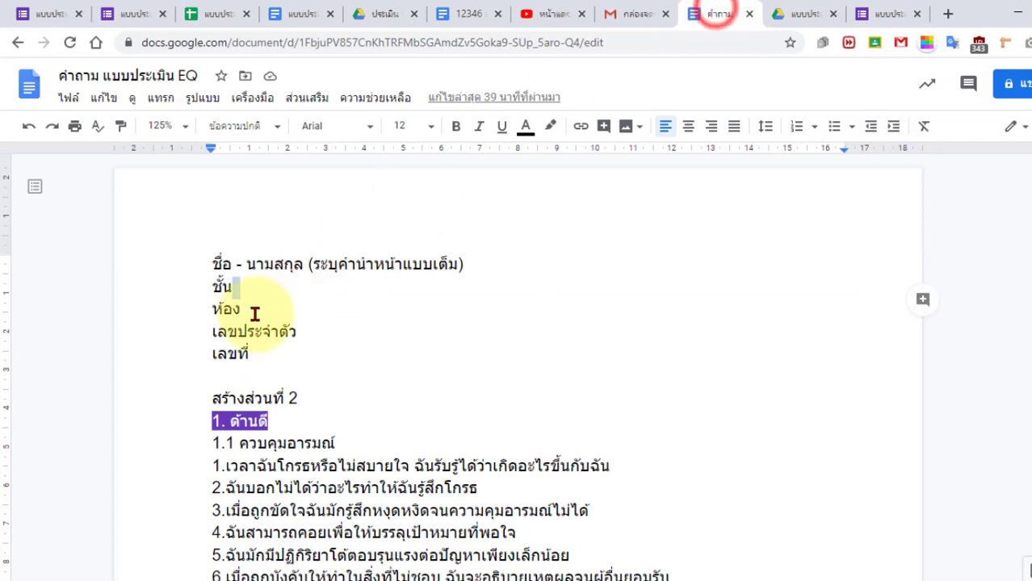
left_click(882, 13)
scroll(565, 315, "down", 2)
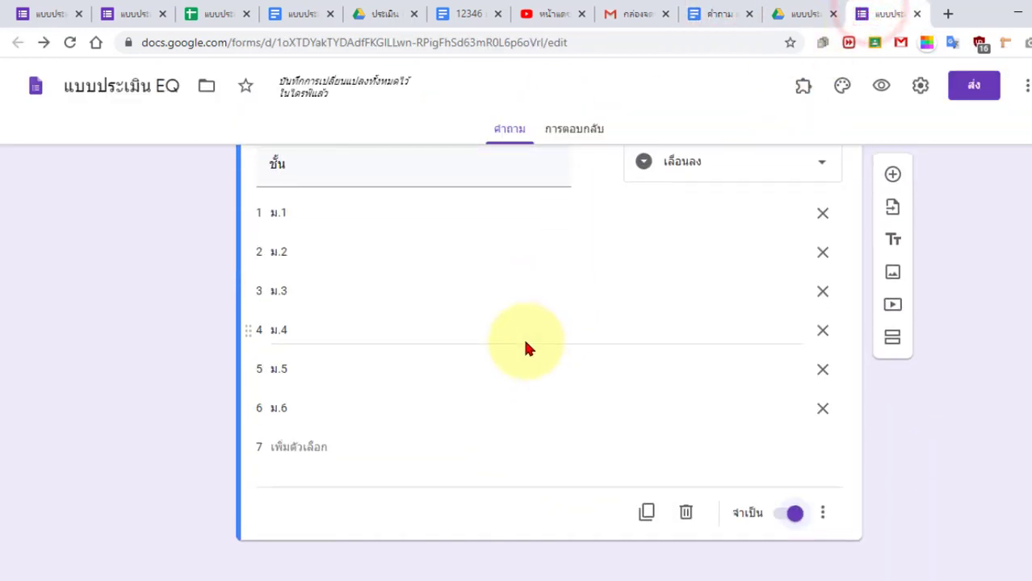
left_click(646, 512)
type("ห้อง")
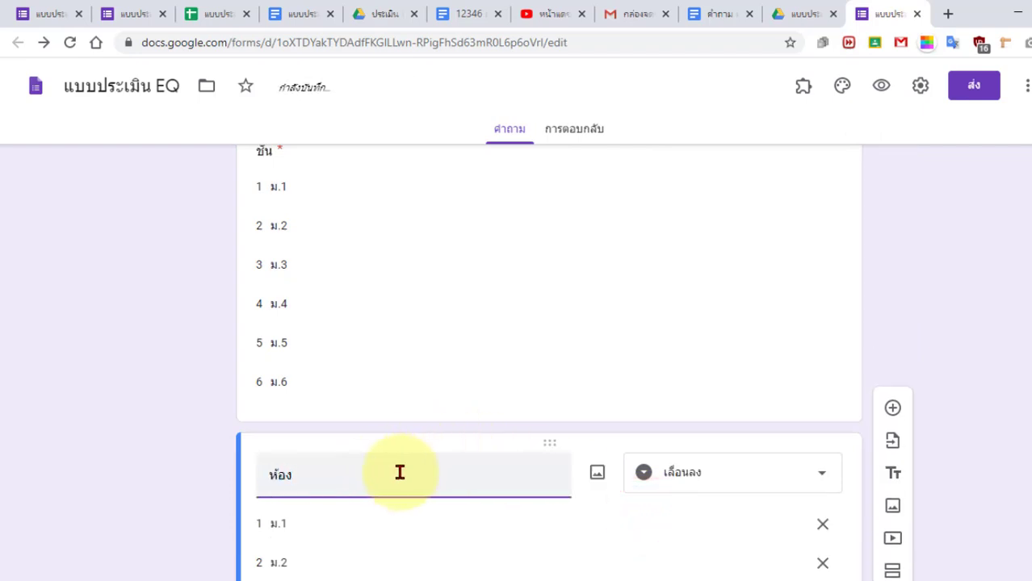
Replace the first five options of the ห้อง question with 1, 2, 3, 4 and 5.
scroll(389, 468, "down", 2)
left_click(328, 360)
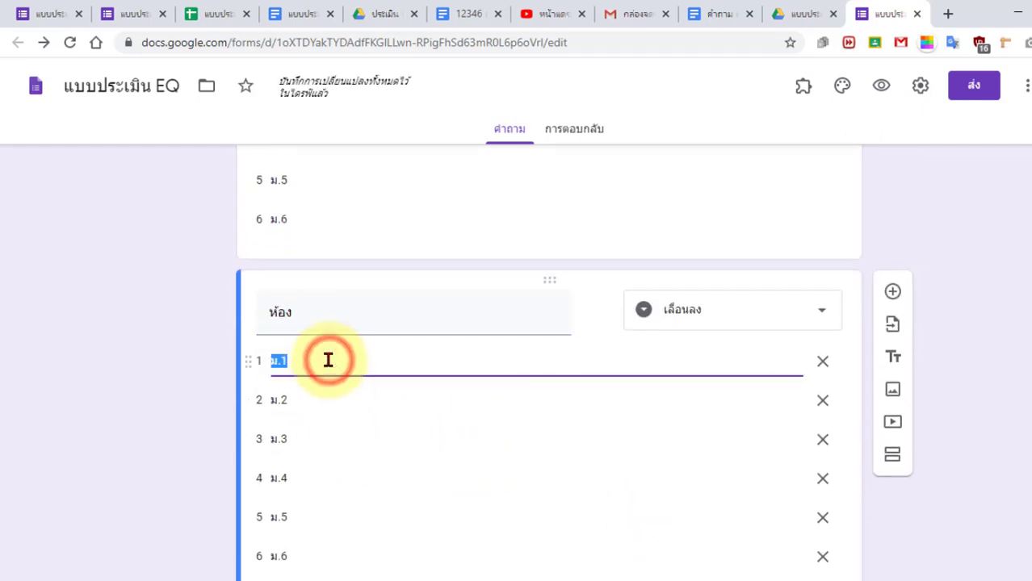
left_click(321, 395)
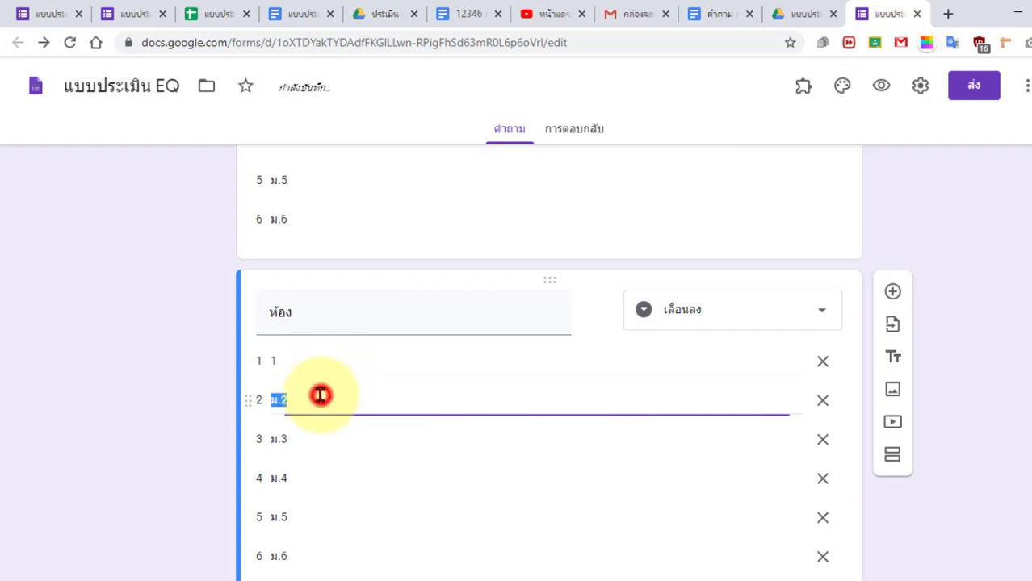
type("2")
left_click(302, 438)
type("3")
left_click(297, 480)
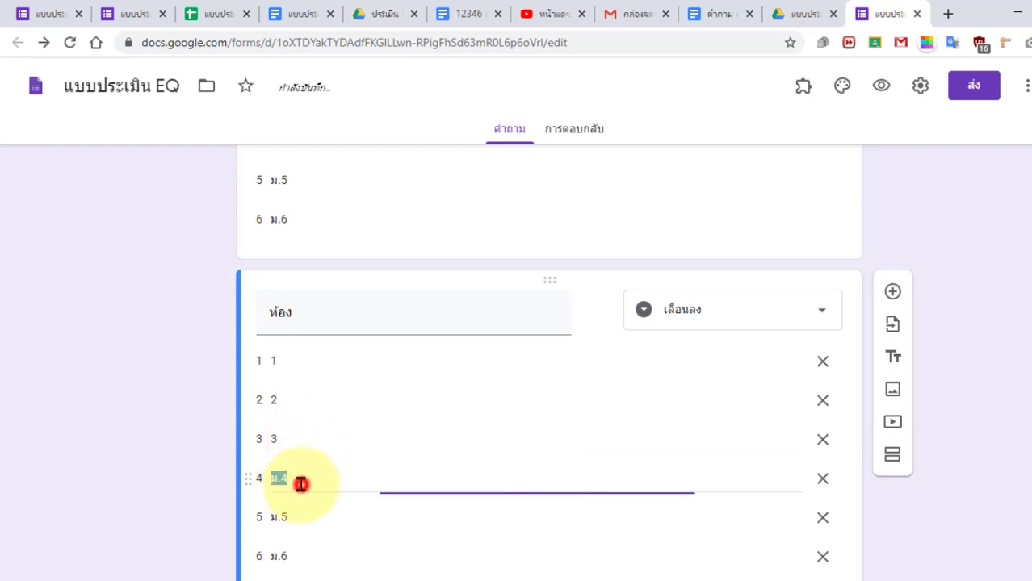
type("4")
left_click(307, 514)
type("5")
Delete the remaining sixth option, ม.6, from the ห้อง question.
left_click(154, 509)
scroll(366, 410, "down", 2)
left_click(822, 409)
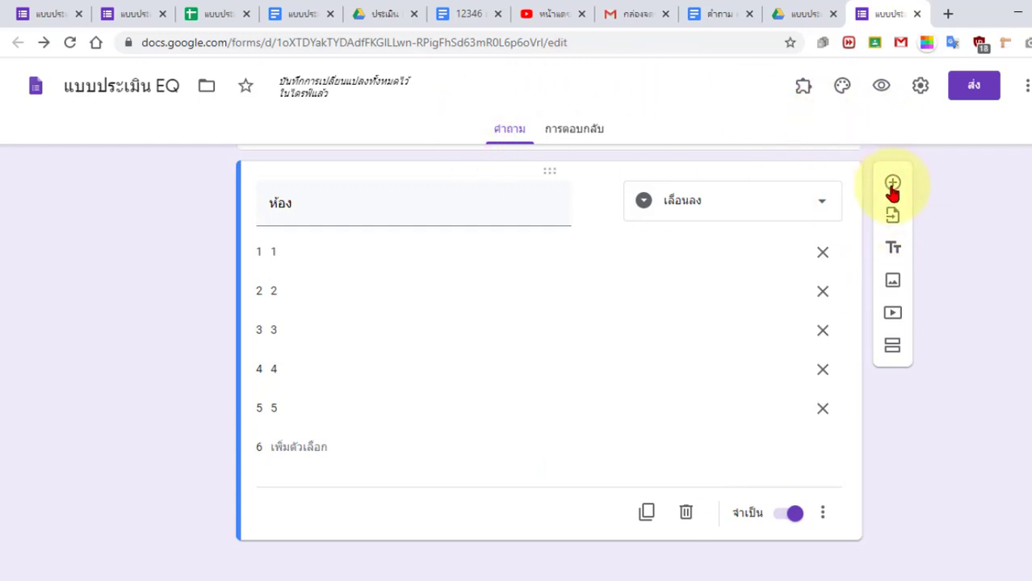
Duplicate the ห้อง question and title the copy เลขประจำตัว, following the prepared question document.
left_click(646, 512)
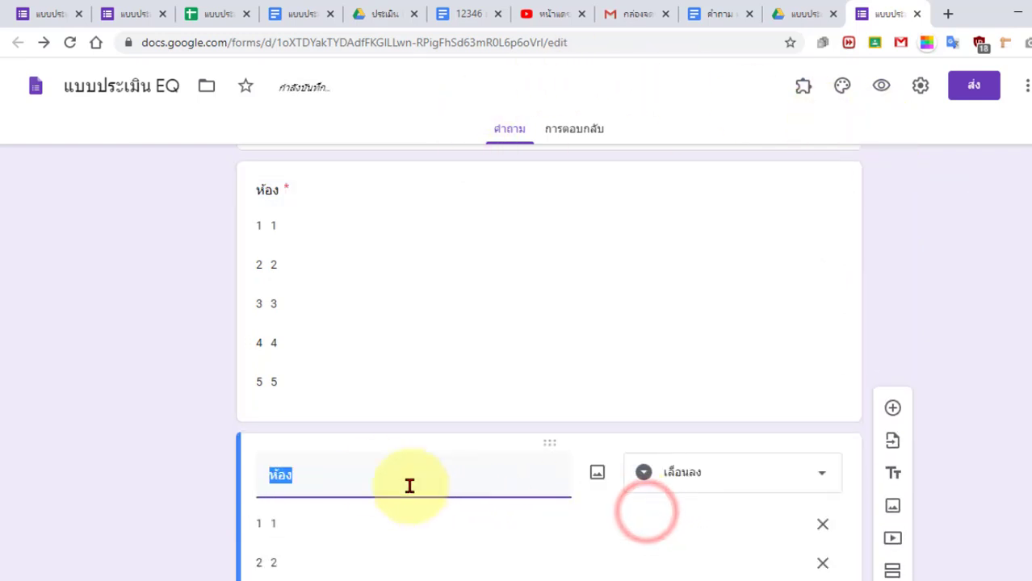
left_click(709, 13)
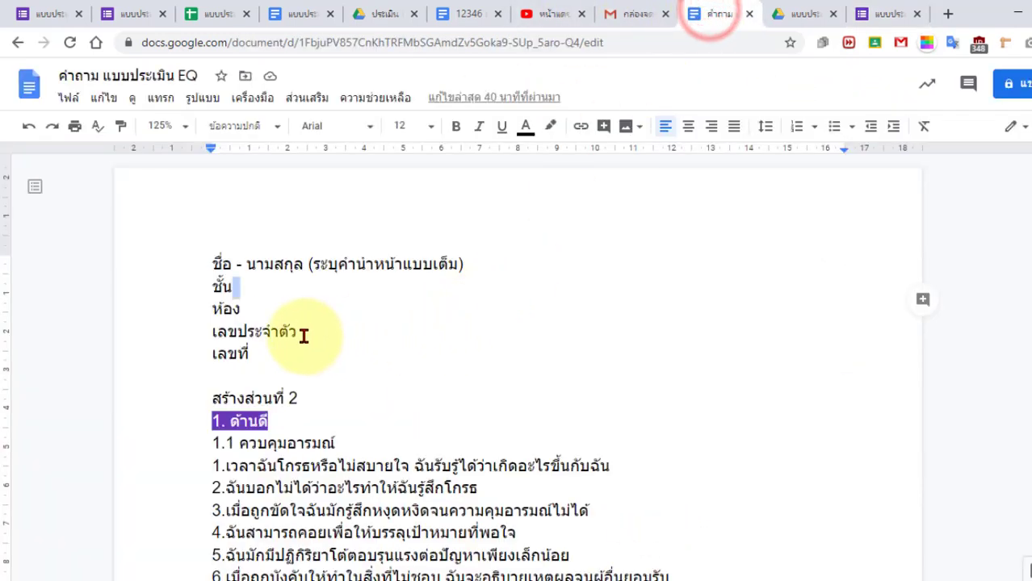
left_click(885, 14)
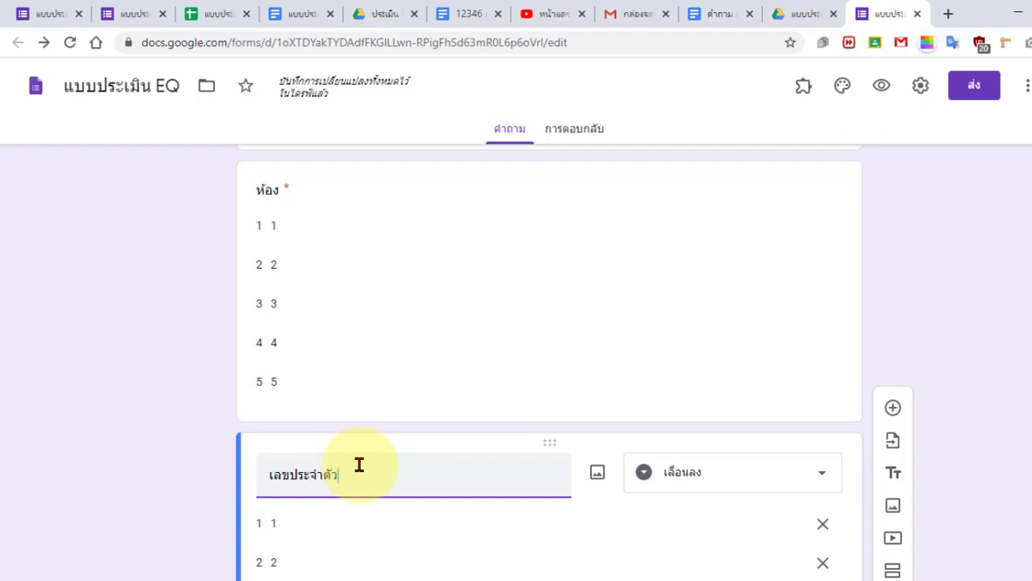
Change the เลขประจำตัว question to the short answer type (คำตอบสั้นๆ).
scroll(364, 460, "down", 3)
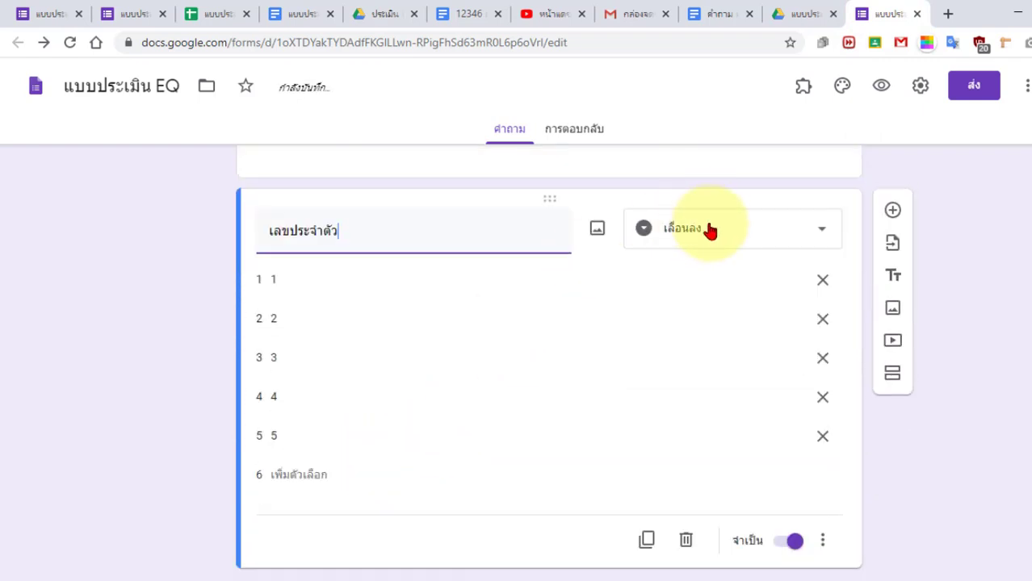
left_click(710, 229)
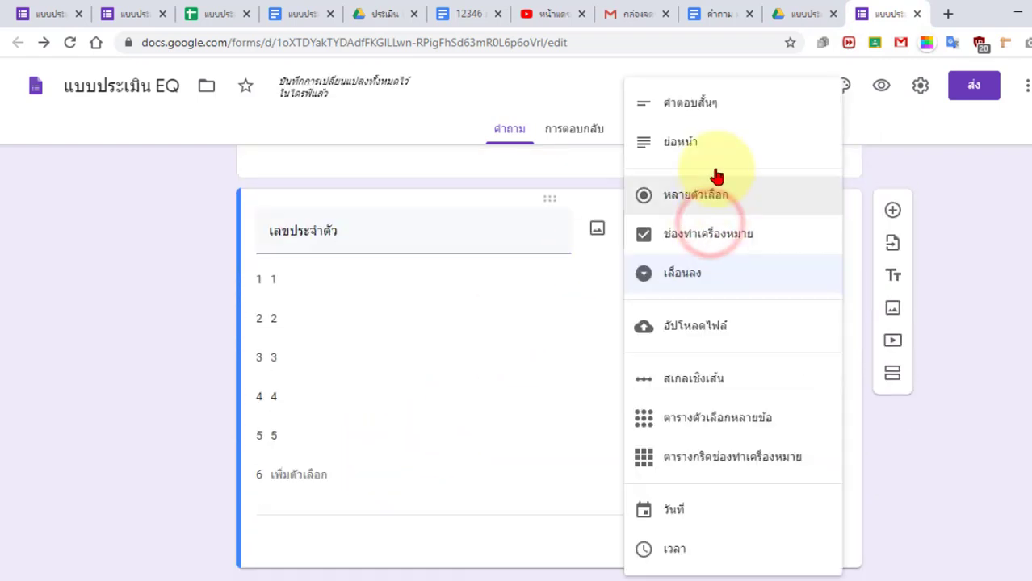
left_click(718, 103)
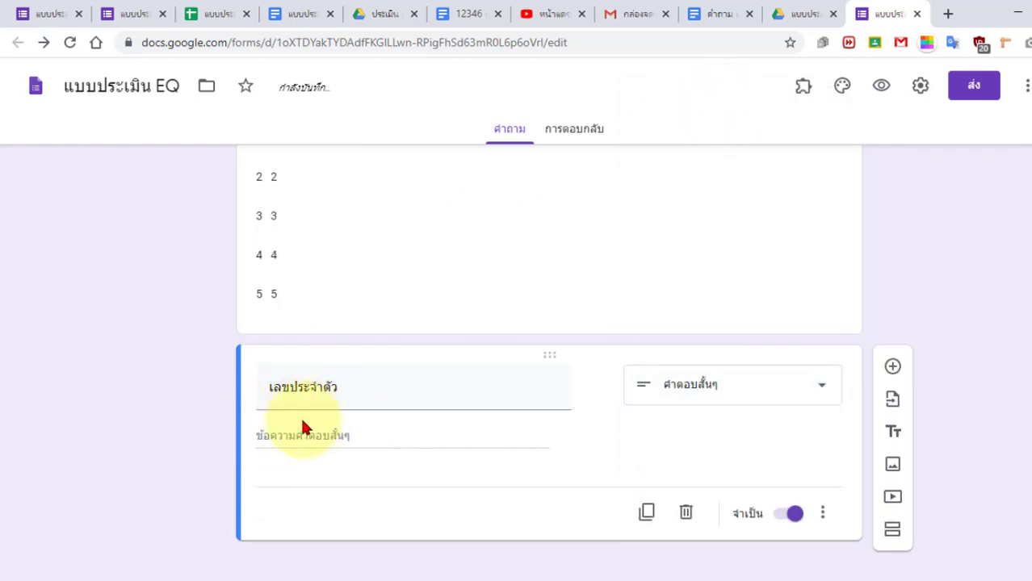
Keep the เลขประจำตัว question required and turn on its response validation (การตรวจสอบการตอบกลับ).
left_click(799, 515)
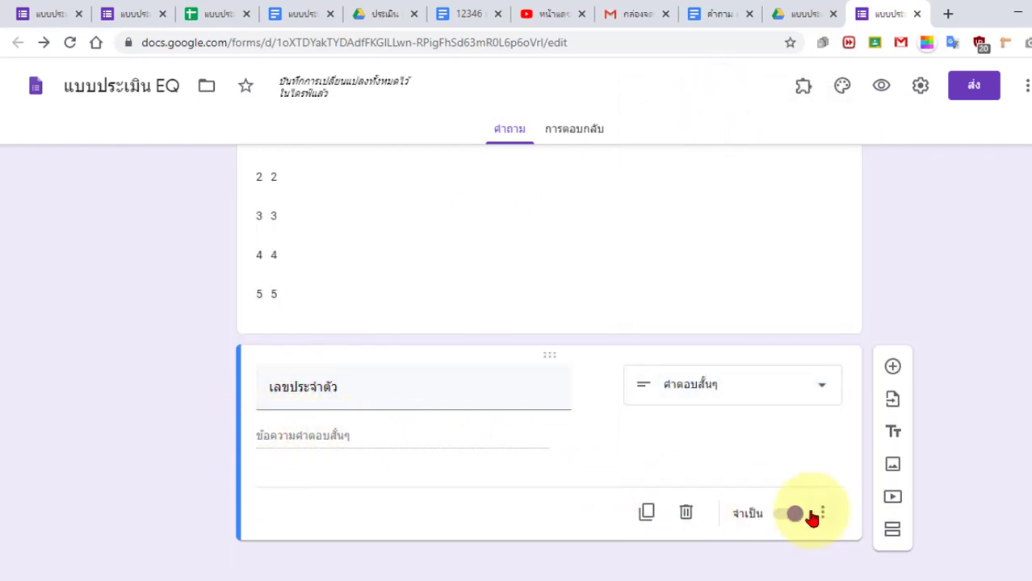
left_click(822, 513)
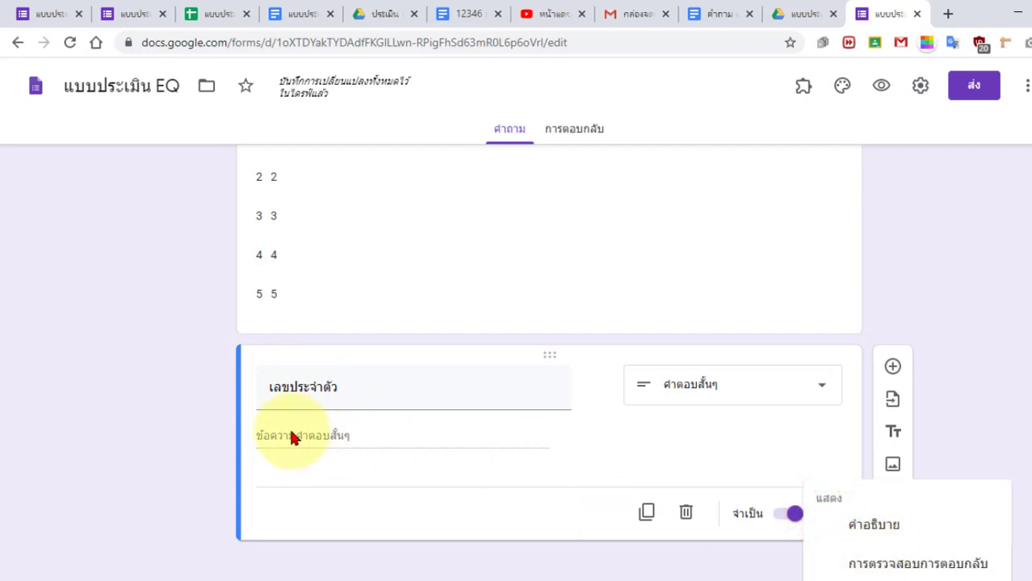
left_click(912, 563)
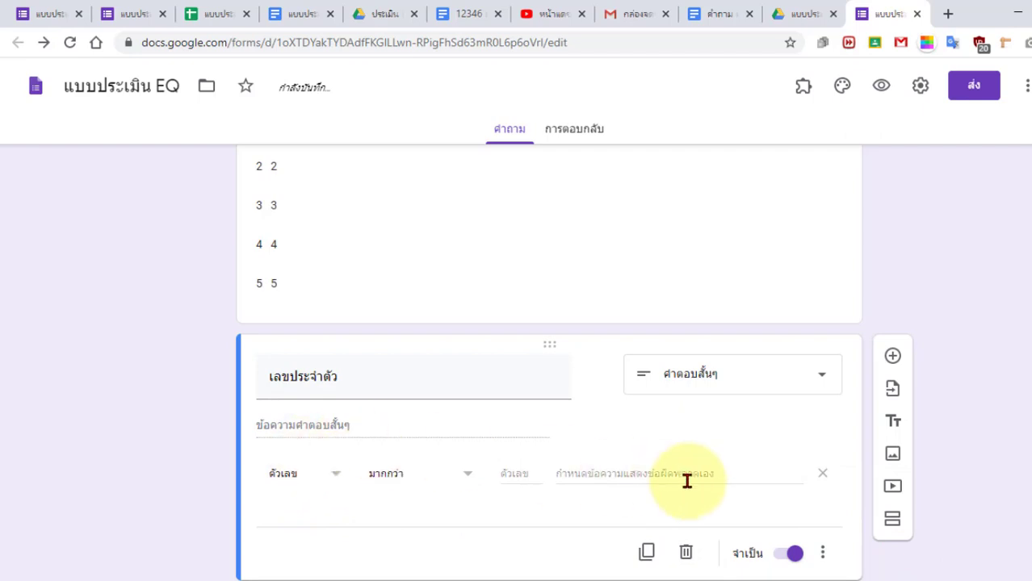
scroll(661, 476, "down", 1)
left_click(824, 516)
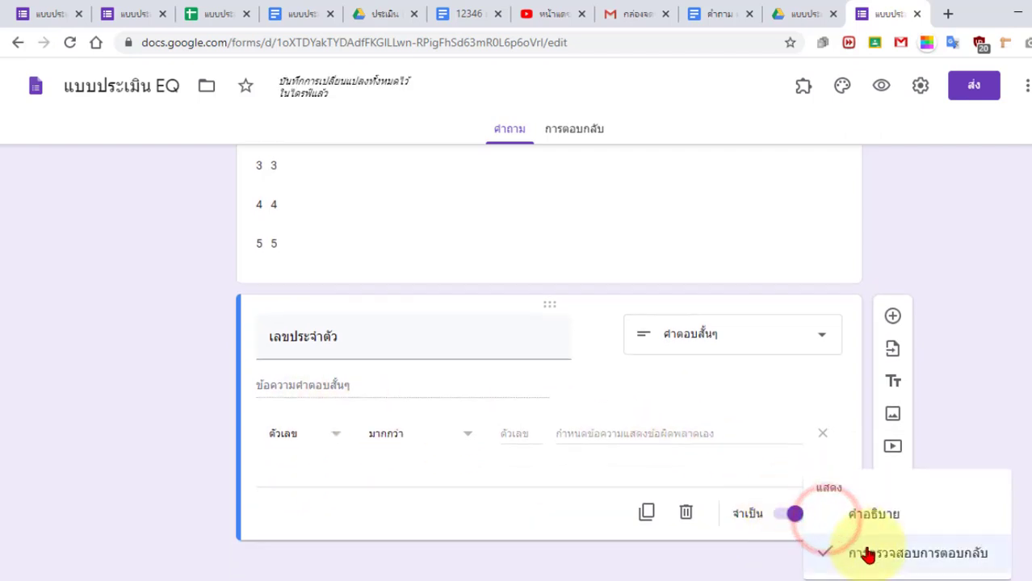
left_click(867, 554)
left_click(824, 514)
left_click(876, 567)
scroll(408, 488, "down", 1)
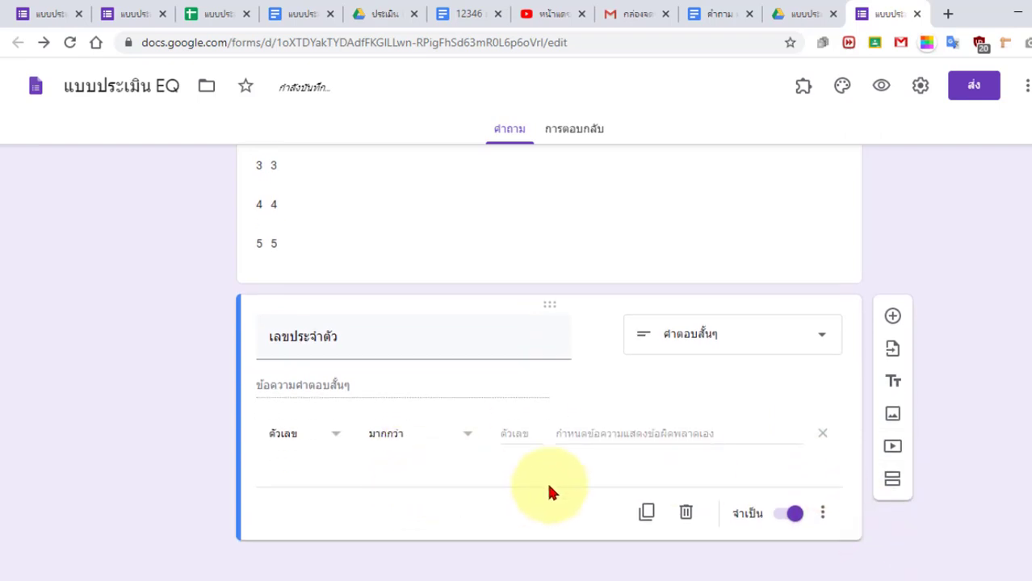
Duplicate the เลขประจำตัว question with its validation rule and title the copy เลขที่.
left_click(650, 514)
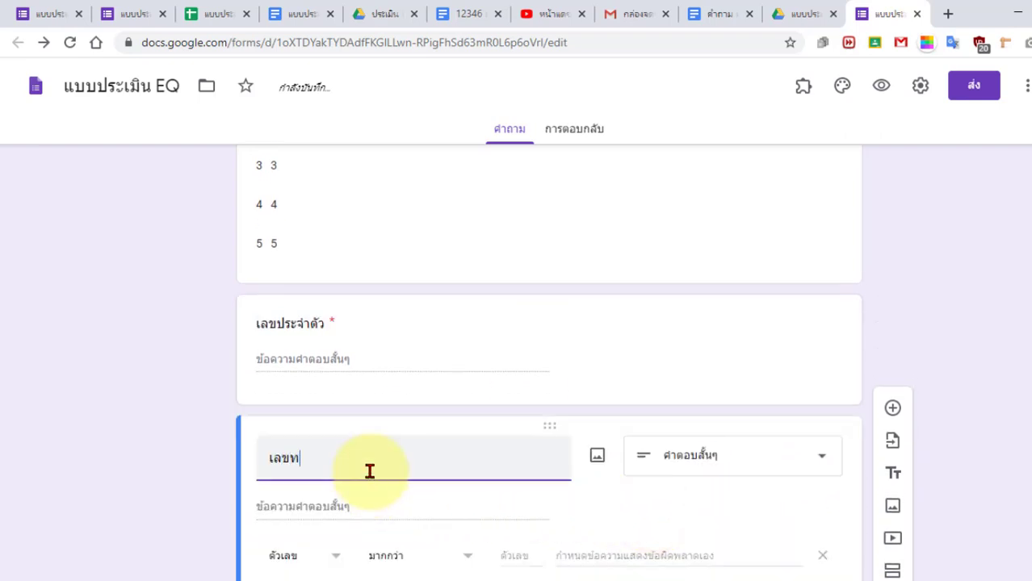
left_click(139, 437)
scroll(138, 438, "down", 2)
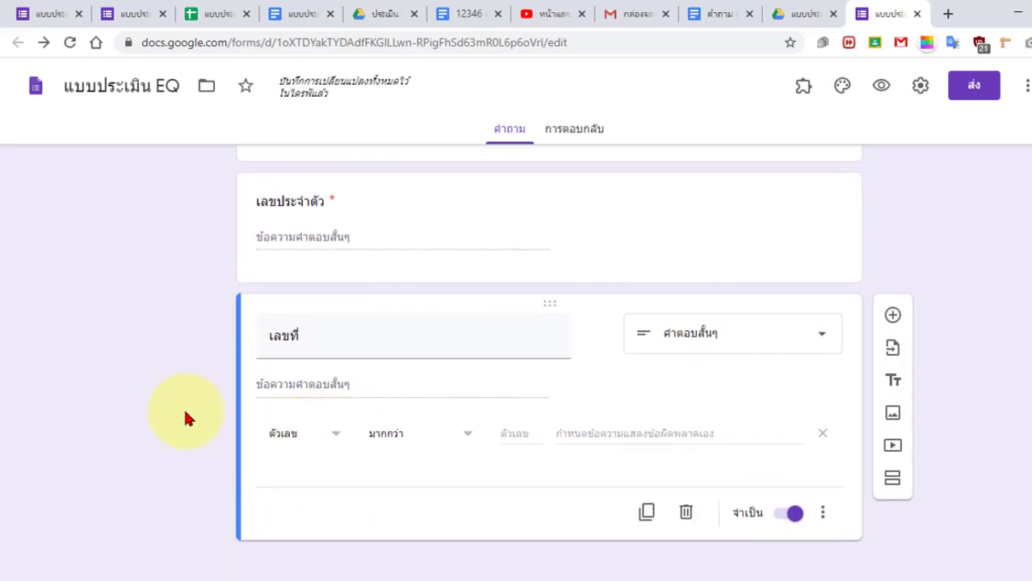
Change the response validation type of the เลขประจำตัว question to text (ข้อความ).
left_click(152, 389)
scroll(150, 382, "up", 1)
left_click(307, 298)
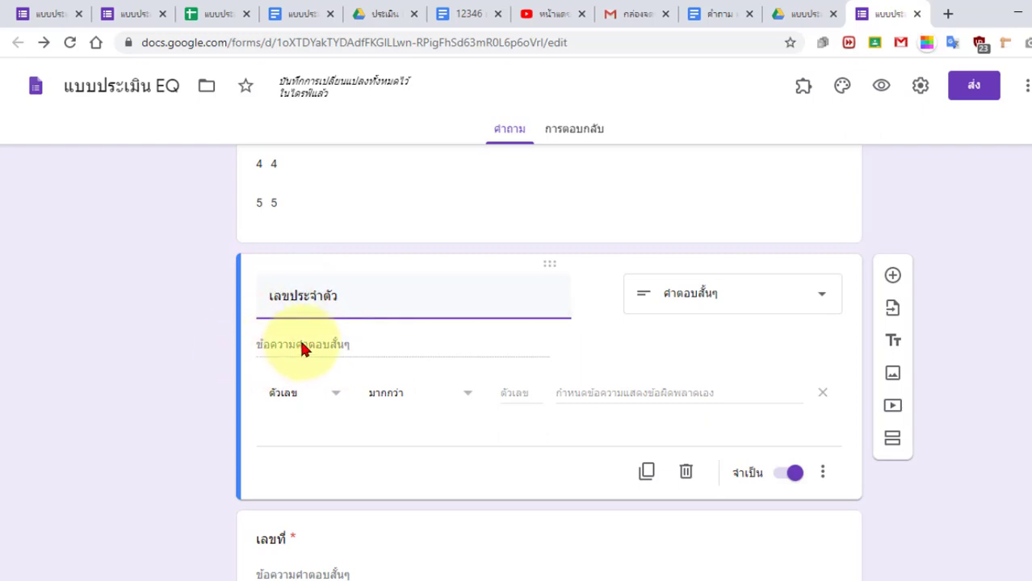
left_click(294, 397)
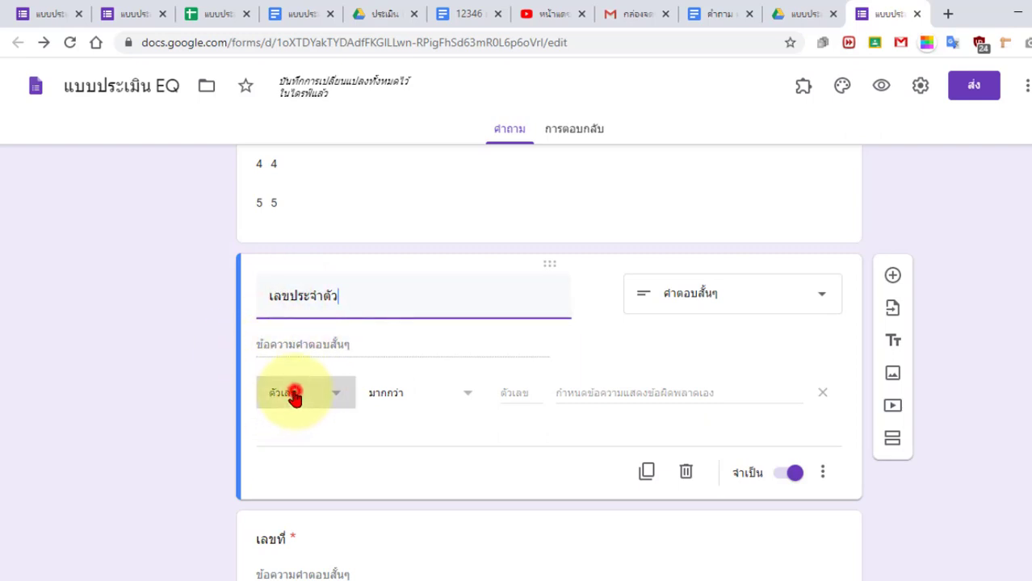
left_click(297, 426)
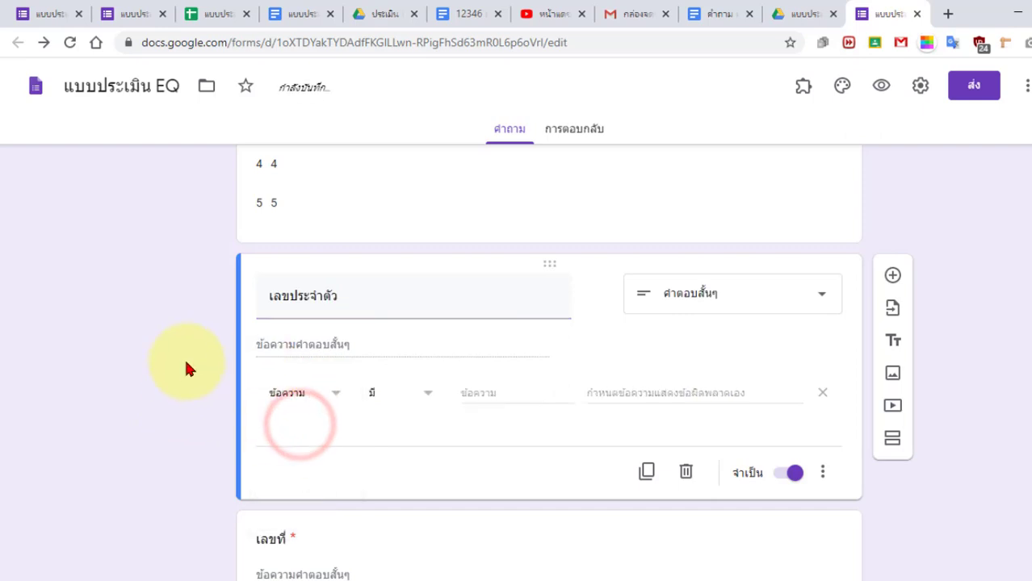
left_click(90, 399)
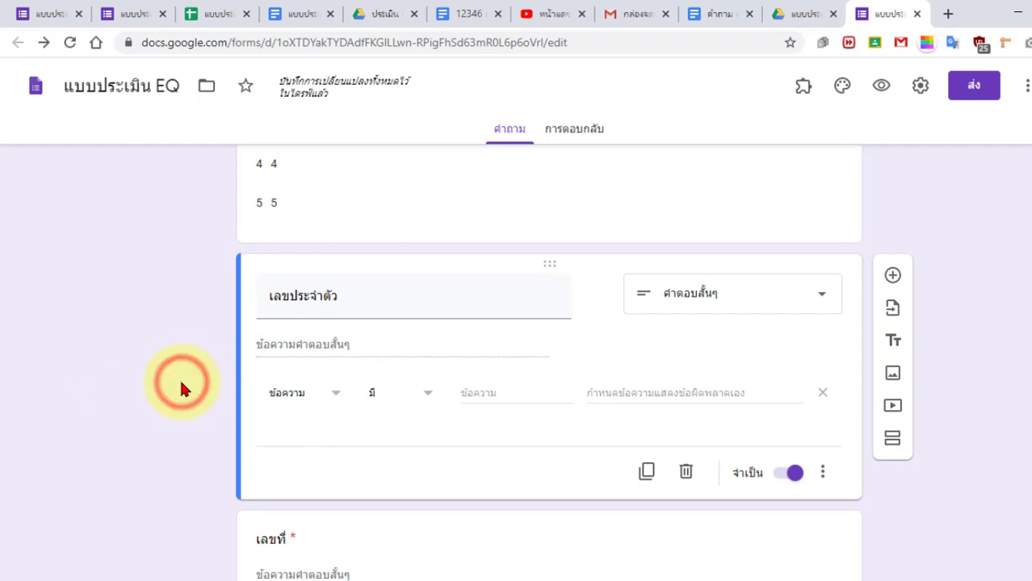
Check the question document for the second part and add a new section after the เลขที่ question.
scroll(181, 384, "down", 1)
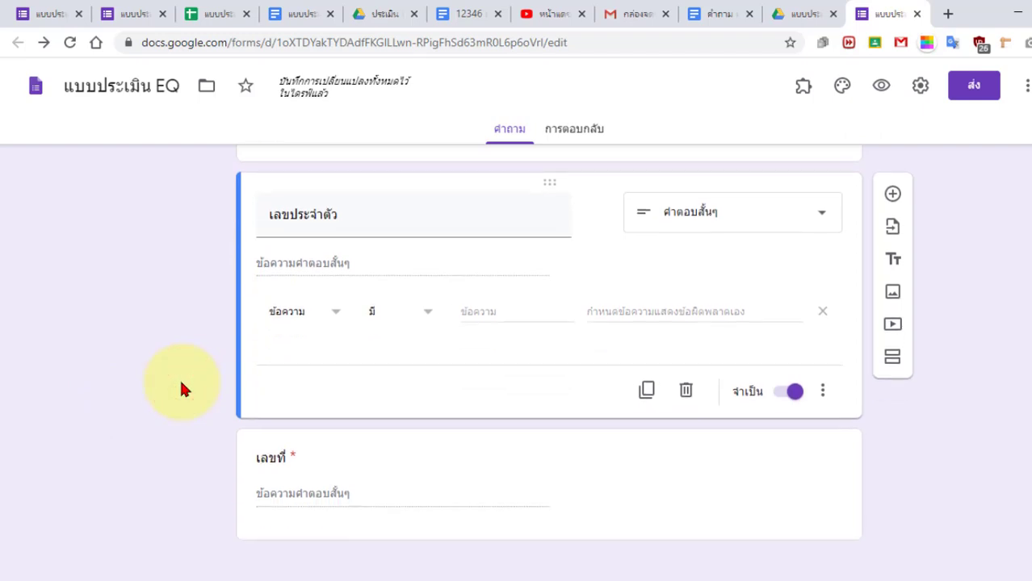
left_click(480, 505)
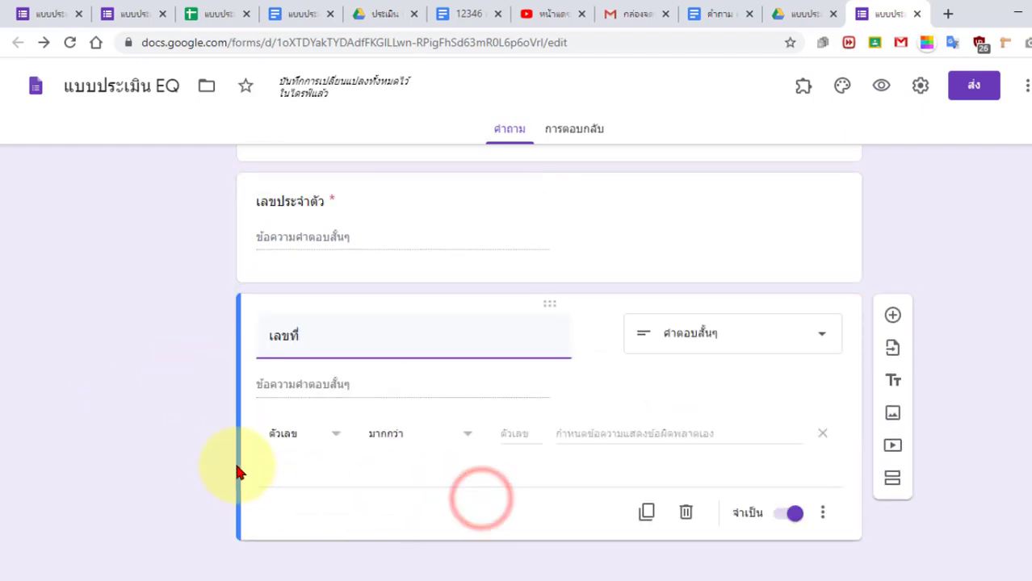
left_click(711, 14)
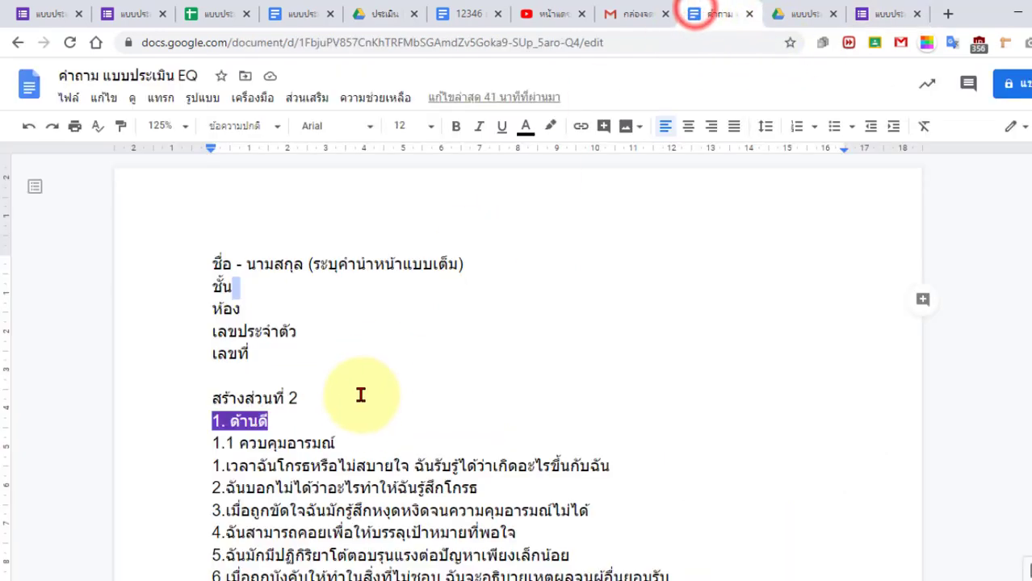
scroll(359, 396, "down", 3)
scroll(360, 405, "up", 1)
scroll(359, 406, "up", 1)
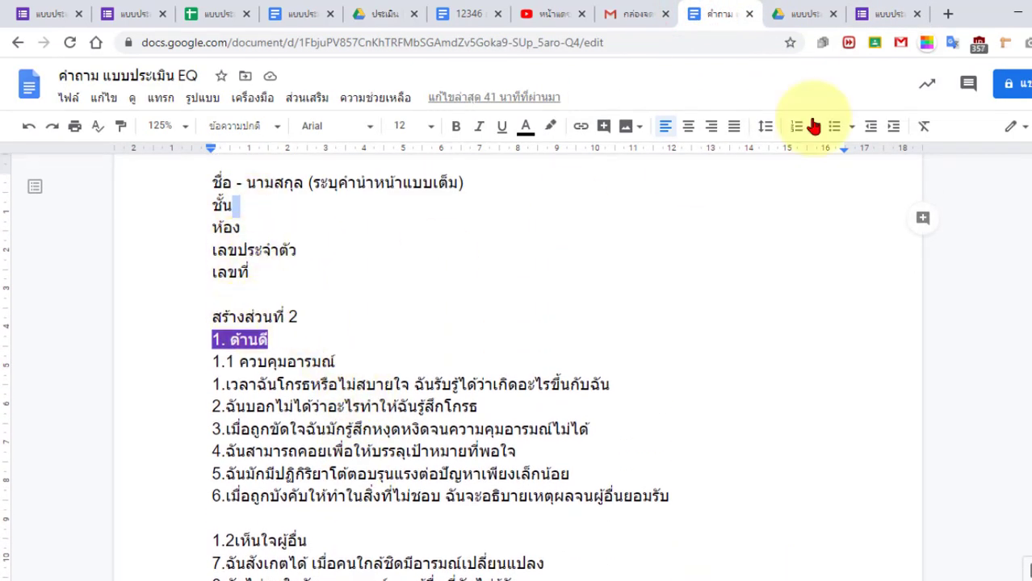
left_click(880, 14)
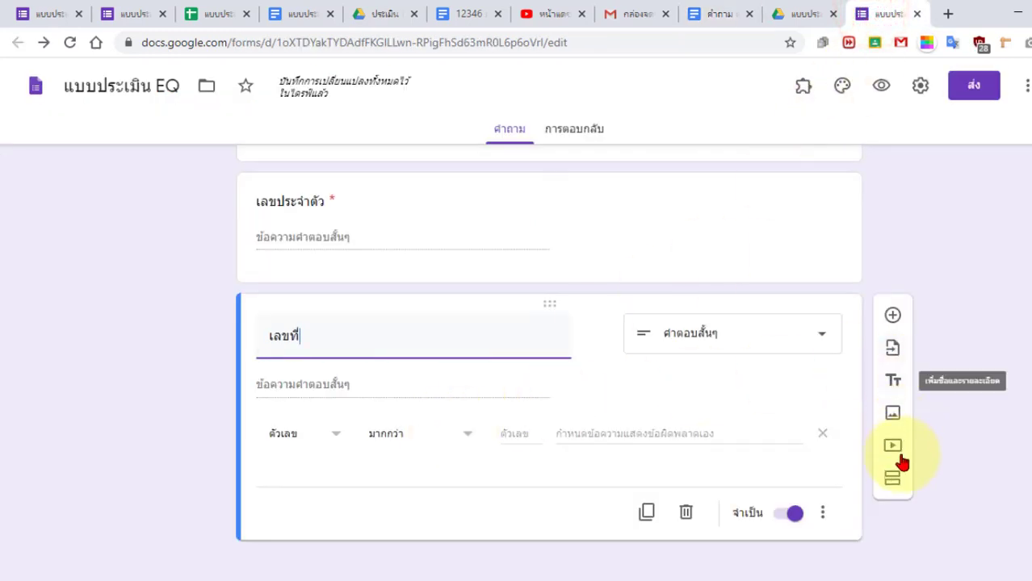
left_click(892, 479)
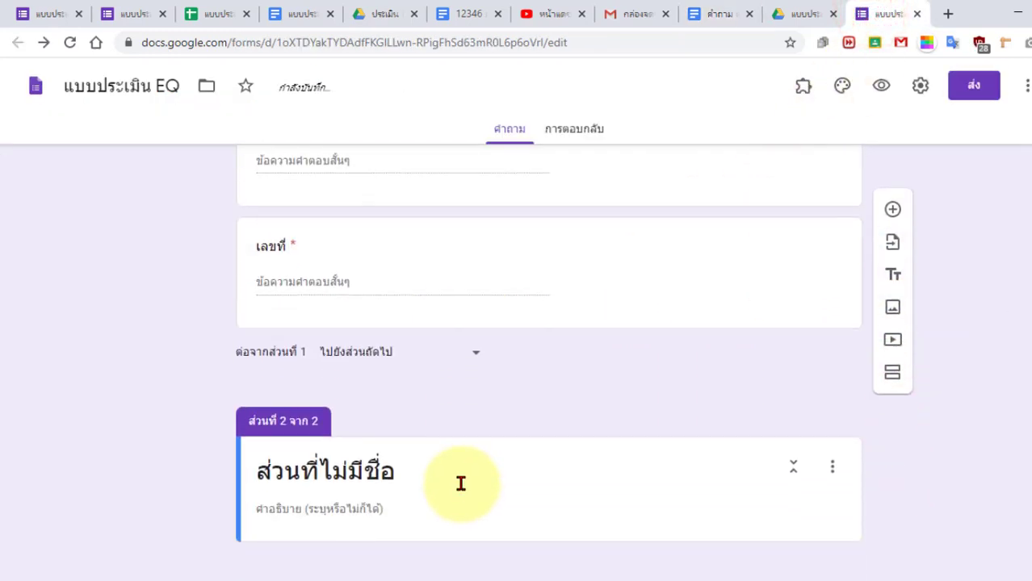
Check the section heading in the question document and clear the default title of section 2 in the form.
left_click(303, 469)
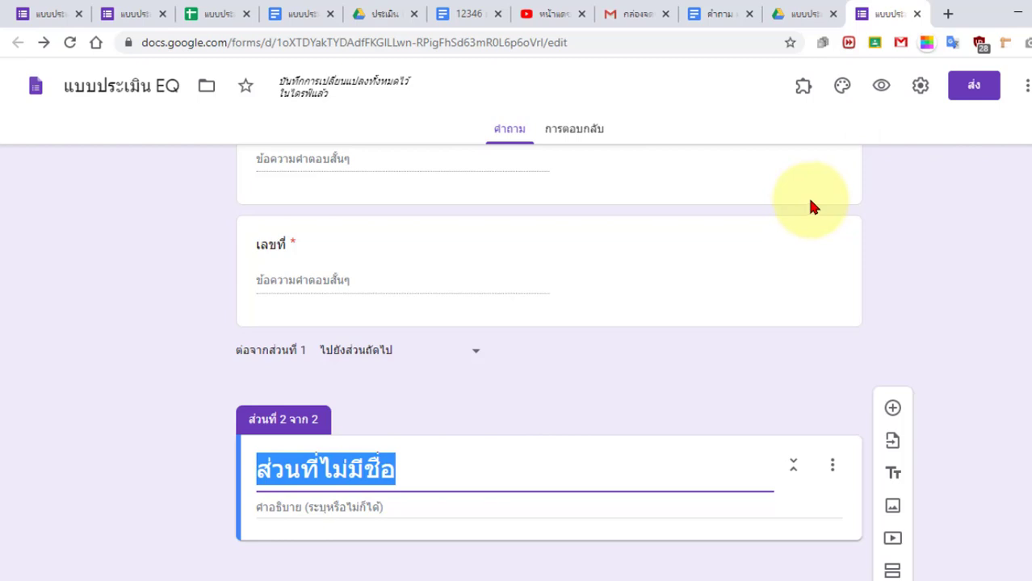
left_click(710, 15)
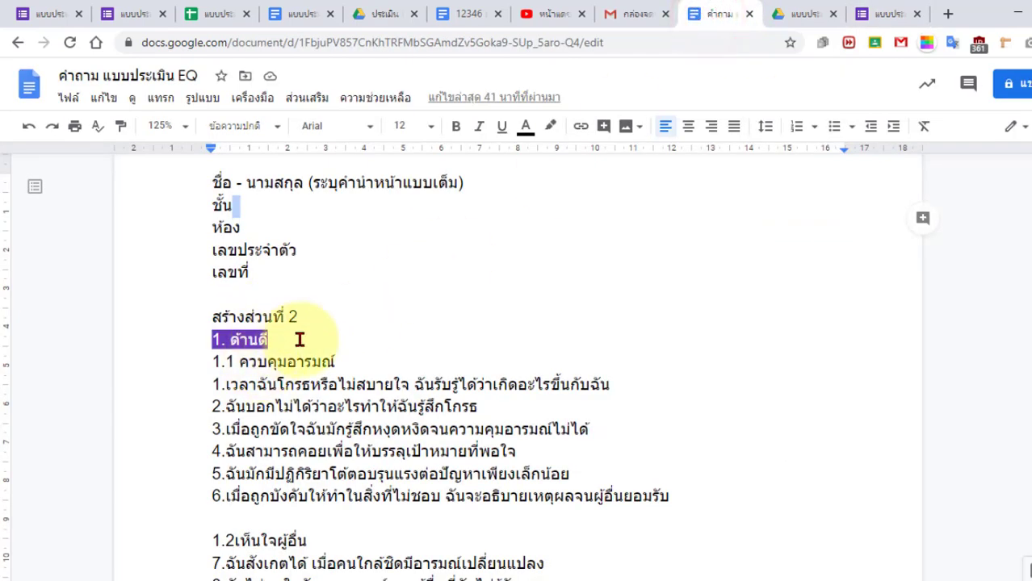
scroll(307, 364, "down", 1)
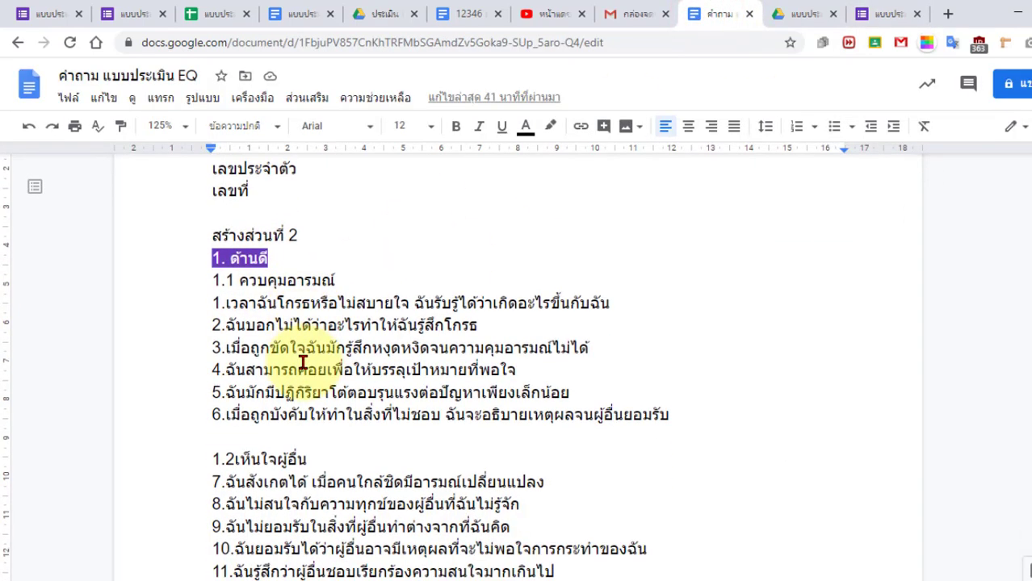
left_click(338, 260)
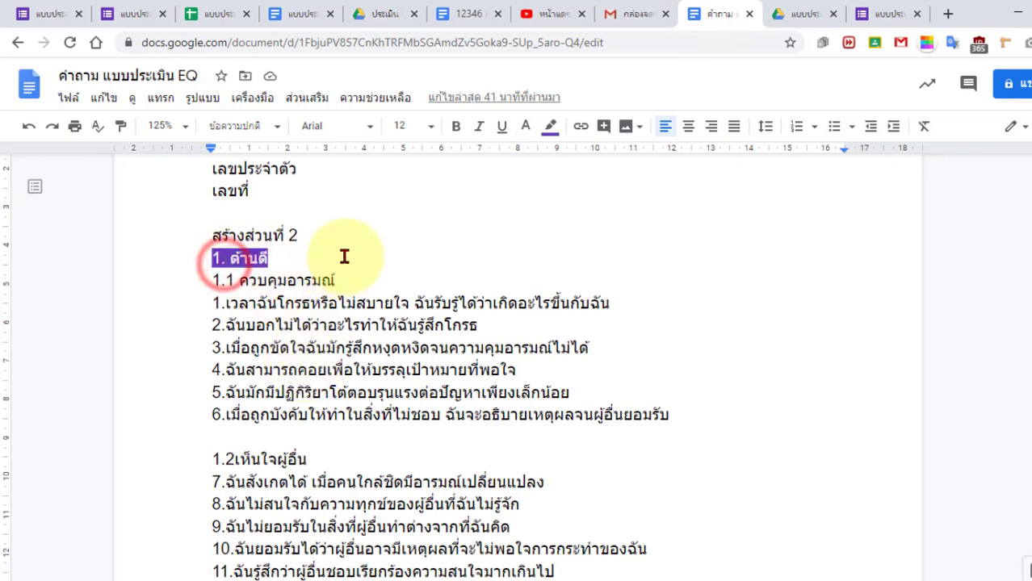
left_click(876, 14)
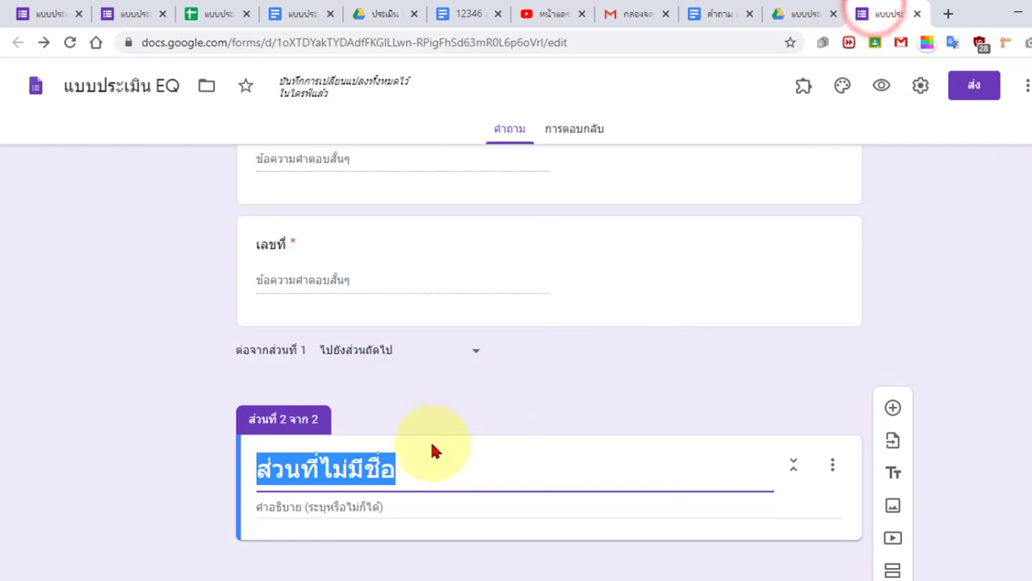
key("BackSpace")
left_click(179, 462)
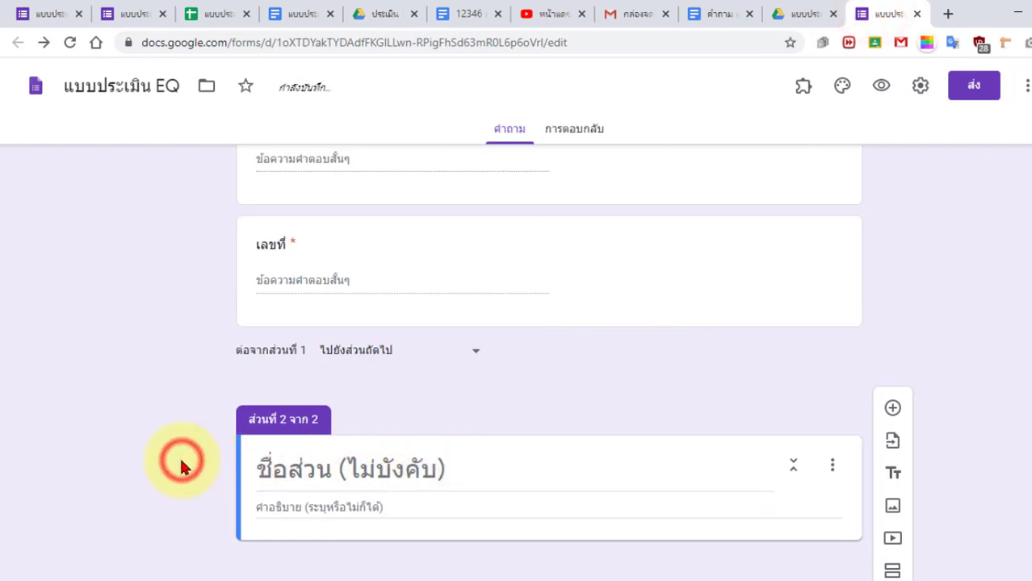
Try ด้านดี from the question document as the title of section 2.
left_click(710, 13)
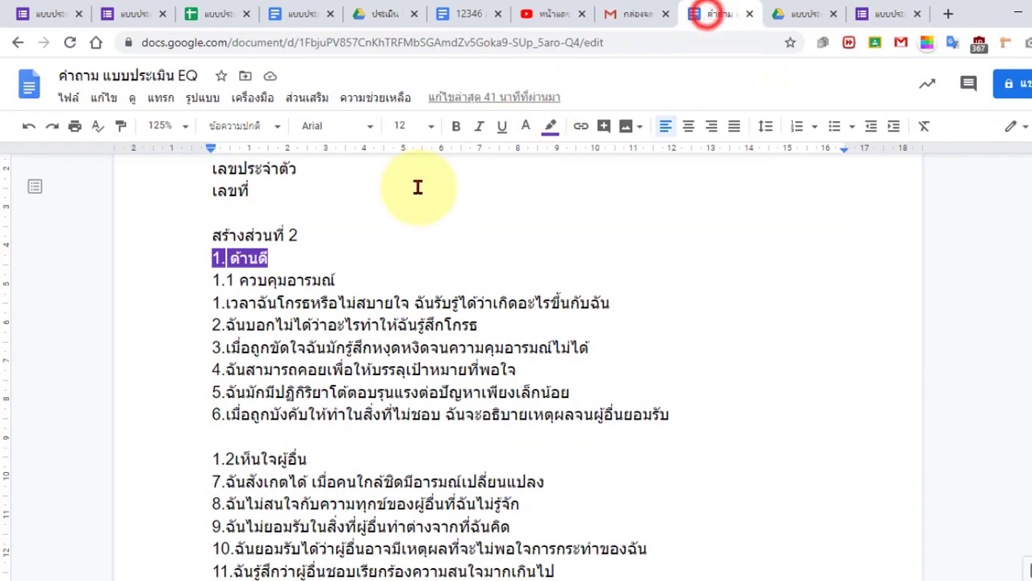
left_click(272, 259)
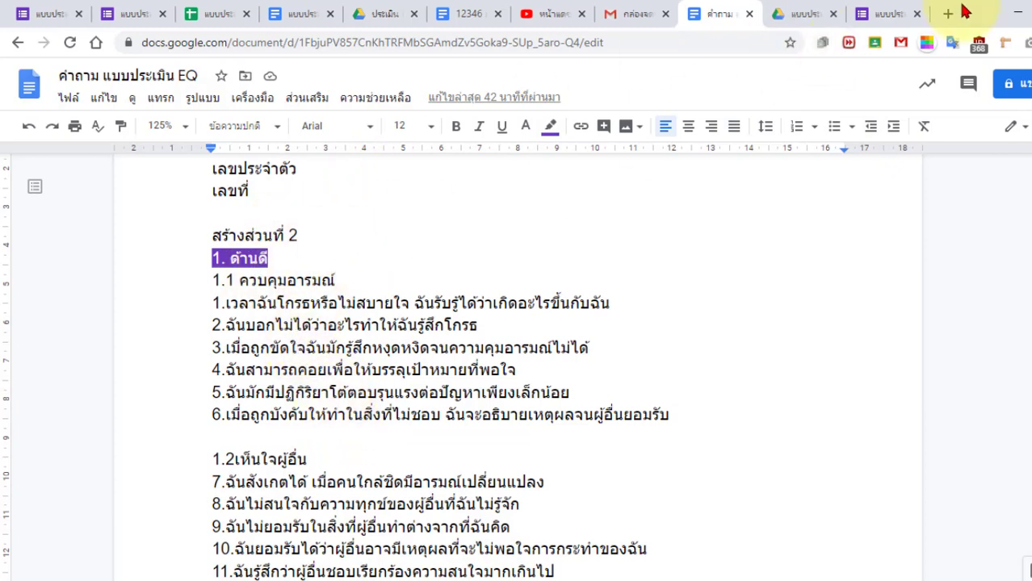
left_click(876, 13)
left_click(260, 467)
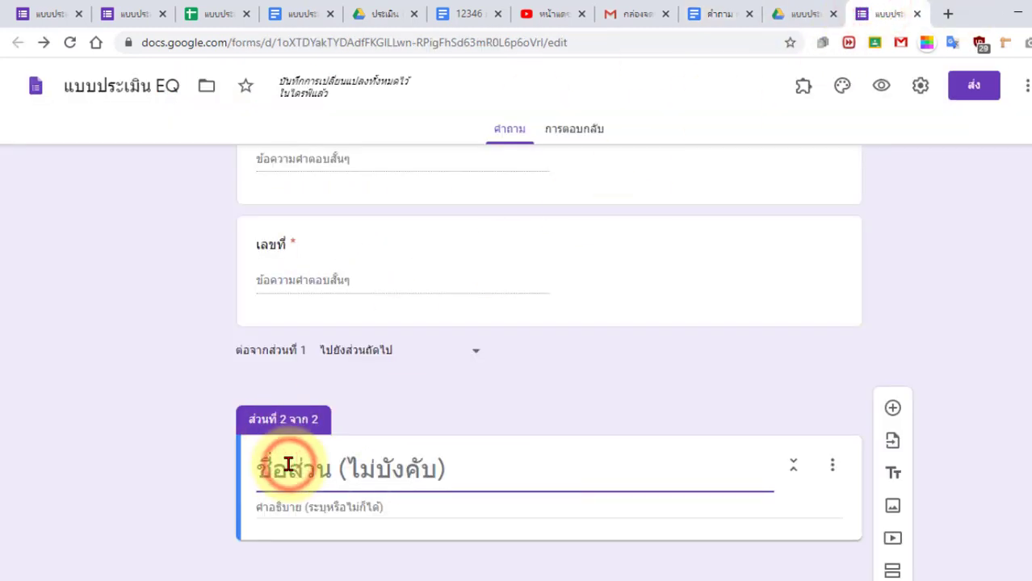
type("ด")
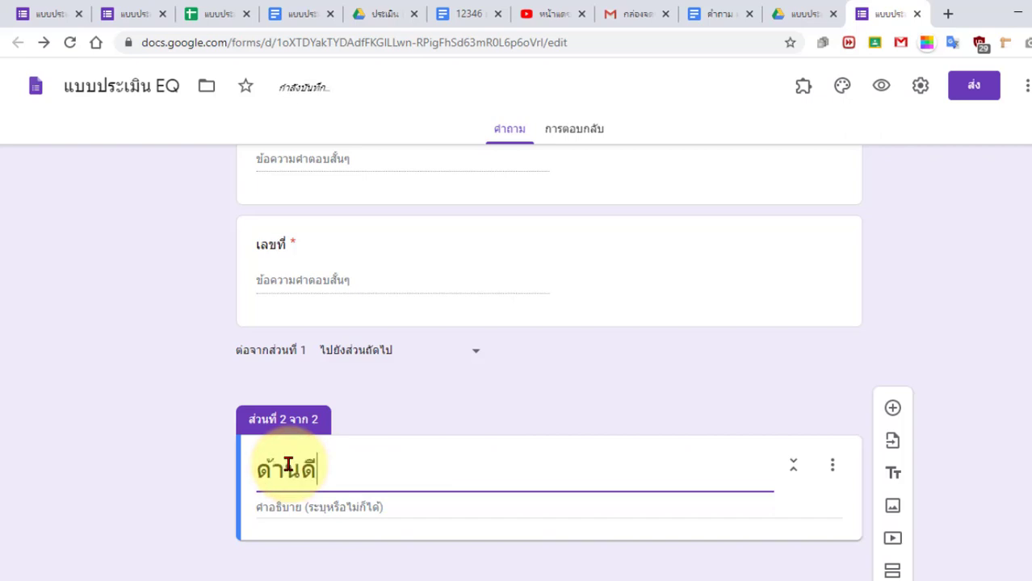
type("้านดี")
left_click(218, 486)
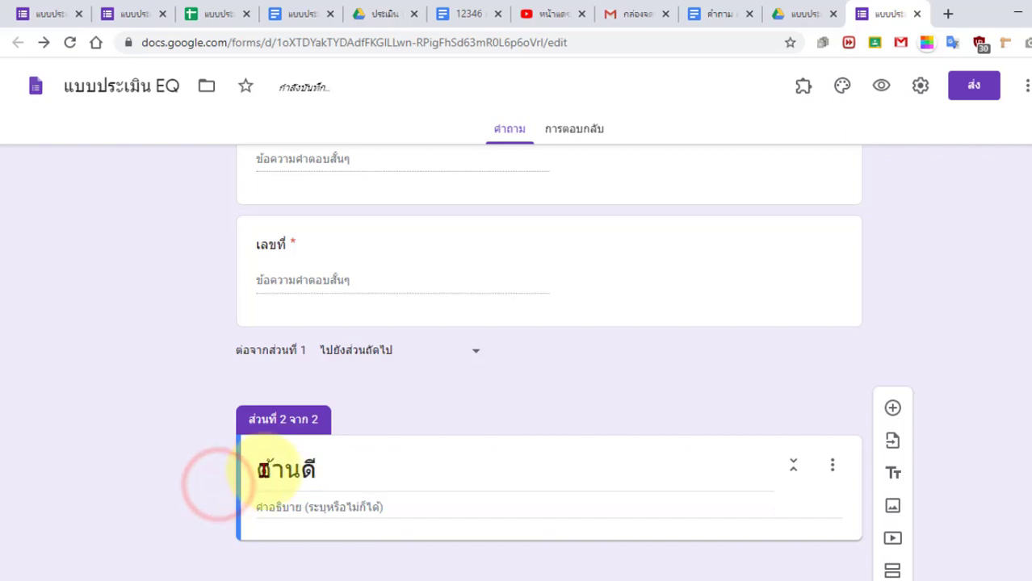
triple_click(317, 467)
key("BackSpace")
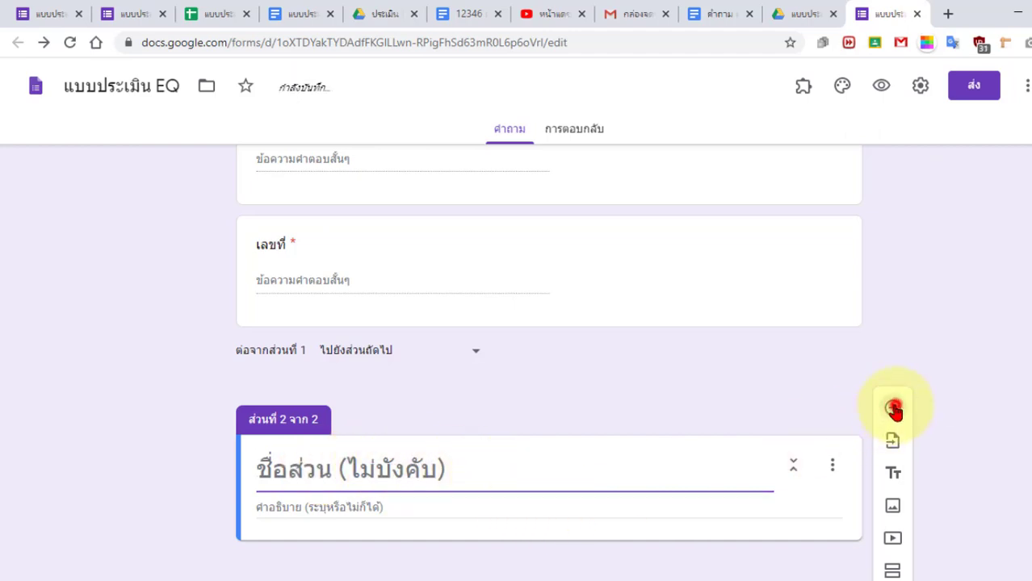
Add a question to section 2 and title it 1.1, following the subheading number in the question document.
left_click(893, 410)
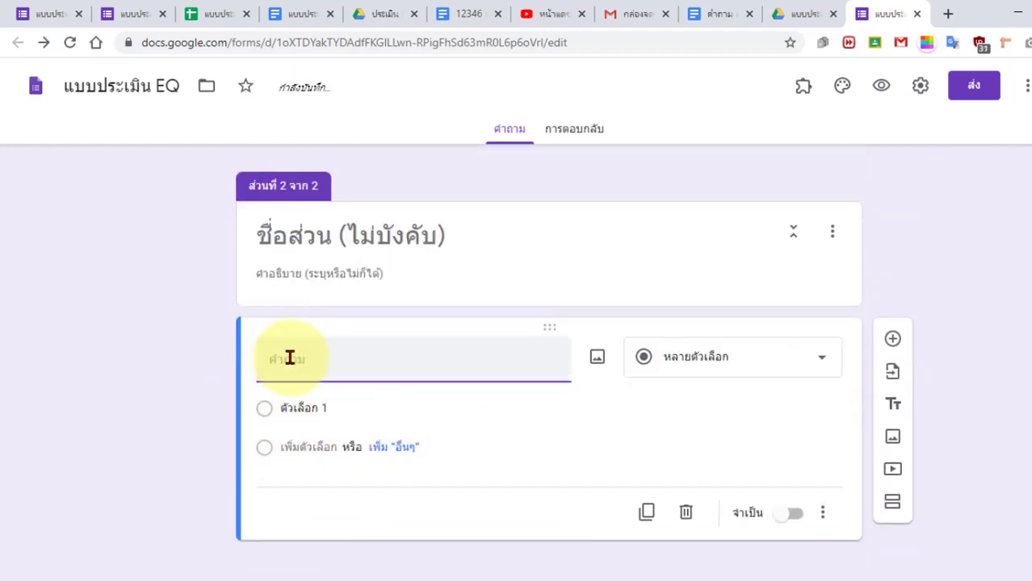
left_click(699, 13)
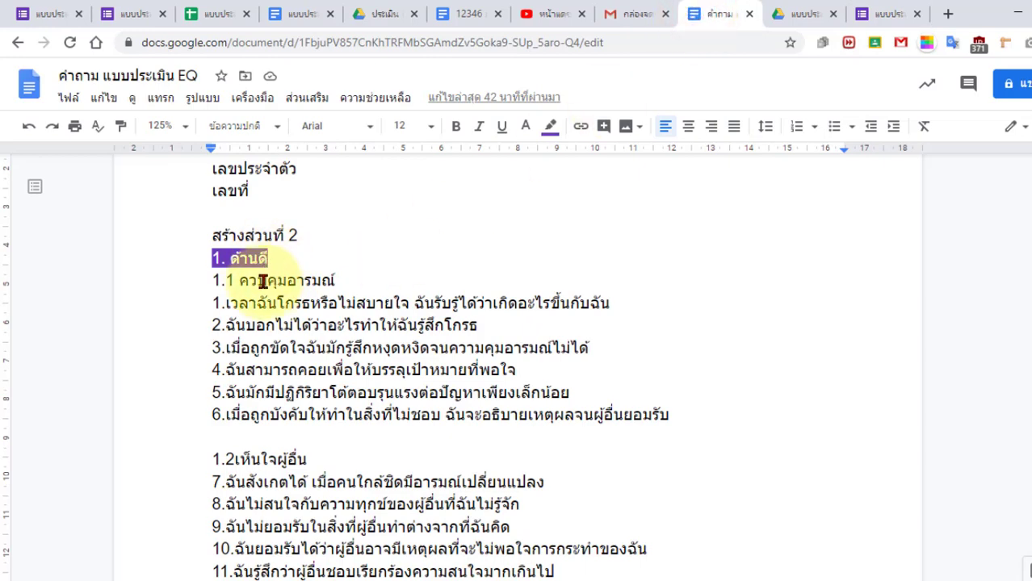
left_click(884, 14)
type("1.1")
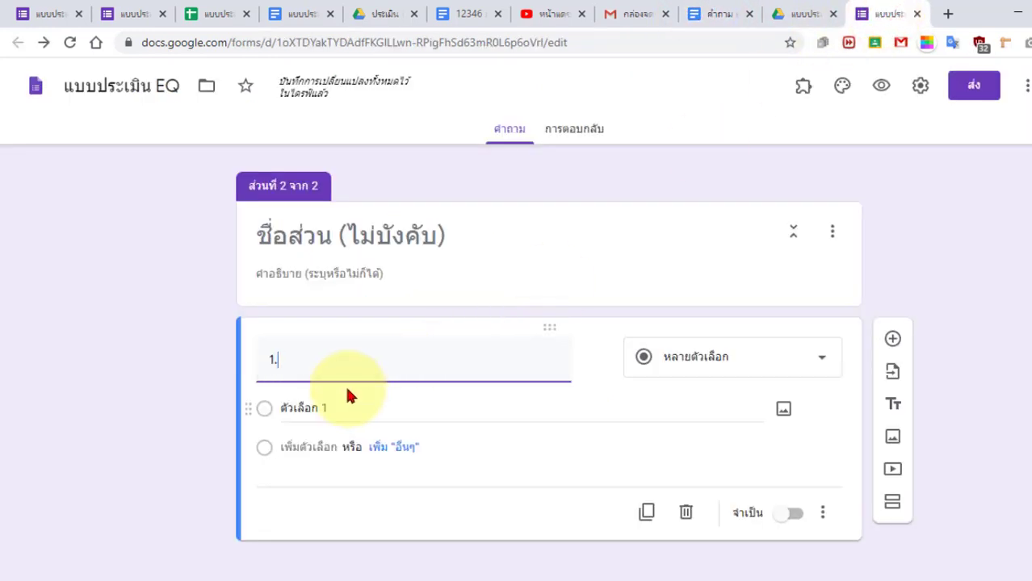
Set the title of section 2 to 1.
left_click(345, 234)
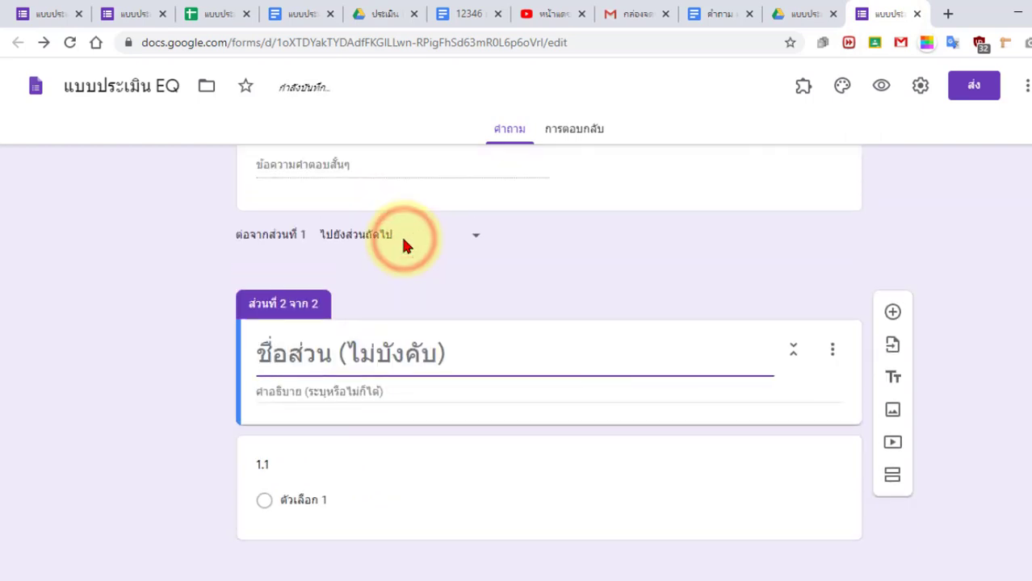
type("1")
left_click(124, 399)
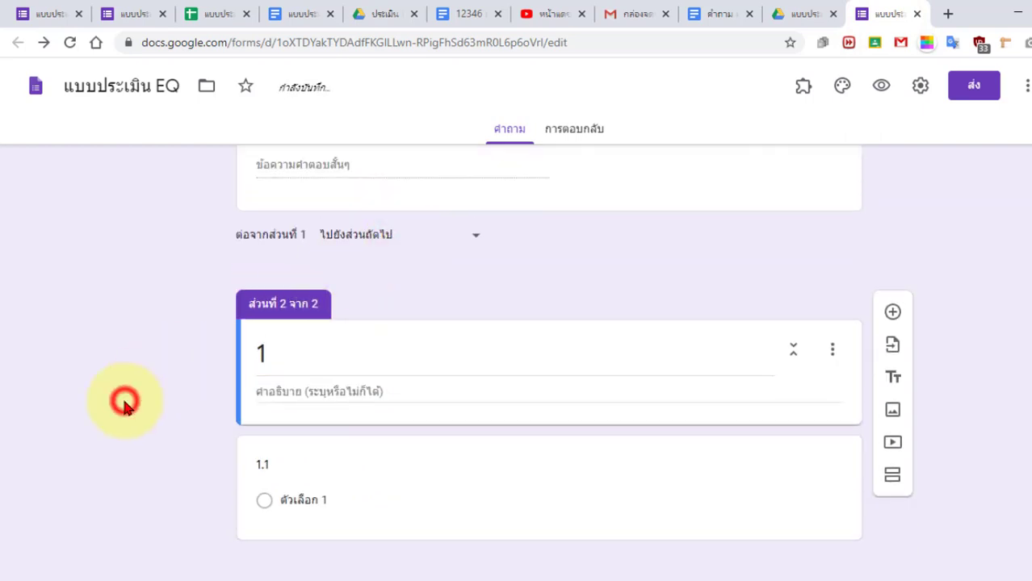
Change question 1.1 to the multiple choice grid type (ตารางตัวเลือกหลายข้อ).
left_click(264, 466)
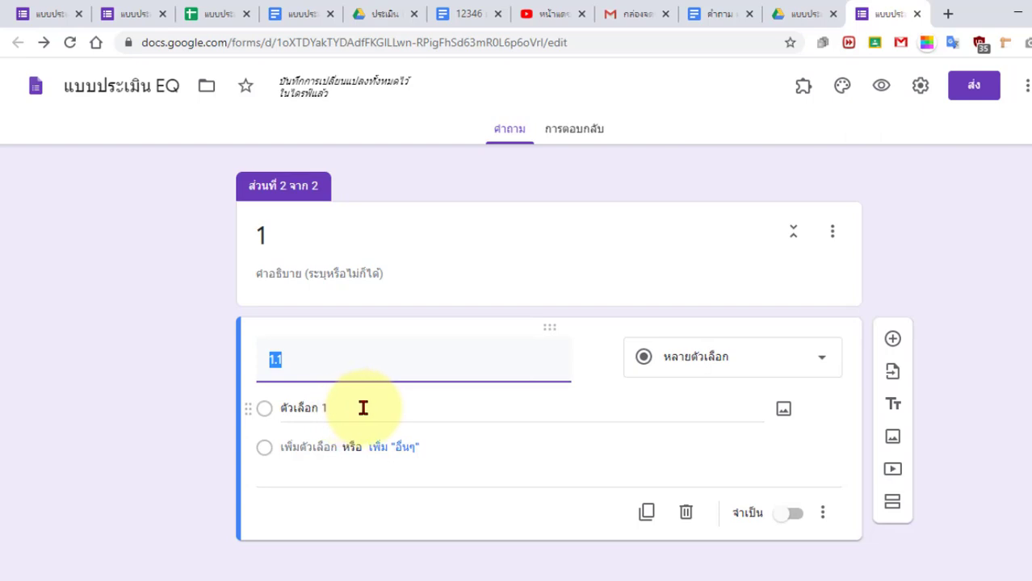
left_click(758, 363)
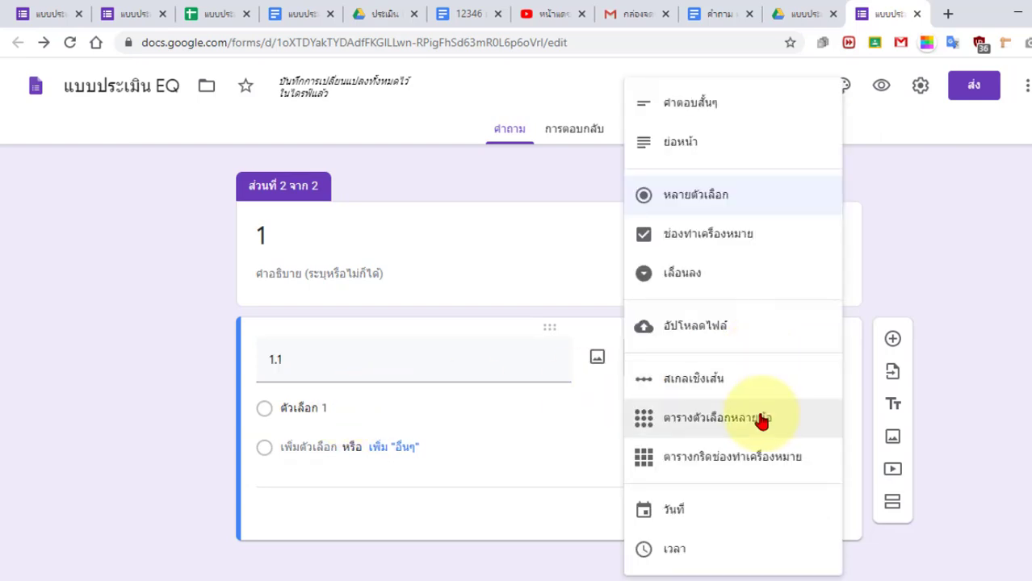
left_click(761, 420)
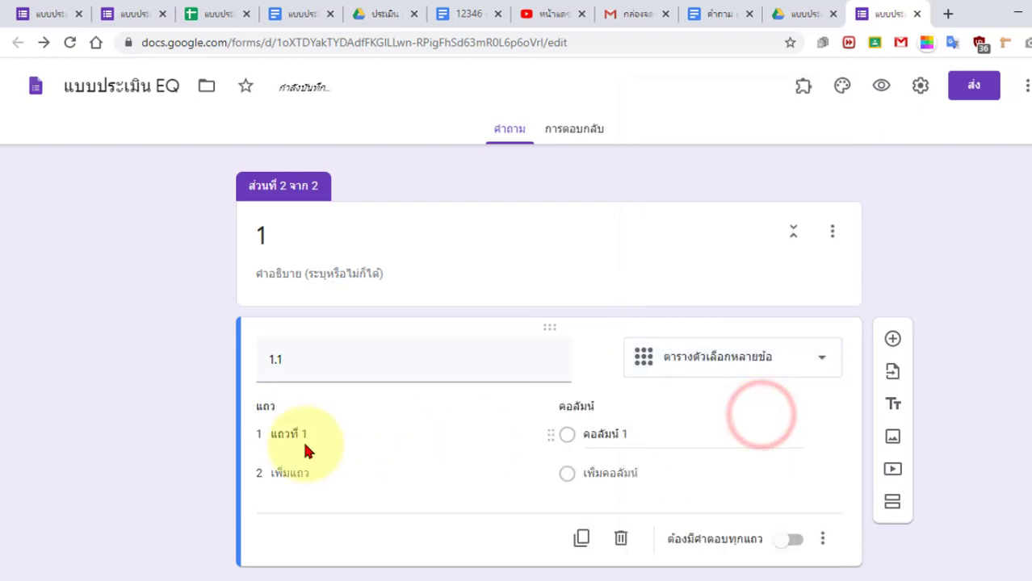
In the question document, copy statements 1 to 6 under 1.1 ควบคุมอารมณ์ and look over the groups that follow.
left_click(705, 15)
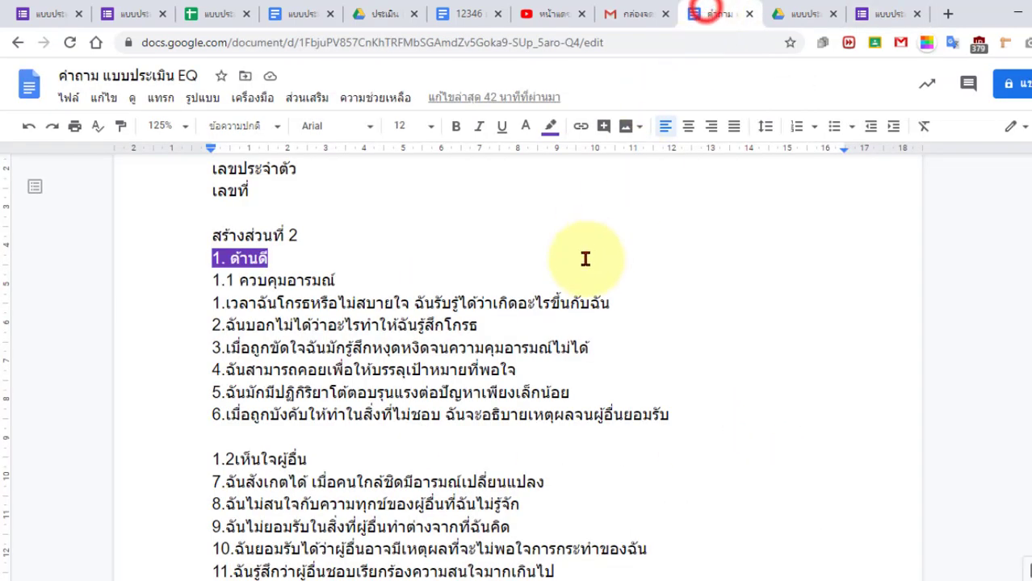
left_click(216, 303)
left_click_drag(246, 335, 682, 405)
right_click(380, 353)
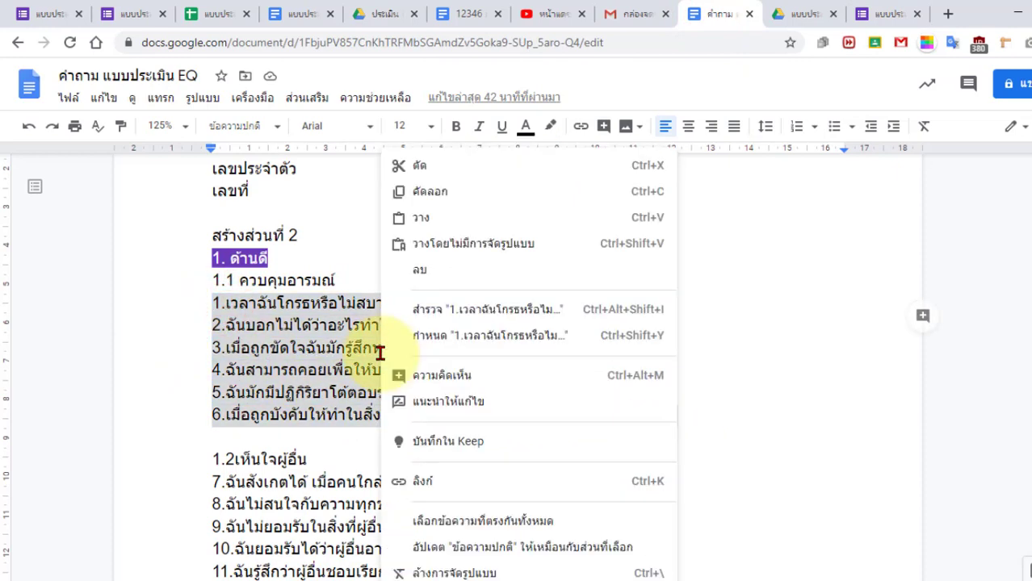
left_click(434, 193)
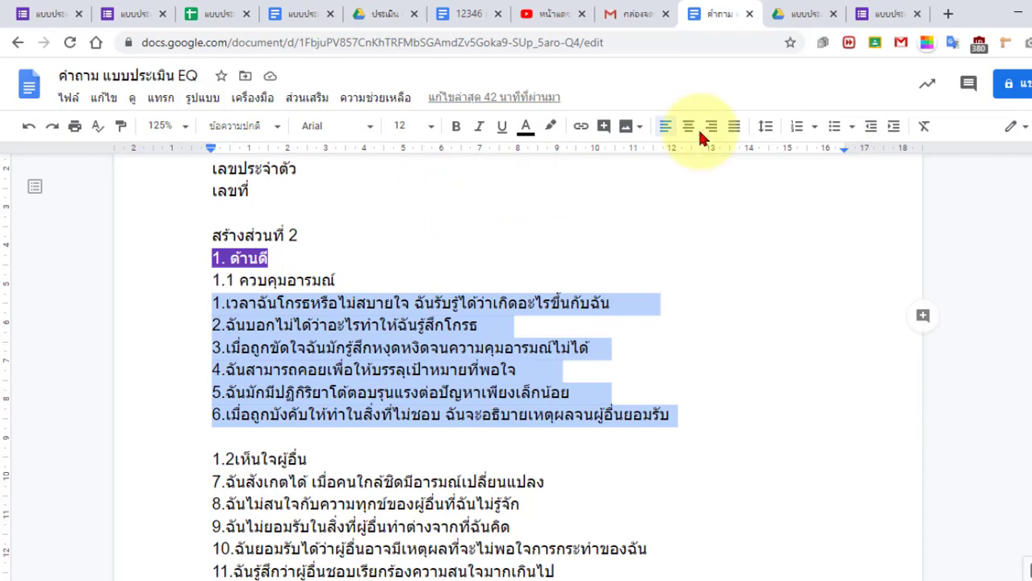
scroll(553, 333, "down", 3)
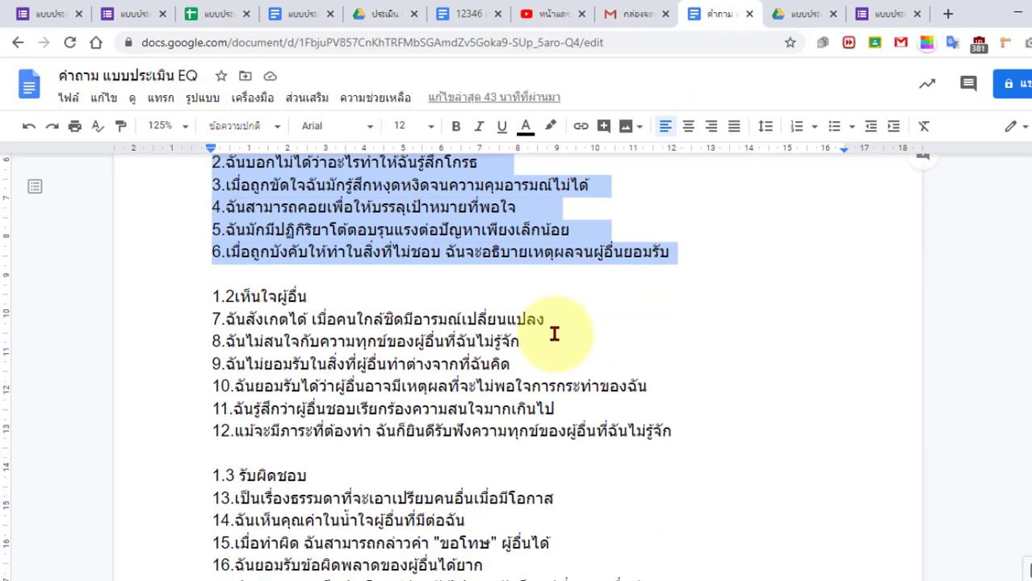
scroll(355, 243, "up", 3)
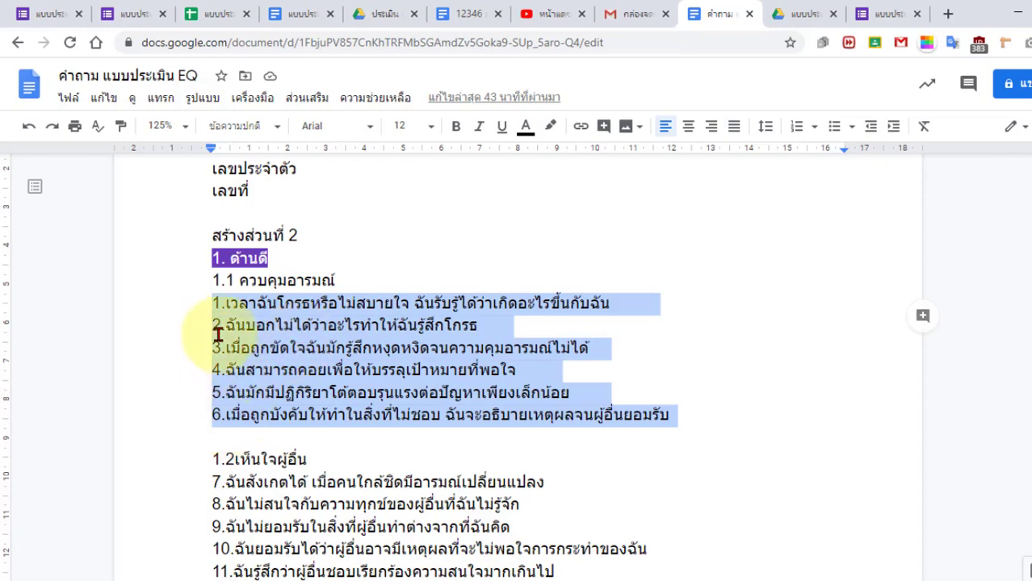
In the แบบประเมิน EQ form, paste the copied statements 1 to 6 as the rows of grid question 1.1.
left_click(884, 14)
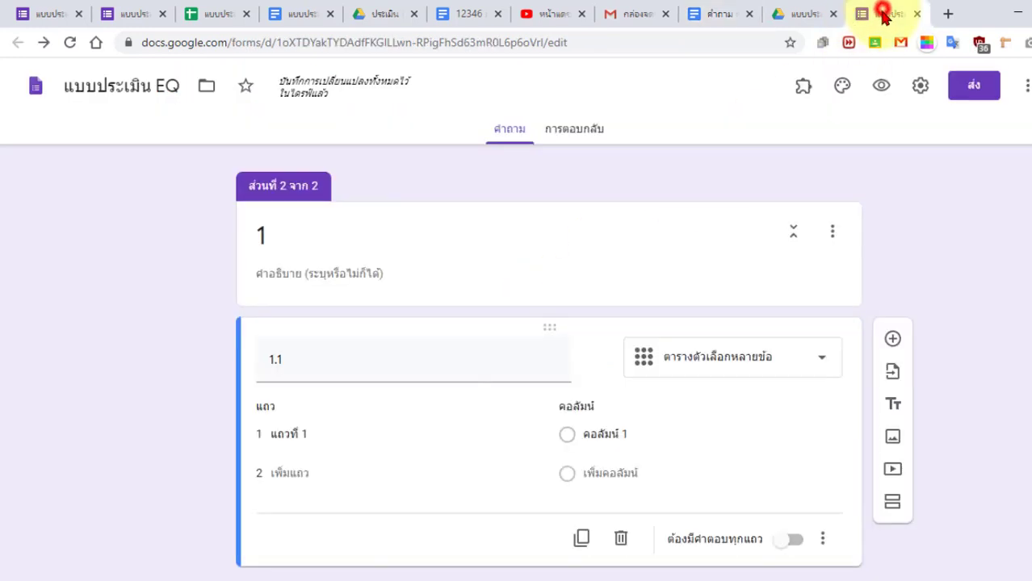
left_click(307, 431)
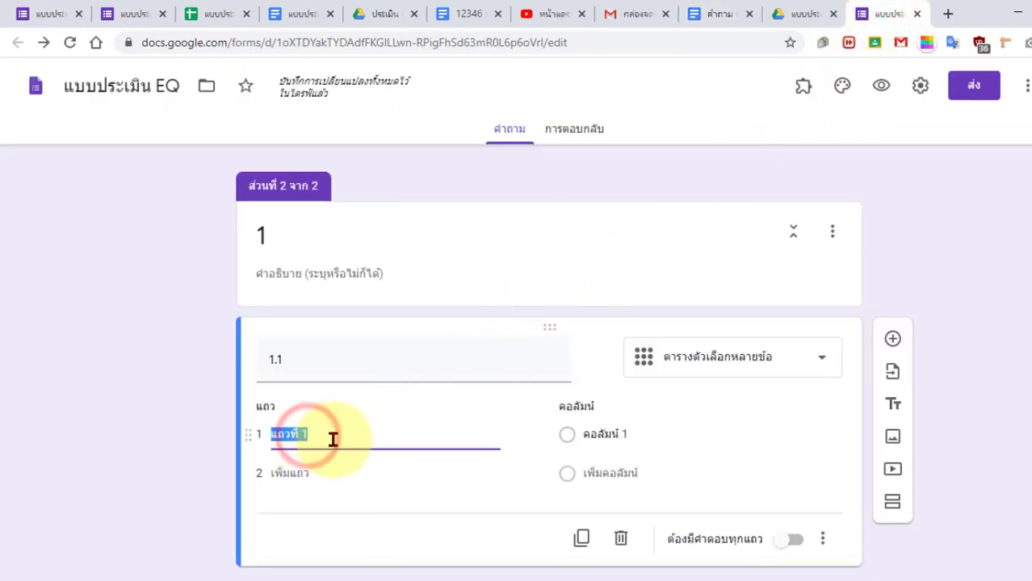
scroll(338, 444, "down", 1)
right_click(291, 409)
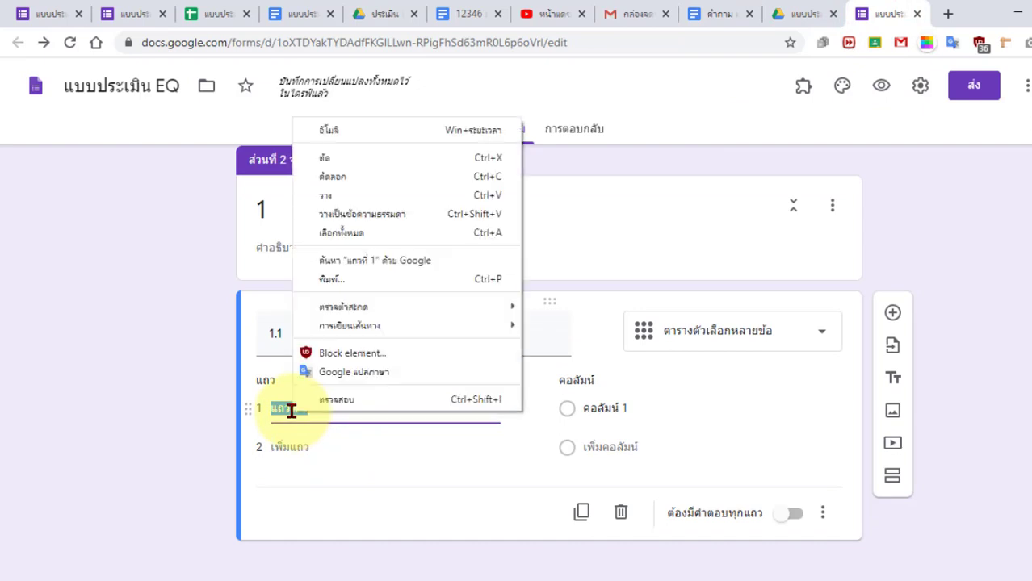
left_click(370, 215)
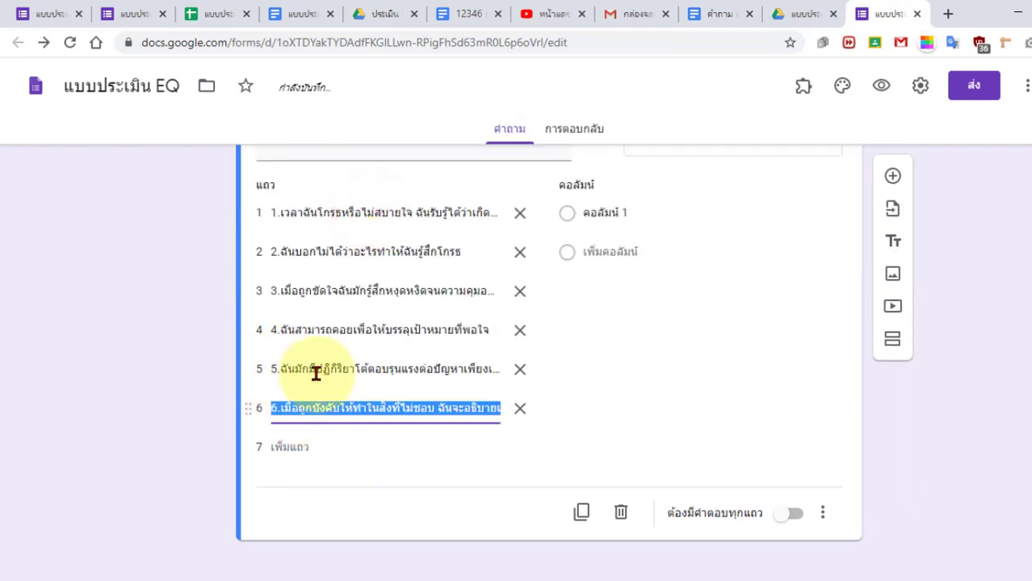
Copy the column label ไม่จริง from the first grid of the finished EQ form and use it as column 1 of question 1.1.
left_click(40, 14)
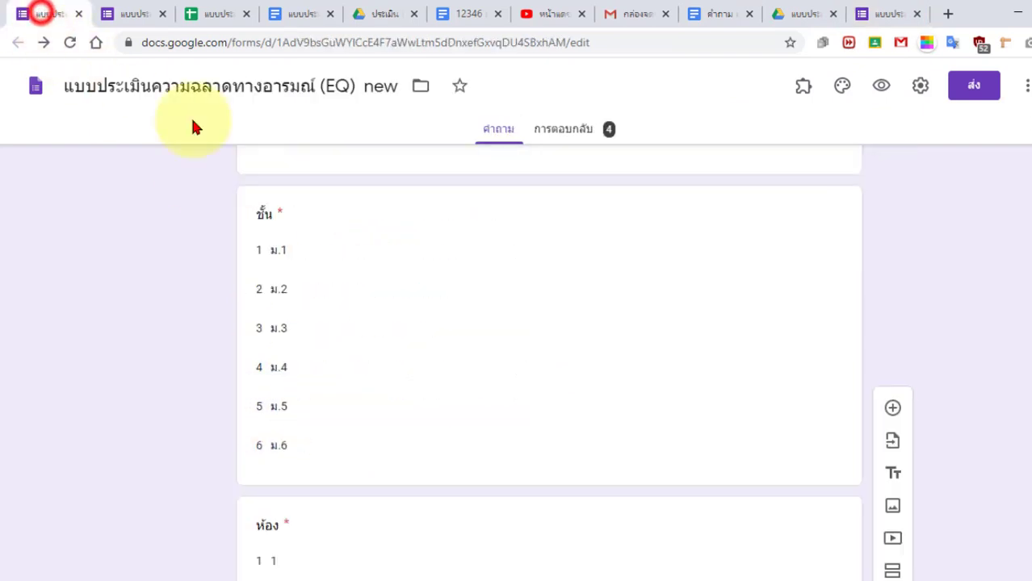
scroll(476, 350, "up", 3)
scroll(478, 358, "down", 12)
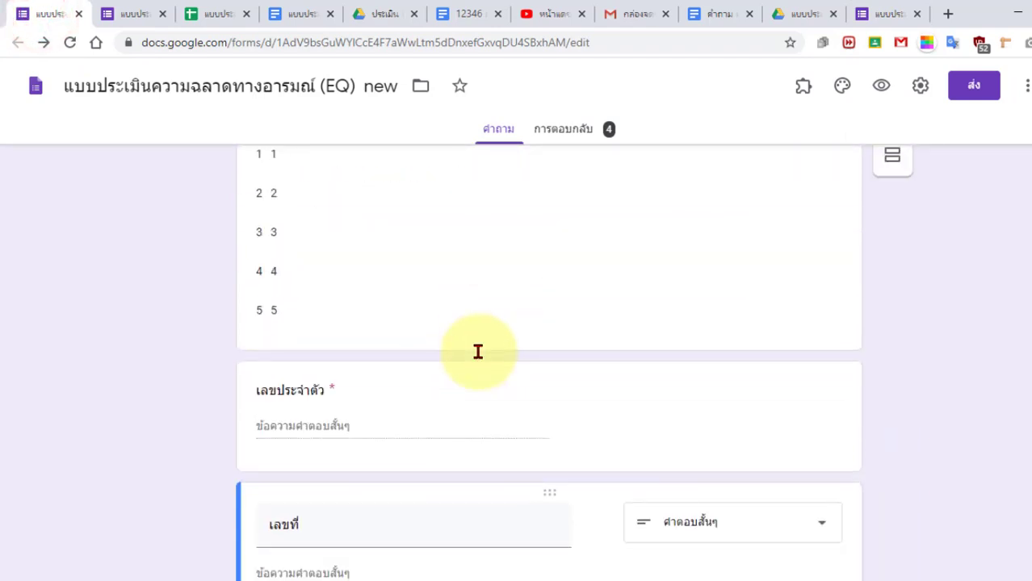
scroll(502, 381, "down", 5)
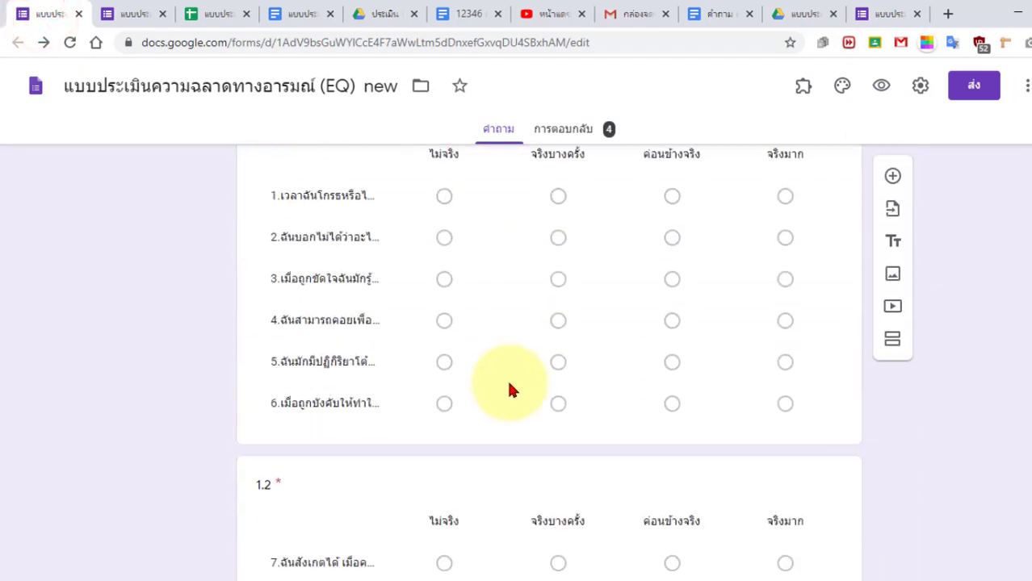
scroll(484, 371, "up", 1)
left_click(361, 345)
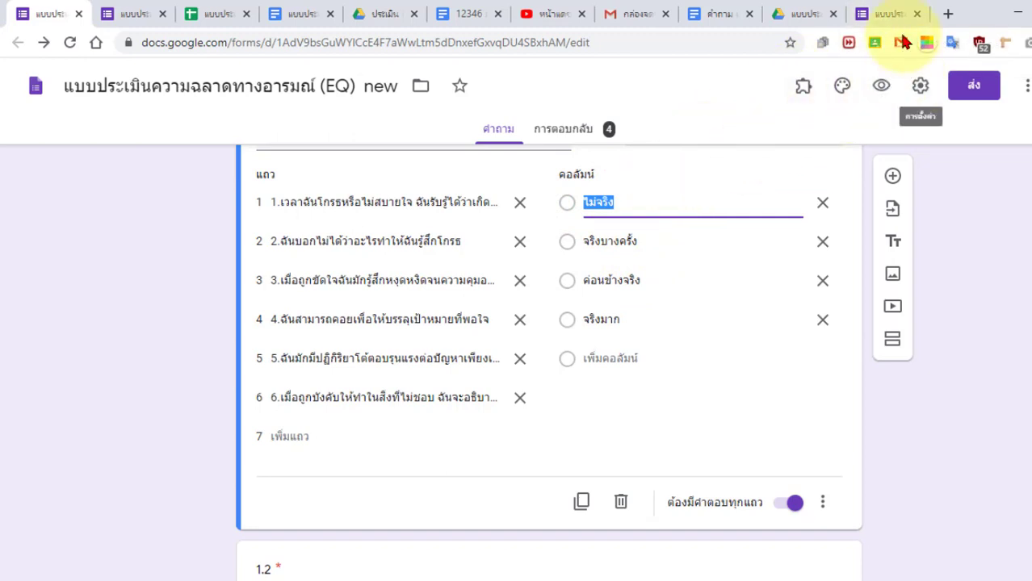
left_click(880, 13)
left_click(624, 210)
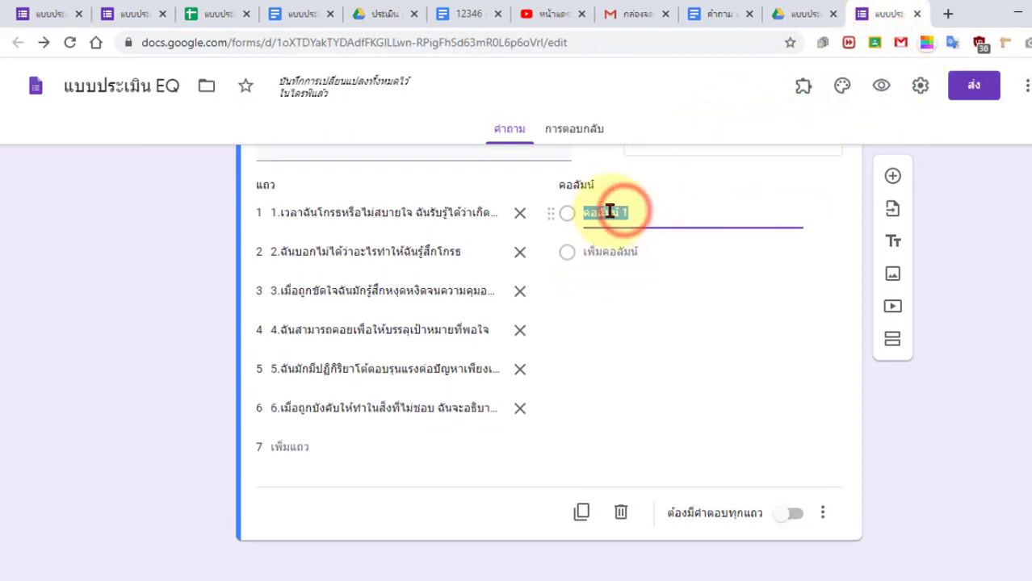
key("ctrl+v")
Copy the label จริงบางครั้ง from the finished form and add it as the second column of question 1.1.
left_click(46, 13)
left_click(650, 240)
left_click(888, 14)
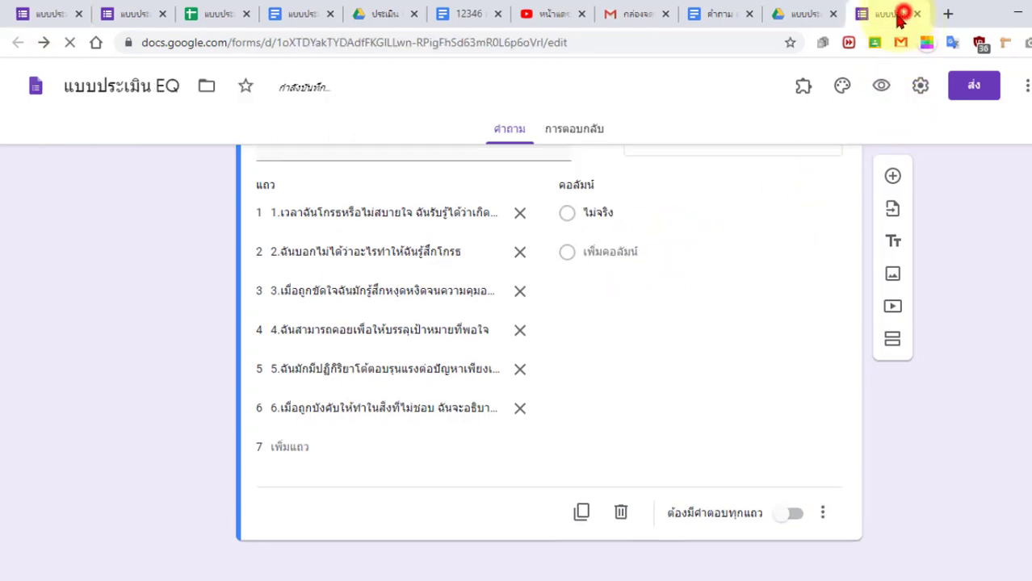
left_click(626, 251)
key("ctrl+v")
Copy the label ค่อนข้างจริง from the finished form and add it as the third column of question 1.1.
left_click(46, 13)
left_click(607, 280)
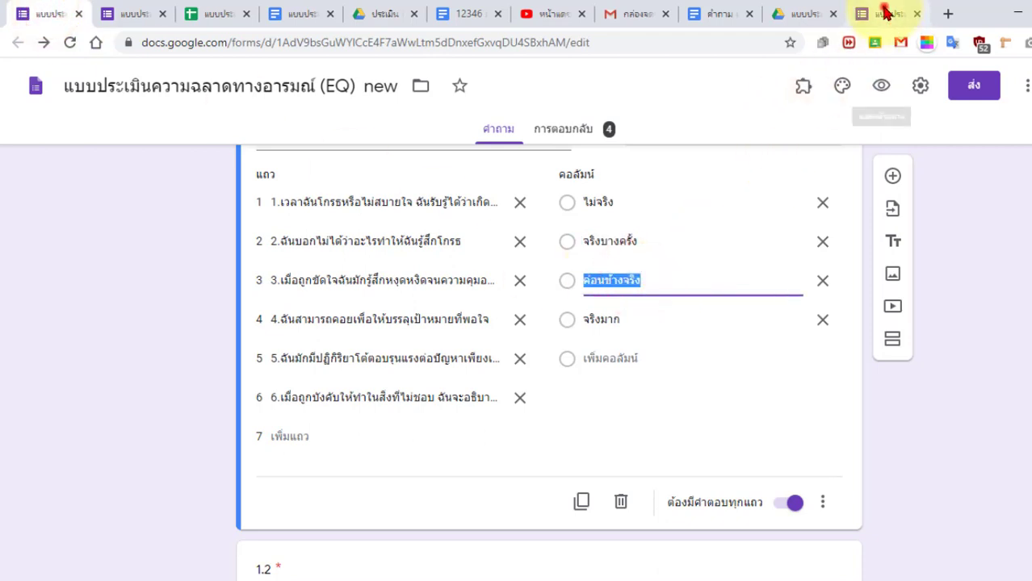
left_click(886, 14)
left_click(618, 287)
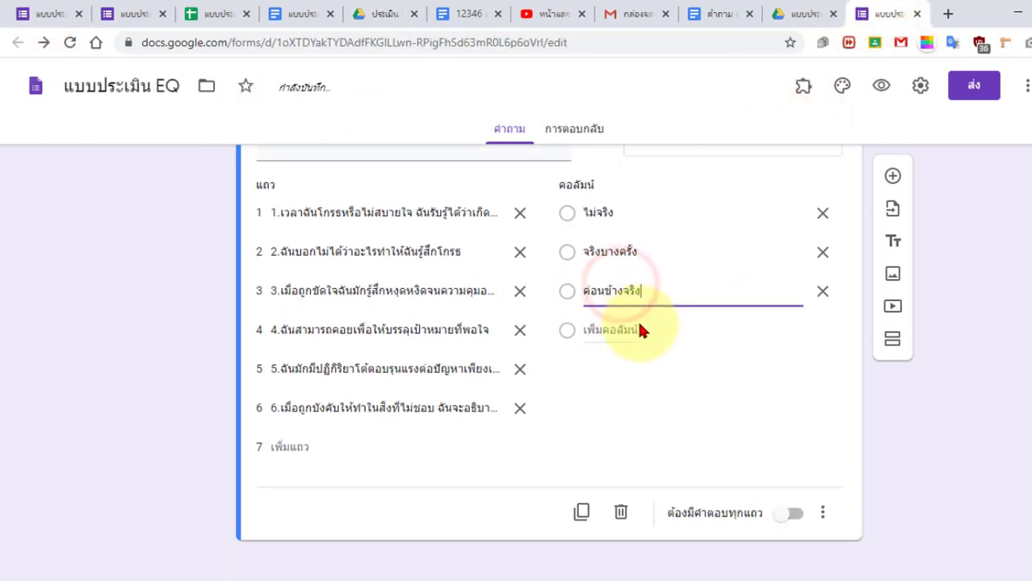
Add a fourth column to question 1.1 and label it จริงมาก, copied from the finished form.
left_click(625, 330)
left_click(46, 13)
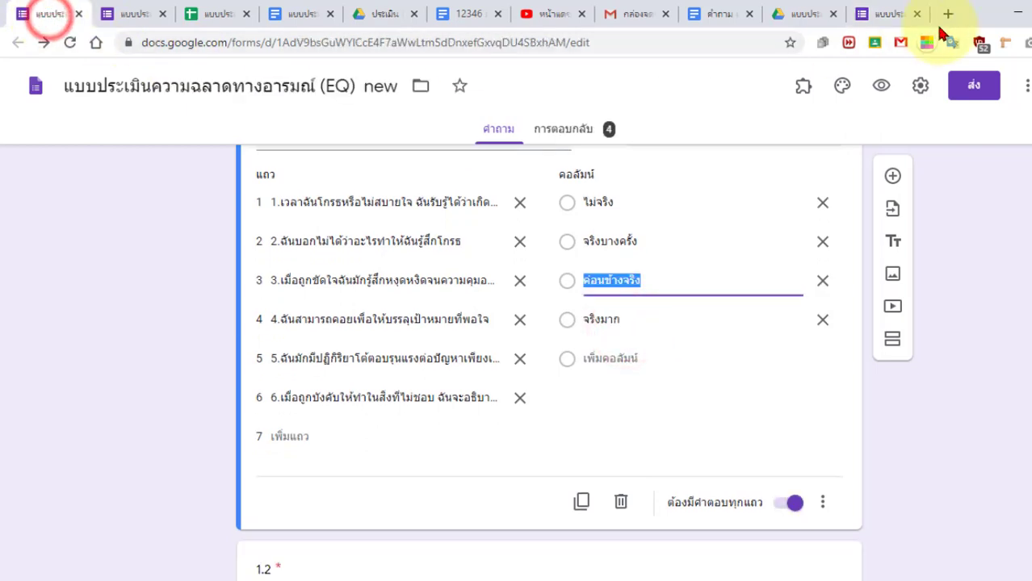
left_click(653, 319)
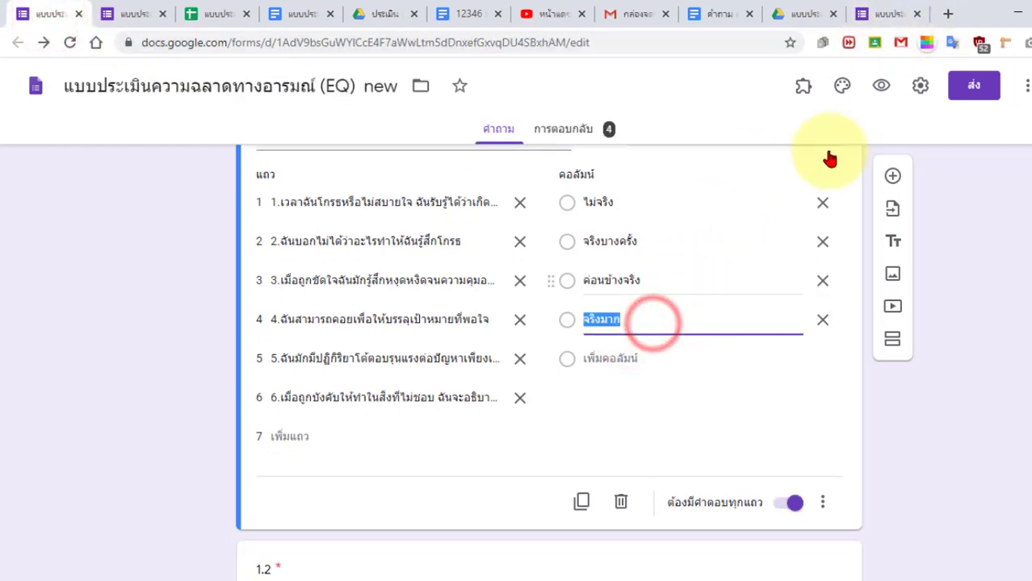
left_click(885, 15)
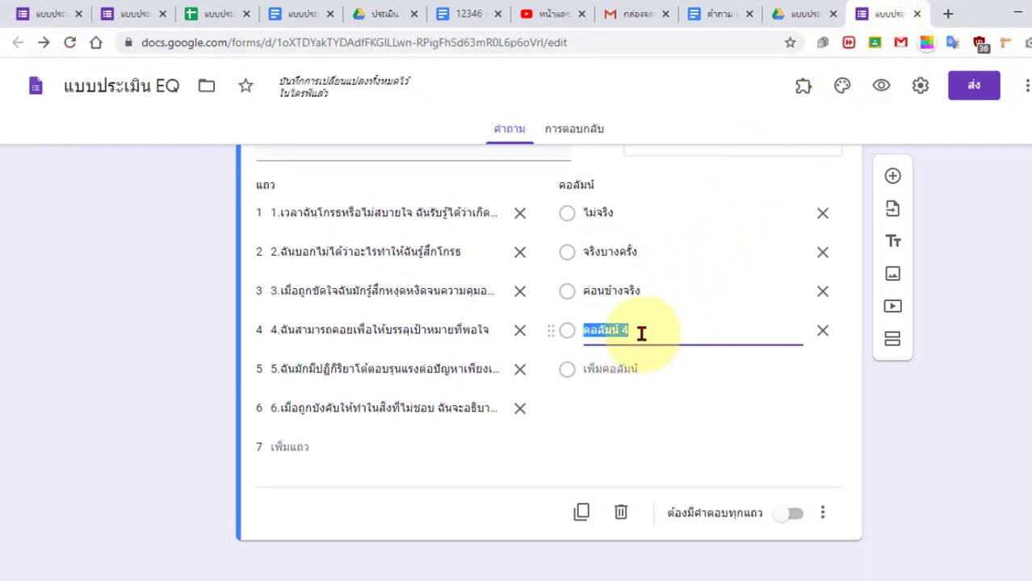
key("ctrl+v")
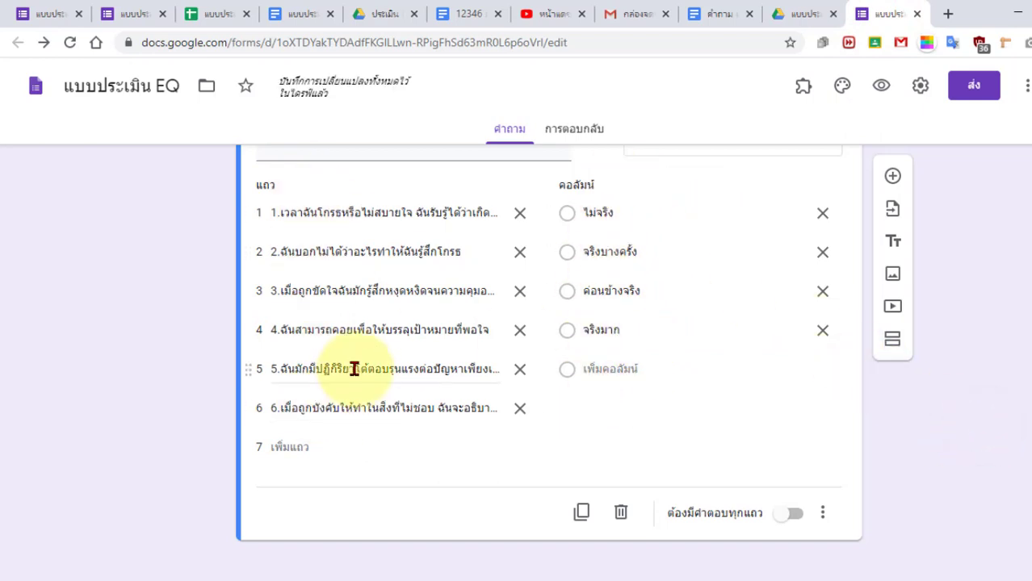
Require a response in every row of question 1.1 and check its title, rows and columns.
left_click(780, 517)
scroll(589, 492, "up", 3)
scroll(589, 488, "down", 2)
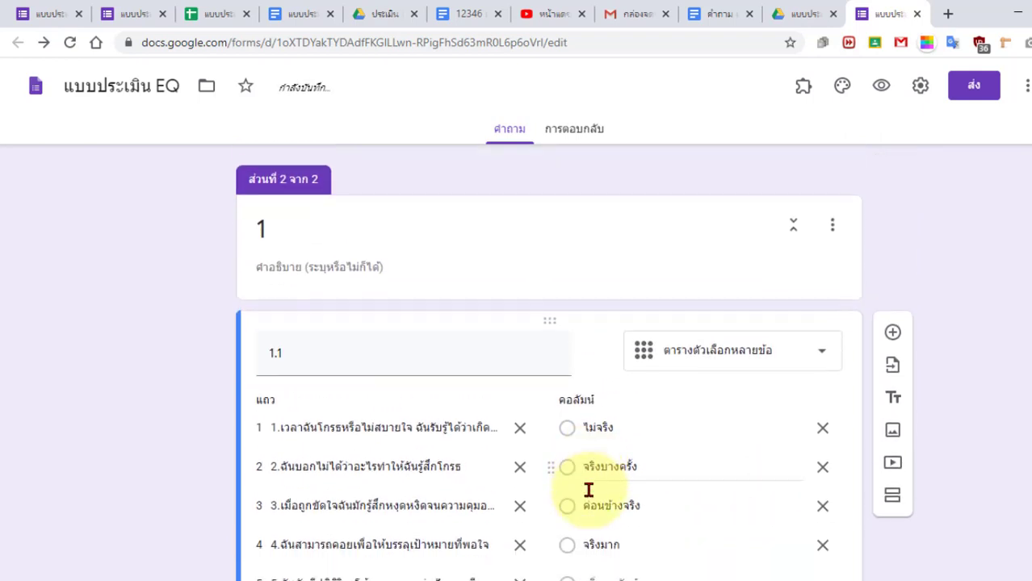
Duplicate grid question 1.1 and title the copy 1.2.
scroll(588, 490, "down", 1)
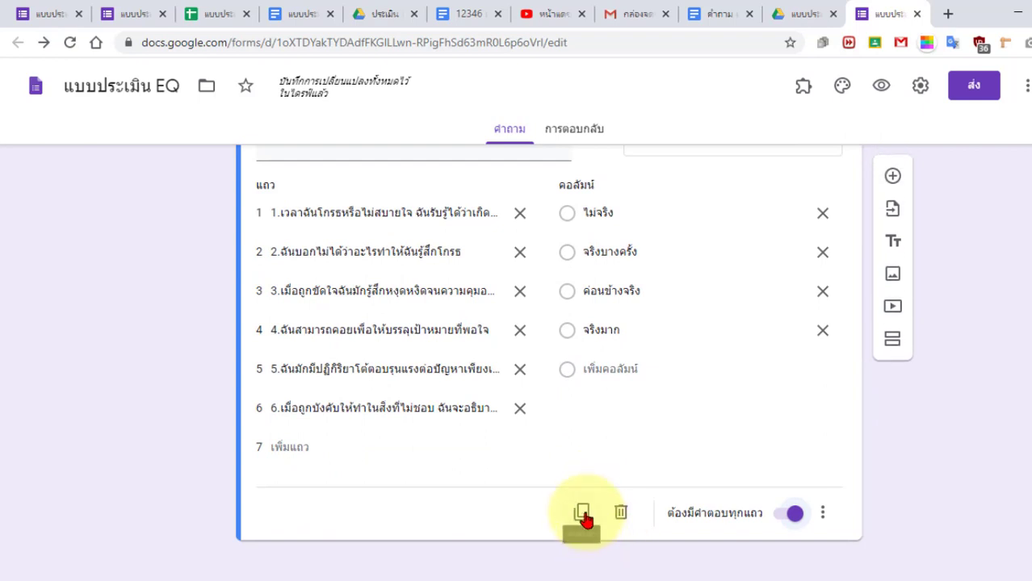
left_click(583, 514)
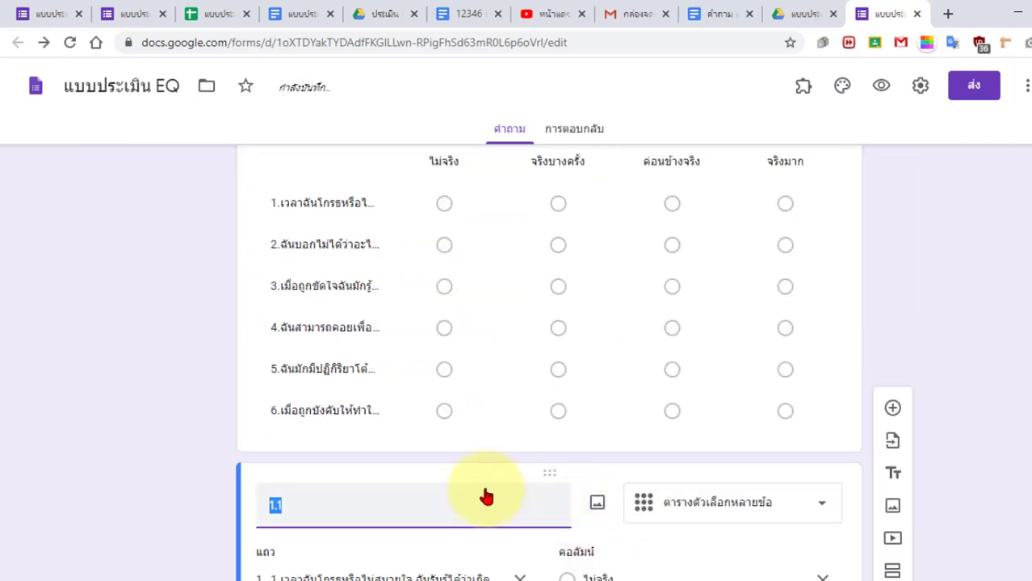
scroll(486, 497, "down", 2)
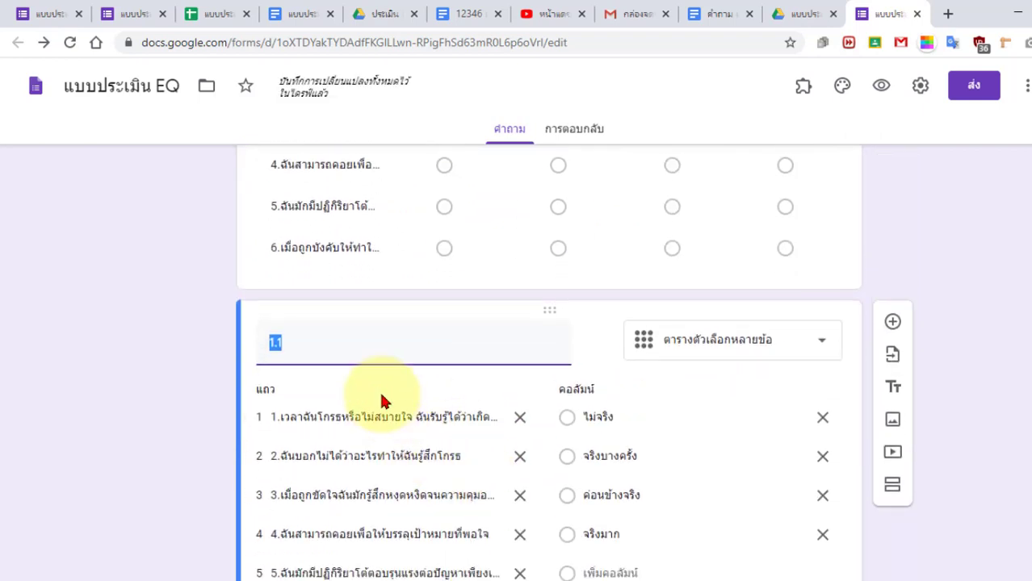
scroll(504, 518, "down", 2)
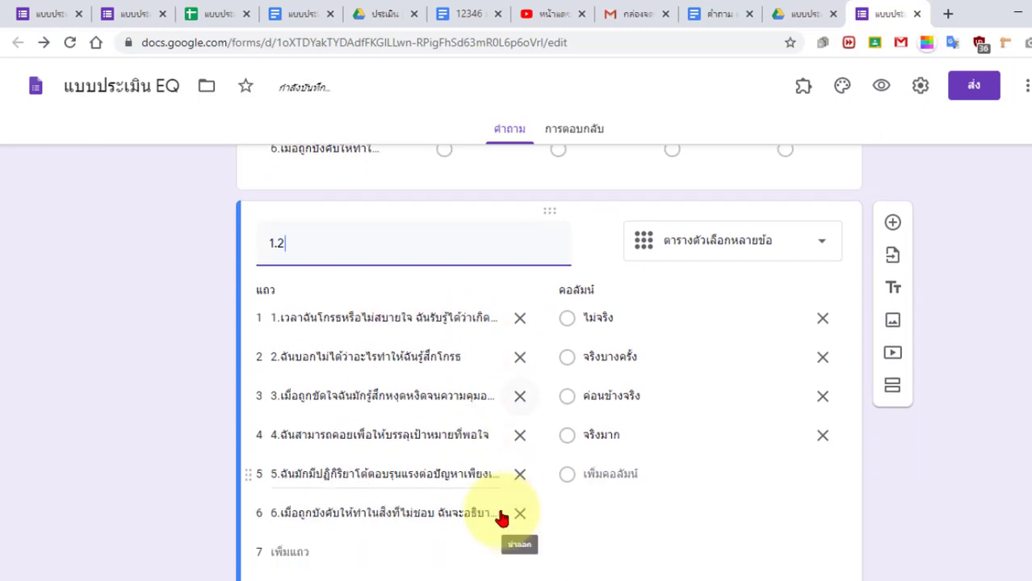
Remove the copied statements from the rows of question 1.2, leaving a single blank row and keeping the four columns.
left_click(525, 429)
left_click(521, 410)
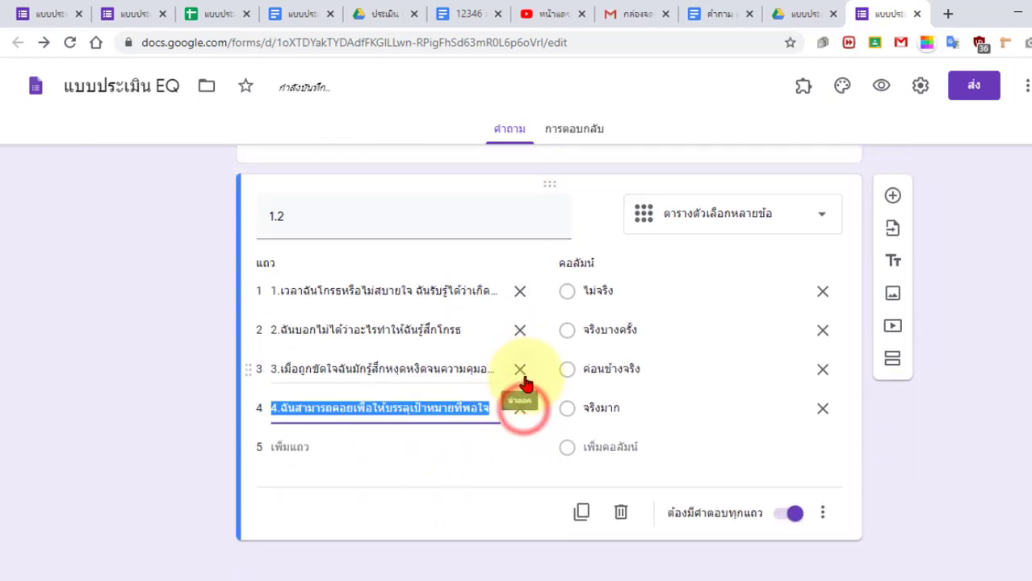
left_click(520, 408)
left_click(519, 371)
left_click(520, 330)
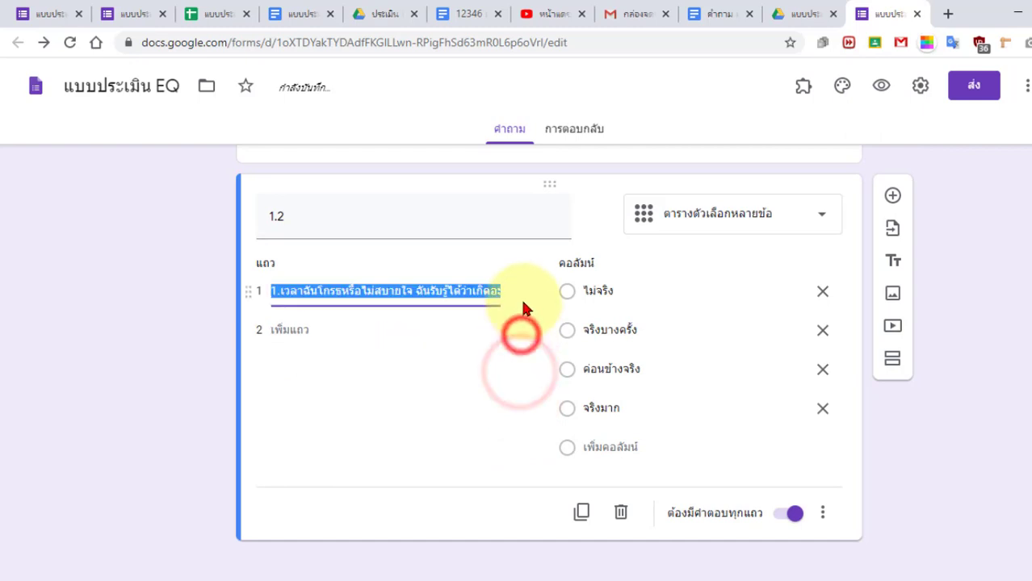
key("BackSpace")
left_click(170, 334)
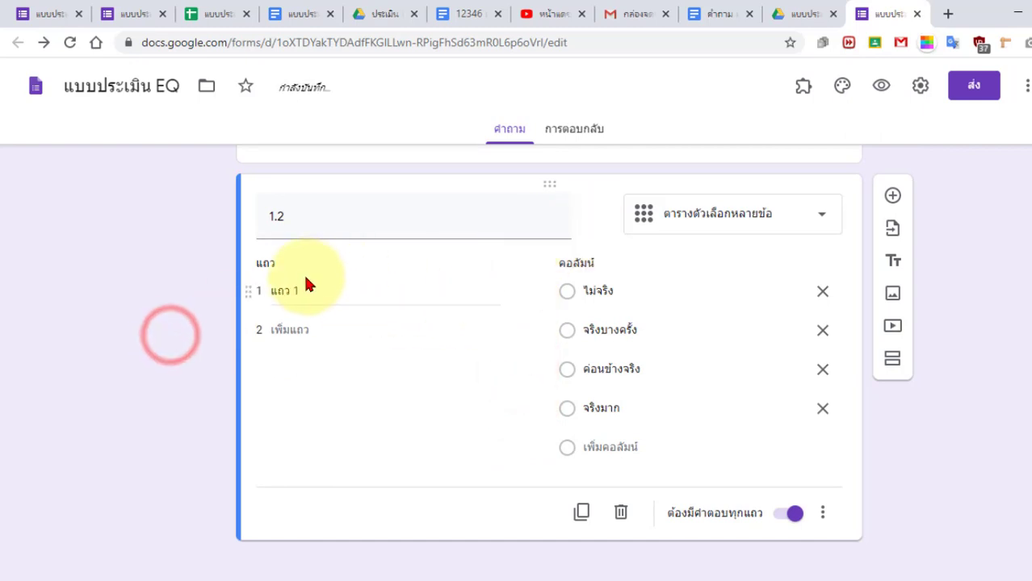
In the question document, copy statements 7 to 12 under 1.2 เห็นใจผู้อื่น.
left_click(716, 14)
scroll(361, 418, "down", 3)
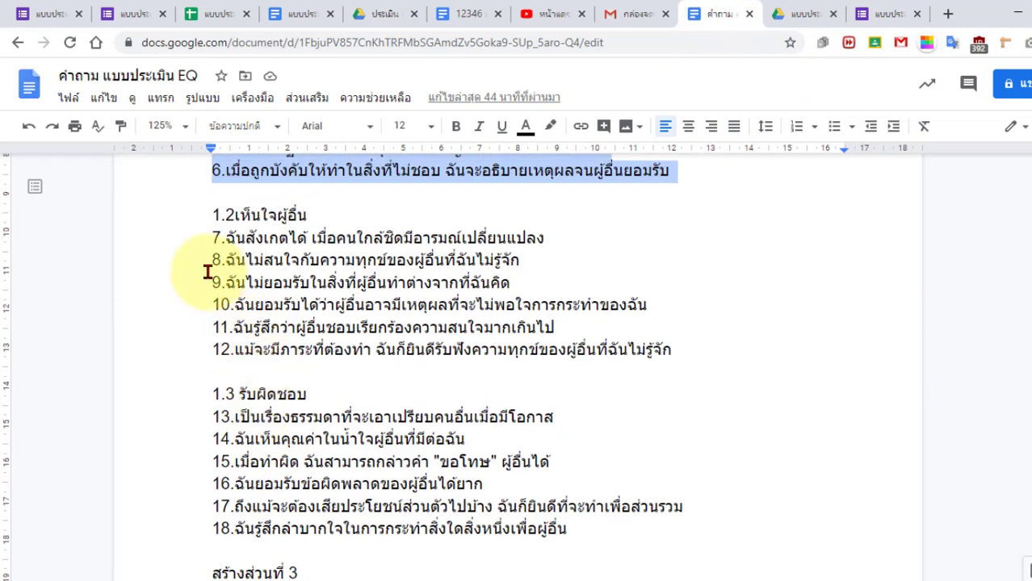
left_click_drag(213, 239, 370, 350)
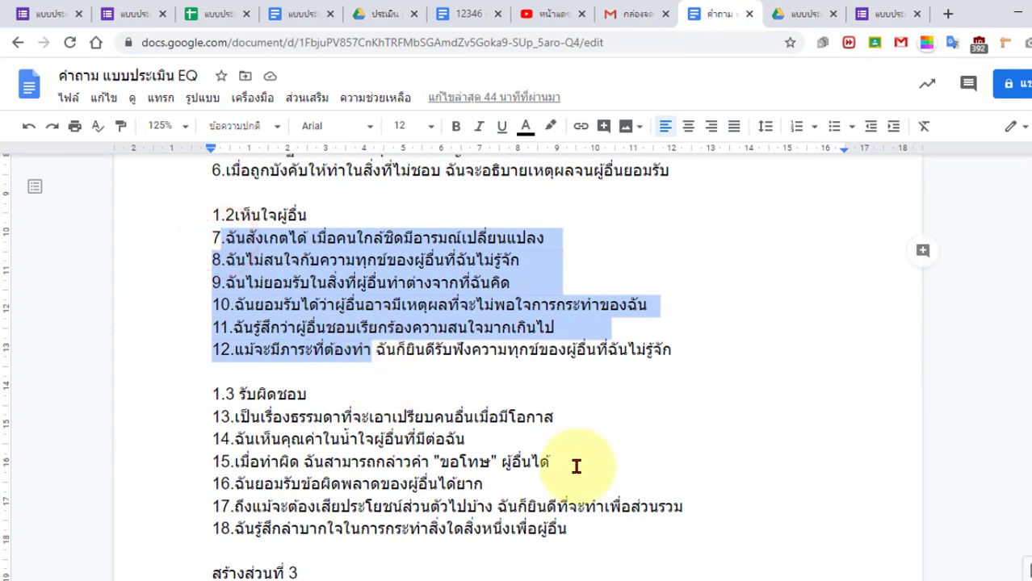
left_click(564, 334)
left_click_drag(211, 235, 680, 353)
right_click(389, 298)
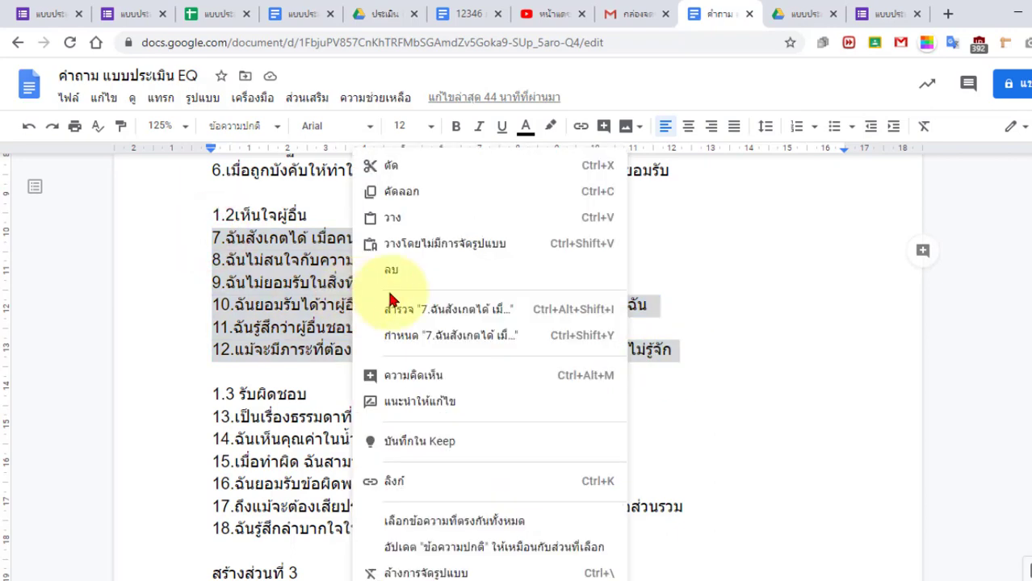
left_click(436, 194)
Back in the แบบประเมิน EQ form, paste statements 7 to 12 as the rows of question 1.2.
left_click(886, 14)
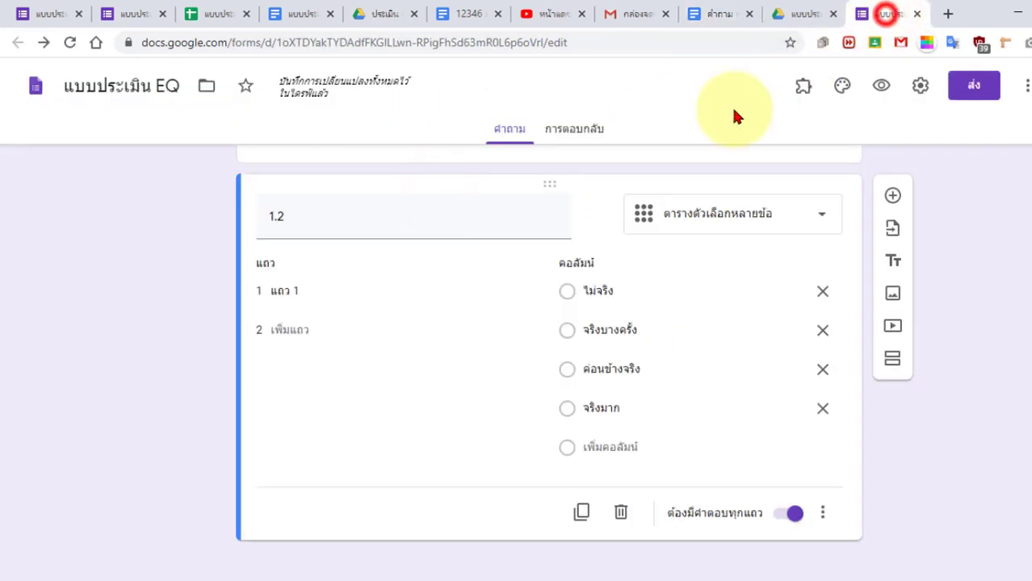
right_click(310, 292)
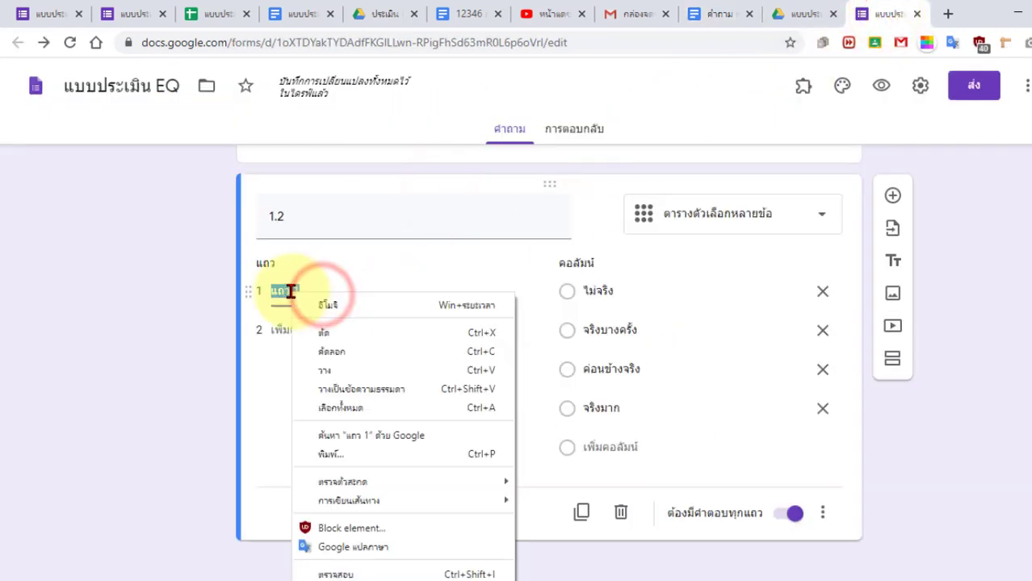
left_click(365, 391)
scroll(484, 393, "down", 1)
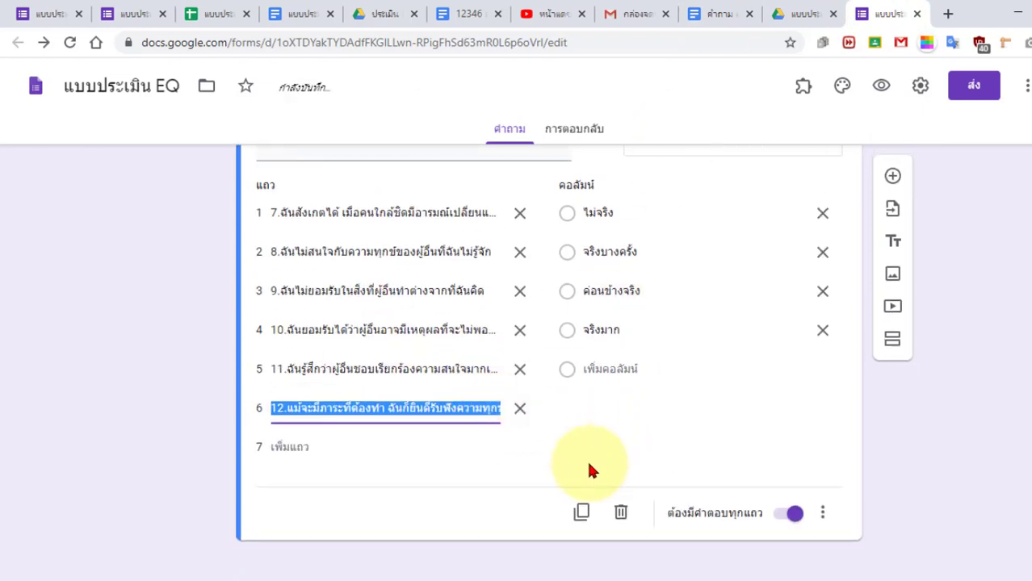
Duplicate grid question 1.2 and title the copy 1.3.
scroll(472, 486, "up", 1)
scroll(517, 497, "down", 1)
left_click(583, 512)
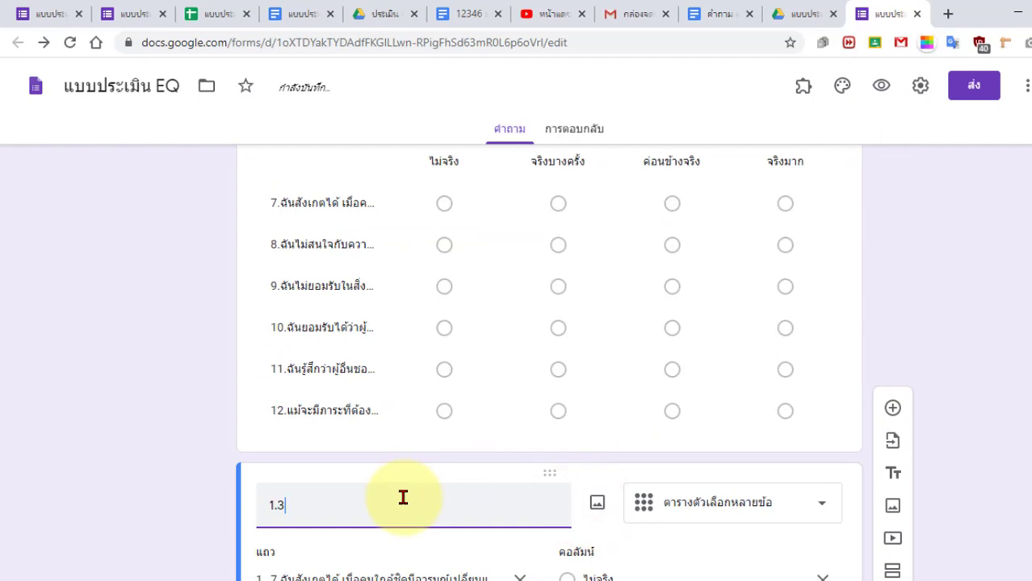
scroll(485, 488, "down", 4)
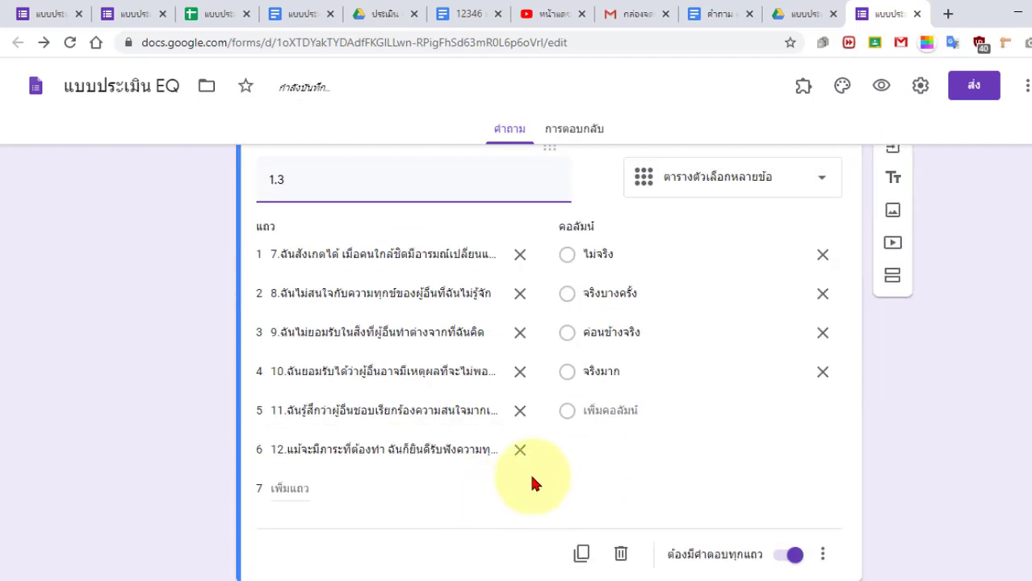
Remove statements 7 to 12 from the rows of question 1.3, leaving one empty row.
left_click(520, 255)
left_click(520, 255)
left_click(521, 289)
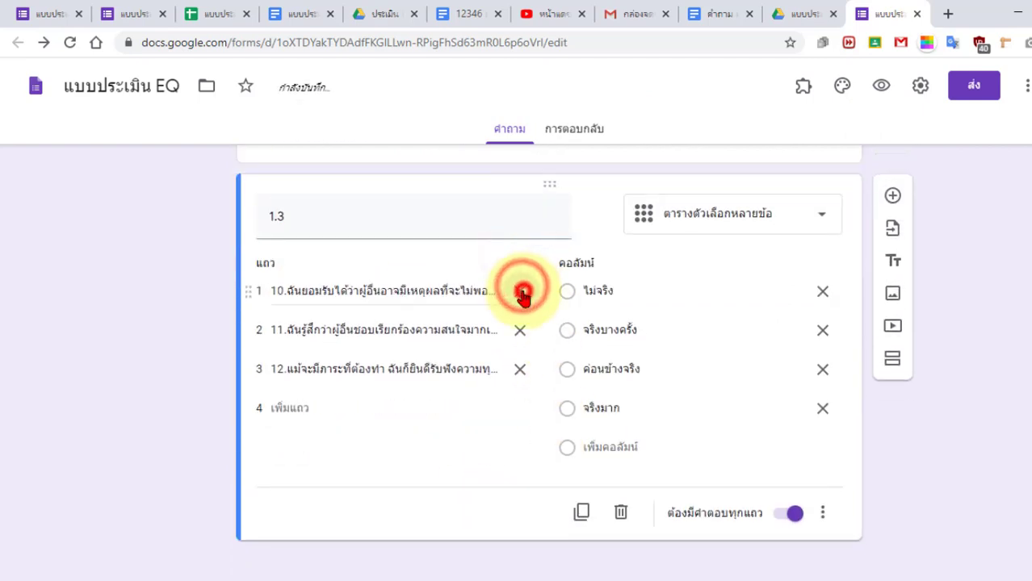
left_click(522, 292)
left_click(519, 294)
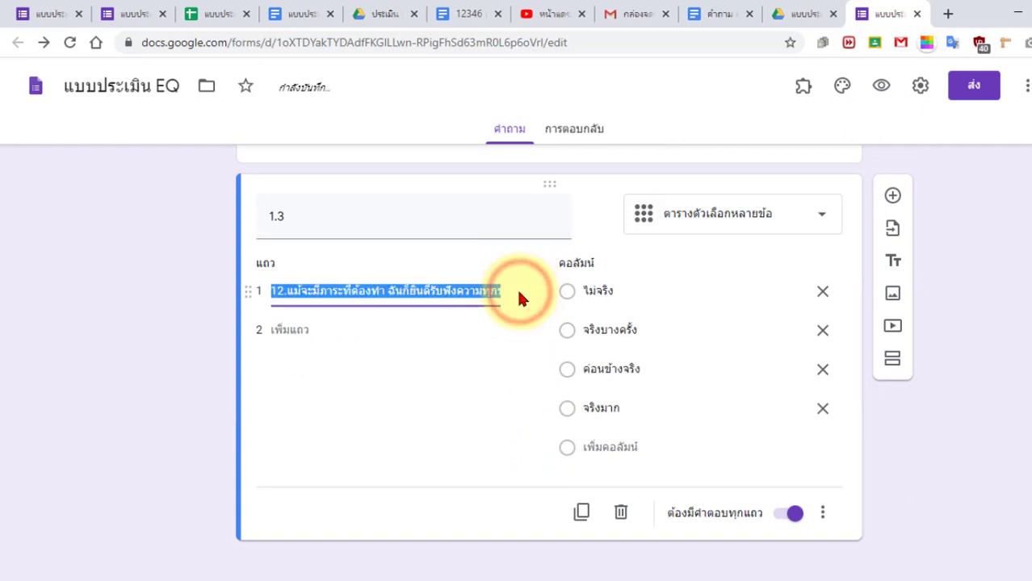
left_click(519, 297)
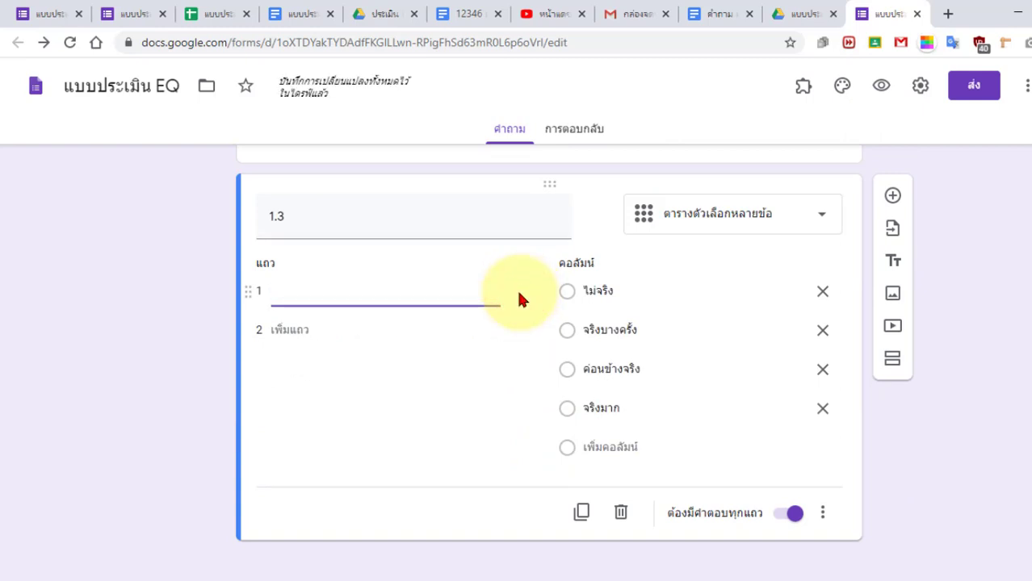
In the question document, copy statements 13 to 18 under 1.3 รับผิดชอบ.
left_click(701, 13)
scroll(206, 367, "down", 4)
scroll(198, 202, "up", 3)
left_click_drag(212, 335, 557, 453)
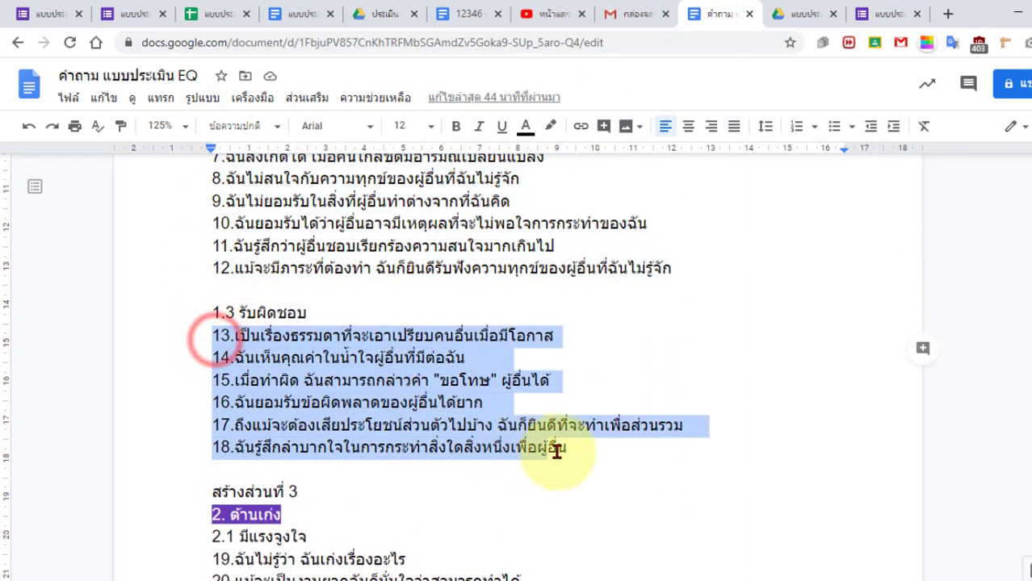
right_click(382, 394)
left_click(442, 191)
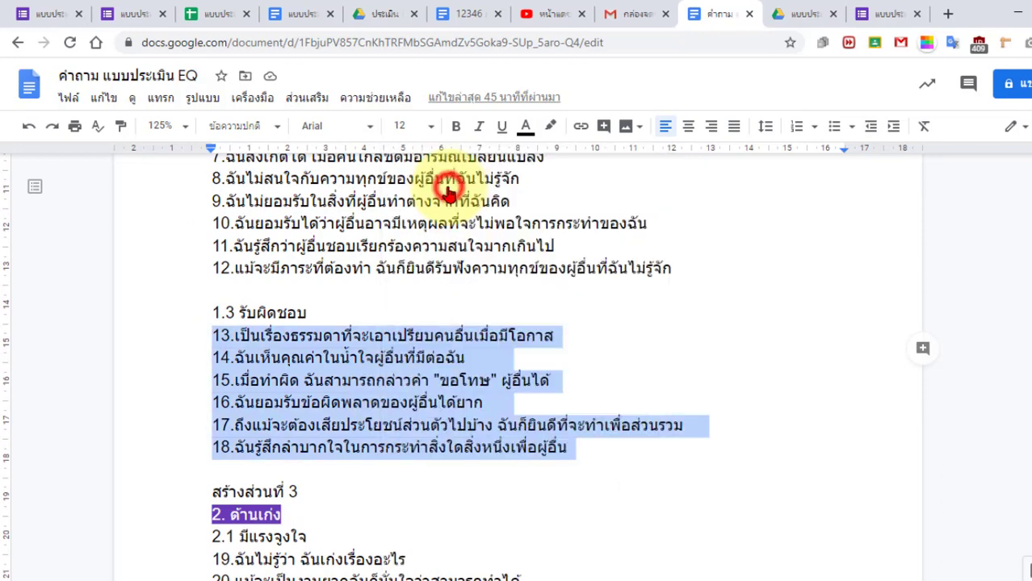
Back in the แบบประเมิน EQ form, paste statements 13 to 18 as plain text into the rows of question 1.3.
left_click(863, 15)
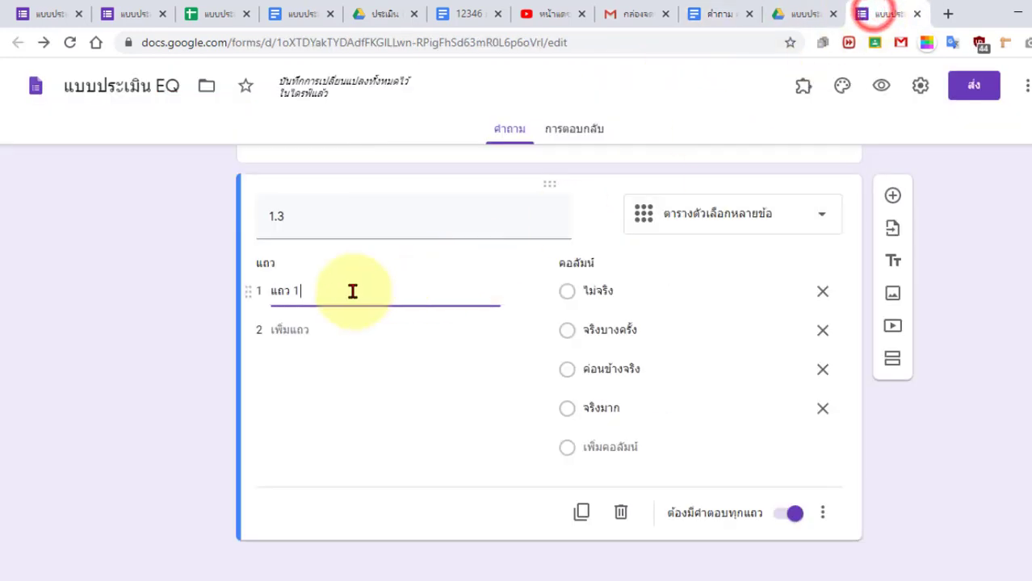
left_click_drag(320, 288, 269, 295)
right_click(267, 294)
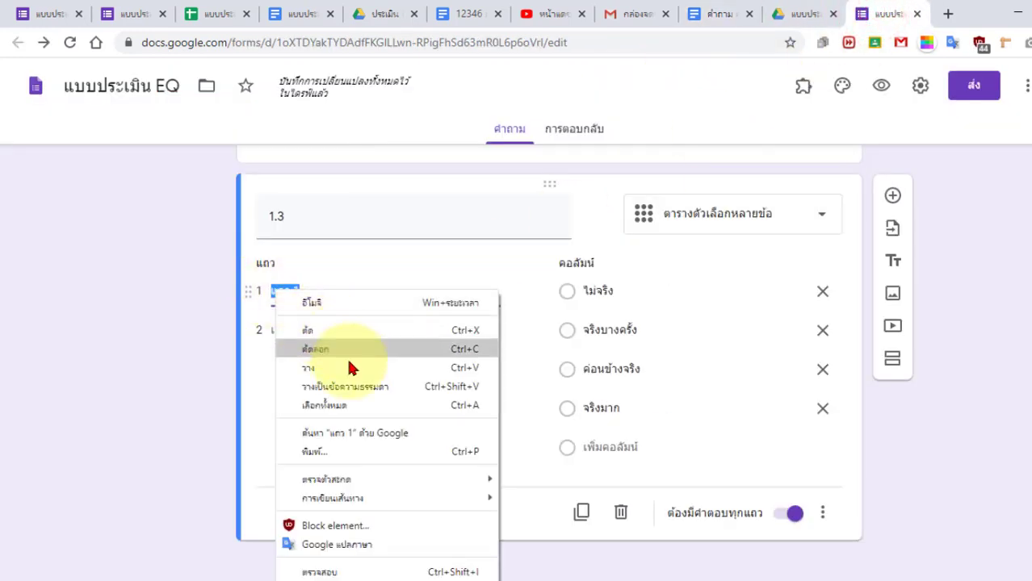
left_click(359, 387)
left_click(176, 358)
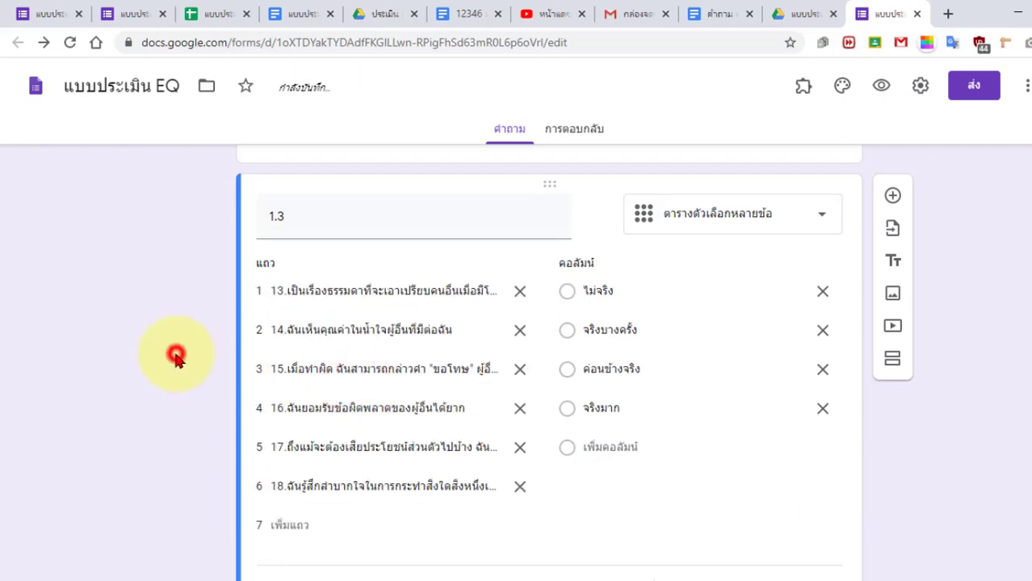
Duplicate grid question 1.3 and title the copy 2.1.
scroll(187, 363, "up", 6)
scroll(187, 363, "down", 3)
scroll(188, 363, "down", 3)
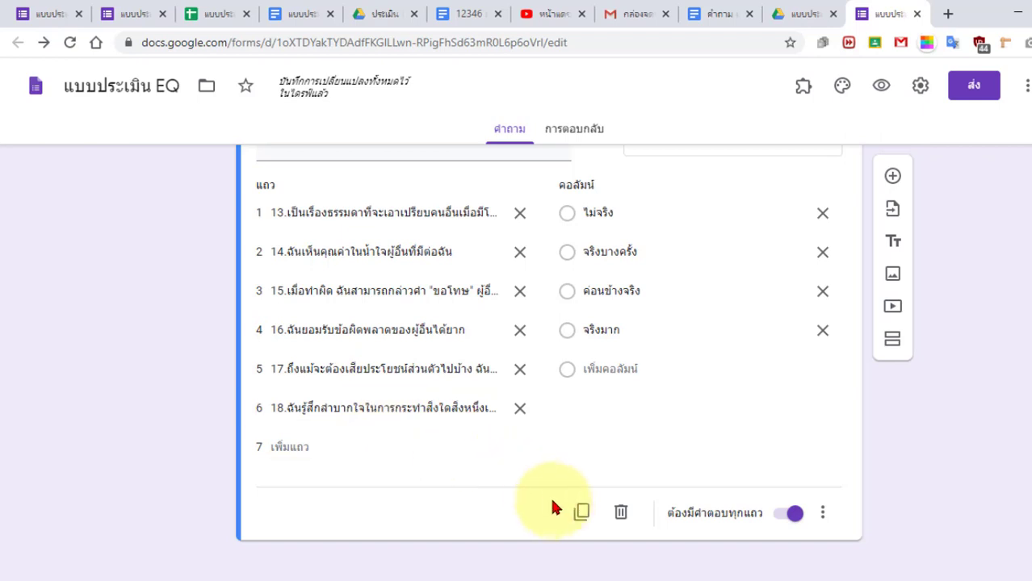
left_click(581, 514)
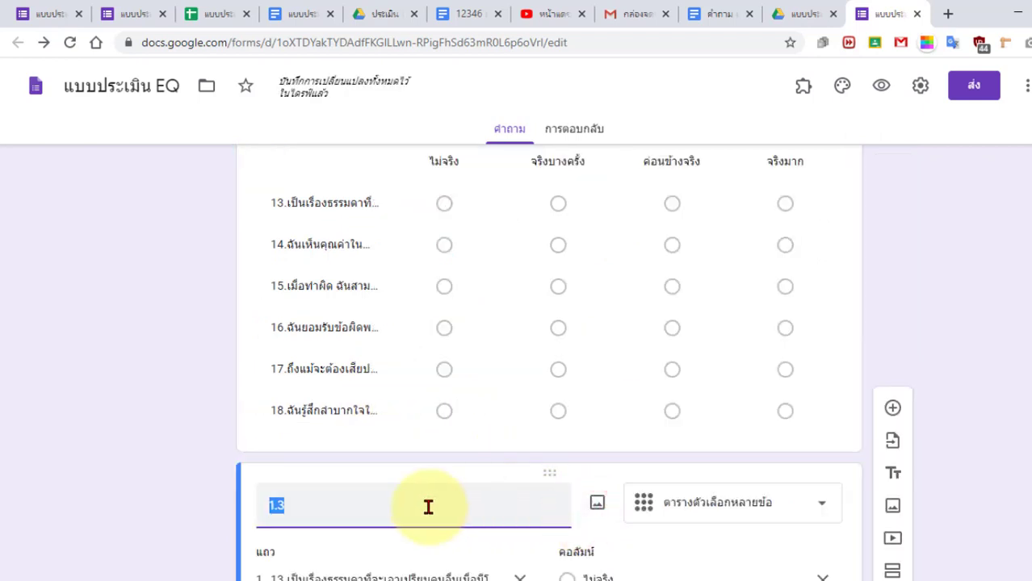
scroll(525, 553, "down", 5)
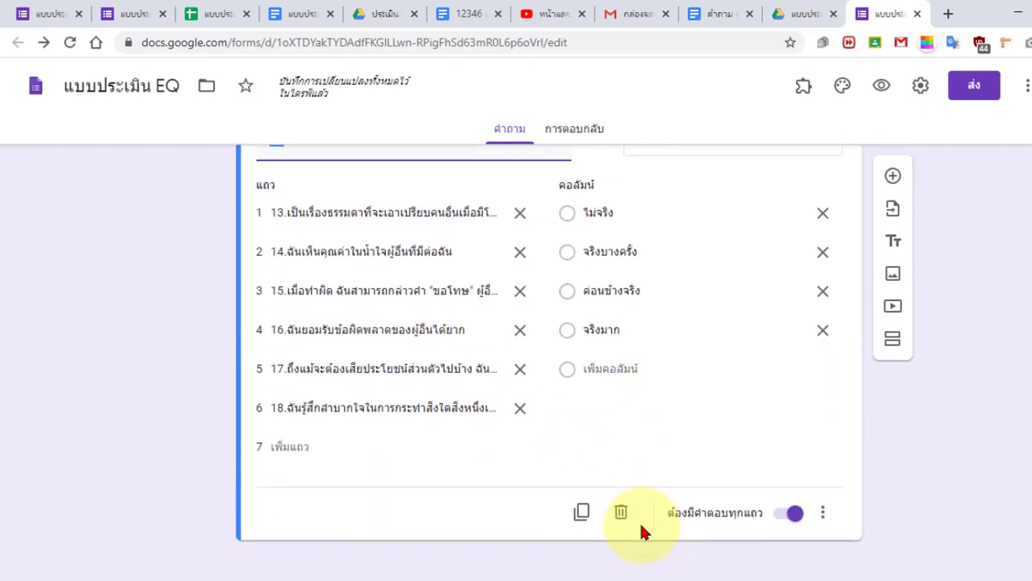
left_click(598, 533)
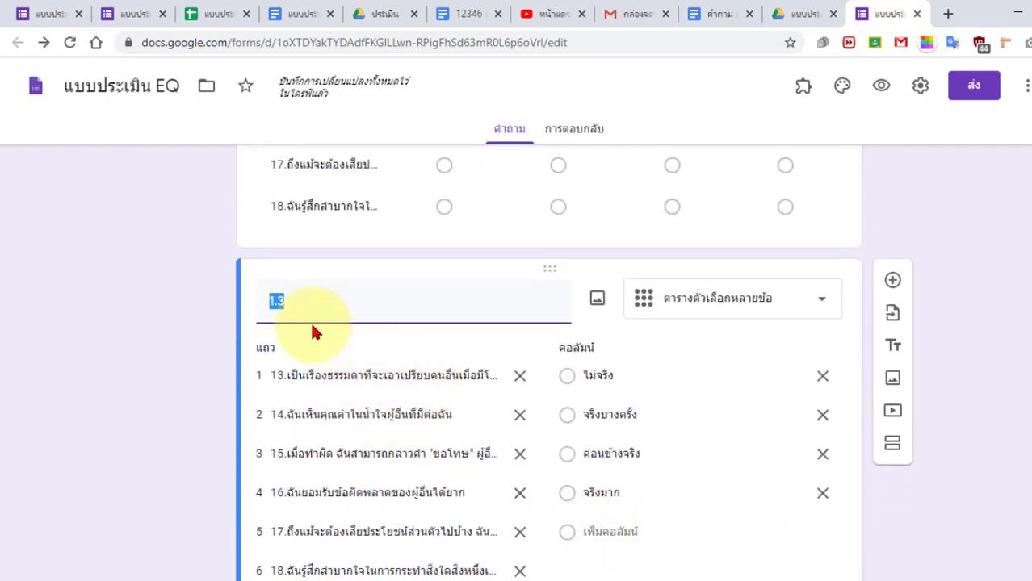
type("2.1")
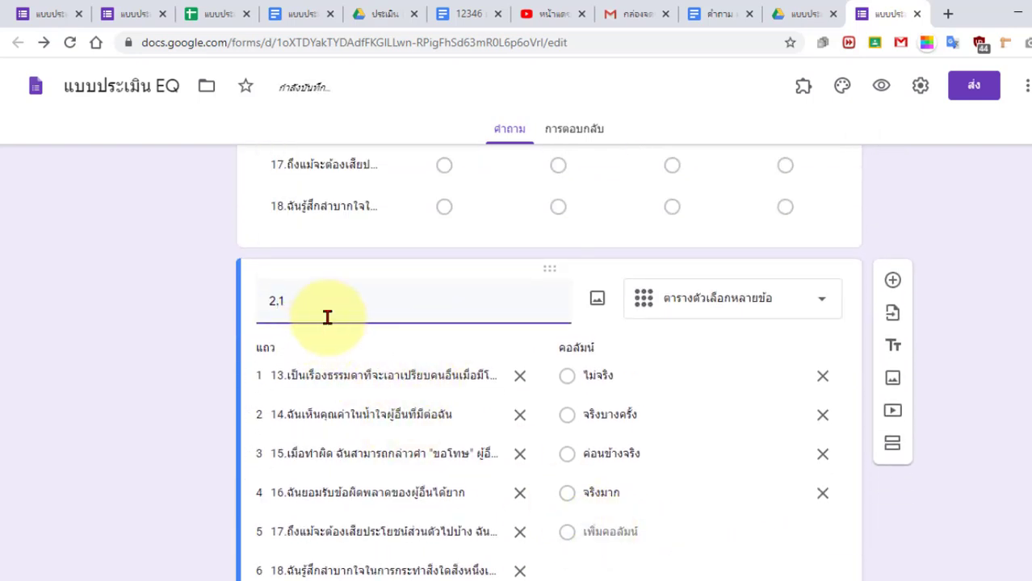
Insert a new section between questions 1.3 and 2.1, title it 2, and check the section heading in the question document.
scroll(361, 380, "up", 3)
scroll(359, 407, "up", 1)
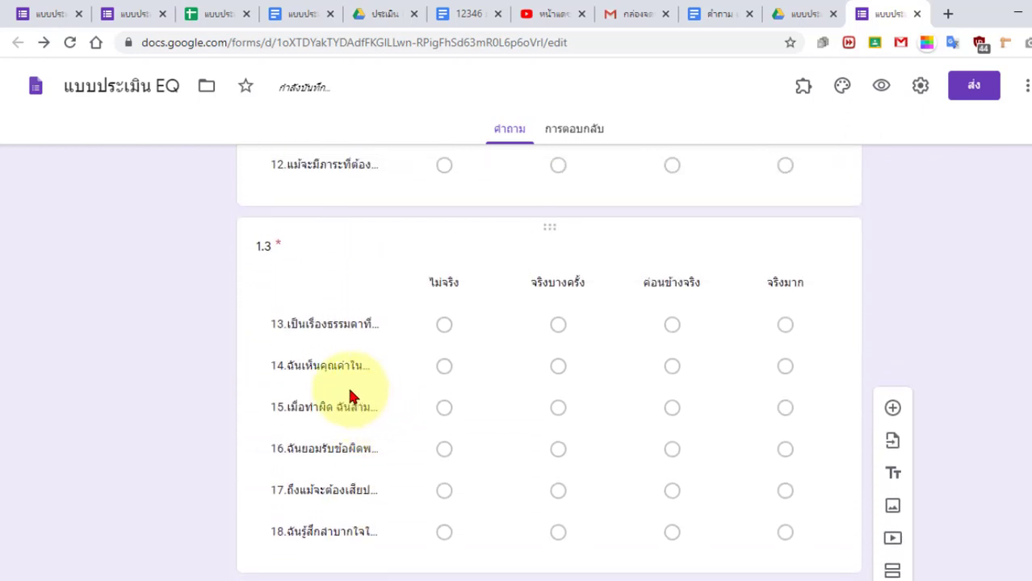
left_click(349, 392)
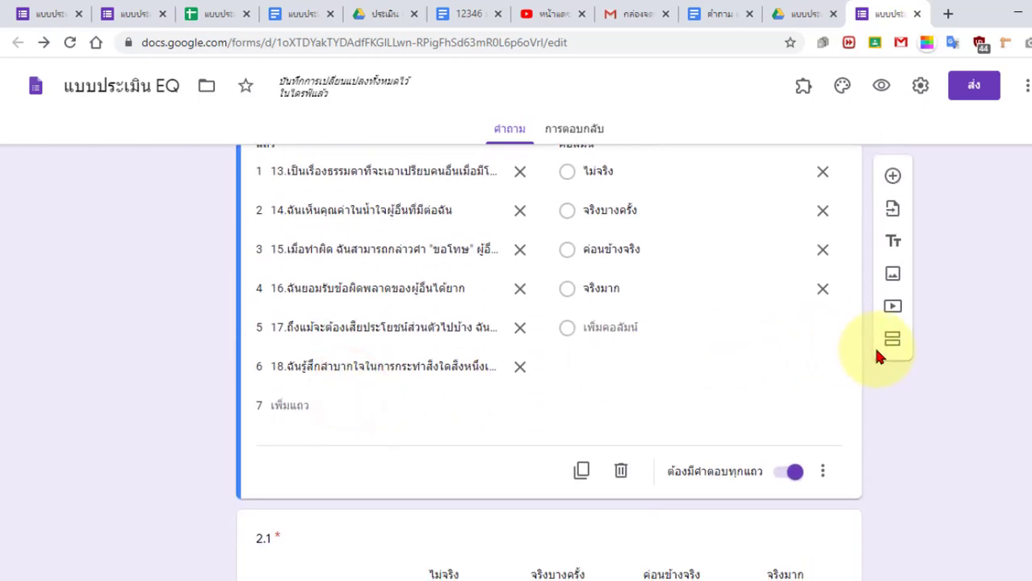
left_click(892, 343)
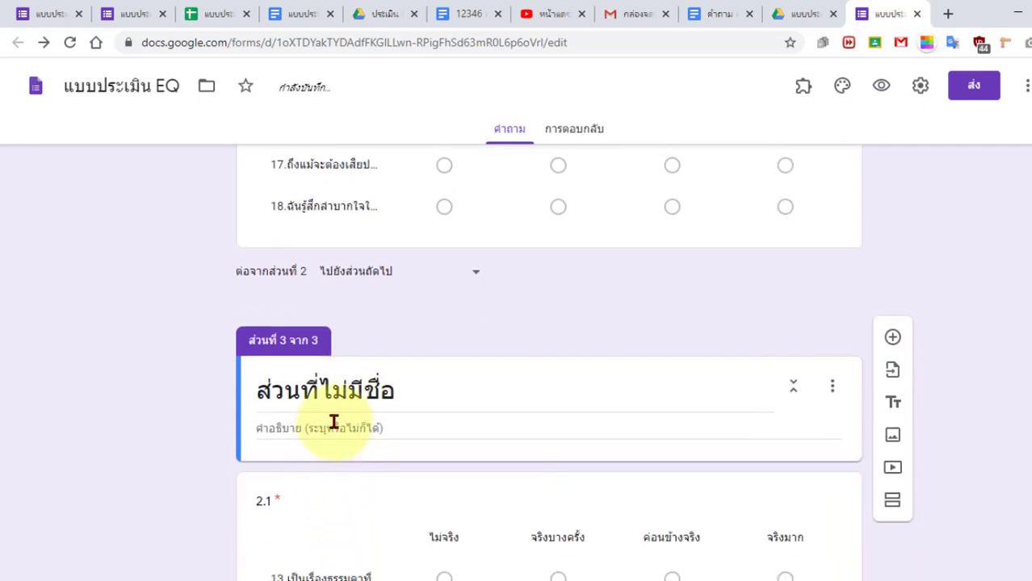
left_click(342, 397)
type("2")
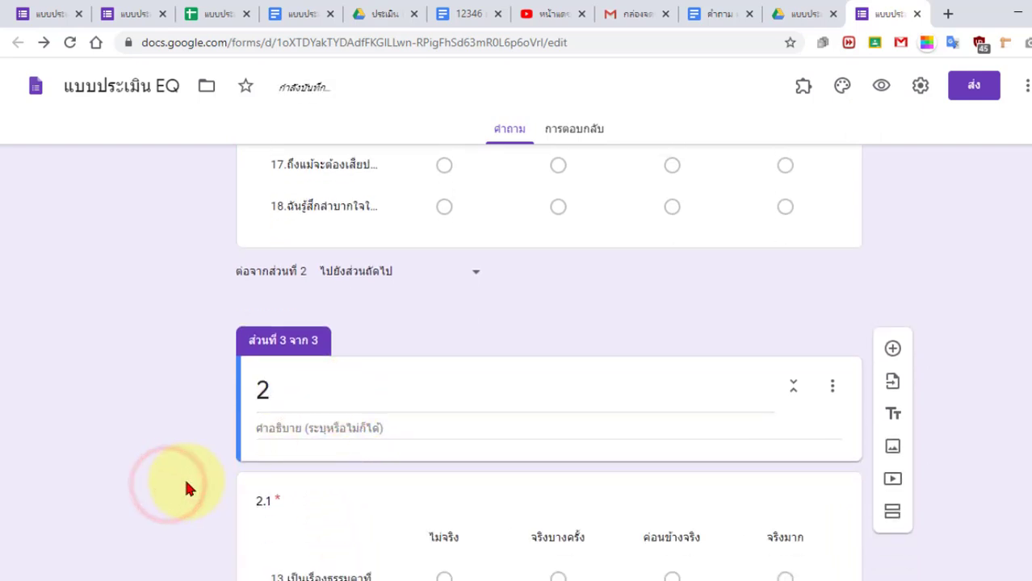
scroll(186, 476, "down", 2)
left_click(277, 229)
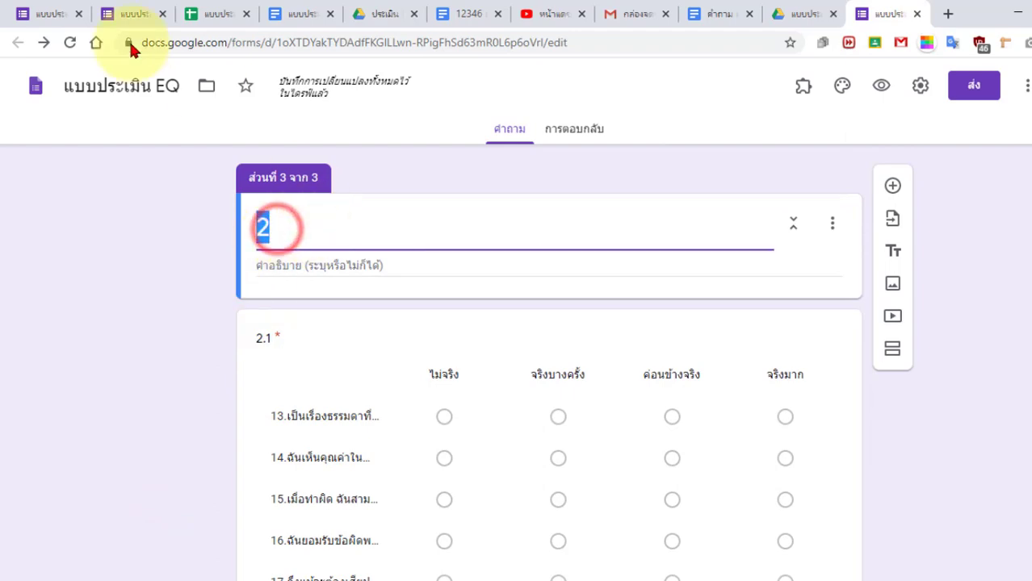
left_click(705, 17)
scroll(339, 436, "down", 2)
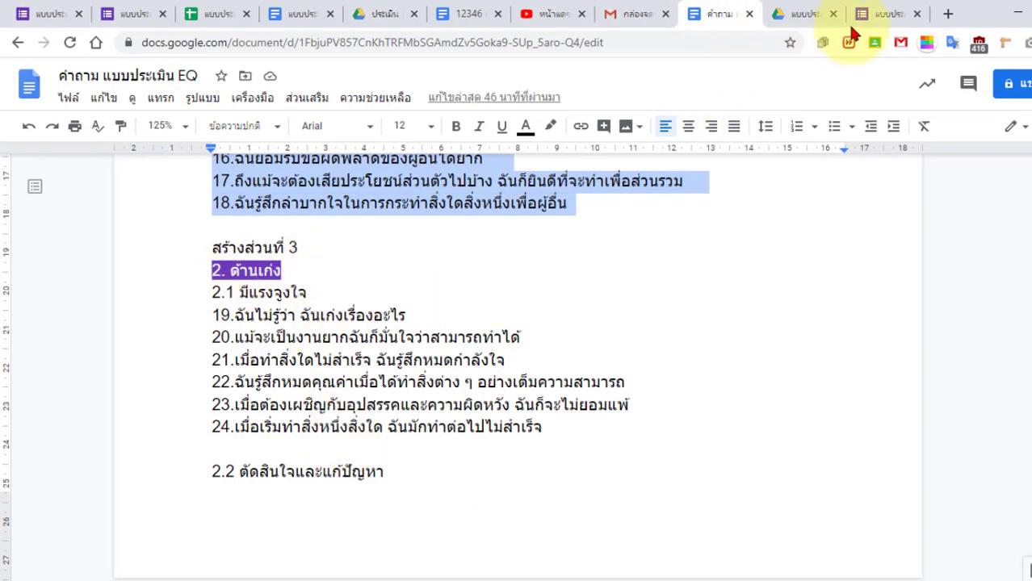
left_click(875, 15)
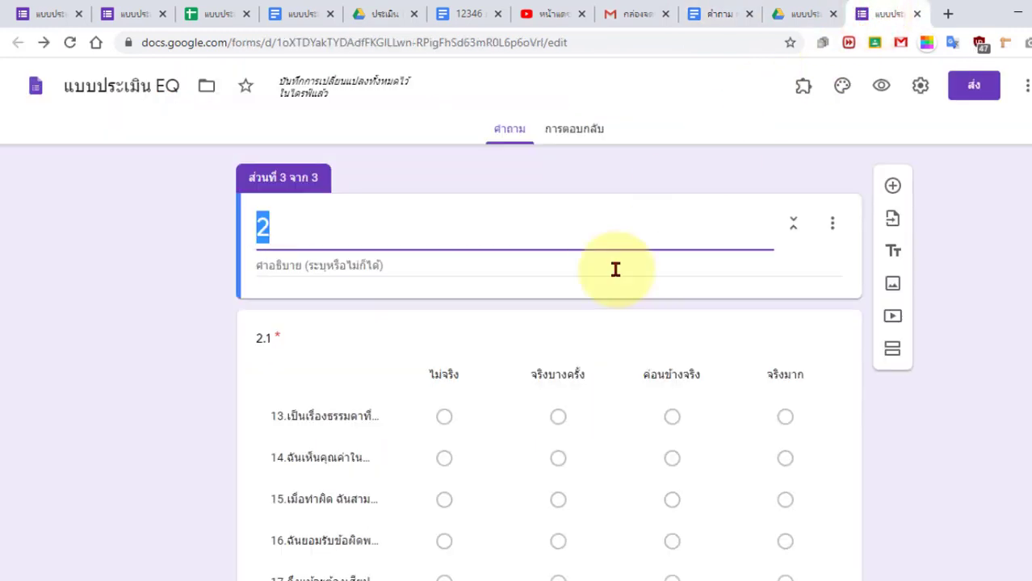
left_click(166, 438)
Remove statements 13 to 18 from the rows of question 2.1, leaving one empty row.
scroll(323, 415, "down", 2)
left_click(321, 290)
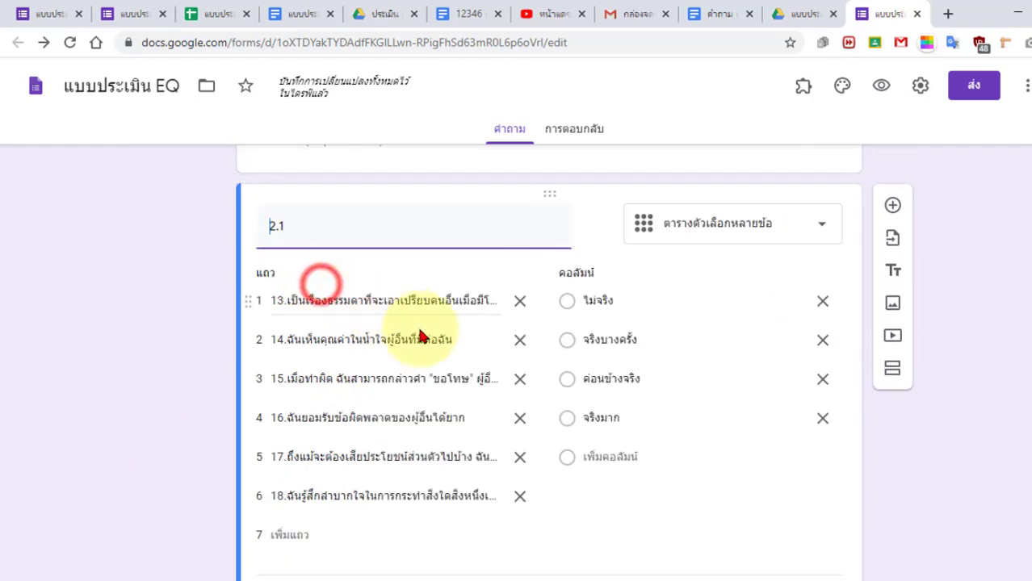
left_click(519, 301)
left_click(519, 301)
left_click(519, 301)
left_click(519, 301)
left_click(520, 301)
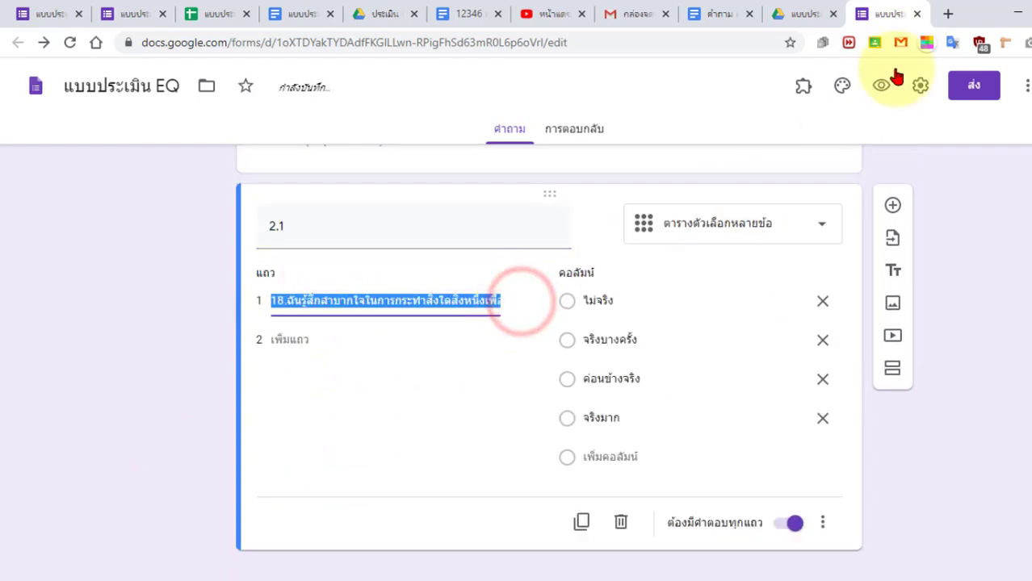
key("BackSpace")
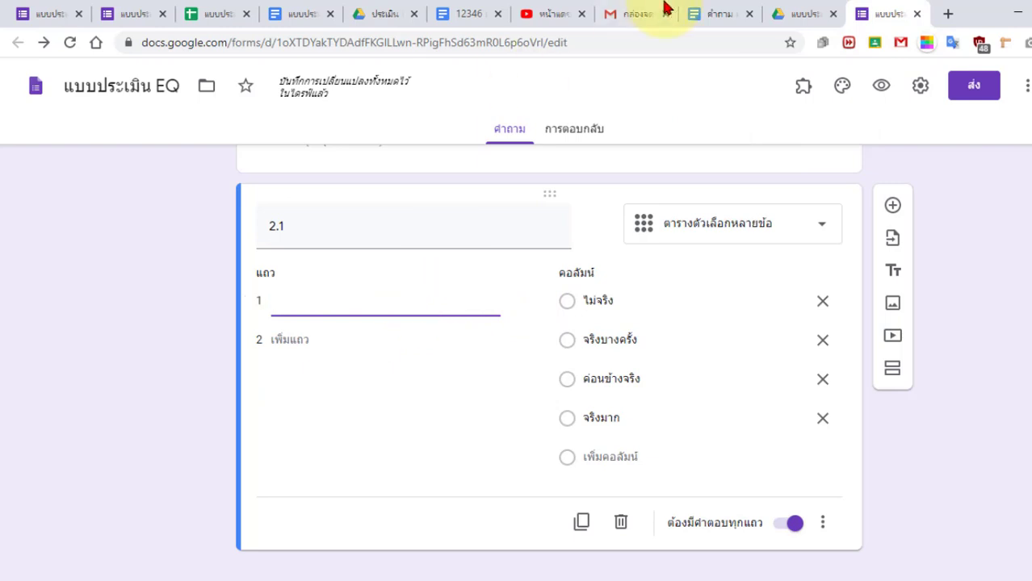
In the question document, copy statements 19 to 24 under 2.1 มีแรงจูงใจ.
left_click(721, 16)
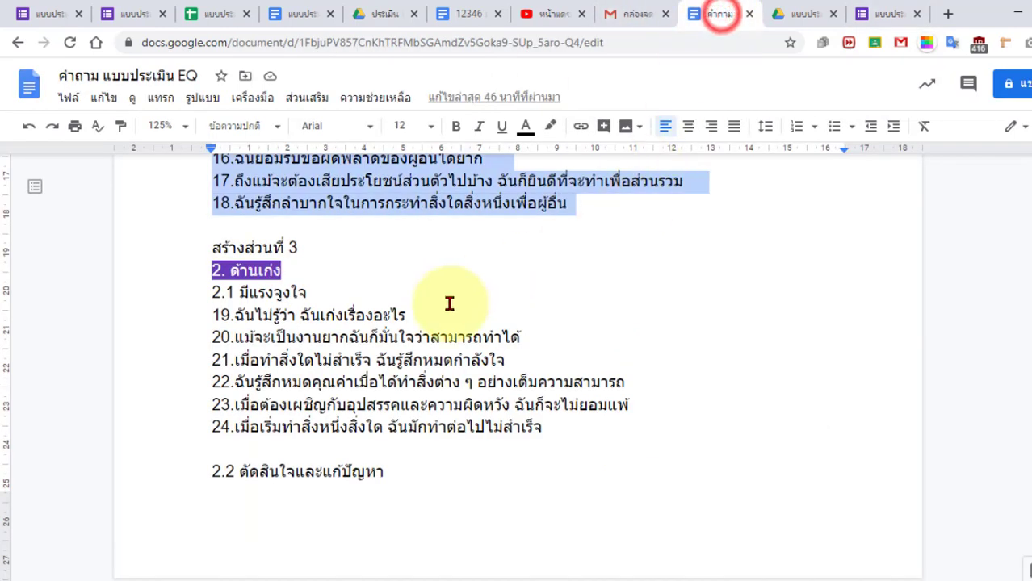
left_click(212, 317)
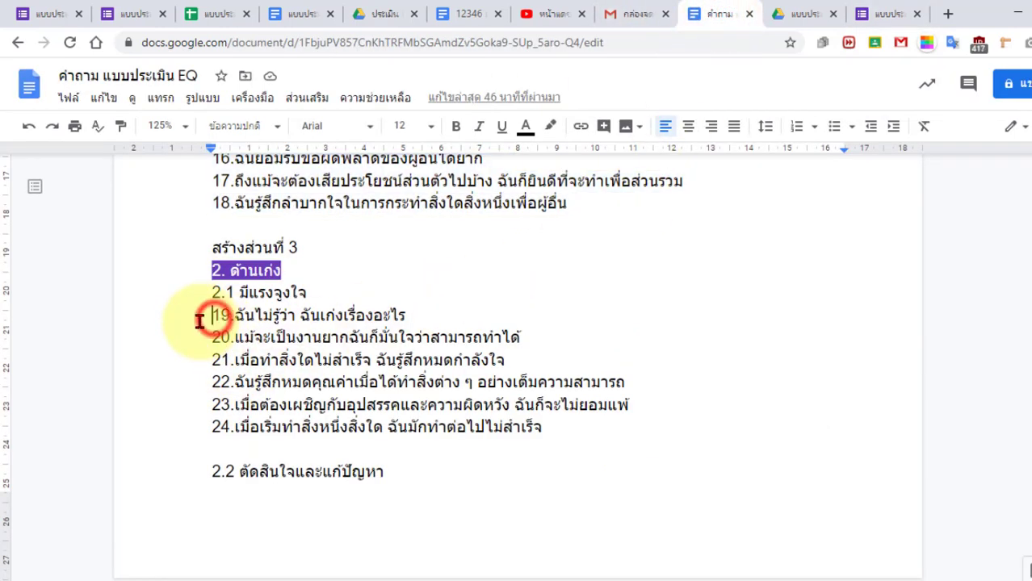
left_click_drag(212, 316, 545, 428)
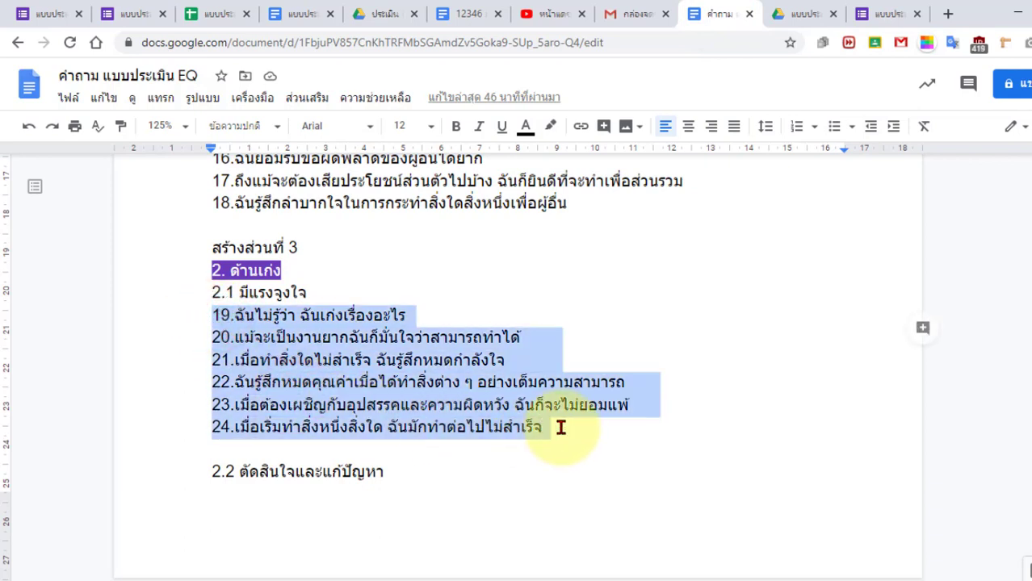
right_click(462, 365)
left_click(521, 195)
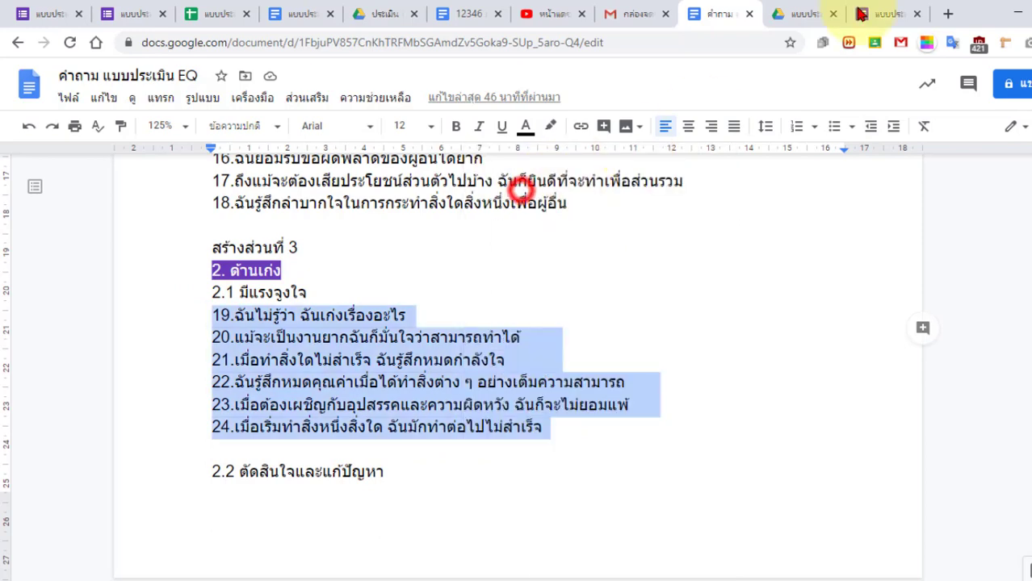
Back in the แบบประเมิน EQ form, paste statements 19 to 24 as the rows of question 2.1.
left_click(885, 14)
left_click_drag(314, 298, 230, 299)
key("ctrl+v")
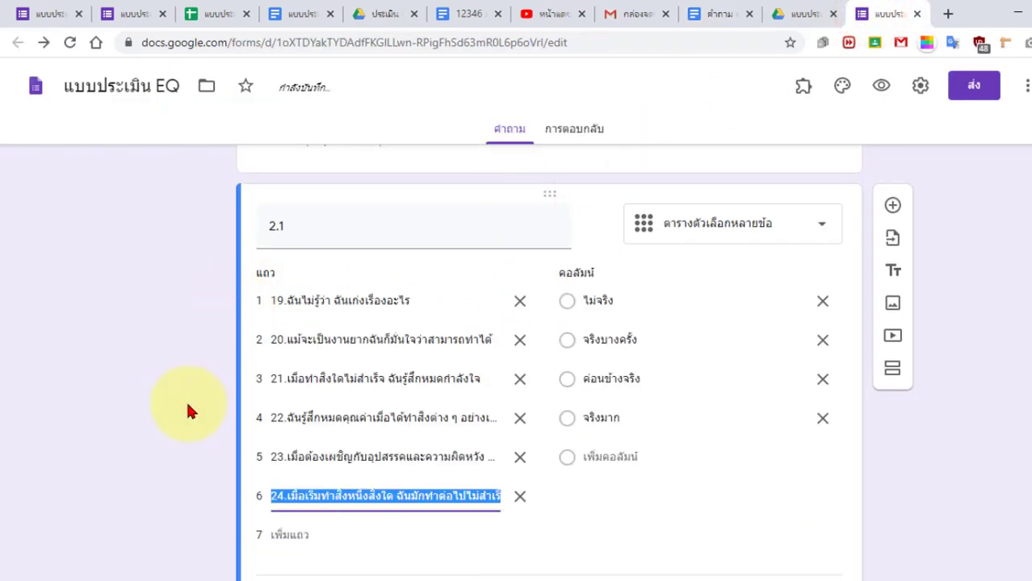
Duplicate grid question 2.1 and title the copy 2.2.
left_click(187, 408)
scroll(565, 452, "down", 1)
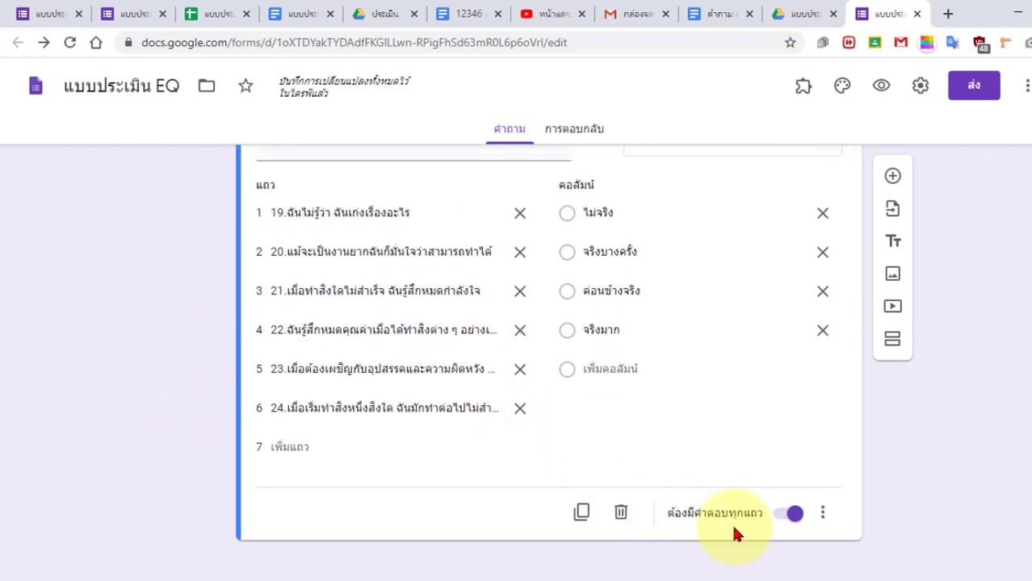
left_click(583, 514)
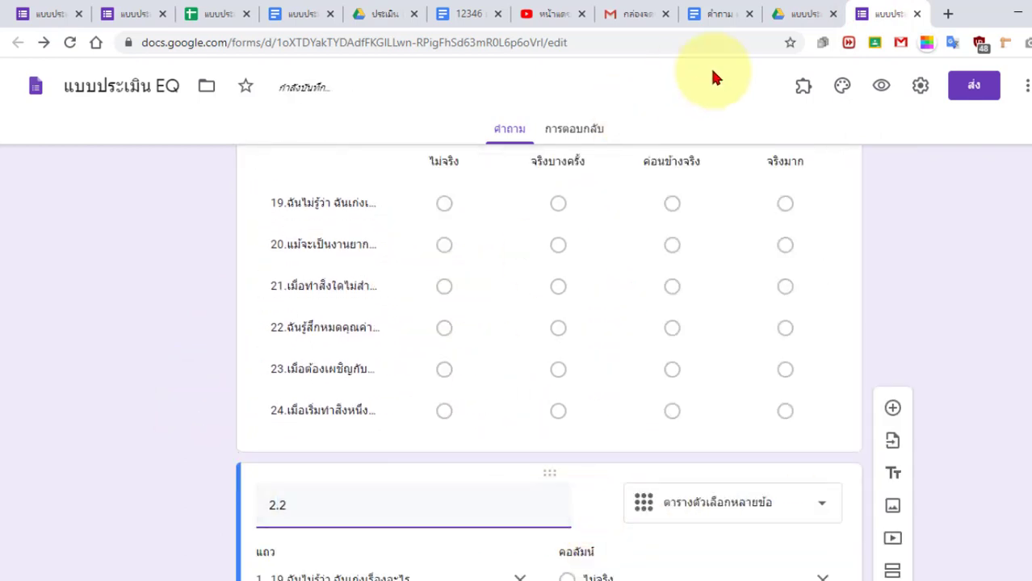
In the question document, copy statements 25 to 30 under 2.2 ตัดสินใจและแก้ปัญหา.
left_click(748, 16)
scroll(543, 281, "down", 3)
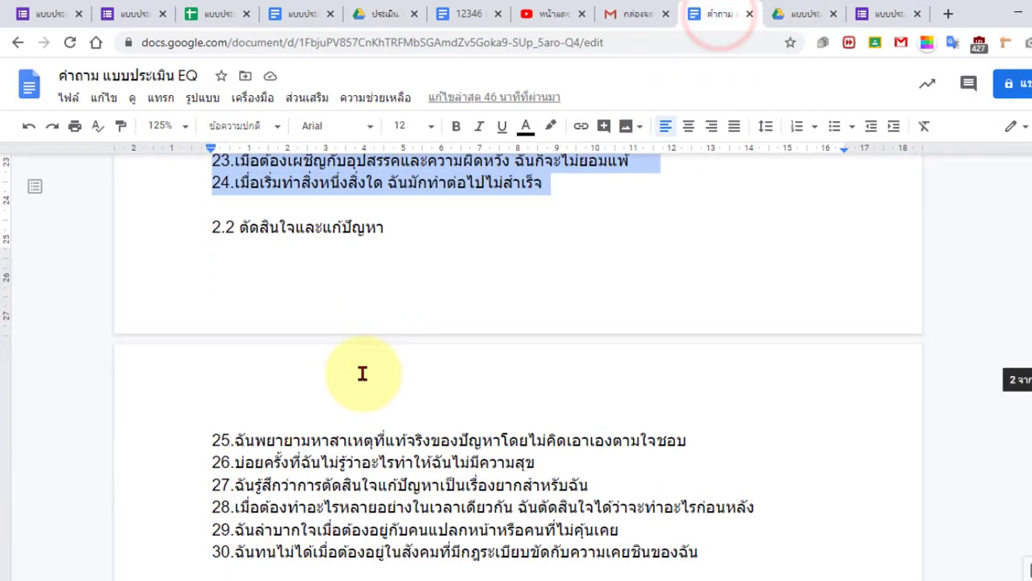
left_click(215, 443)
scroll(640, 516, "down", 2)
left_click(714, 387, "shift")
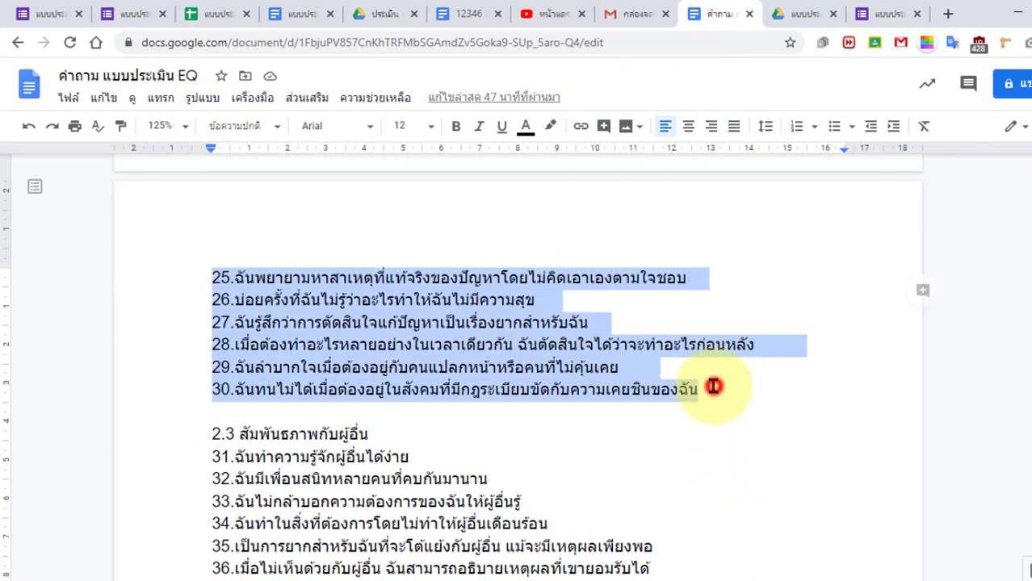
right_click(502, 348)
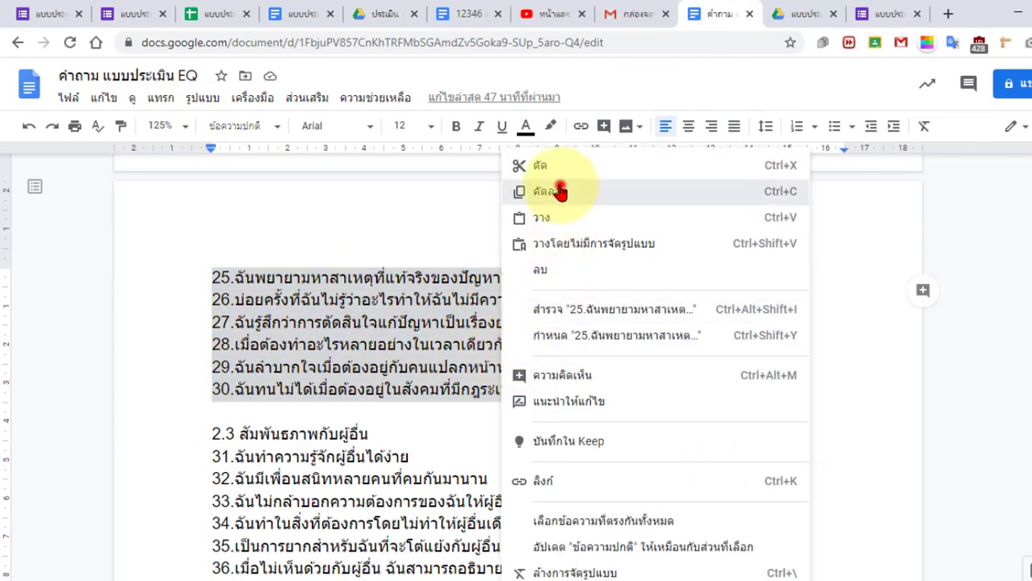
left_click(559, 191)
Back in the แบบประเมิน EQ form, remove statements 19 to 24 from the rows of question 2.2, leaving one empty row.
left_click(880, 14)
scroll(380, 412, "down", 3)
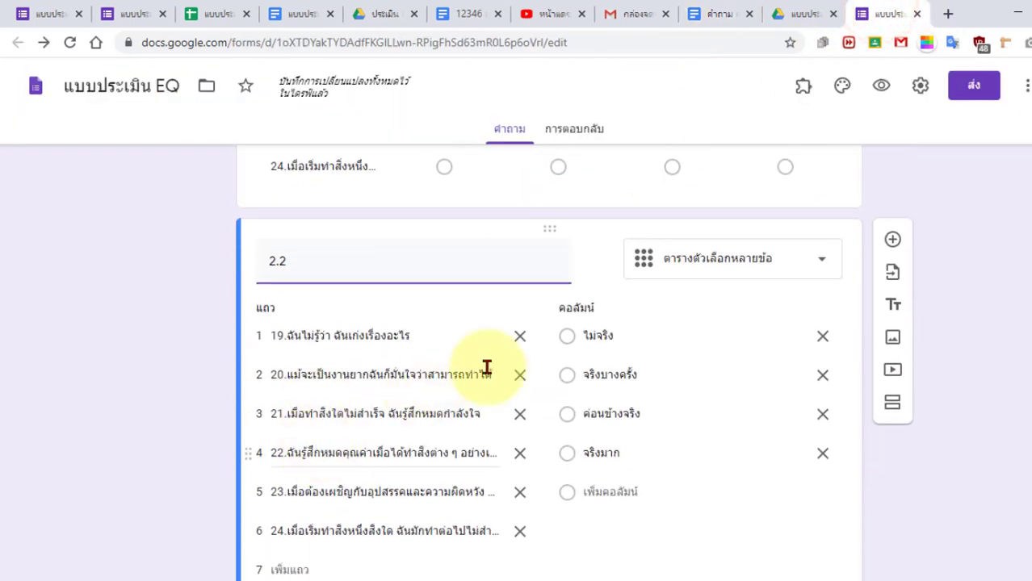
left_click(520, 337)
left_click(520, 337)
left_click(520, 336)
left_click(520, 337)
left_click(520, 336)
key("BackSpace")
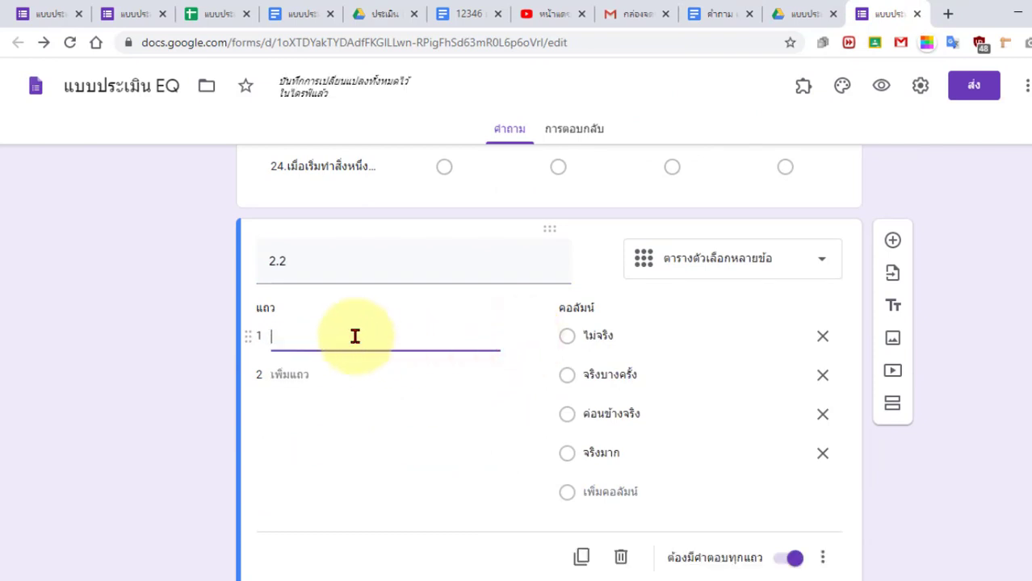
Paste statements 25 to 30 as the rows of question 2.2 and duplicate the question.
right_click(354, 335)
left_click(423, 205)
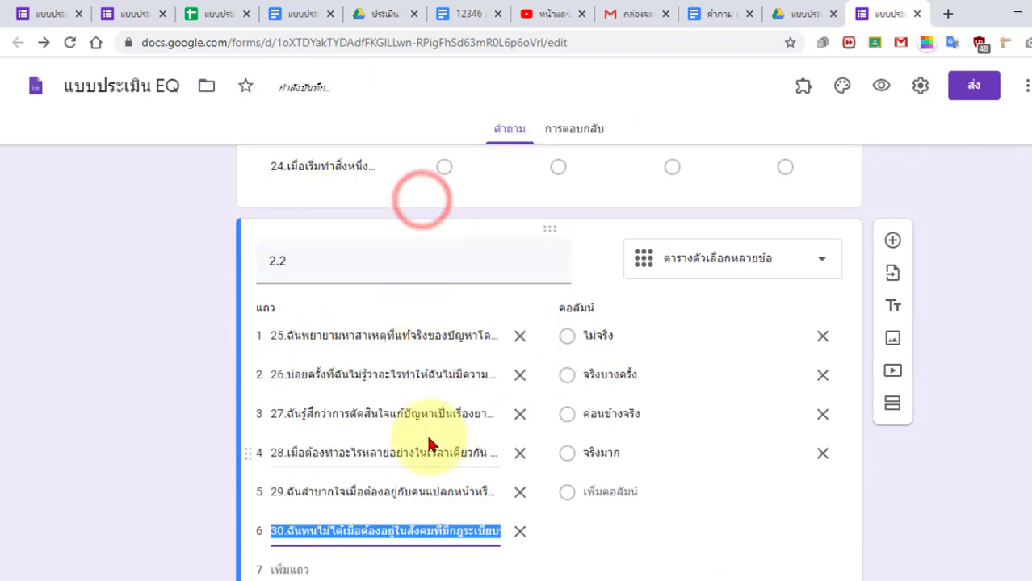
scroll(430, 446, "down", 2)
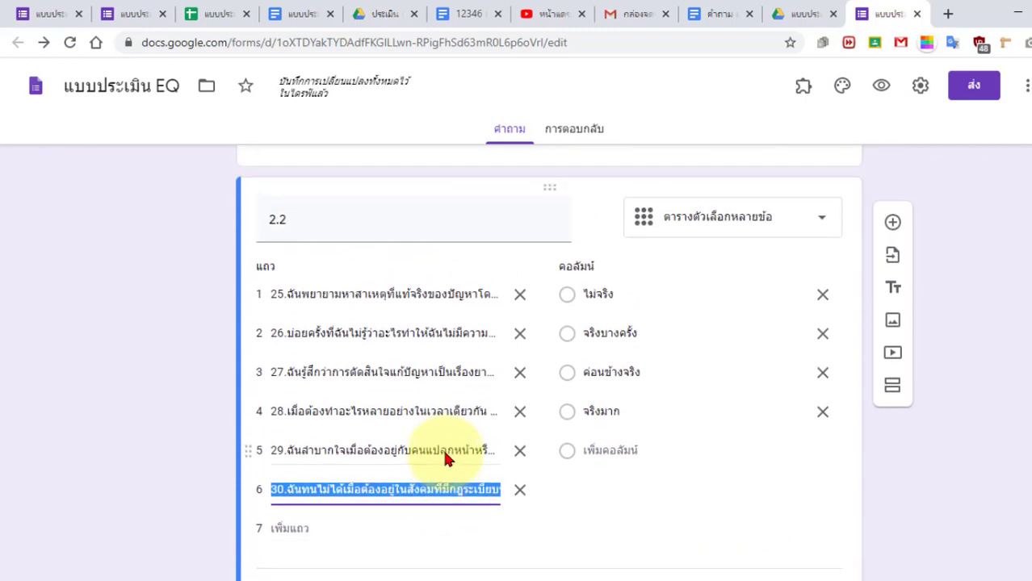
left_click(582, 512)
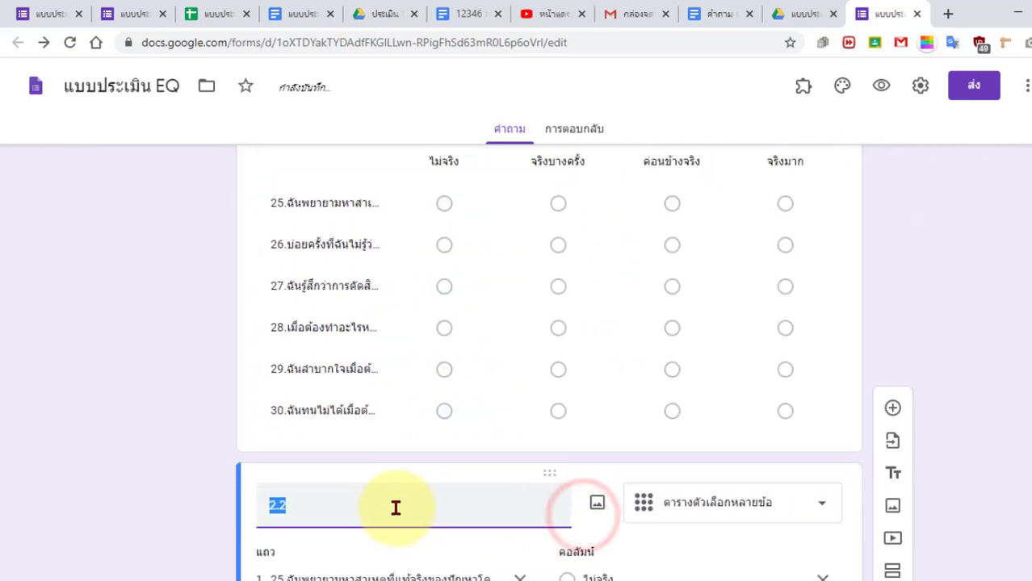
Title the duplicated question 2.3 and remove statements 25 to 30 from its rows, leaving one empty row.
left_click(168, 485)
scroll(440, 444, "down", 4)
left_click(520, 255)
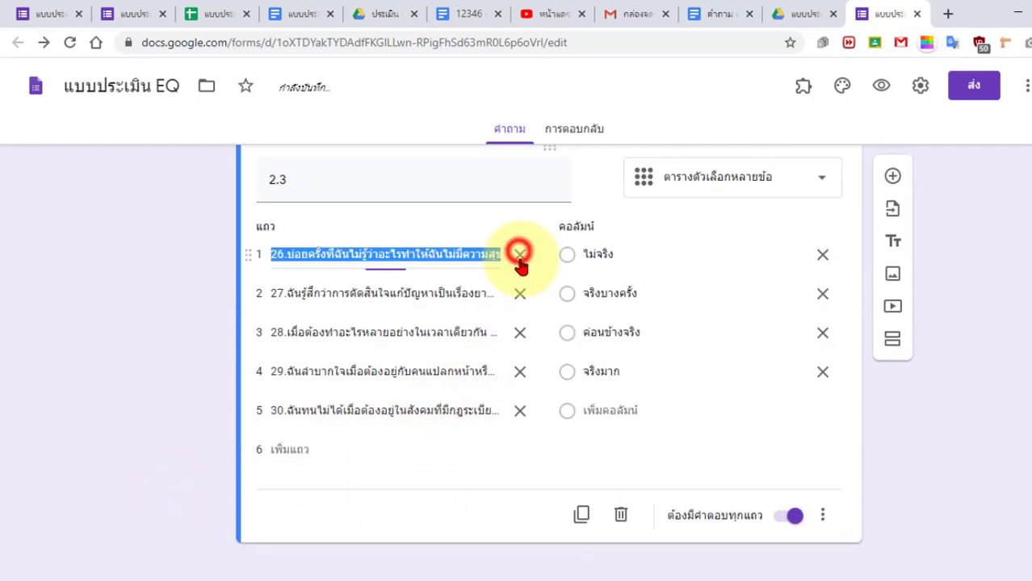
left_click(519, 254)
left_click(519, 292)
left_click(519, 292)
left_click(519, 293)
key("BackSpace")
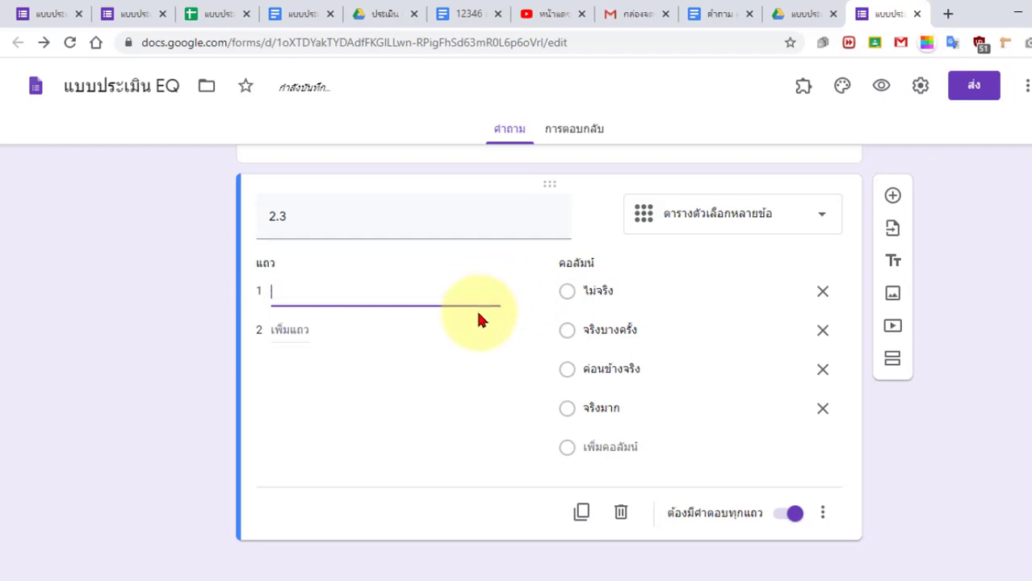
left_click(196, 323)
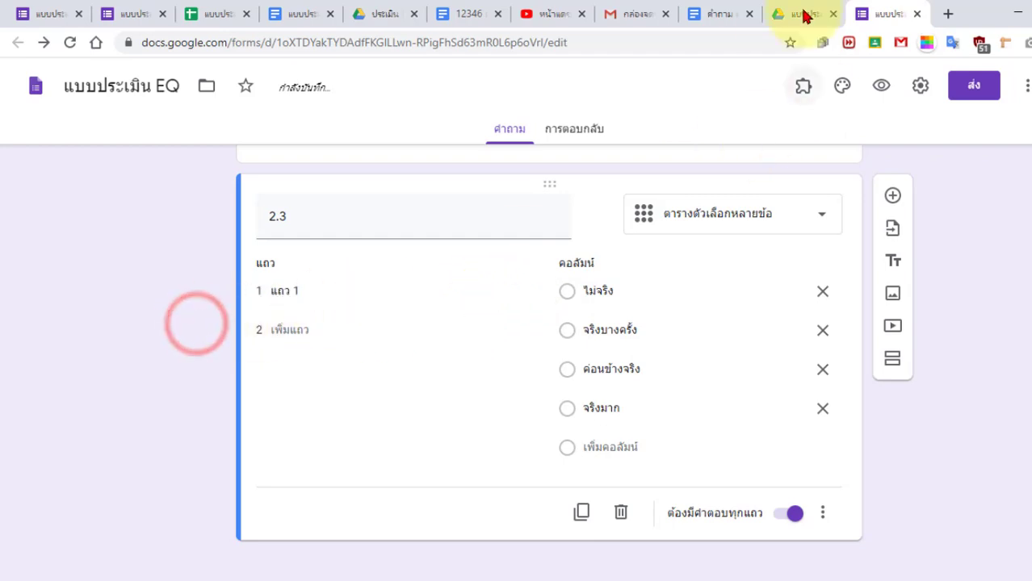
In the question document, copy statements 31 to 36 under 2.3 สัมพันธภาพกับผู้อื่น.
left_click(708, 14)
scroll(397, 361, "down", 3)
left_click_drag(206, 213, 673, 323)
right_click(371, 282)
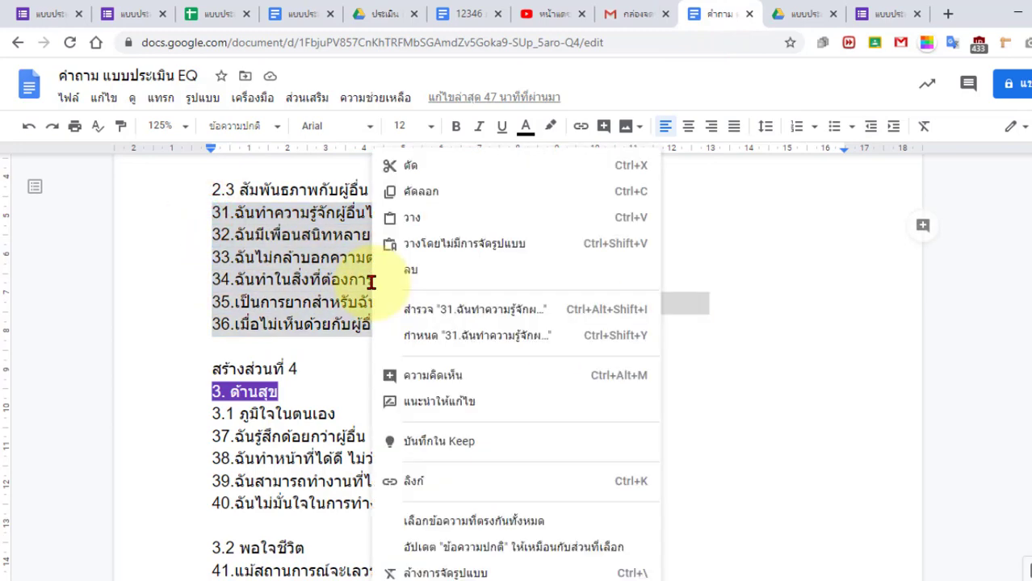
left_click(433, 192)
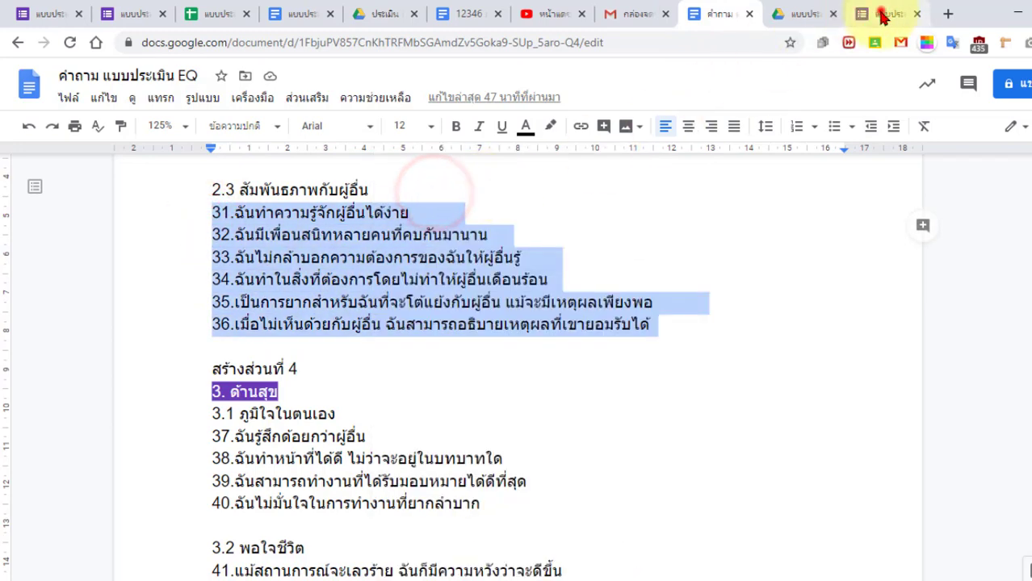
Back in the แบบประเมิน EQ form, paste statements 31 to 36 as the rows of question 2.3.
left_click(882, 14)
left_click(295, 286)
right_click(293, 291)
left_click(393, 385)
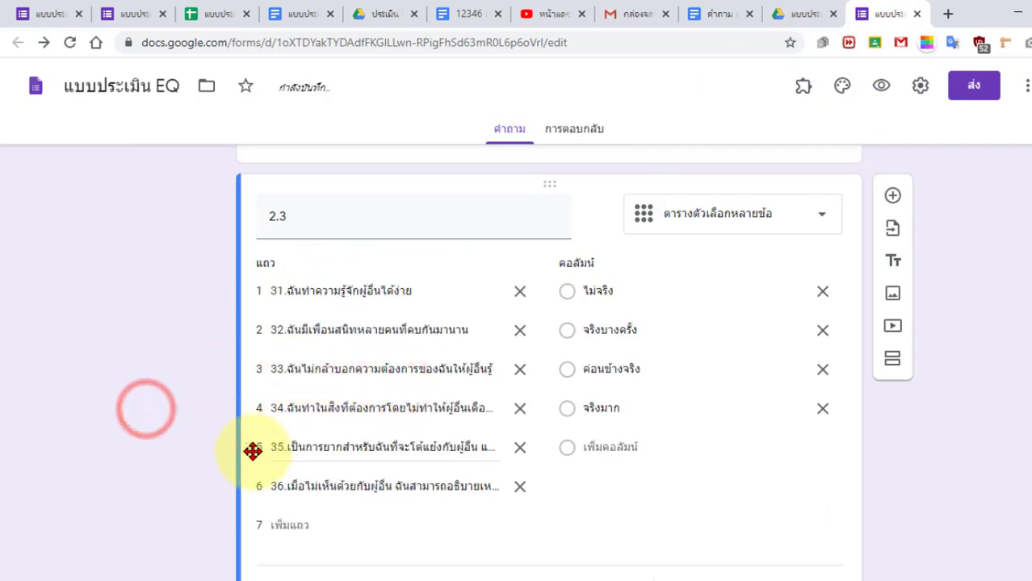
Add a new section after question 2.3 and title it 3.
scroll(252, 450, "down", 1)
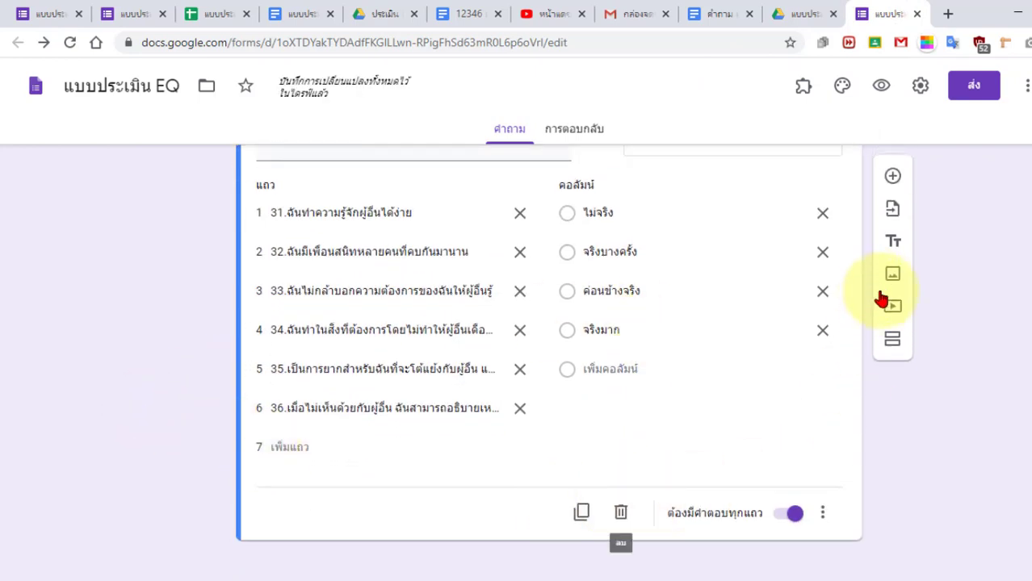
left_click(892, 339)
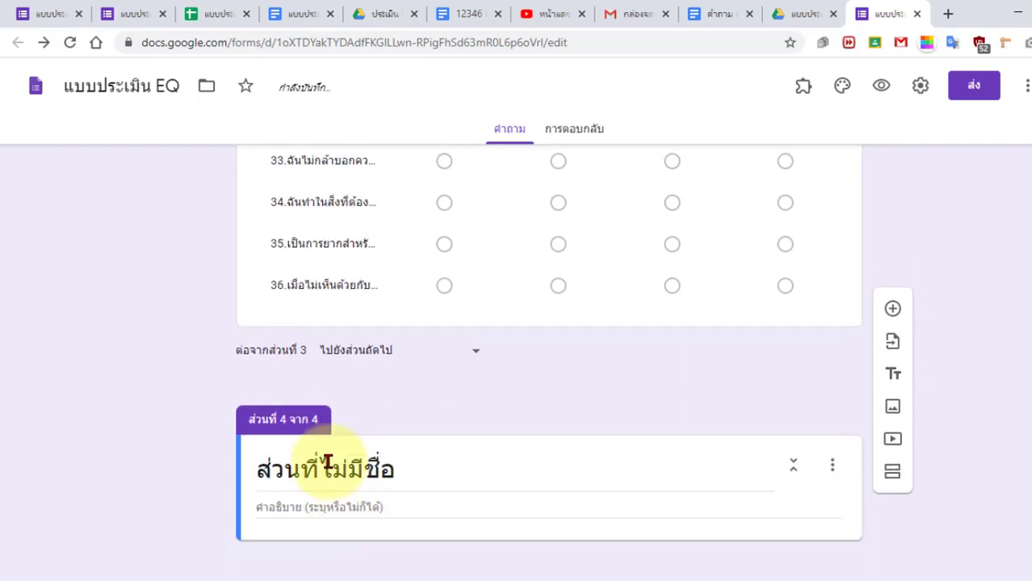
left_click(314, 473)
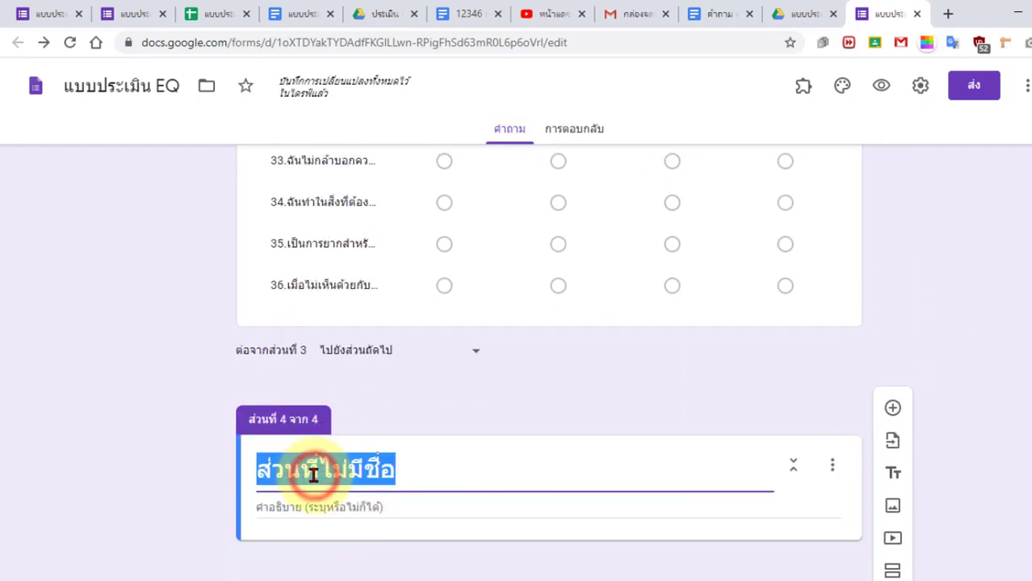
type("3")
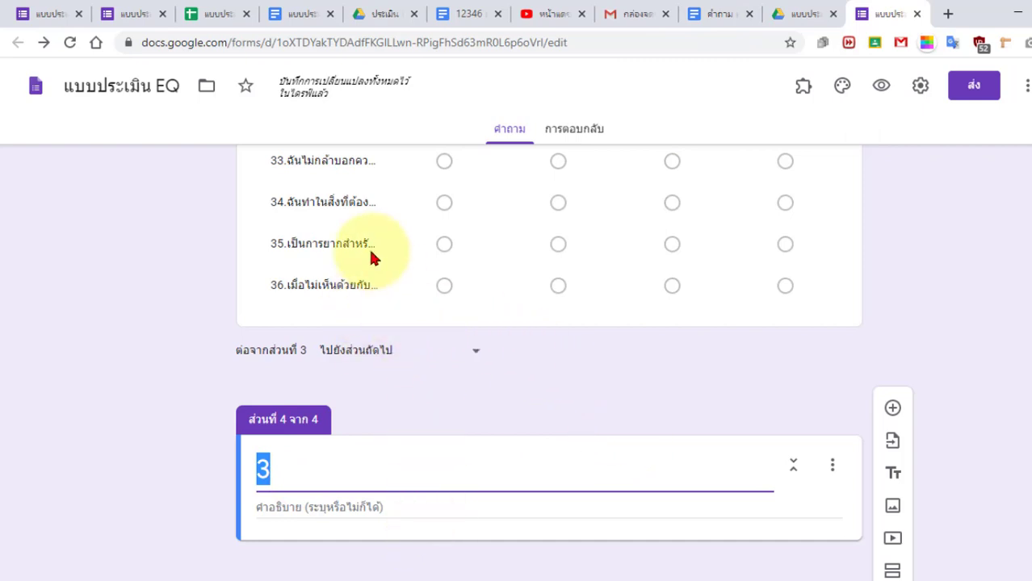
Duplicate question 2.3, move the copy below the header of section 3 and title it 3.1.
scroll(380, 331, "up", 2)
left_click(379, 324)
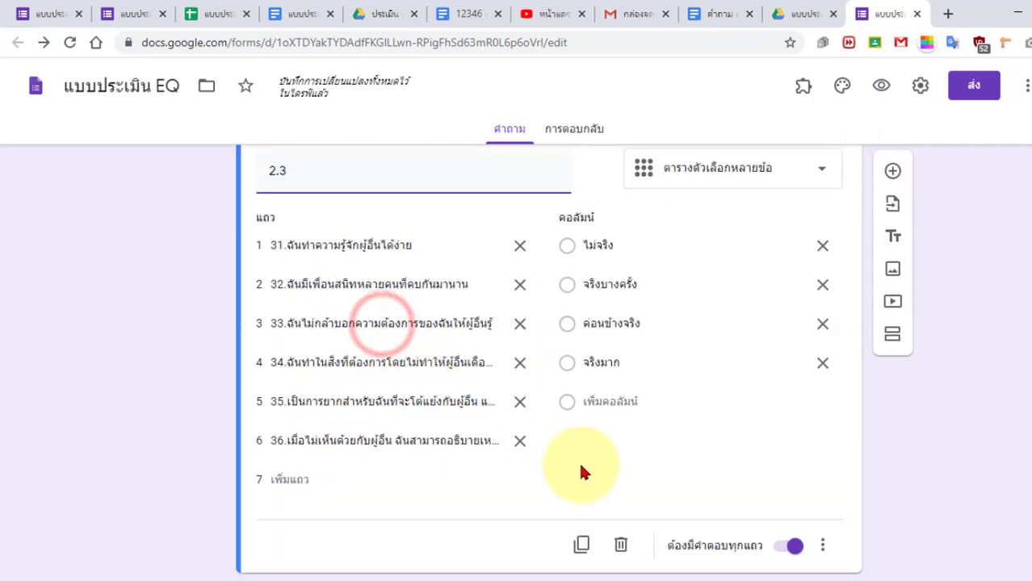
left_click(568, 398)
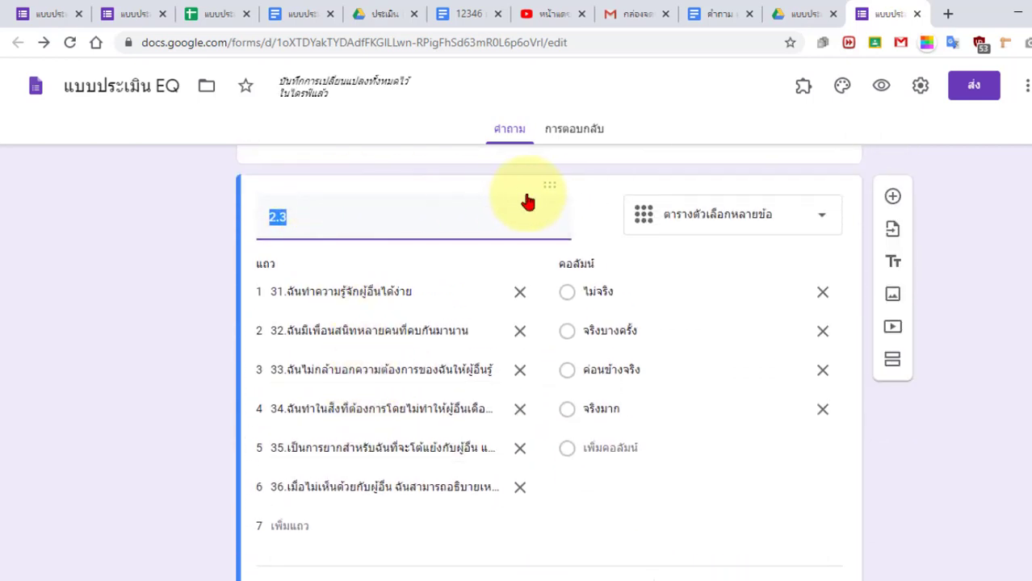
left_click_drag(546, 187, 555, 439)
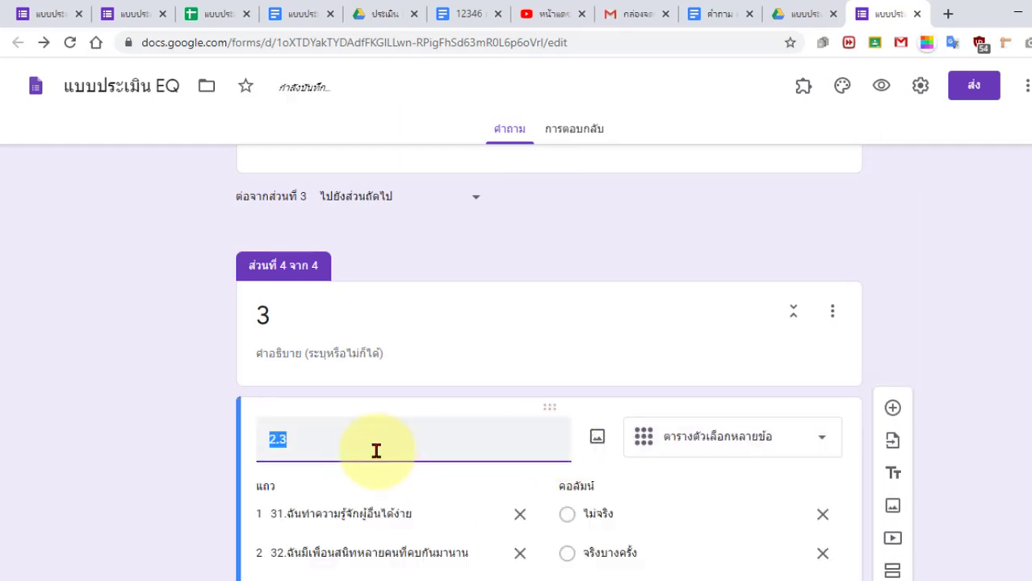
type("3.1")
Remove statements 31 to 36 from the rows of question 3.1, leaving one empty row.
scroll(393, 459, "down", 2)
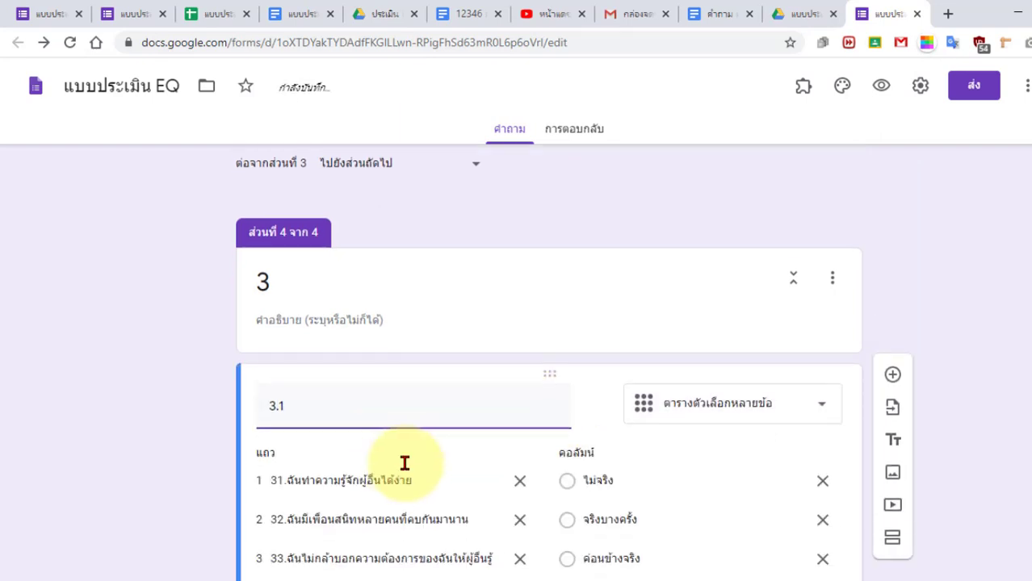
left_click(520, 351)
left_click(520, 351)
left_click(520, 352)
left_click(520, 352)
left_click(519, 351)
key("Delete")
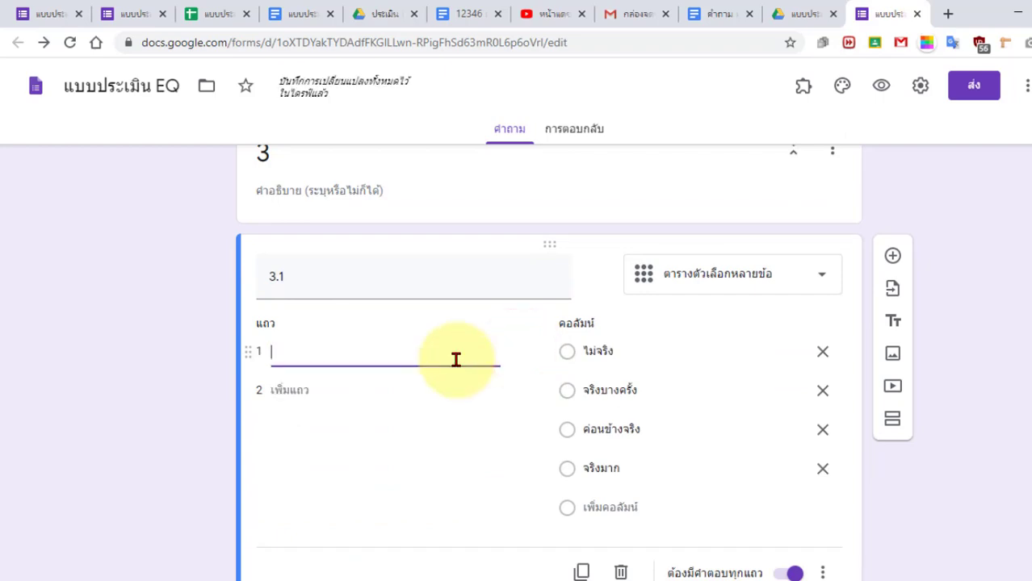
In the question document, go to statements 37 to 40 under 3.1 ภูมิใจในตนเอง.
left_click(713, 14)
scroll(510, 348, "down", 1)
scroll(511, 348, "down", 2)
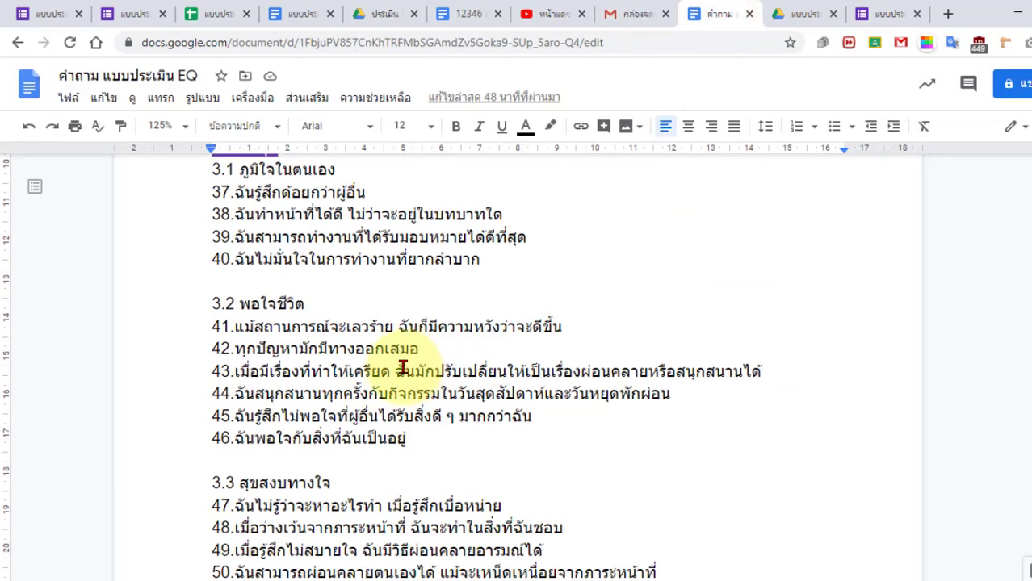
Copy the heading "3.1 ภูมิใจในตนเอง" together with questions 37 to 40 from the question document.
scroll(410, 373, "up", 2)
left_click(295, 380)
left_click_drag(209, 336, 500, 422)
right_click(330, 399)
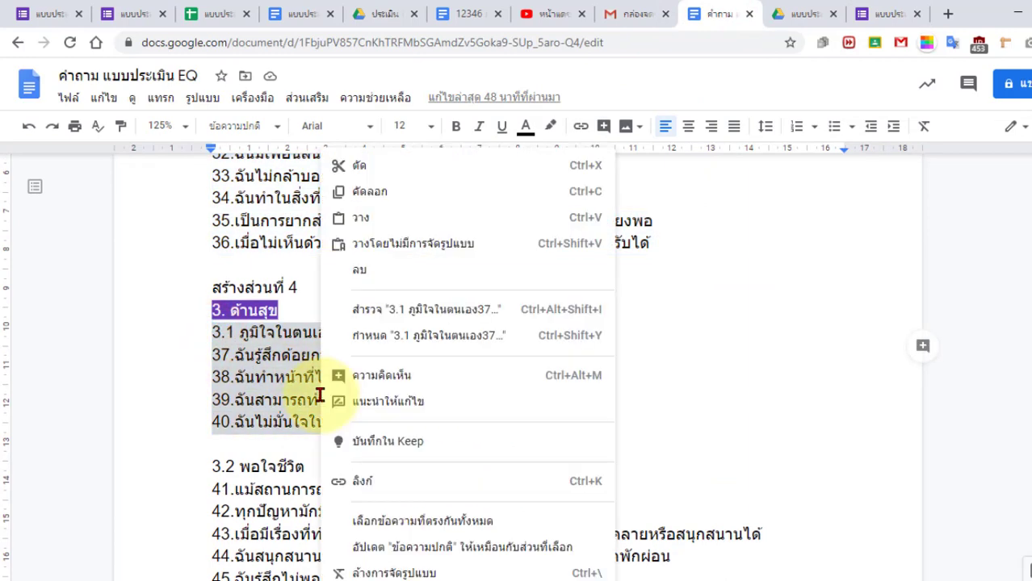
left_click(368, 190)
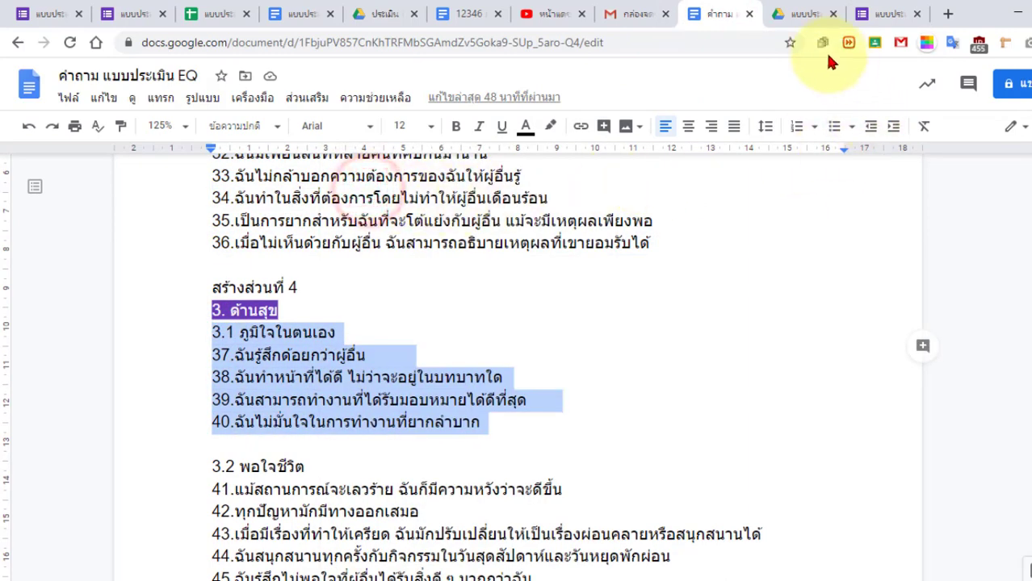
Switch to the แบบประเมิน EQ form and paste the copied lines as plain text over the first row of grid 3.1.
left_click(884, 14)
left_click_drag(330, 351, 243, 357)
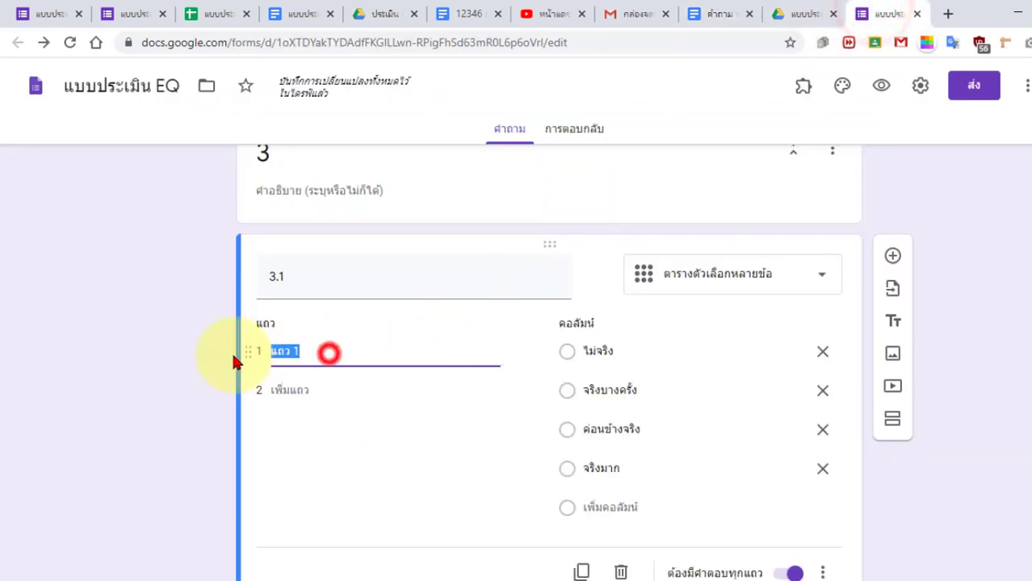
right_click(294, 353)
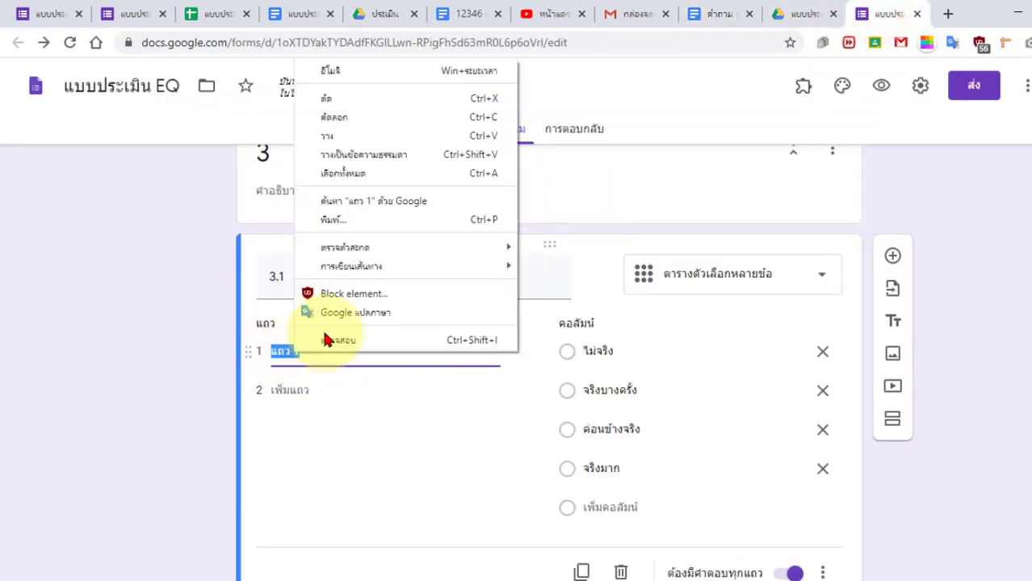
left_click(368, 154)
left_click(161, 418)
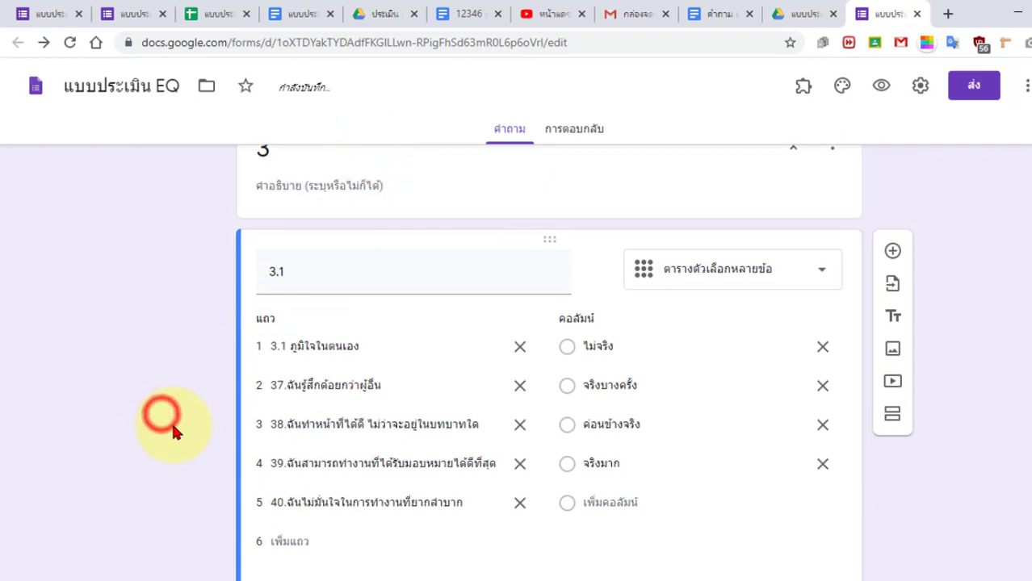
Delete the "3.1 ภูมิใจในตนเอง" row from grid 3.1 so its rows start with question 37.
scroll(299, 397, "down", 2)
scroll(370, 304, "up", 3)
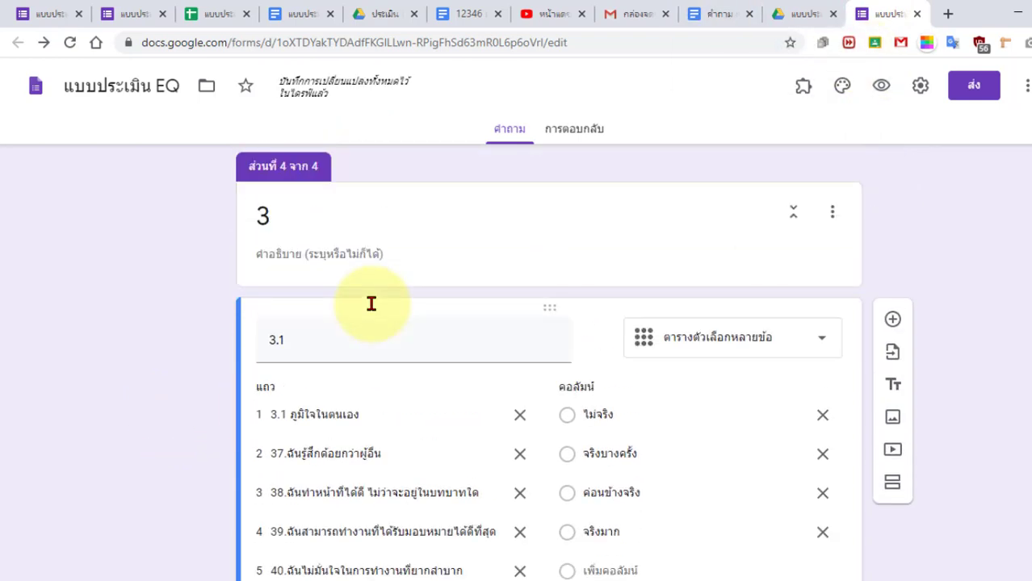
scroll(371, 303, "down", 1)
scroll(380, 355, "up", 1)
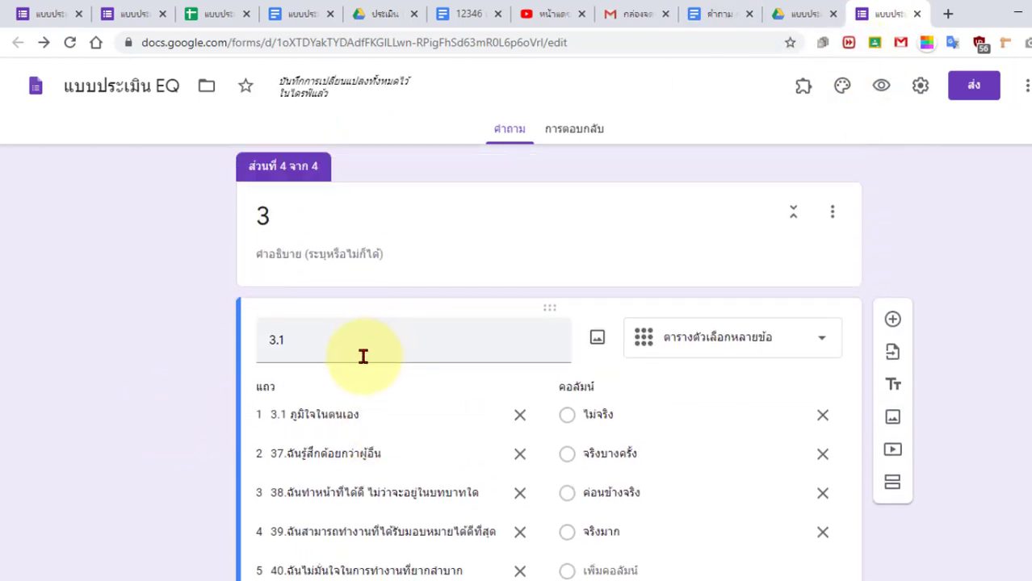
left_click(520, 417)
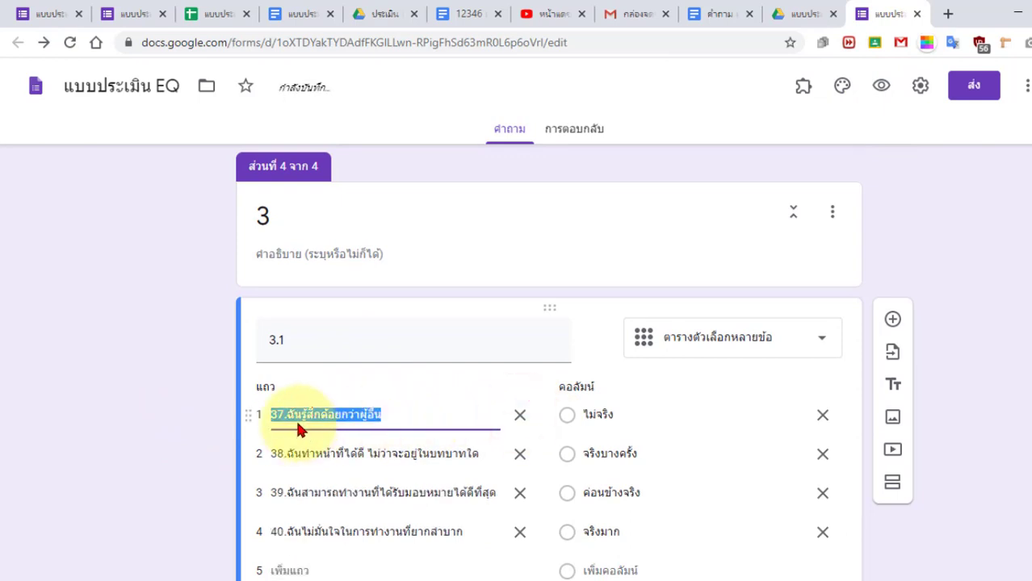
Compare the rows of grid 3.1 with questions 37 to 40 under heading 3.1 in the question document.
scroll(297, 431, "up", 6)
scroll(297, 430, "down", 5)
scroll(297, 430, "down", 2)
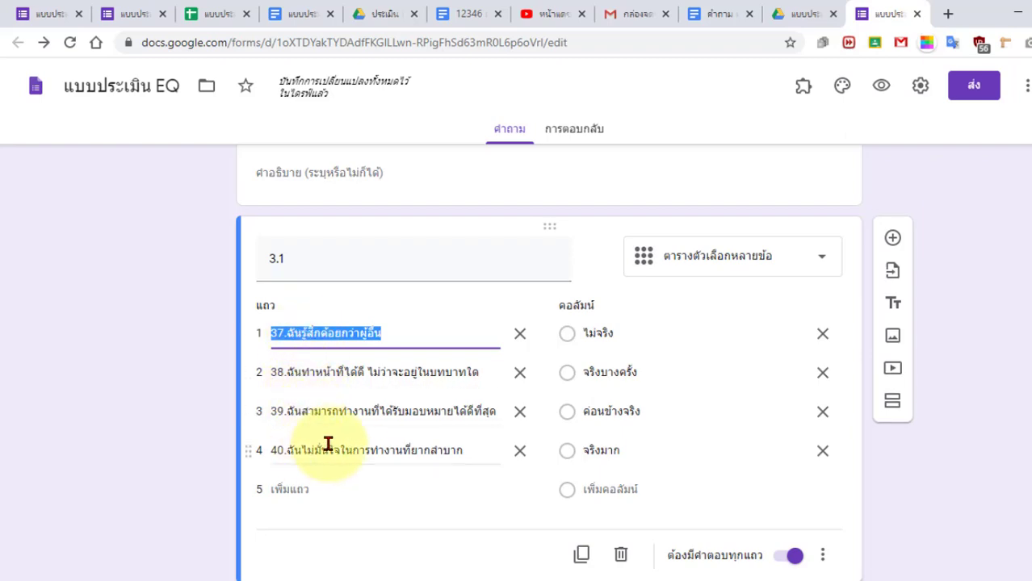
left_click(702, 14)
scroll(465, 374, "down", 1)
left_click(318, 331)
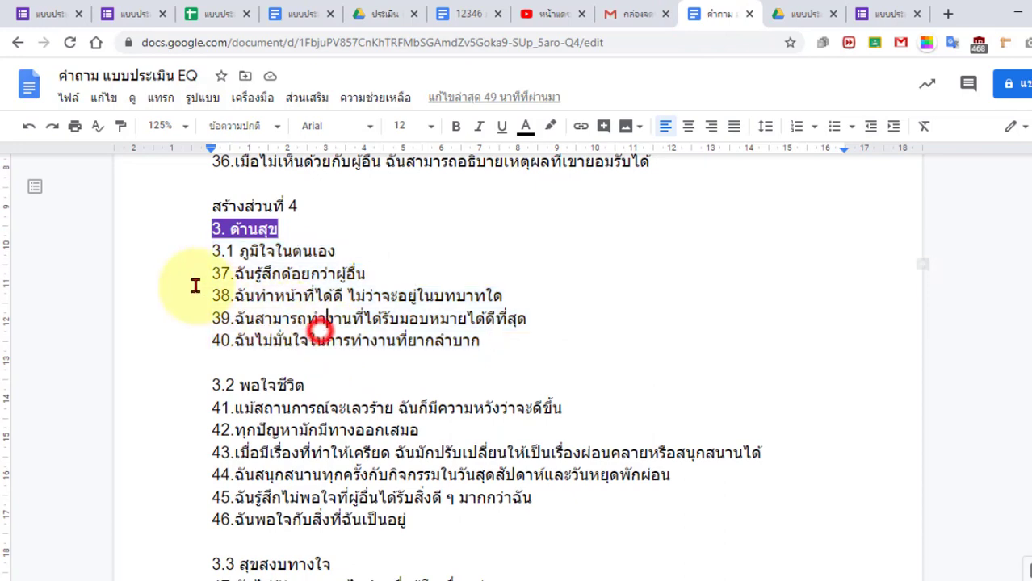
left_click_drag(200, 273, 543, 350)
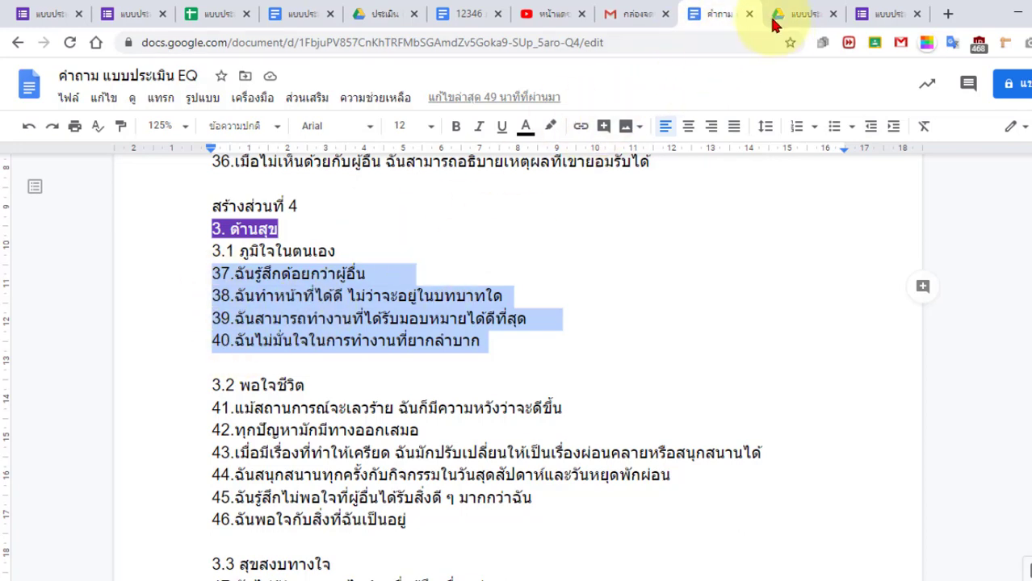
left_click(885, 14)
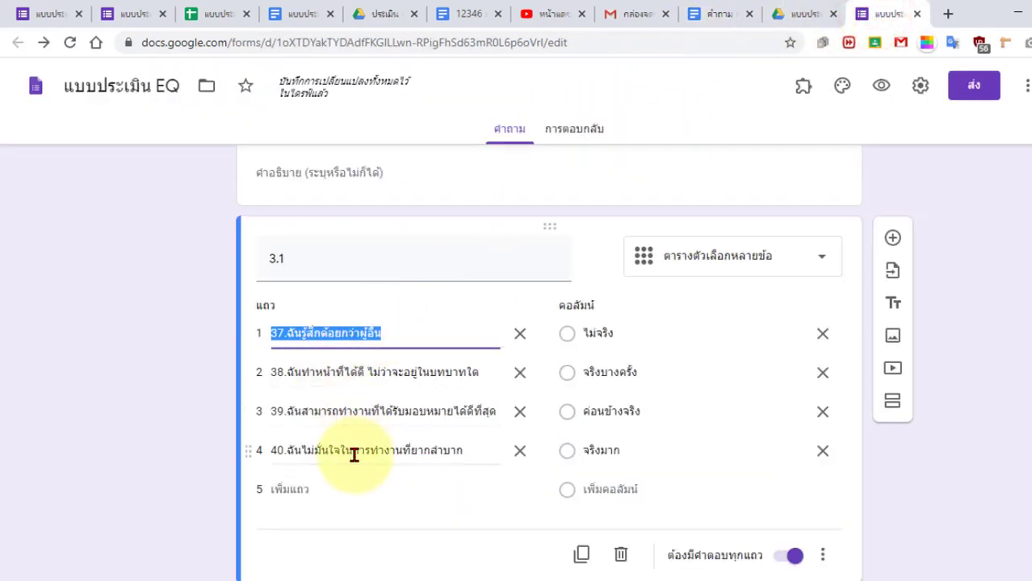
scroll(424, 450, "down", 1)
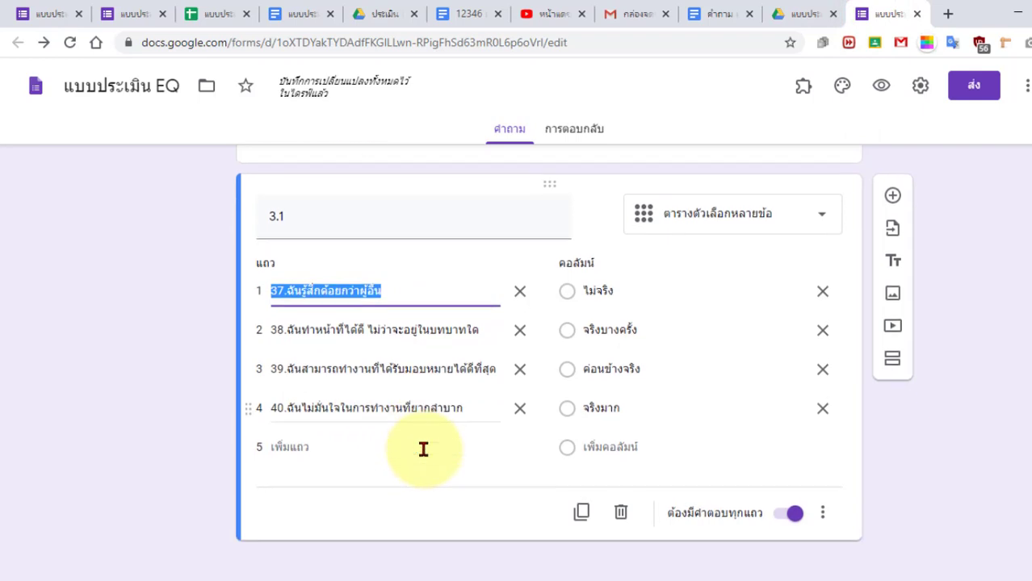
Duplicate the 3.1 grid question and title the copy 3.2.
left_click(581, 514)
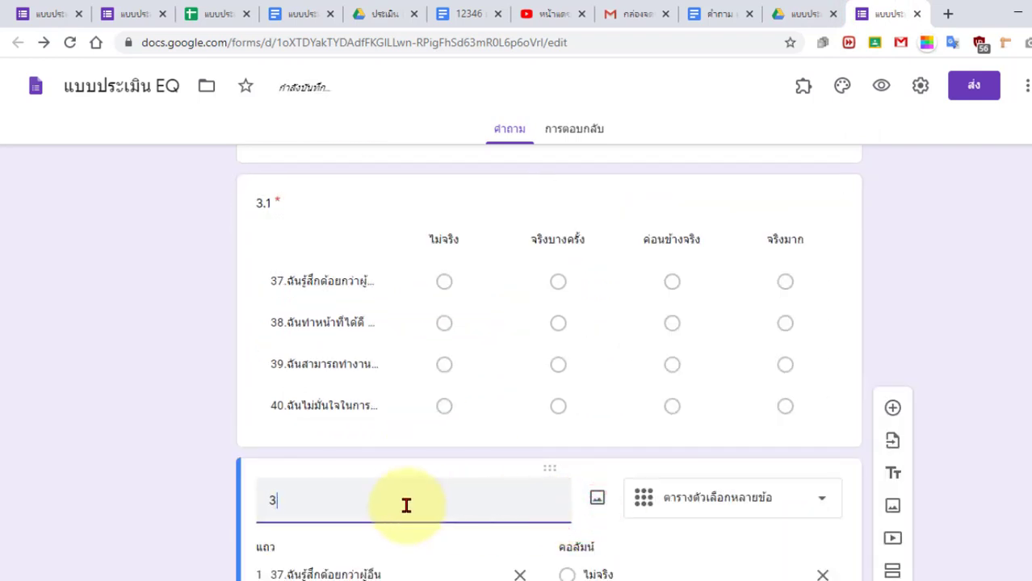
type("3.2")
scroll(405, 502, "down", 2)
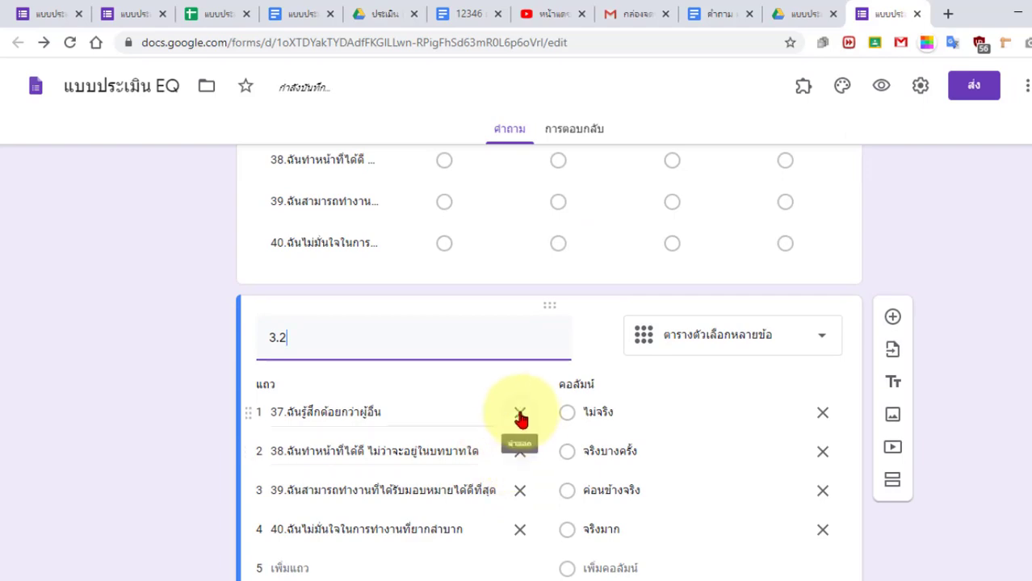
Remove the copied question rows from grid 3.2 and clear the text of the remaining row.
left_click(519, 413)
left_click(519, 413)
left_click(519, 413)
key("BackSpace")
Copy questions 41 to 46 from the question document and paste them as the rows of grid 3.2 in the form.
left_click(715, 14)
scroll(368, 449, "down", 4)
scroll(242, 345, "up", 2)
left_click_drag(214, 245, 412, 356)
left_click(795, 14)
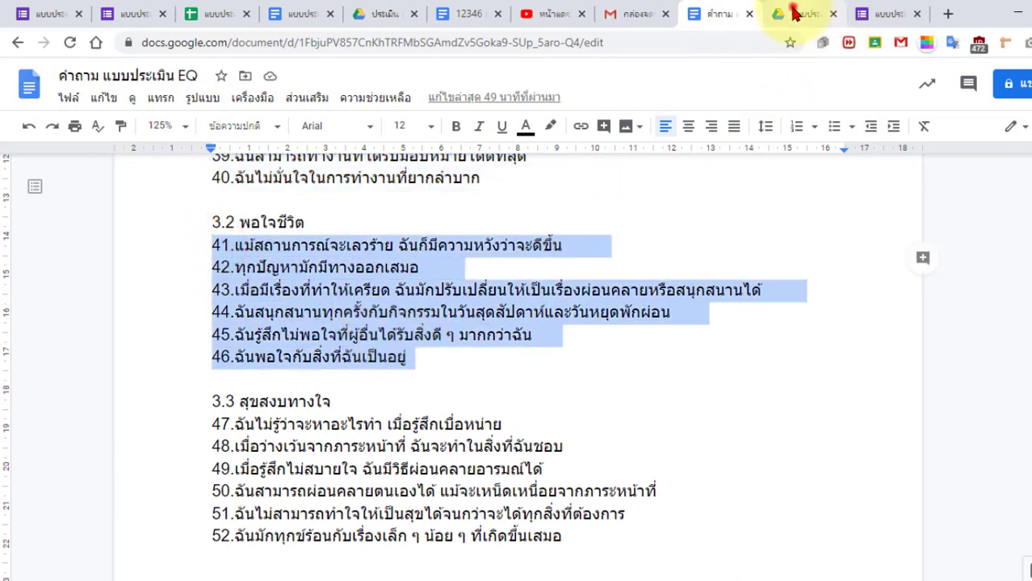
left_click(872, 14)
left_click_drag(341, 415, 246, 415)
key("ctrl+v")
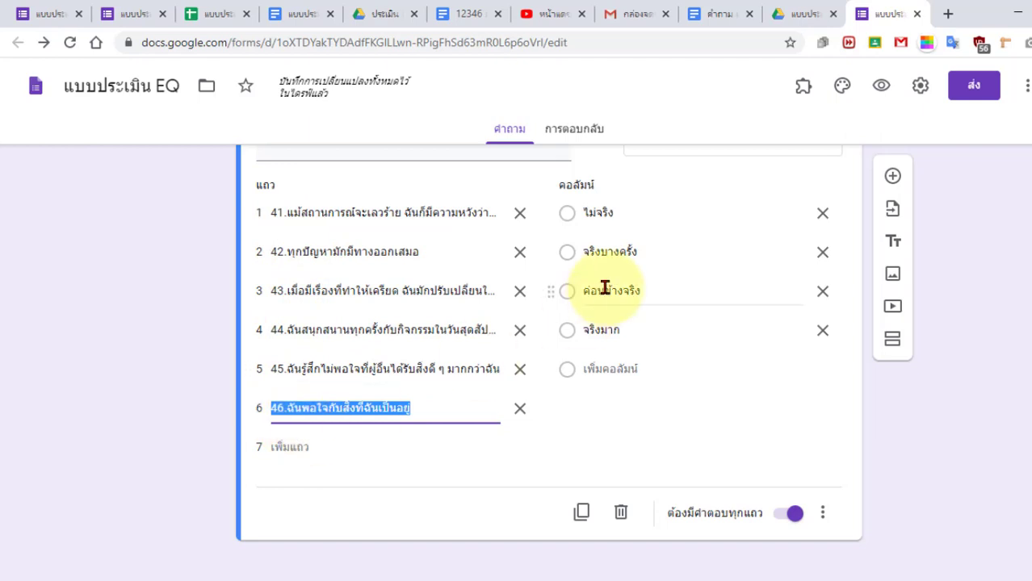
Duplicate the 3.2 grid question and title the copy 3.3.
left_click(585, 512)
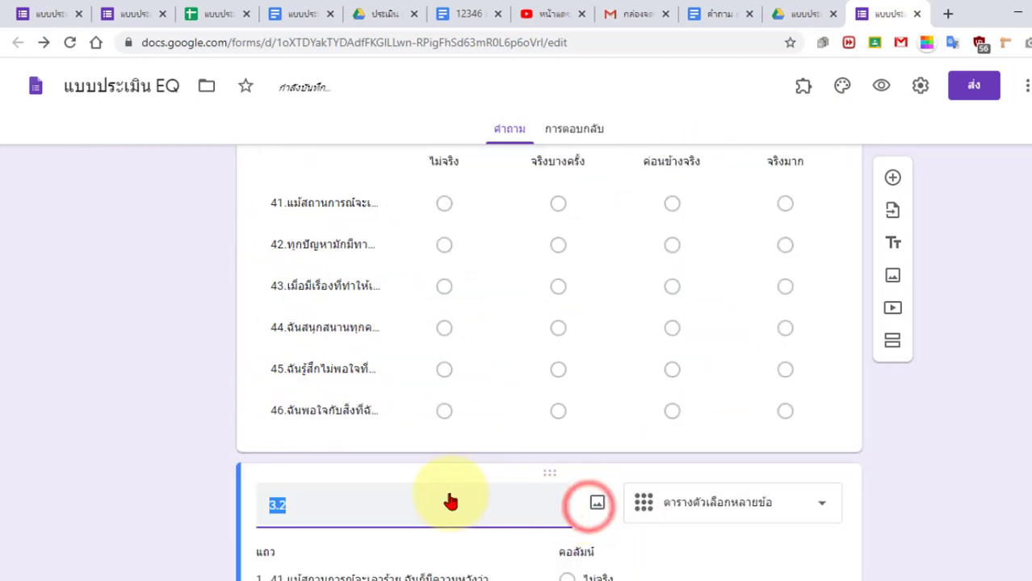
type("3.3")
scroll(436, 496, "down", 3)
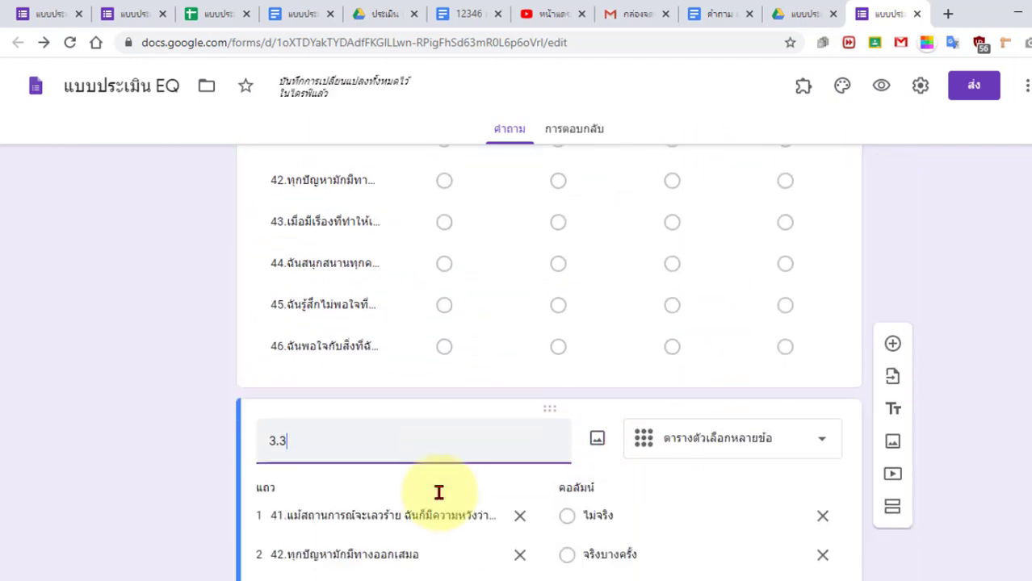
Delete the copied rows 41 to 46 from grid 3.3, leaving a single blank row.
left_click(519, 416)
left_click(520, 417)
left_click(519, 417)
left_click(519, 417)
left_click(519, 417)
left_click(517, 416)
key("BackSpace")
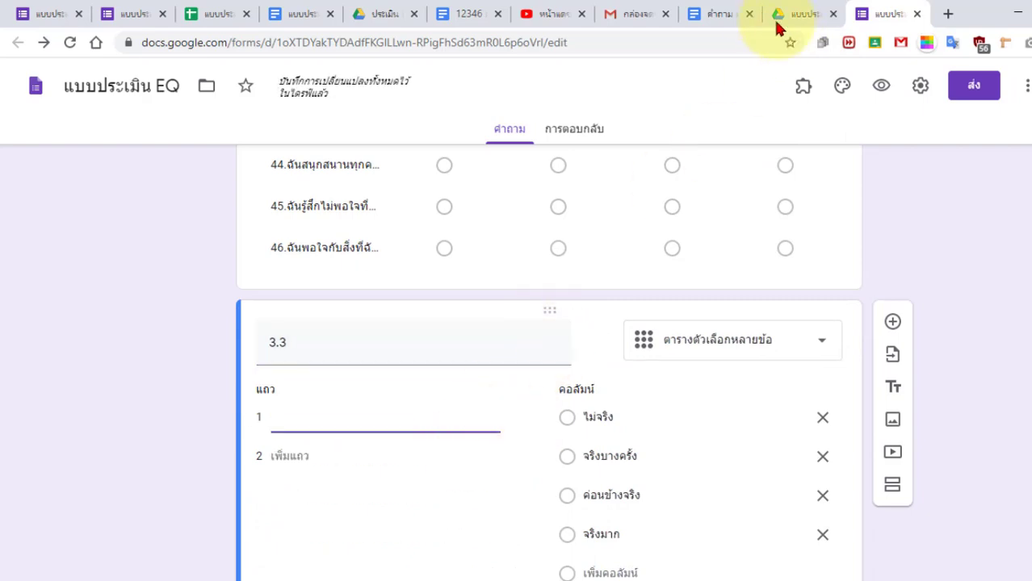
Copy questions 47 to 52 from the question document and paste them as the rows of grid 3.3 in the form.
left_click(719, 14)
left_click_drag(207, 246, 578, 356)
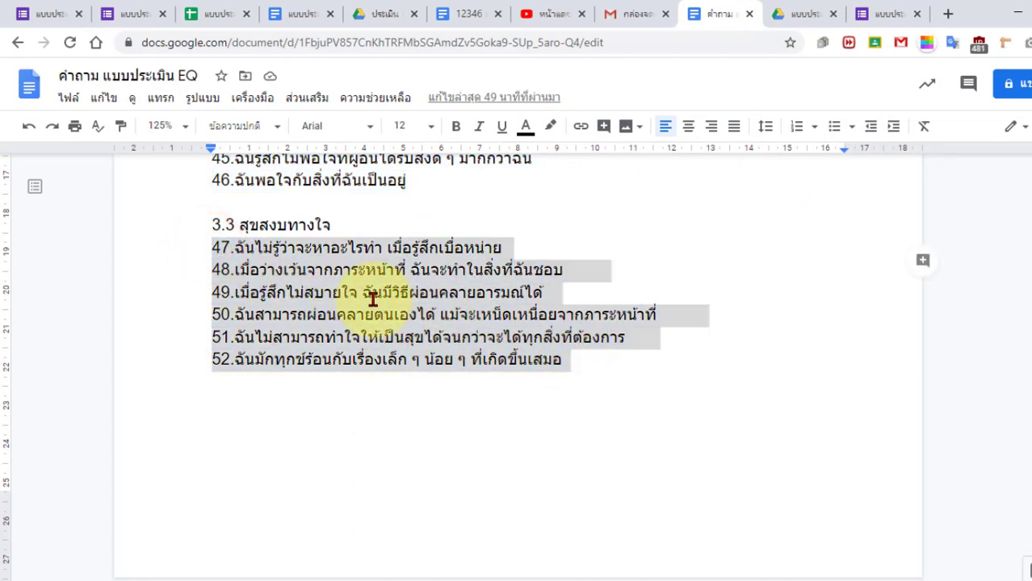
right_click(373, 290)
left_click(429, 191)
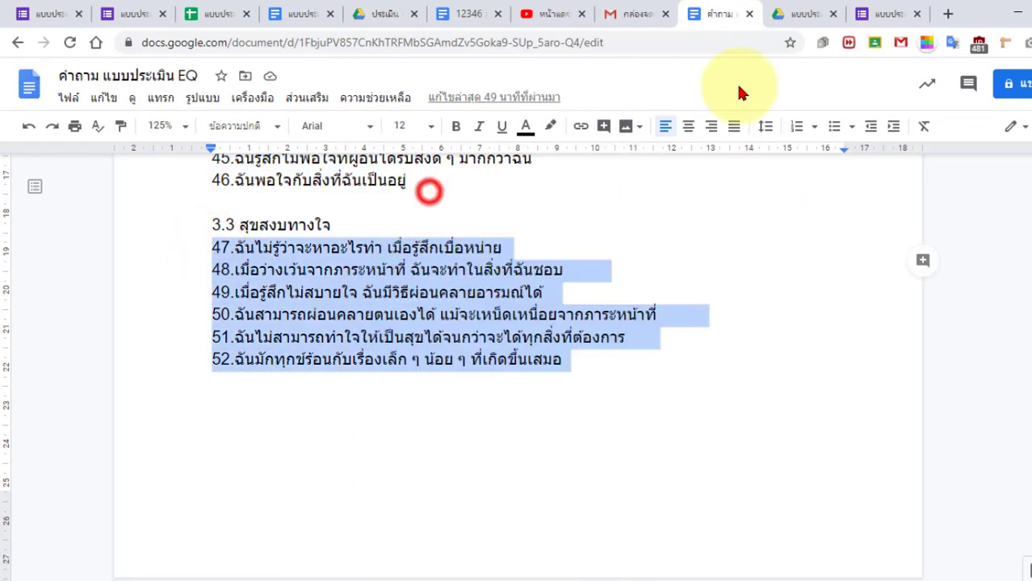
left_click(882, 14)
left_click(320, 417)
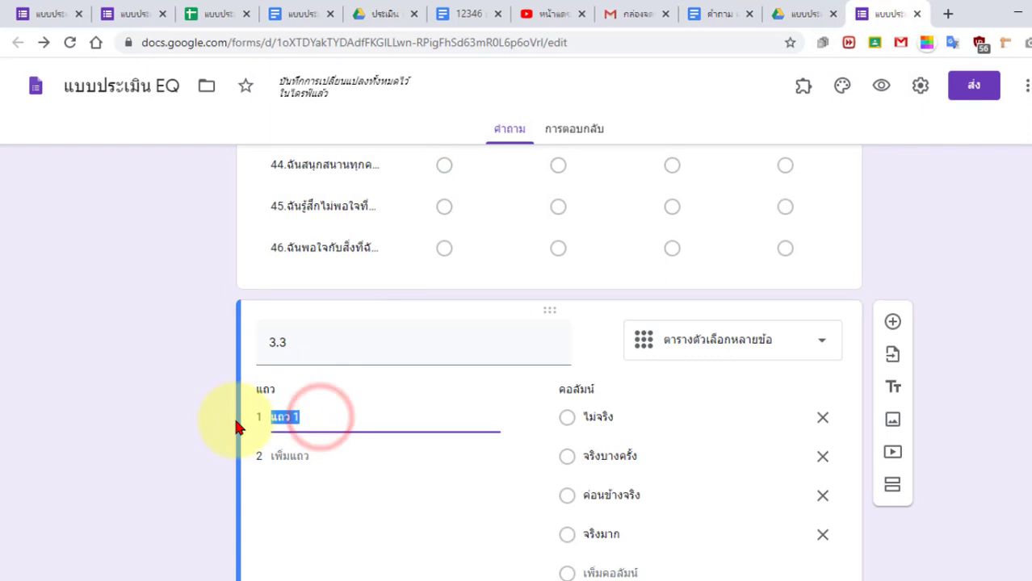
key("ctrl+v")
left_click(170, 430)
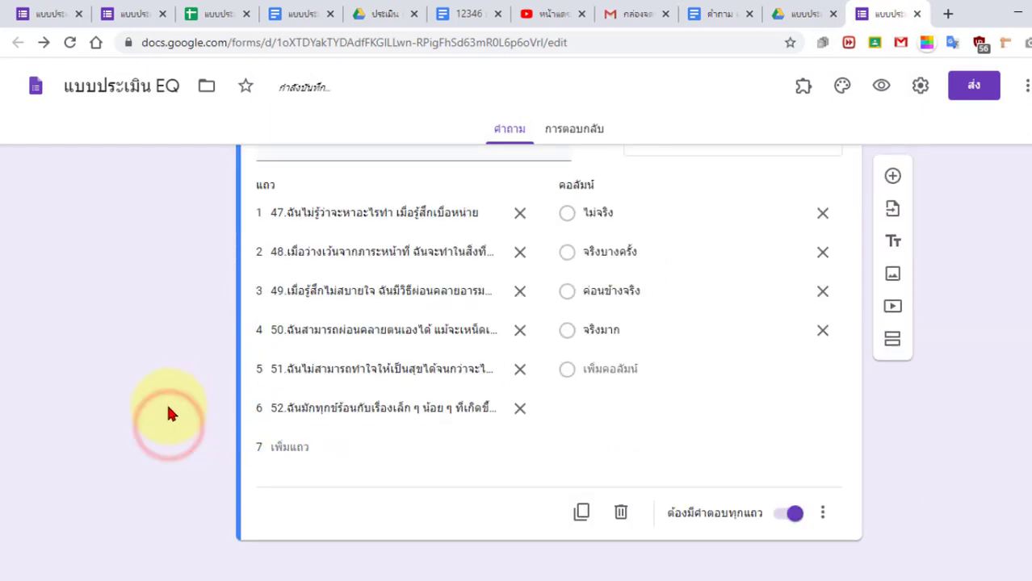
Return to the beginning of the form and review section 1's name, class, room and number questions.
scroll(160, 416, "up", 1)
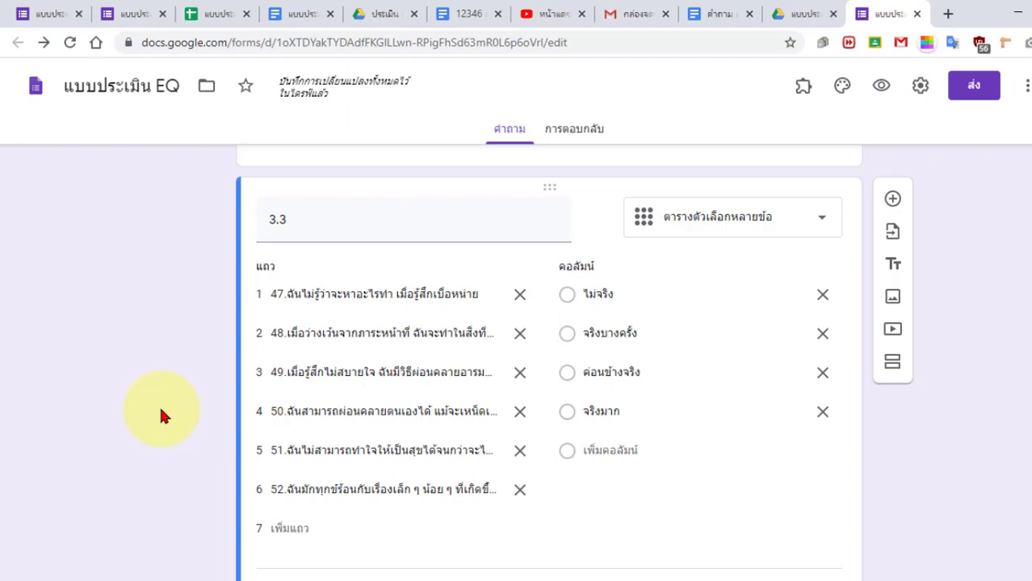
scroll(284, 410, "up", 5)
scroll(295, 412, "up", 10)
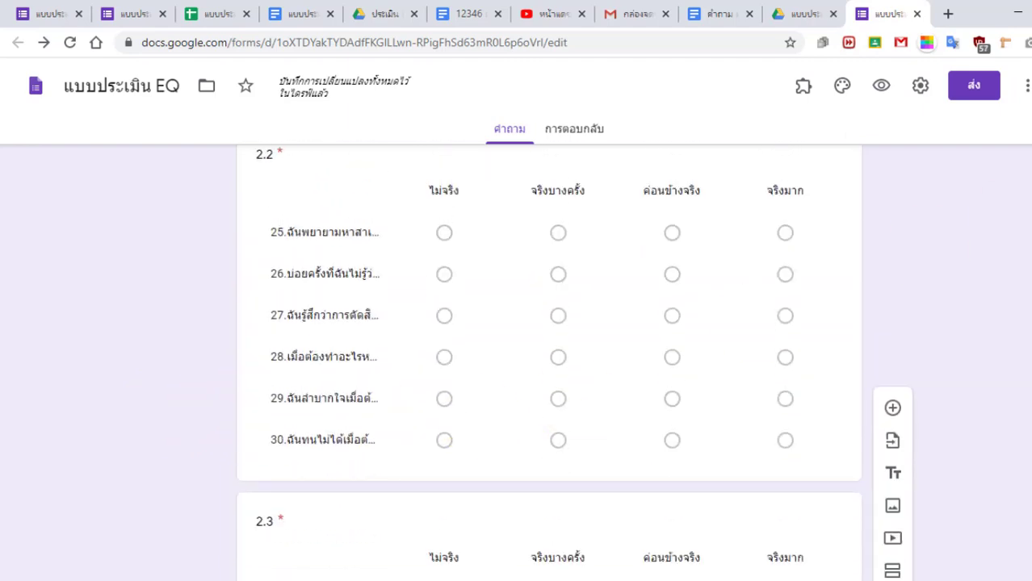
scroll(549, 363, "up", 15)
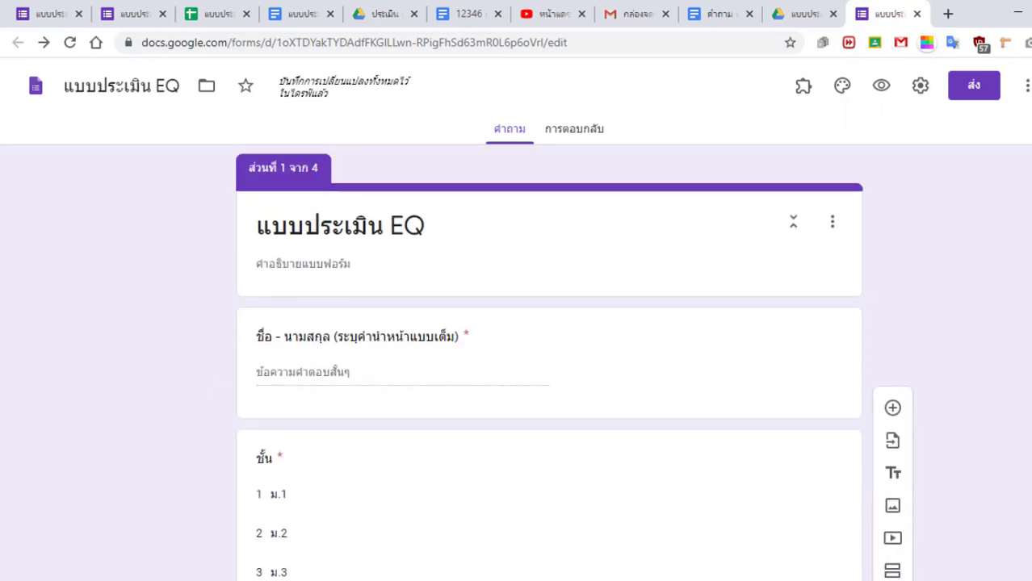
scroll(427, 364, "down", 3)
scroll(424, 361, "up", 2)
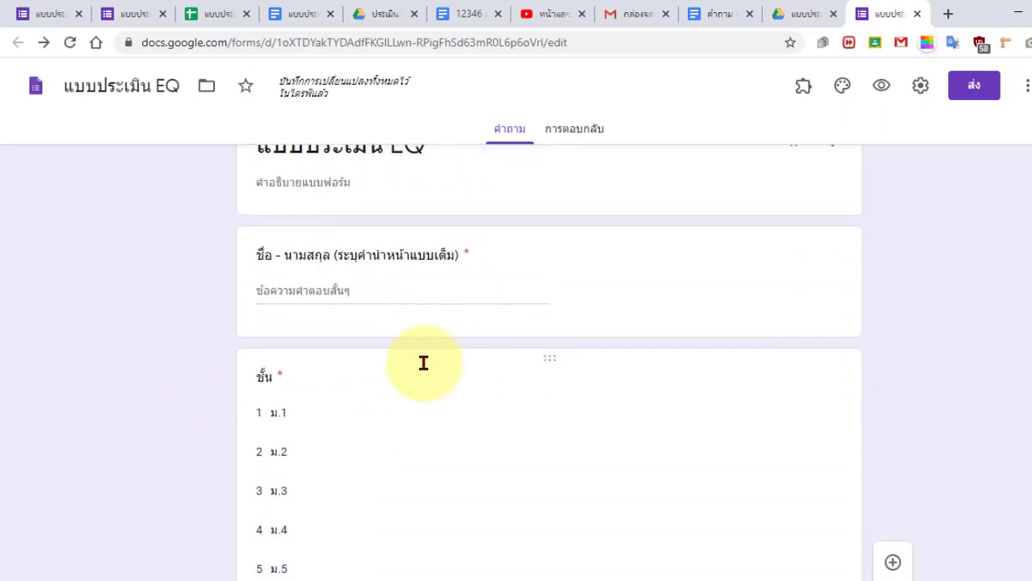
scroll(424, 361, "up", 1)
scroll(424, 363, "down", 6)
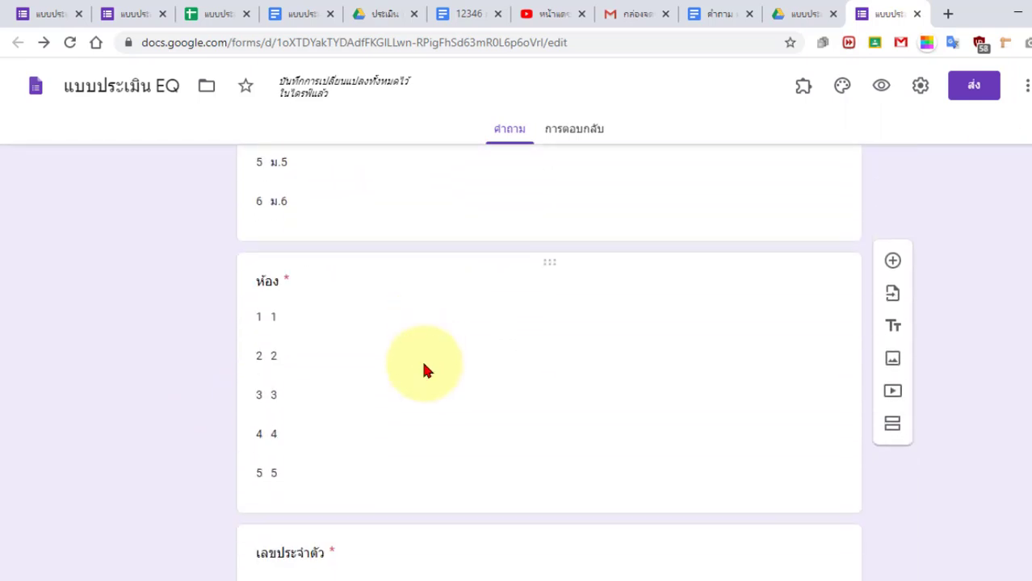
scroll(423, 368, "down", 3)
scroll(349, 355, "down", 3)
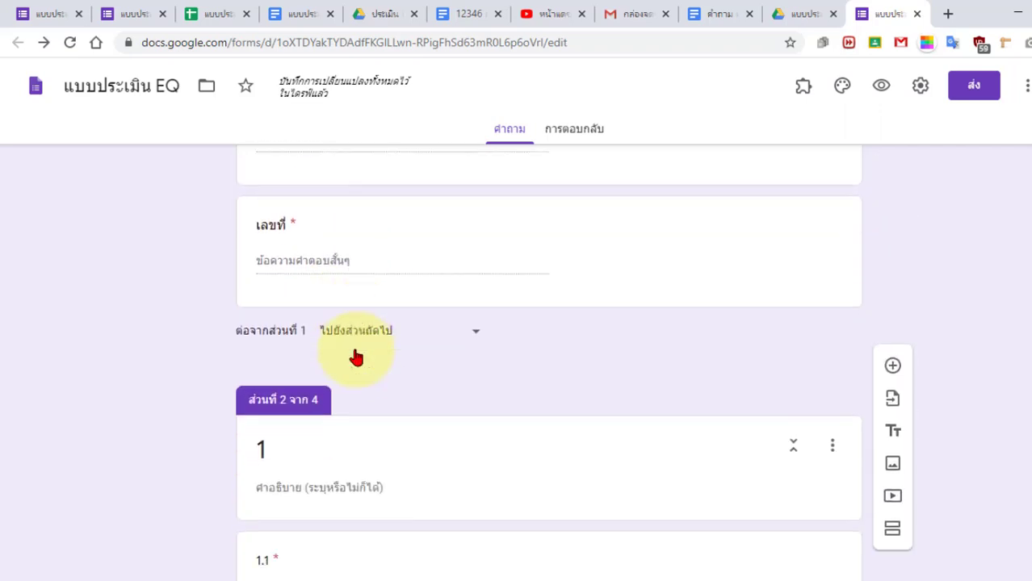
Review the grid questions of sections 2 and 3, from grid 1.1 through to the start of section 4.
scroll(356, 357, "down", 8)
scroll(358, 357, "up", 2)
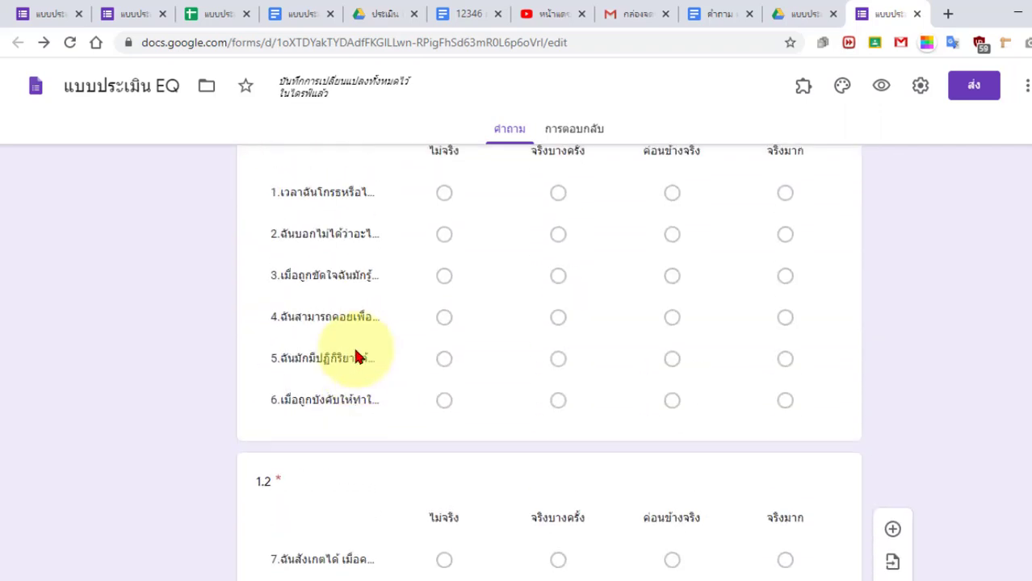
scroll(360, 355, "up", 1)
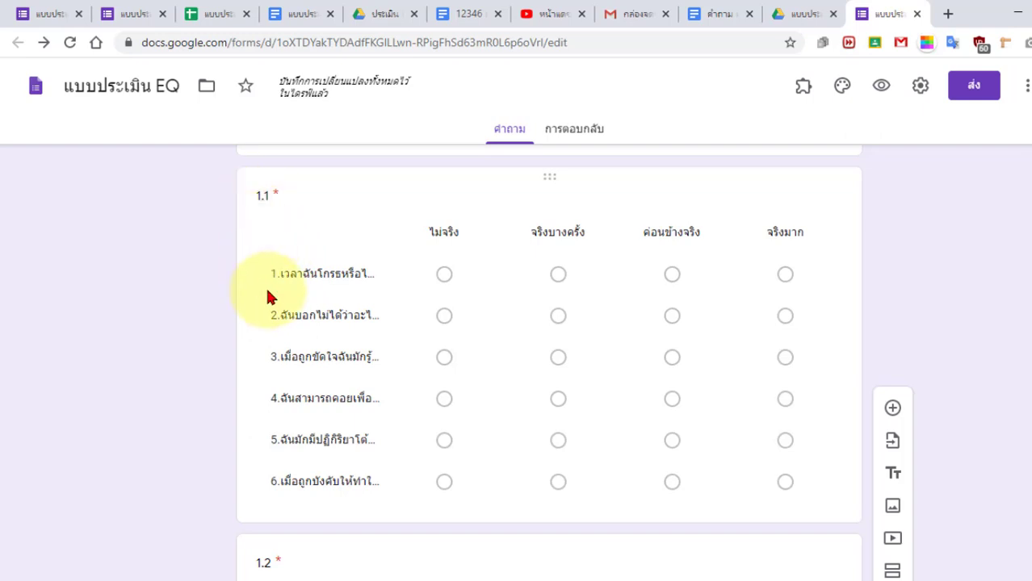
scroll(290, 433, "down", 4)
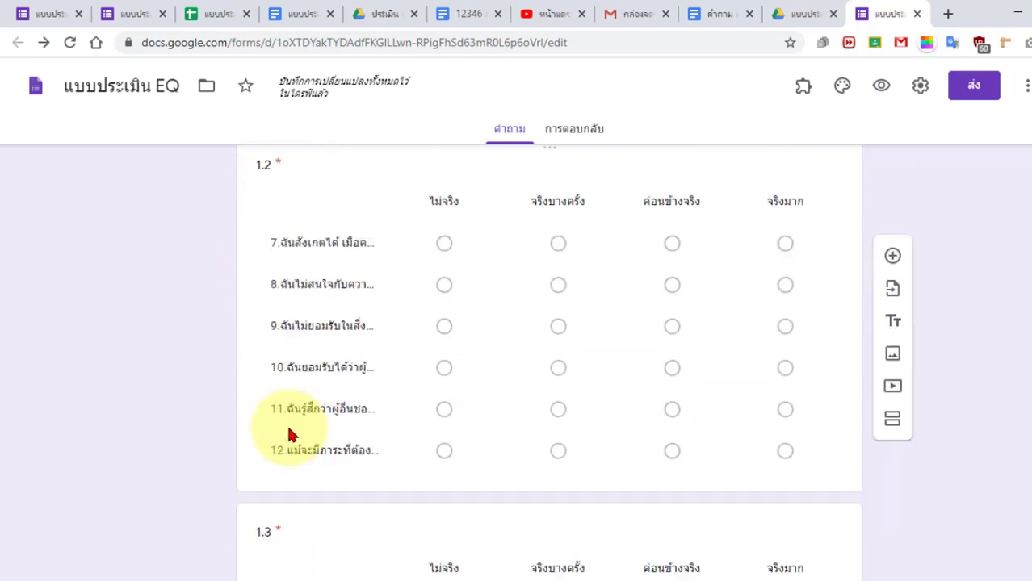
scroll(290, 433, "down", 2)
scroll(292, 430, "down", 3)
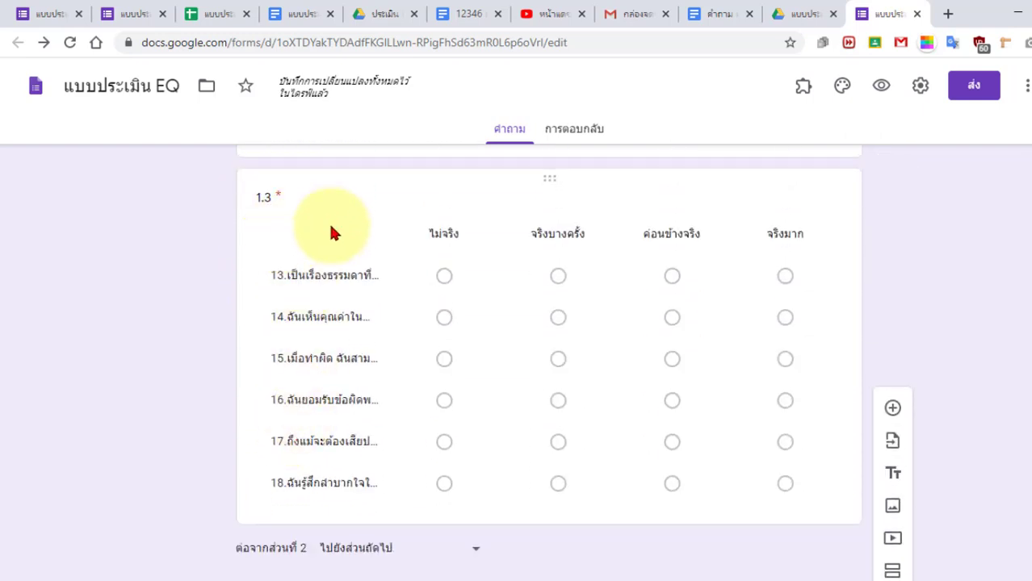
scroll(283, 416, "down", 2)
scroll(323, 348, "down", 3)
scroll(347, 386, "down", 3)
scroll(297, 436, "down", 6)
scroll(298, 442, "up", 1)
scroll(298, 442, "down", 6)
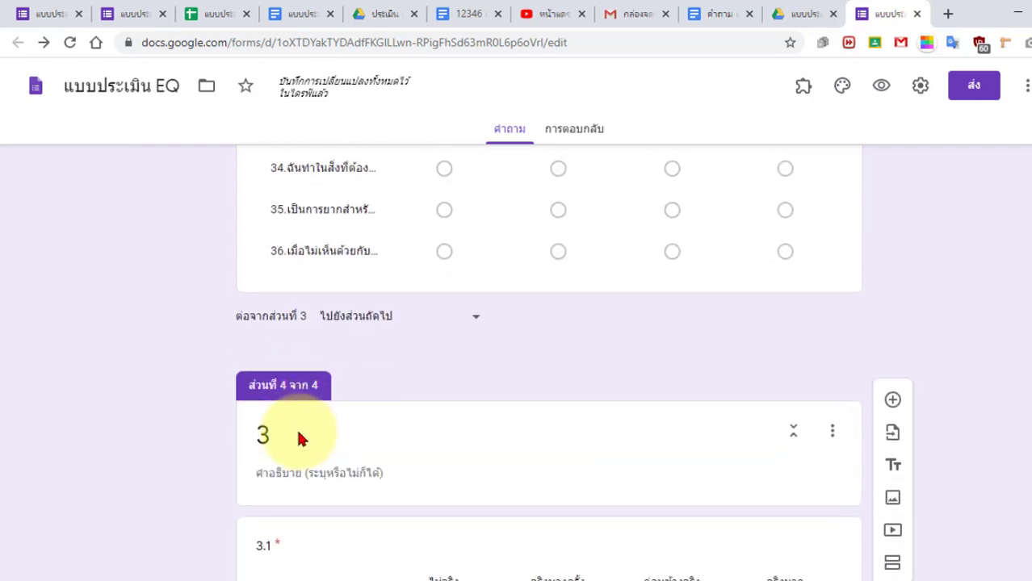
Review section 4 of the form from its heading down to the rows and columns of grid 3.3.
scroll(297, 436, "down", 3)
scroll(297, 436, "down", 2)
scroll(301, 435, "up", 2)
scroll(300, 428, "down", 7)
scroll(300, 434, "down", 3)
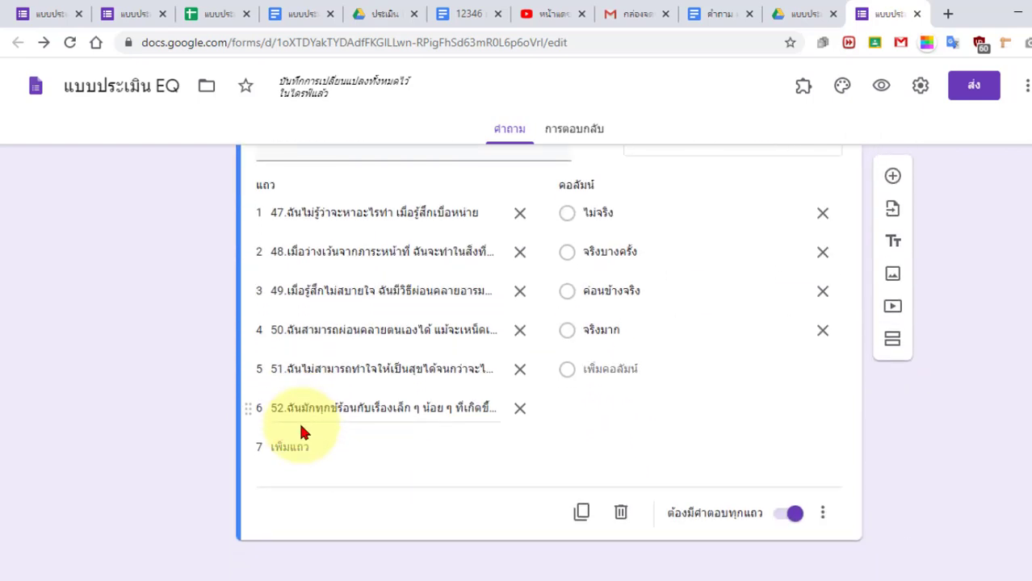
Open the form's preview, fill in the student's full name and choose class ม.3.
left_click(882, 90)
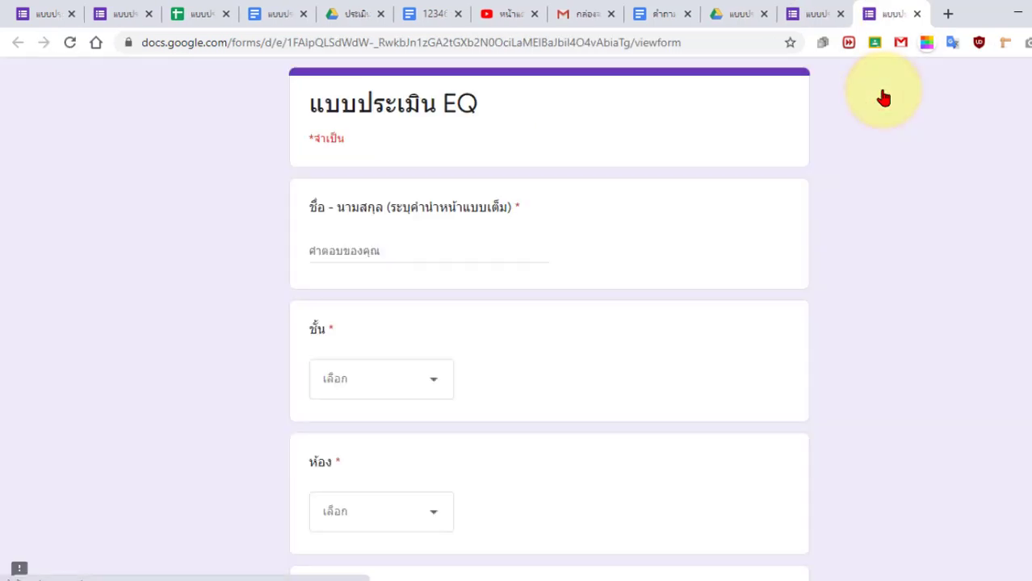
left_click(368, 255)
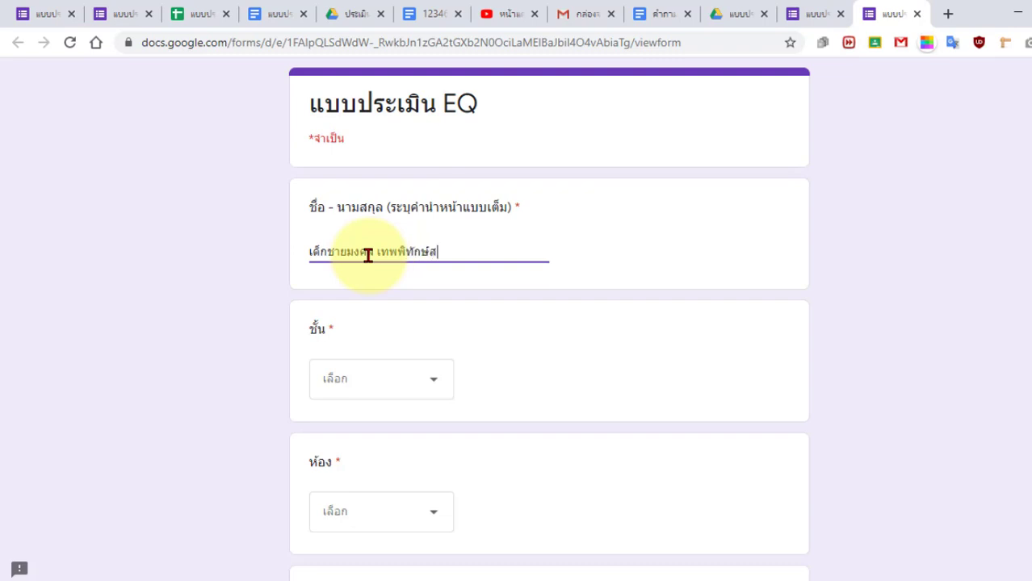
left_click(370, 374)
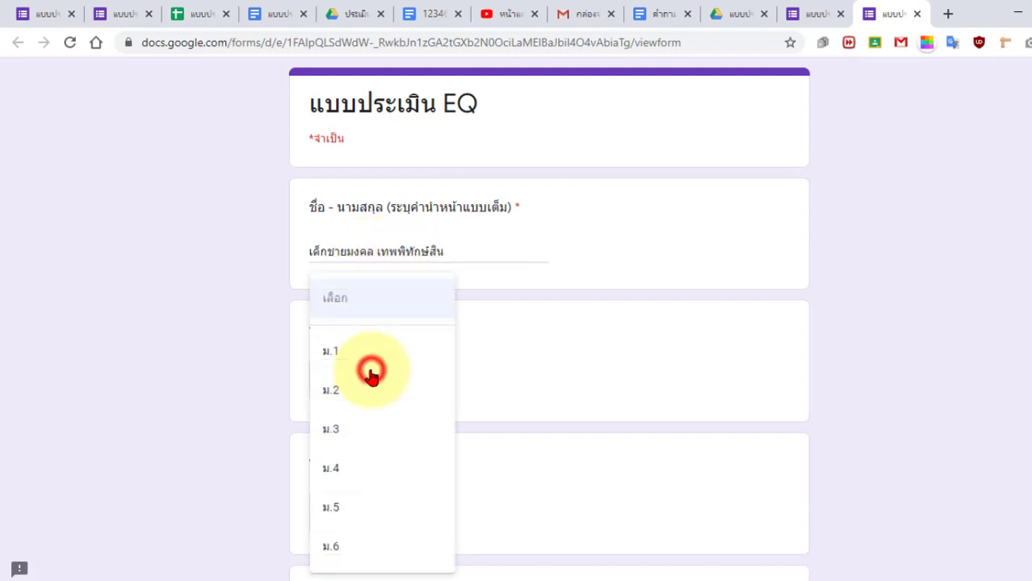
left_click(380, 427)
scroll(439, 415, "down", 3)
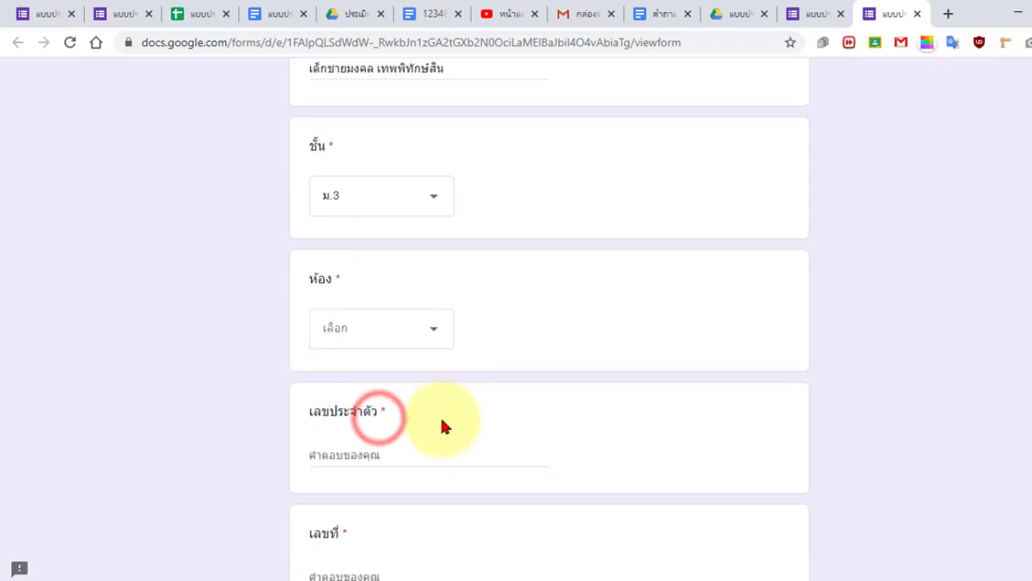
Choose room 1, enter the student ID number and เลขที่ 12, and continue to the next section.
left_click(386, 283)
left_click(362, 322)
left_click(369, 390)
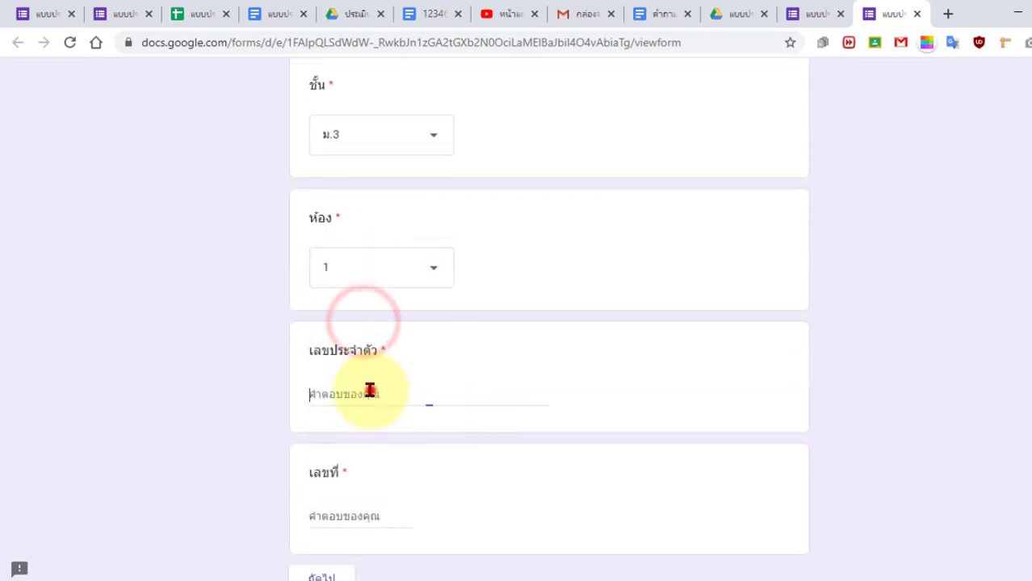
left_click(218, 448)
scroll(246, 461, "down", 2)
left_click(347, 396)
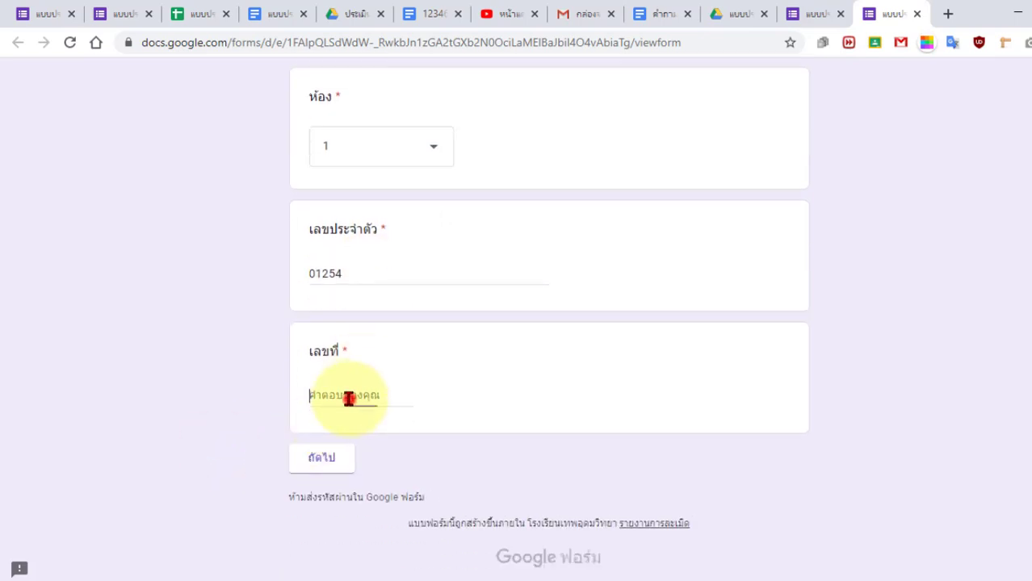
type("12")
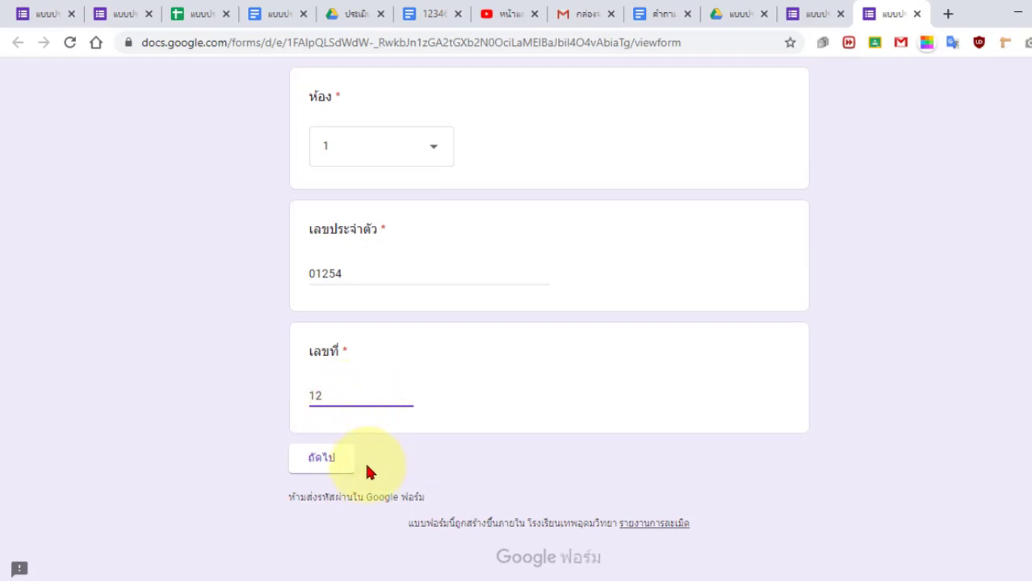
left_click(327, 460)
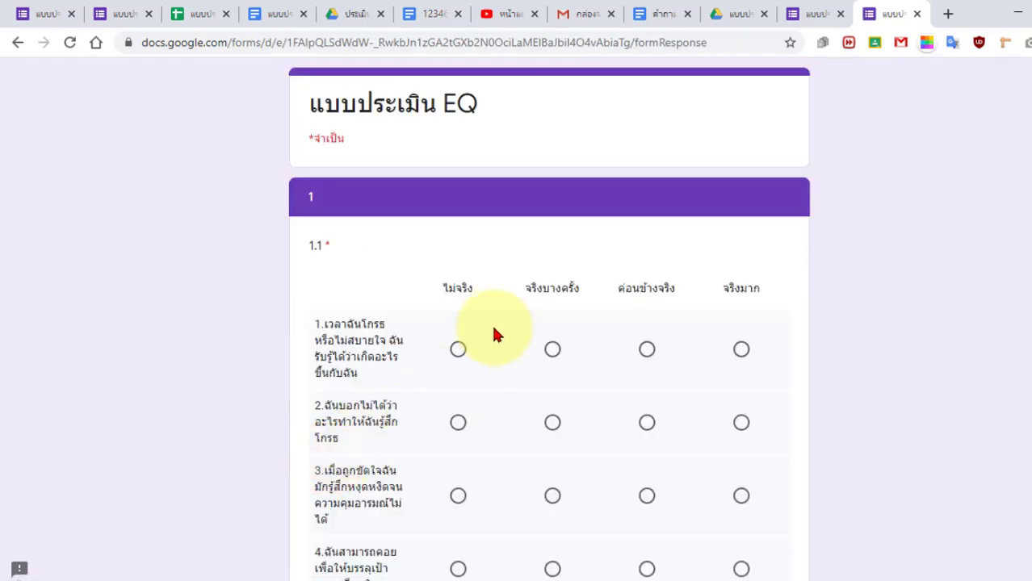
Look through grids 1.1 to 1.3 in the preview and return to the beginning of the section.
scroll(477, 355, "down", 1)
scroll(476, 347, "down", 7)
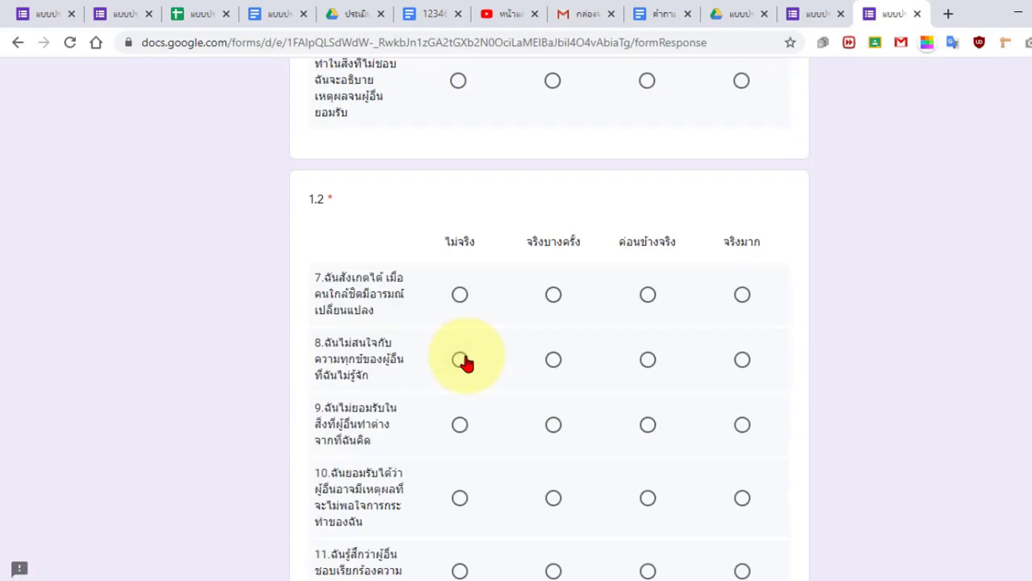
scroll(466, 365, "down", 6)
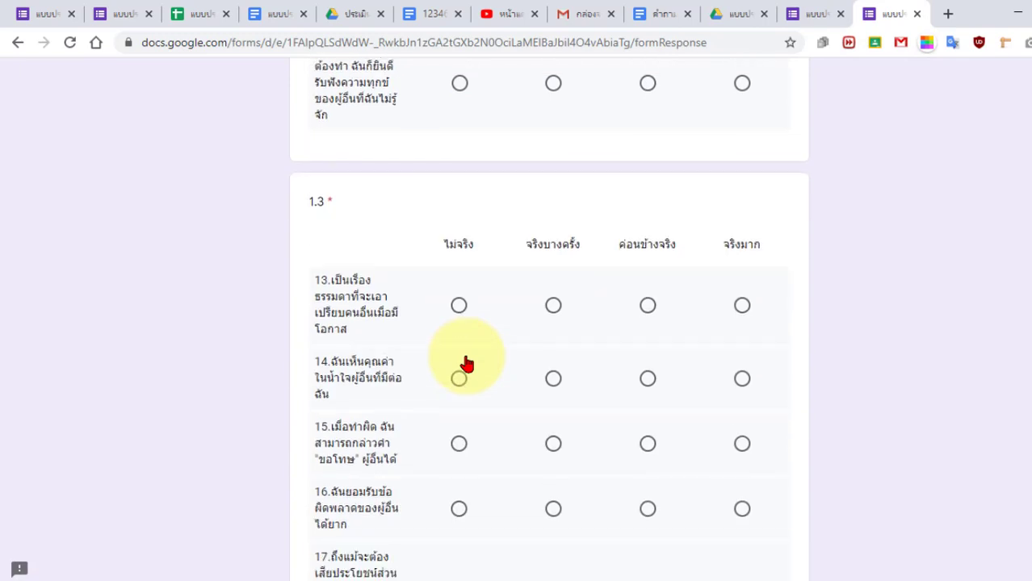
scroll(467, 365, "down", 3)
scroll(466, 364, "up", 3)
scroll(466, 365, "up", 12)
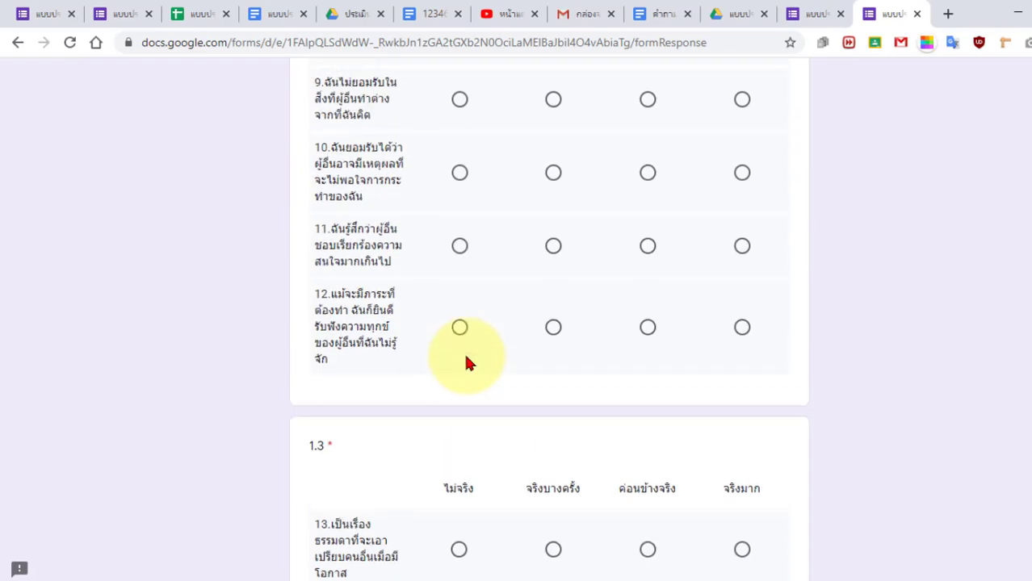
scroll(466, 365, "up", 3)
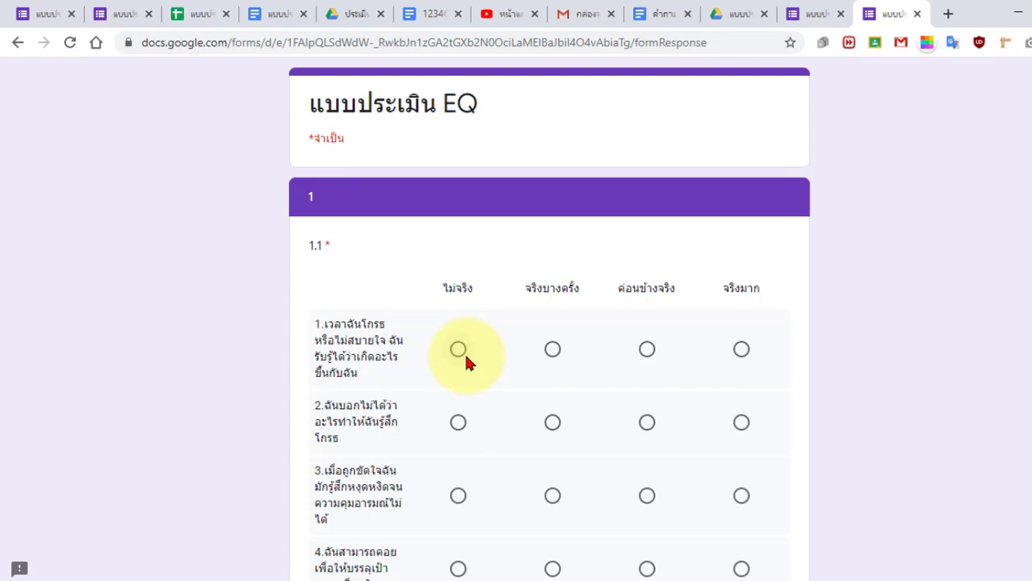
Answer grid 1.1 with ไม่จริง for questions 1 and 2 and จริงบางครั้ง for questions 3 to 6.
left_click(457, 348)
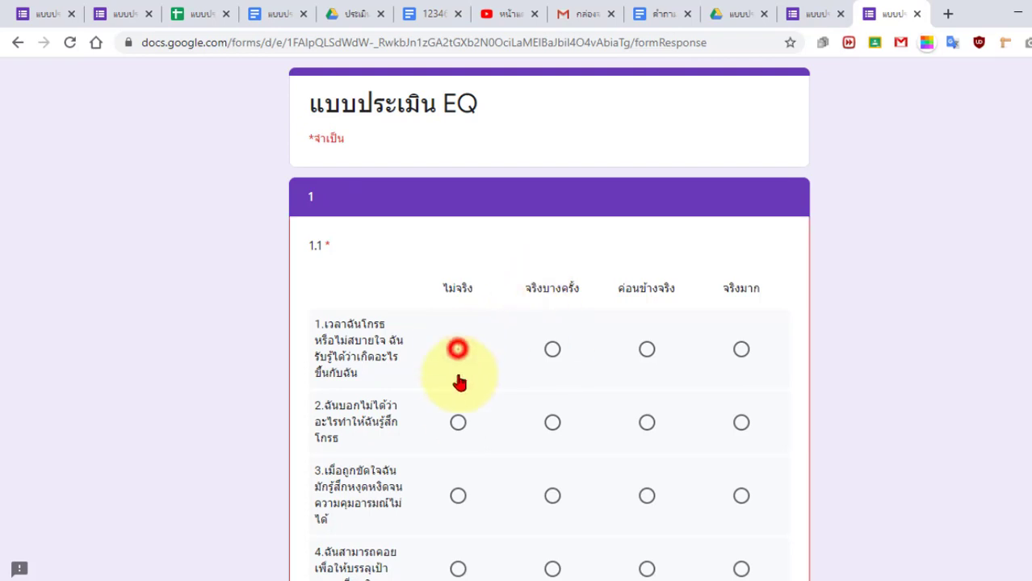
left_click(457, 423)
scroll(511, 449, "down", 2)
left_click(552, 406)
left_click(552, 479)
scroll(615, 501, "down", 3)
left_click(551, 331)
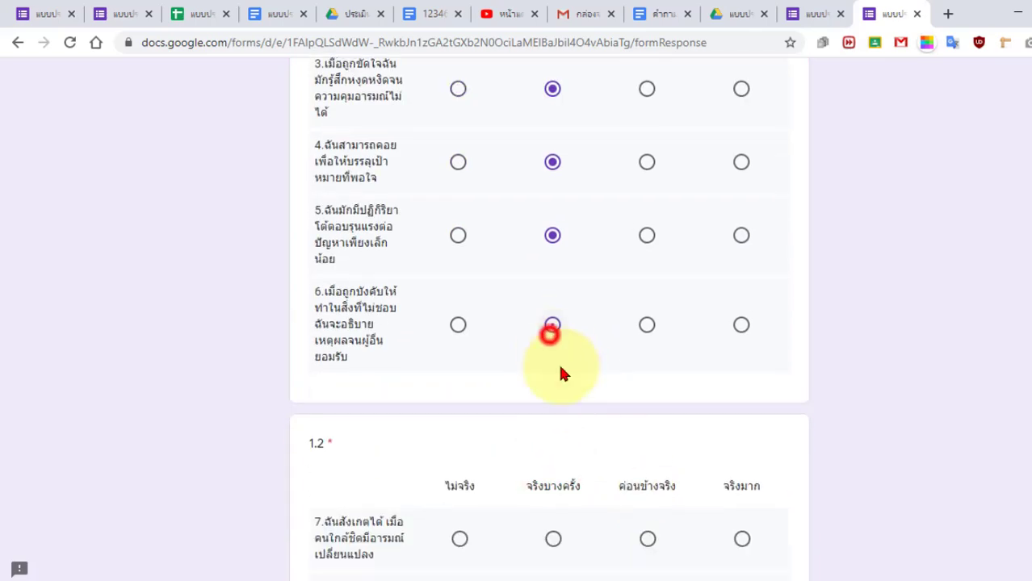
Answer grid 1.2 with จริงบางครั้ง for questions 7, 9 and 11 and ค่อนข้างจริง for questions 8, 10 and 12.
scroll(557, 371, "down", 4)
left_click(553, 213)
left_click(647, 279)
left_click(553, 343)
left_click(648, 416)
left_click(553, 490)
scroll(614, 452, "down", 2)
left_click(647, 409)
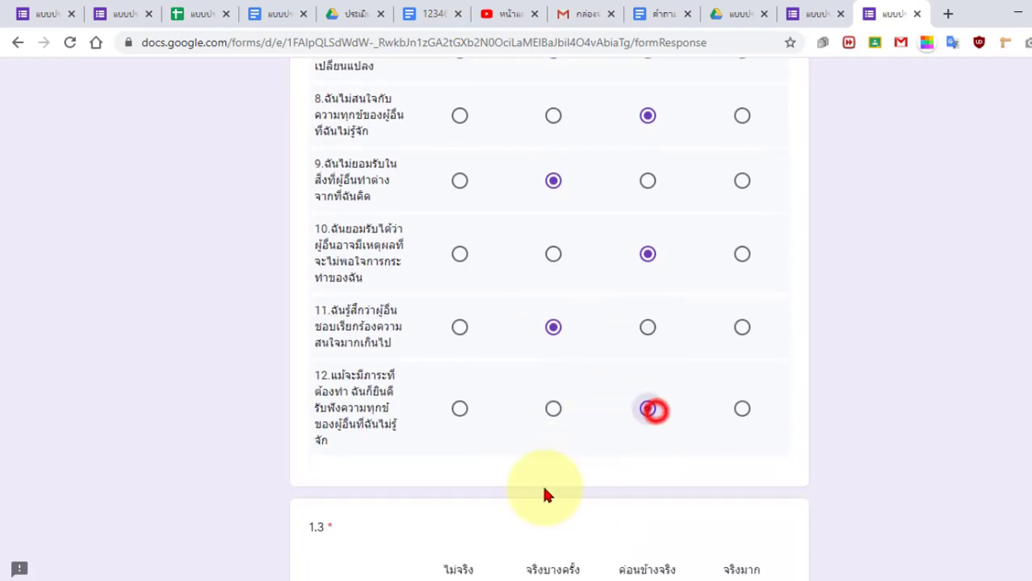
Answer grid 1.3 with จริงบางครั้ง for questions 13, 15 and 17 and ค่อนข้างจริง for 14, 16 and 18, and continue to the next section.
scroll(549, 452, "down", 4)
left_click(553, 306)
left_click(646, 379)
left_click(553, 443)
left_click(647, 508)
scroll(589, 525, "down", 4)
left_click(553, 266)
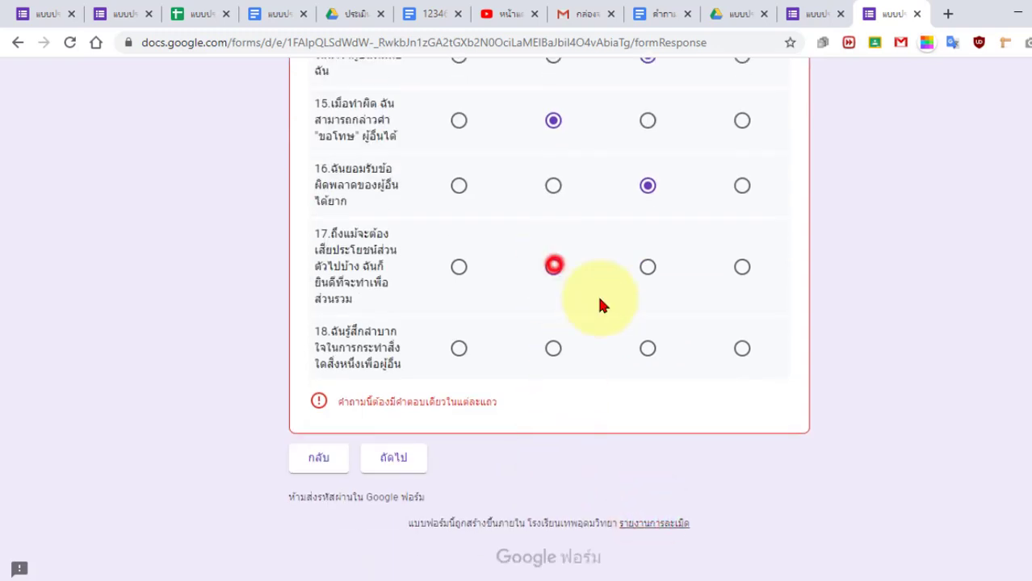
left_click(646, 349)
left_click(396, 460)
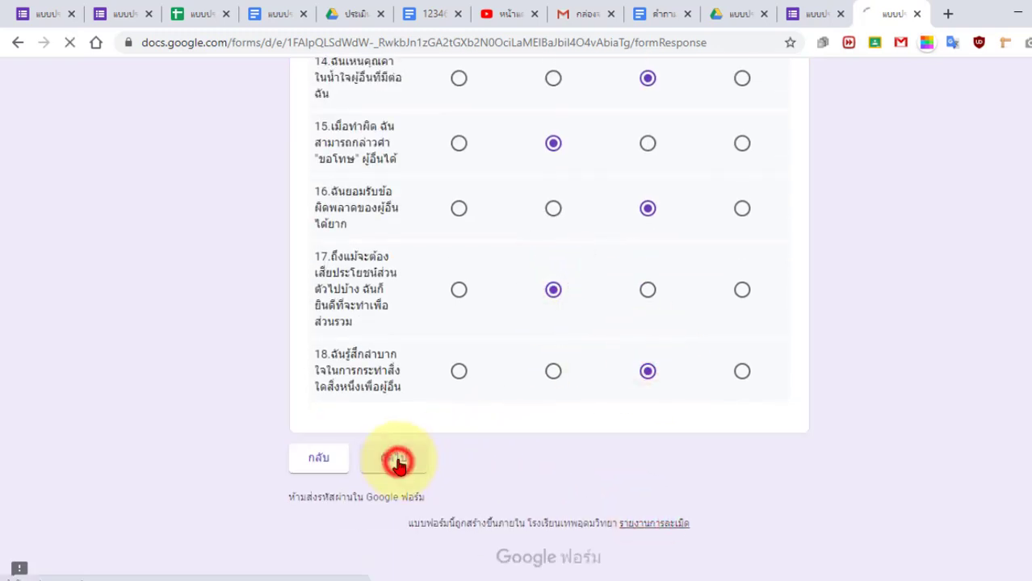
Answer grid 2.1 with จริงบางครั้ง for questions 19, 22 and 24, ไม่จริง for 20 and 21, and ค่อนข้างจริง for 23.
left_click(553, 329)
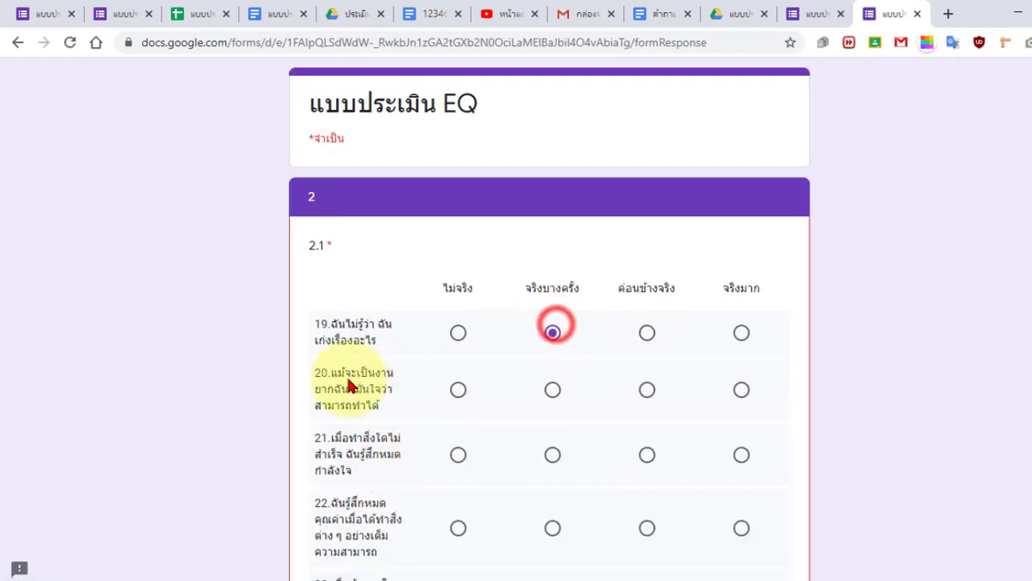
scroll(474, 409, "down", 2)
scroll(474, 409, "down", 2)
left_click(458, 212)
left_click(552, 284)
left_click(645, 366)
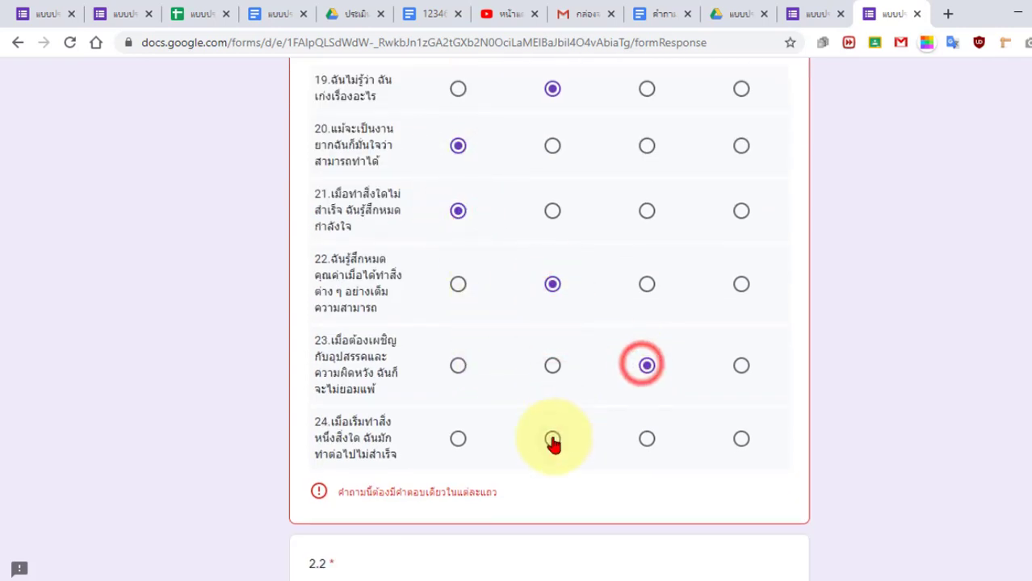
left_click(552, 440)
Answer grid 2.2 with จริงบางครั้ง for questions 25, 27 and 29 and ค่อนข้างจริง for questions 26, 28 and 30.
scroll(606, 467, "down", 4)
left_click(647, 409)
left_click(551, 482)
scroll(569, 489, "down", 3)
left_click(645, 325)
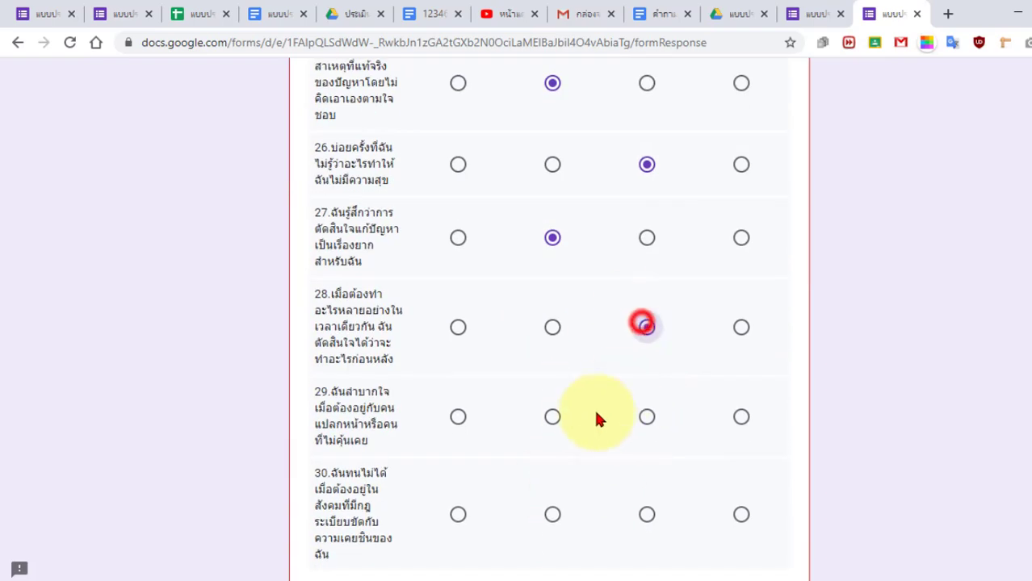
left_click(552, 416)
left_click(645, 513)
Answer all of grid 2.3's questions 31 to 36 with จริงบางครั้ง and continue to the next section.
scroll(517, 485, "down", 4)
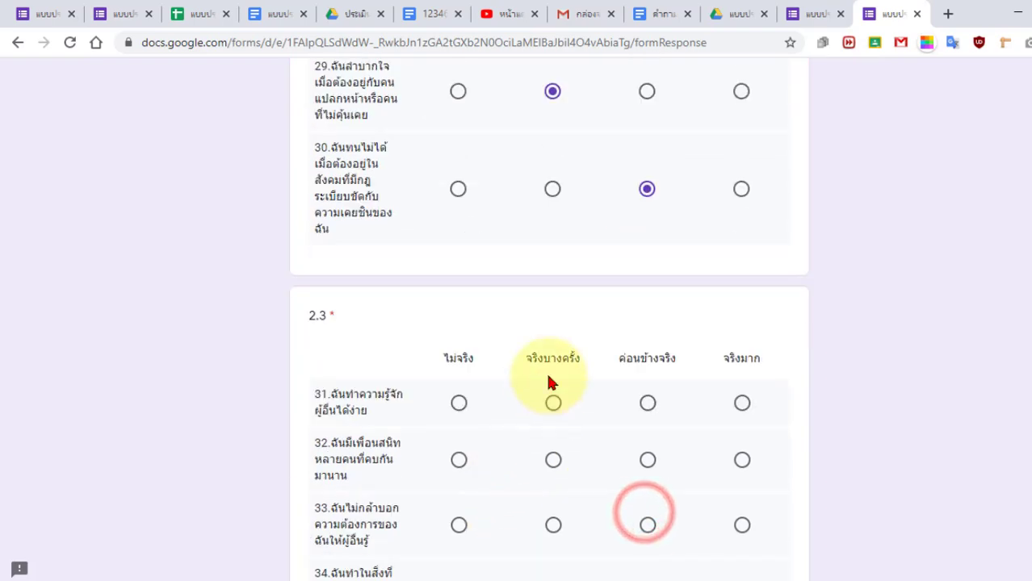
left_click(554, 408)
left_click(554, 461)
left_click(554, 525)
scroll(558, 484, "down", 3)
left_click(553, 354)
left_click(553, 436)
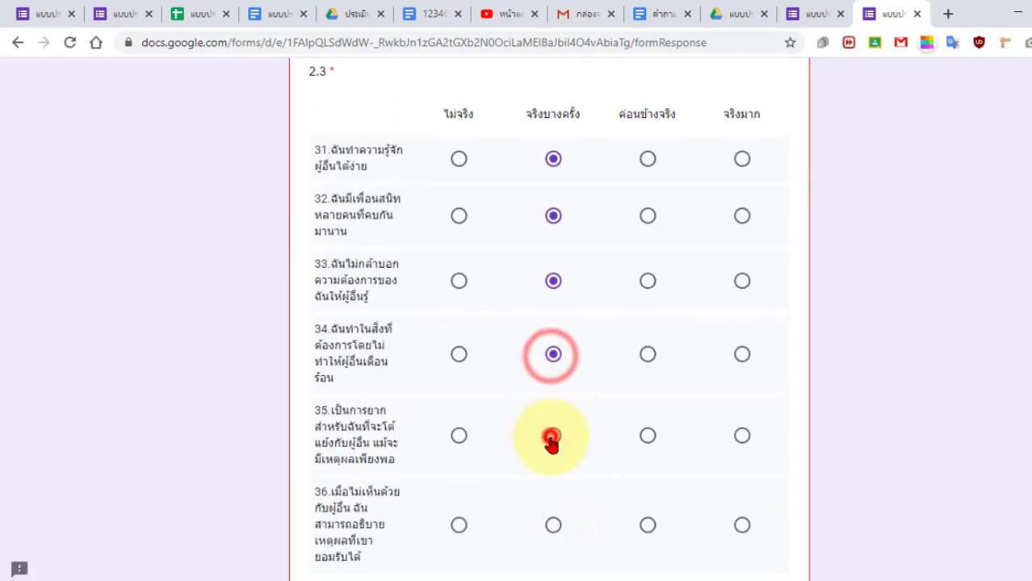
scroll(555, 452, "down", 2)
left_click(553, 335)
left_click(403, 461)
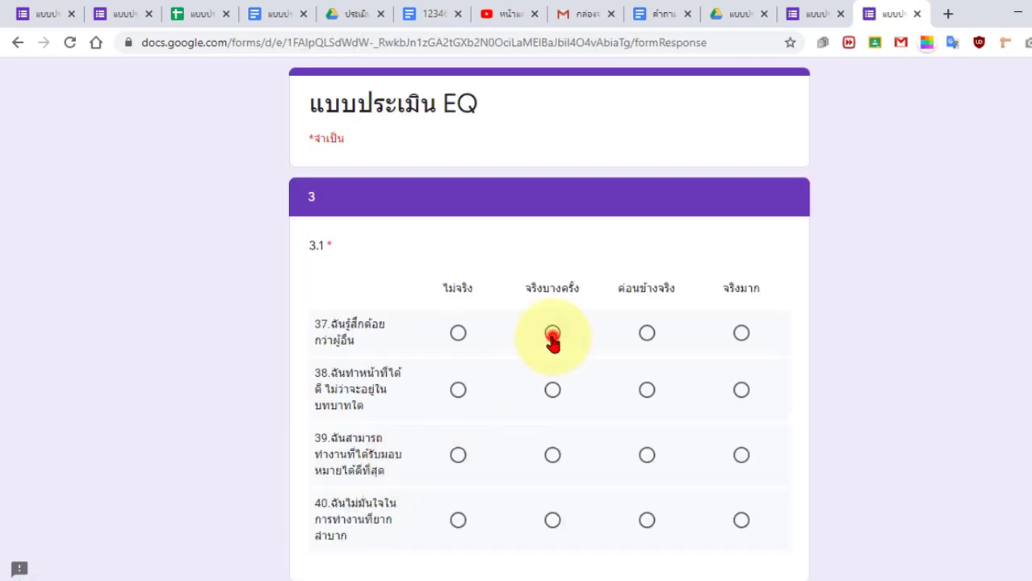
Answer grid 3.1 with จริงบางครั้ง for questions 37 and 39 and ค่อนข้างจริง for questions 38 and 40.
left_click(553, 334)
left_click(647, 390)
left_click(552, 454)
scroll(582, 469, "down", 2)
left_click(646, 358)
Answer grid 3.2 with จริงบางครั้ง for questions 41, 43 and 45 and ค่อนข้างจริง for questions 42, 44 and 46.
scroll(603, 460, "down", 3)
left_click(552, 311)
left_click(647, 368)
left_click(552, 441)
scroll(638, 517, "down", 2)
left_click(647, 375)
left_click(553, 457)
left_click(647, 514)
Answer grid 3.3 with จริงบางครั้ง for questions 47 to 50 and 52, and ค่อนข้างจริง for question 51.
scroll(560, 521, "down", 4)
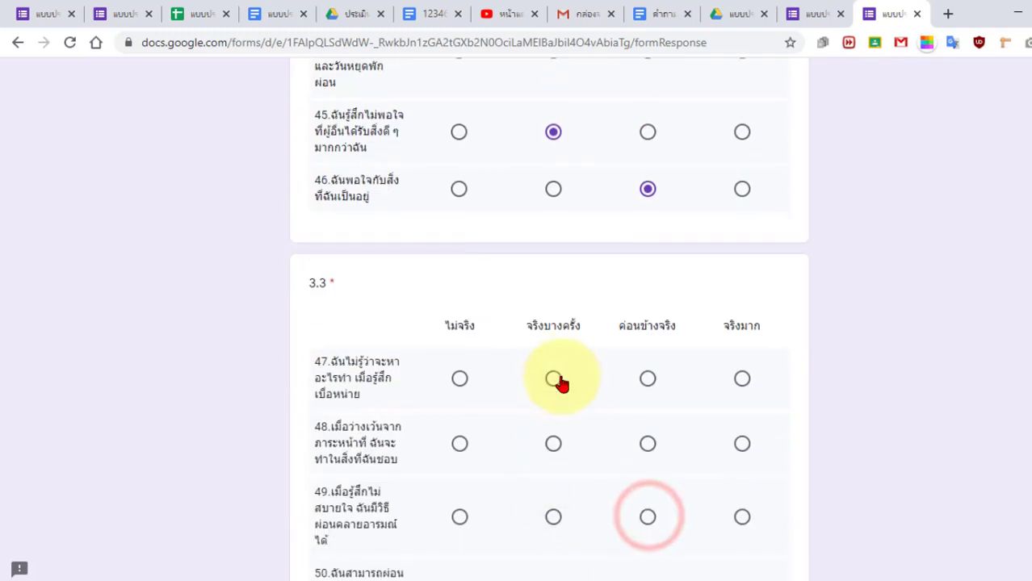
left_click(556, 383)
left_click(553, 446)
left_click(558, 518)
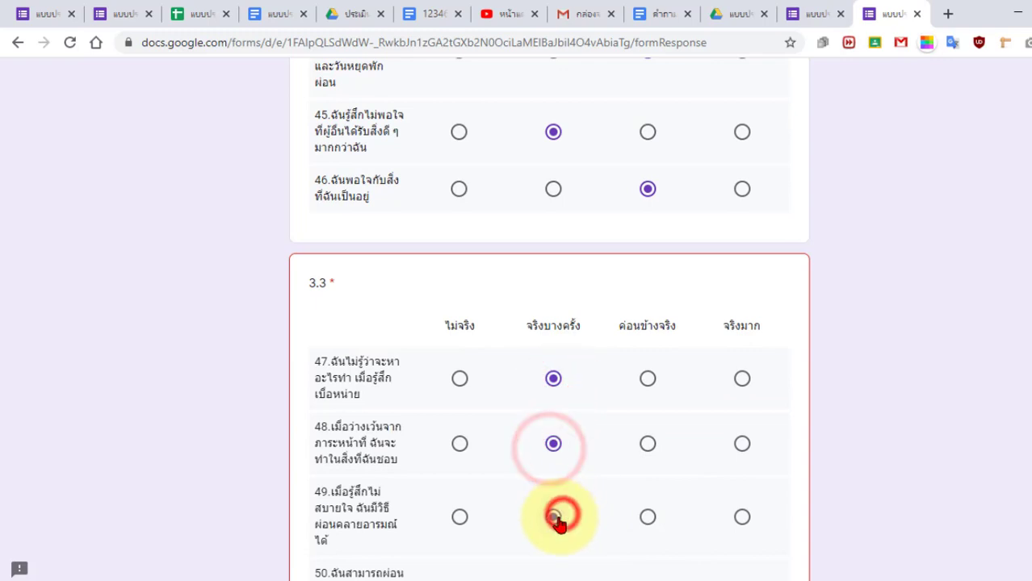
scroll(559, 518, "down", 2)
scroll(660, 523, "down", 2)
left_click(649, 356)
left_click(553, 429)
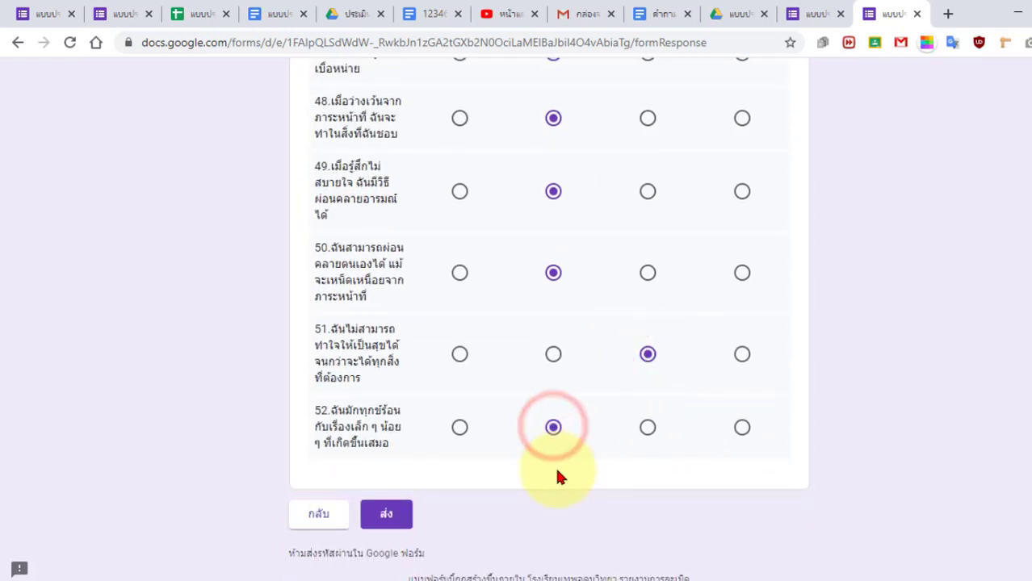
Check the answers given in grids 3.2 and 3.3 and submit the test response.
scroll(464, 474, "up", 5)
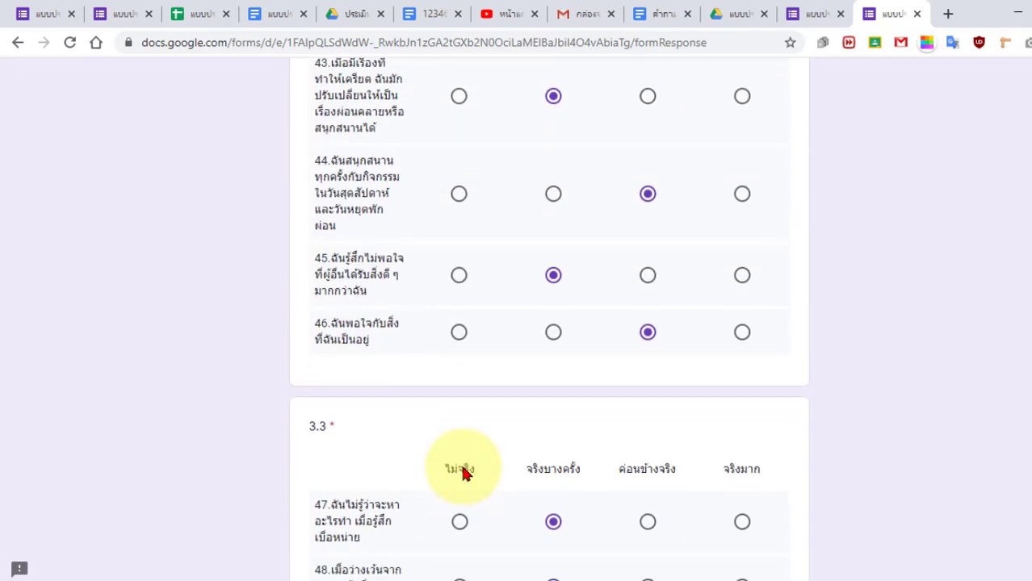
scroll(464, 474, "down", 6)
scroll(462, 468, "up", 2)
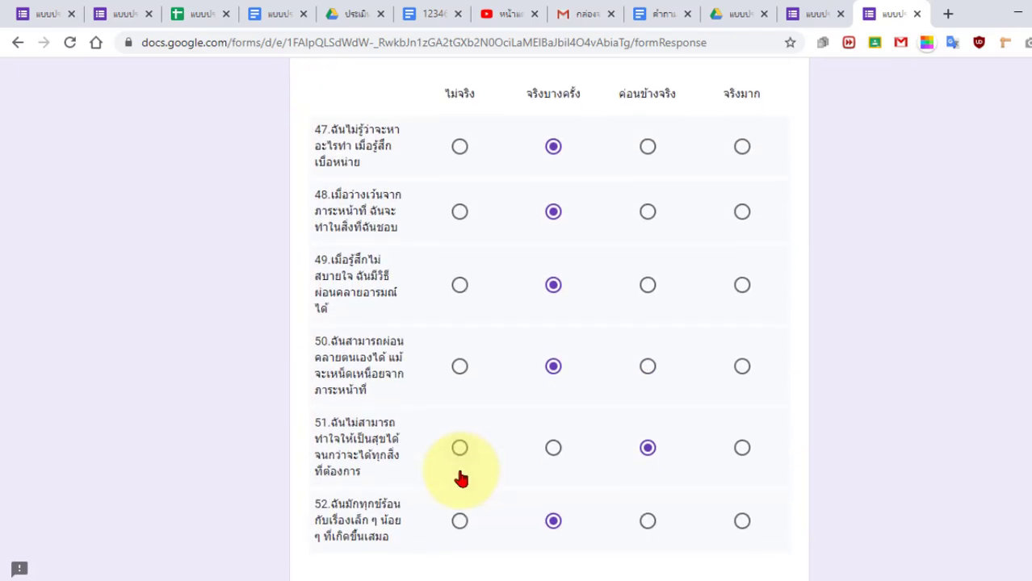
scroll(462, 468, "down", 2)
left_click(390, 466)
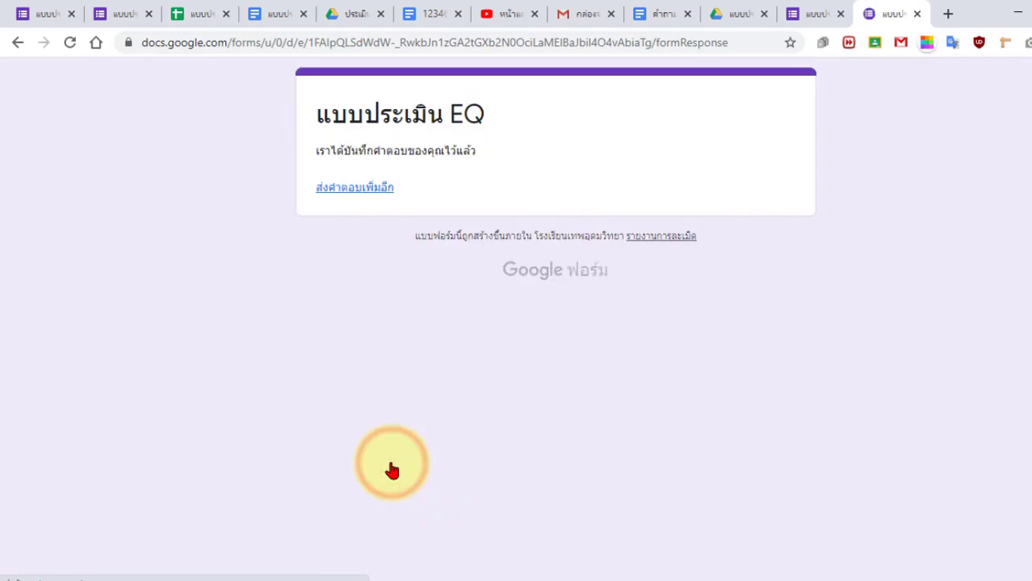
Return to the form editor and create a new response spreadsheet named แบบประเมิน EQ (การตอบกลับ).
left_click(814, 18)
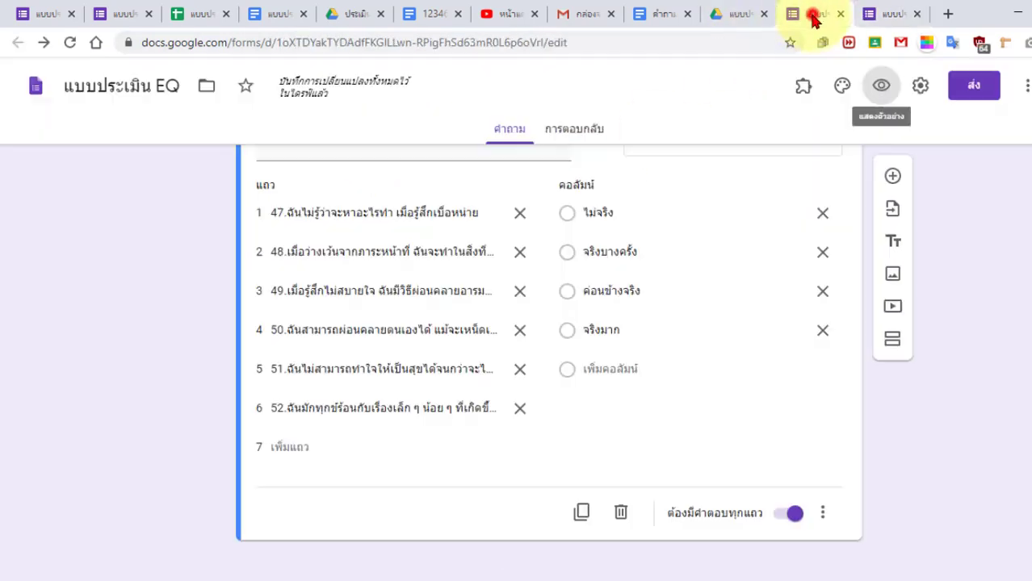
left_click(583, 129)
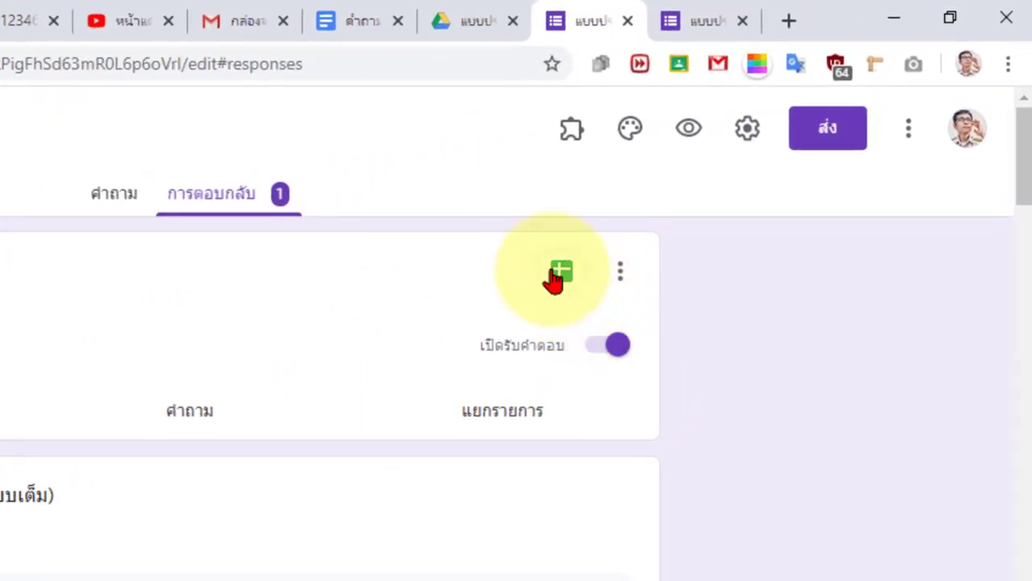
left_click(692, 196)
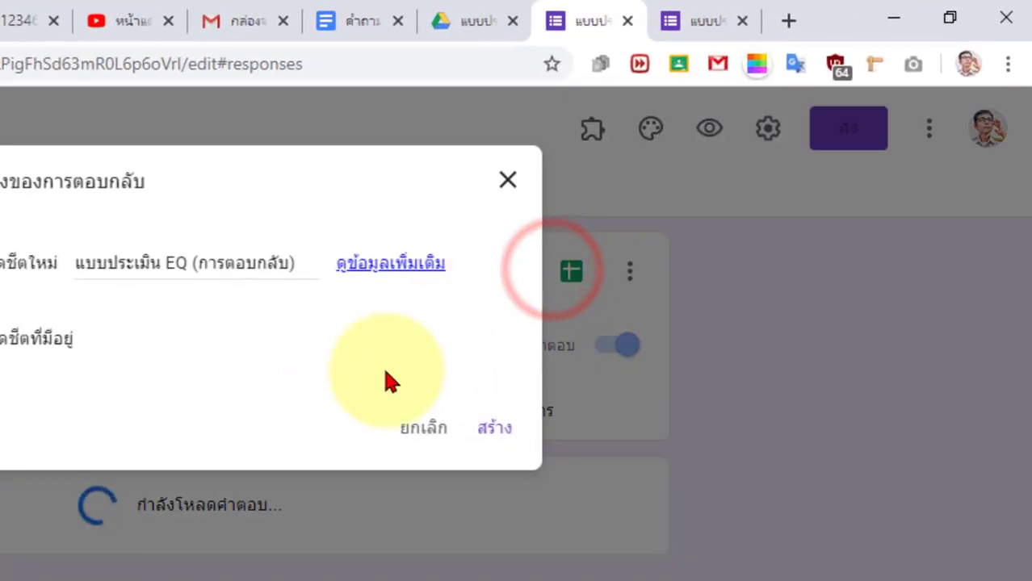
left_click(149, 262)
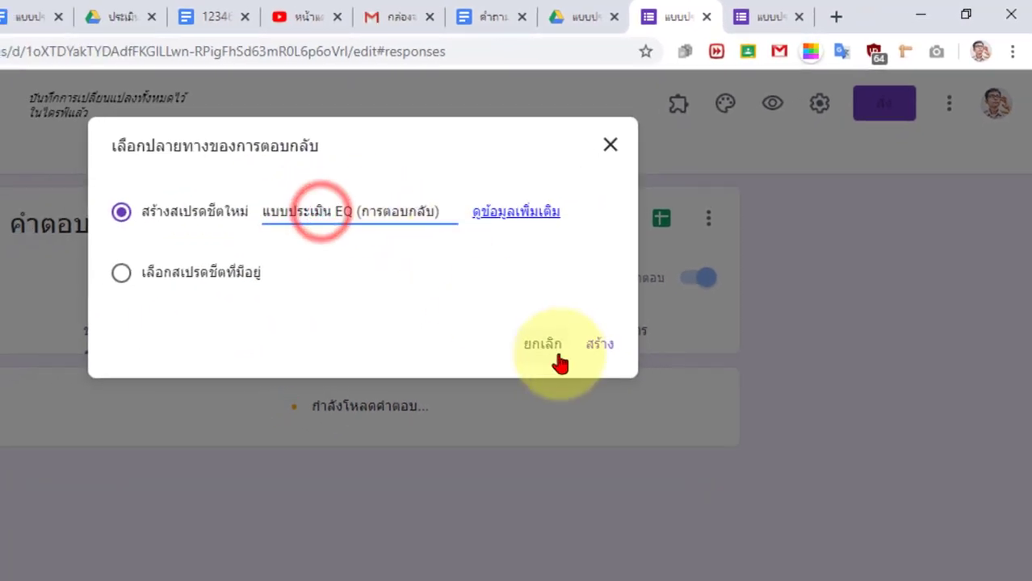
left_click(607, 348)
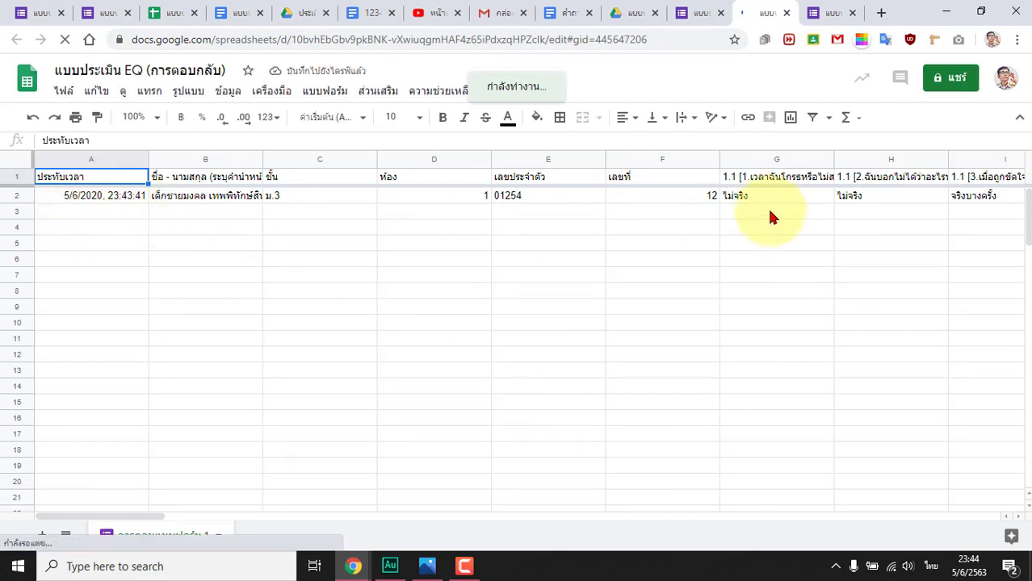
Enter 1 in cell A3, below the response's timestamp, to start numbering the columns.
left_click(661, 208)
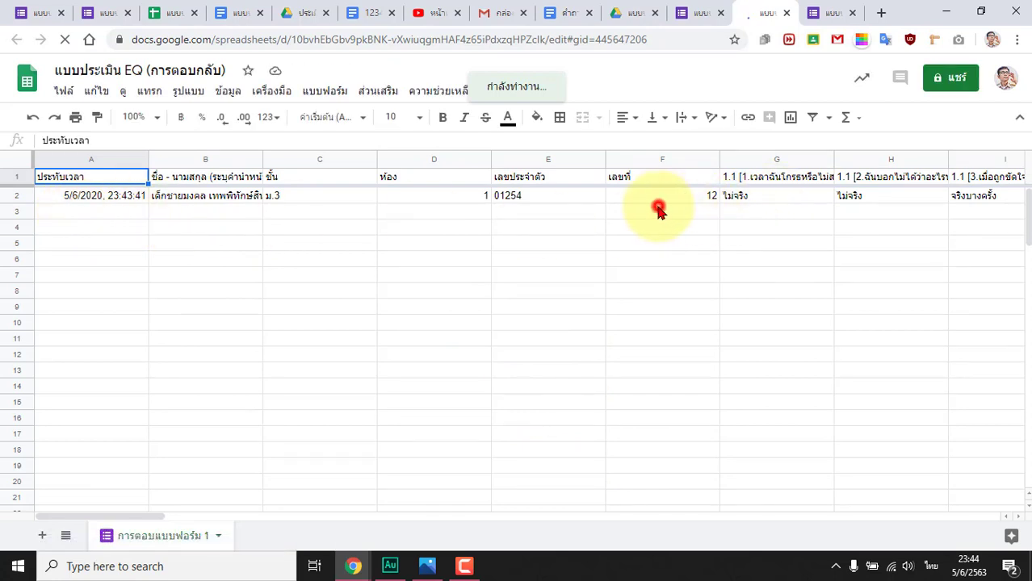
left_click(539, 211)
left_click(430, 212)
left_click(327, 211)
left_click(216, 211)
left_click(101, 212)
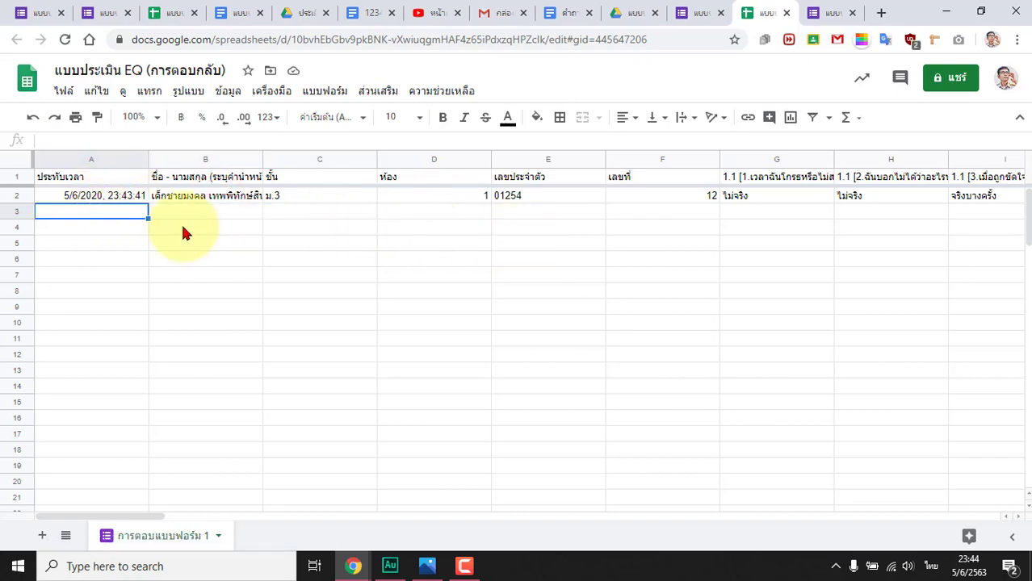
type("1")
key("Tab")
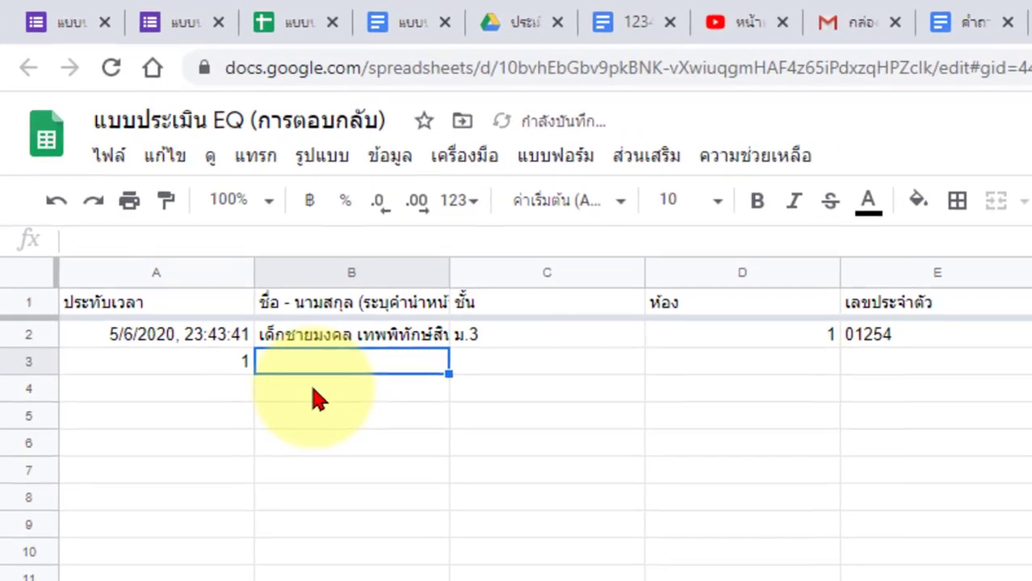
Enter the formula =A3+1 in cell B3.
type("ช")
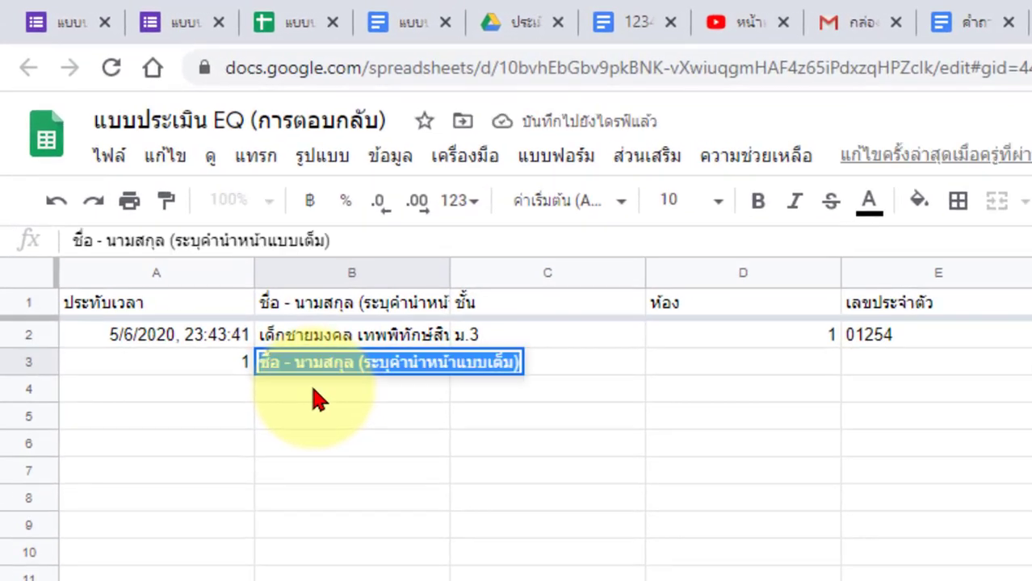
type("ี่")
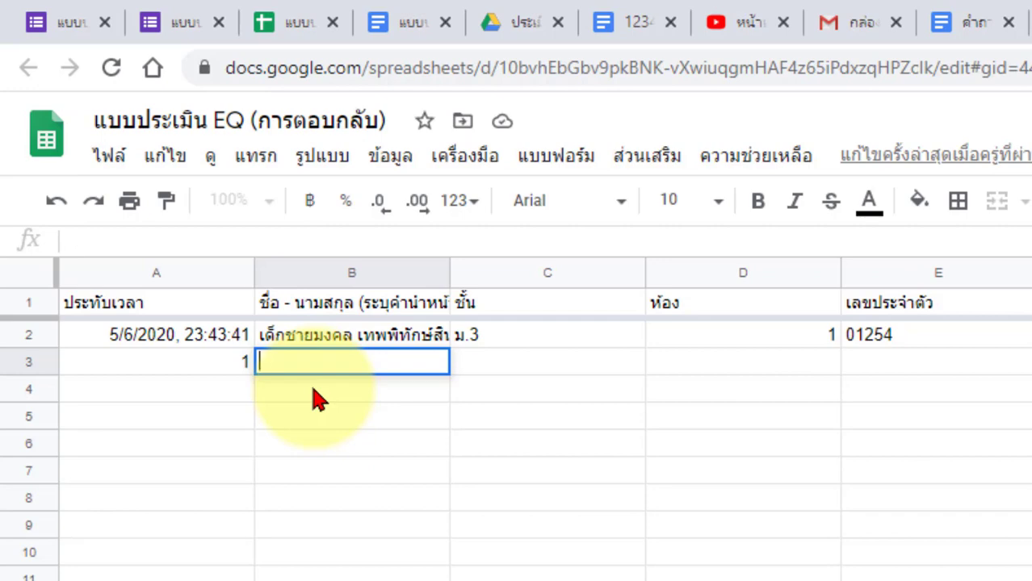
type("ช")
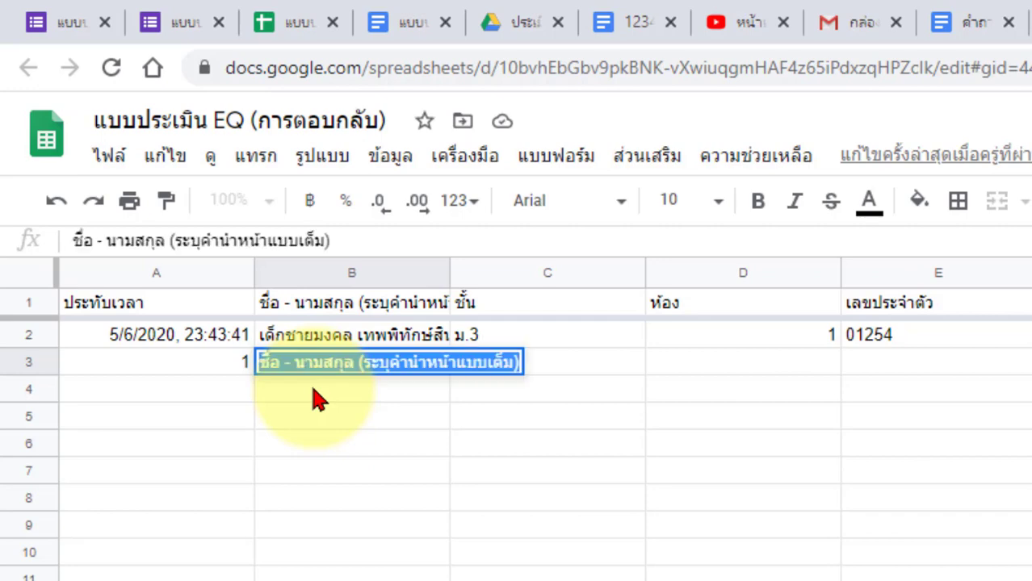
type("ีช")
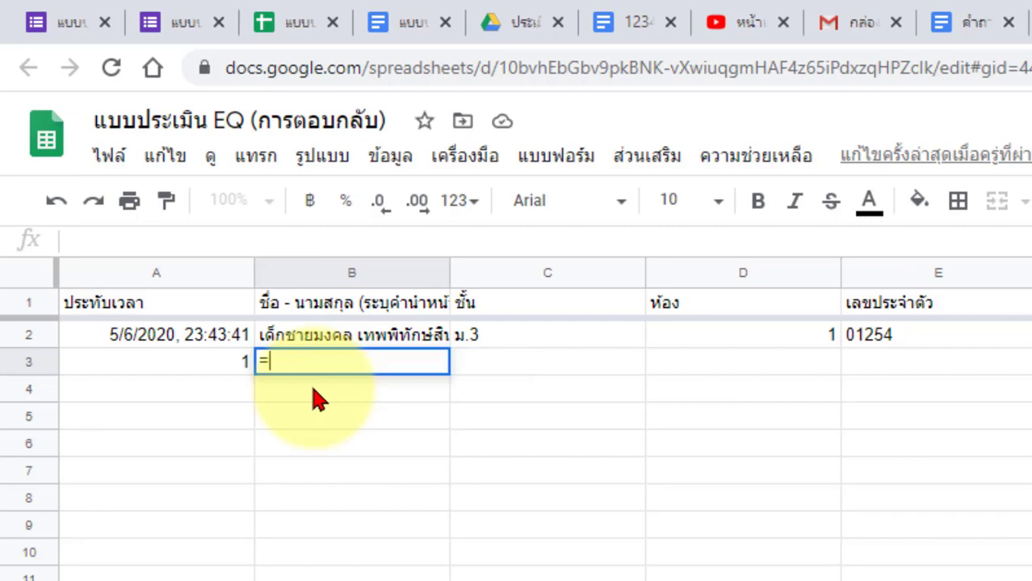
left_click(205, 365)
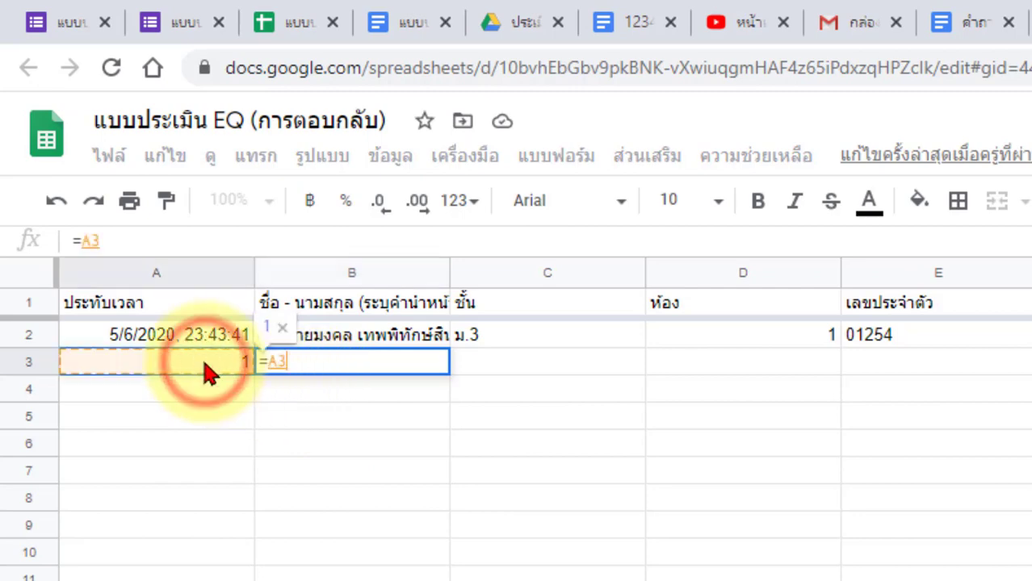
type("+1")
key("Return")
Fill the B3 formula across row 3 to column BF and check that column's heading, answer and number.
left_click(373, 367)
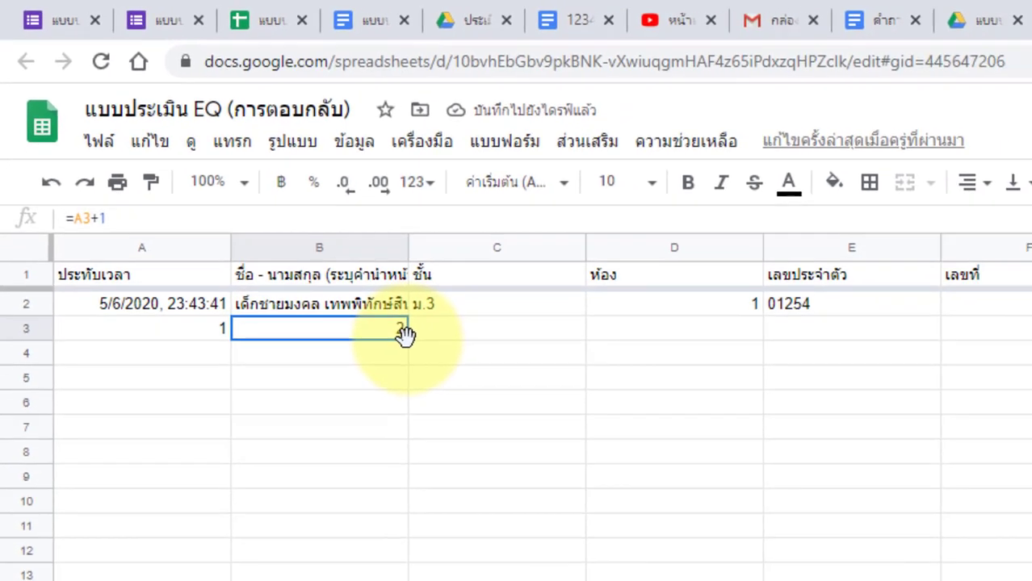
left_click_drag(450, 374, 1031, 309)
left_click_drag(781, 188, 194, 213)
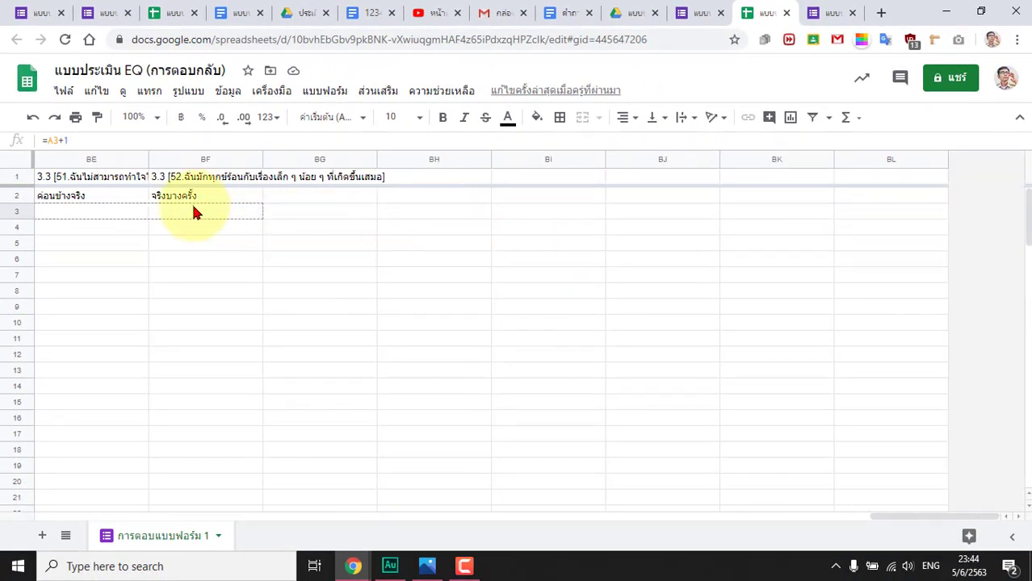
left_click(193, 200)
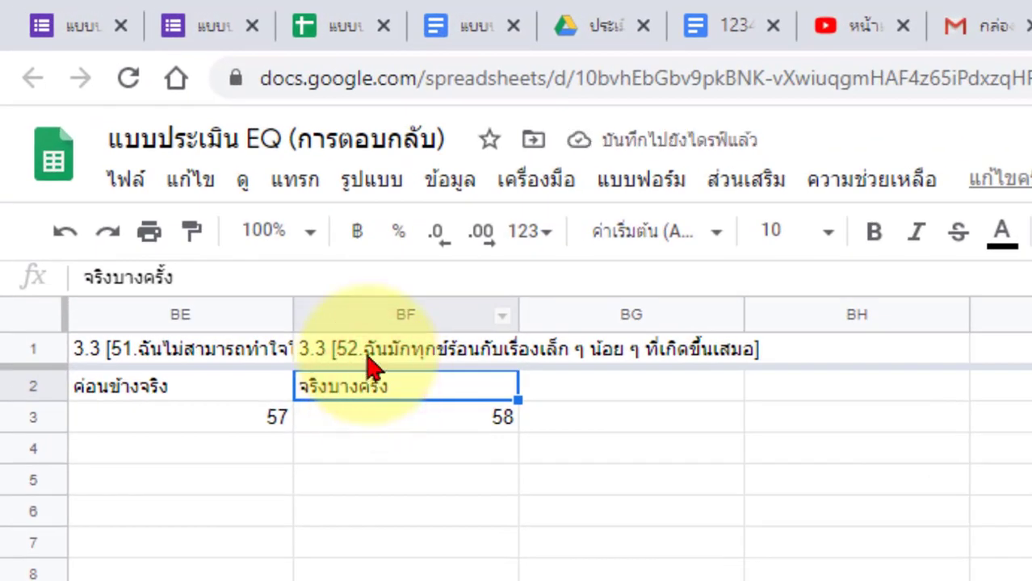
left_click(277, 263)
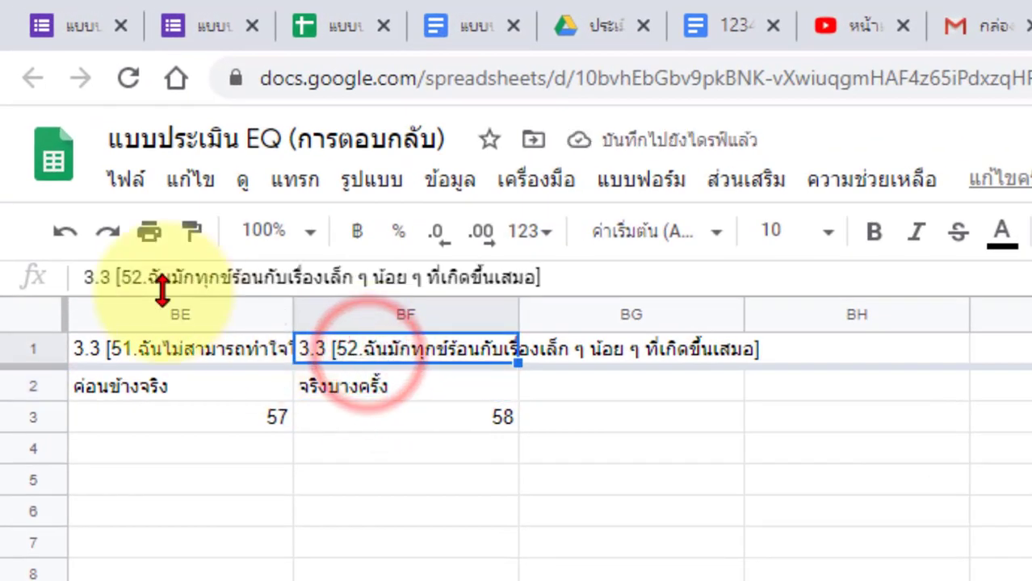
left_click(409, 417)
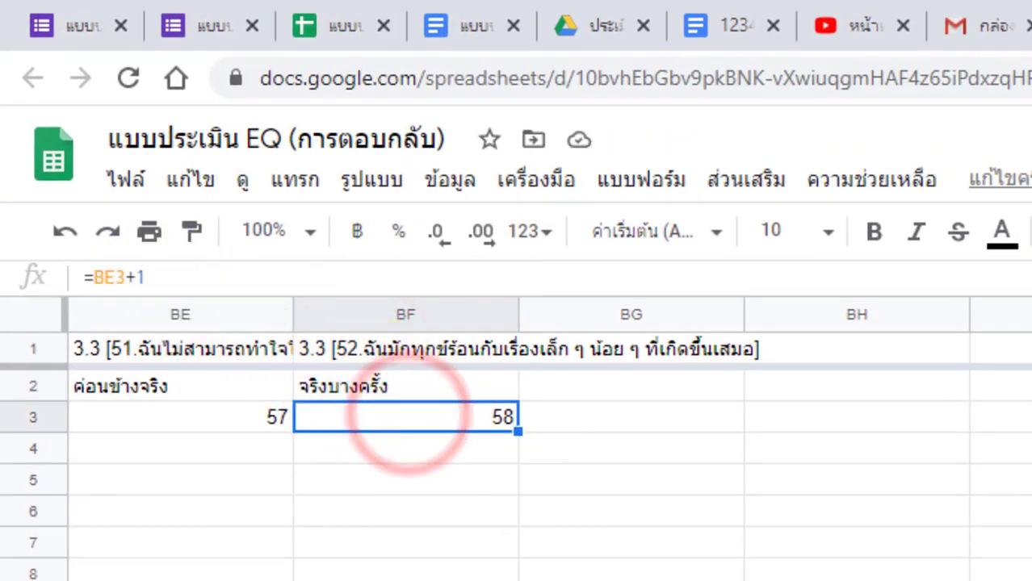
Open the script editor for the แบบประเมิน EQ (การตอบกลับ) spreadsheet.
scroll(516, 436, "left", 10)
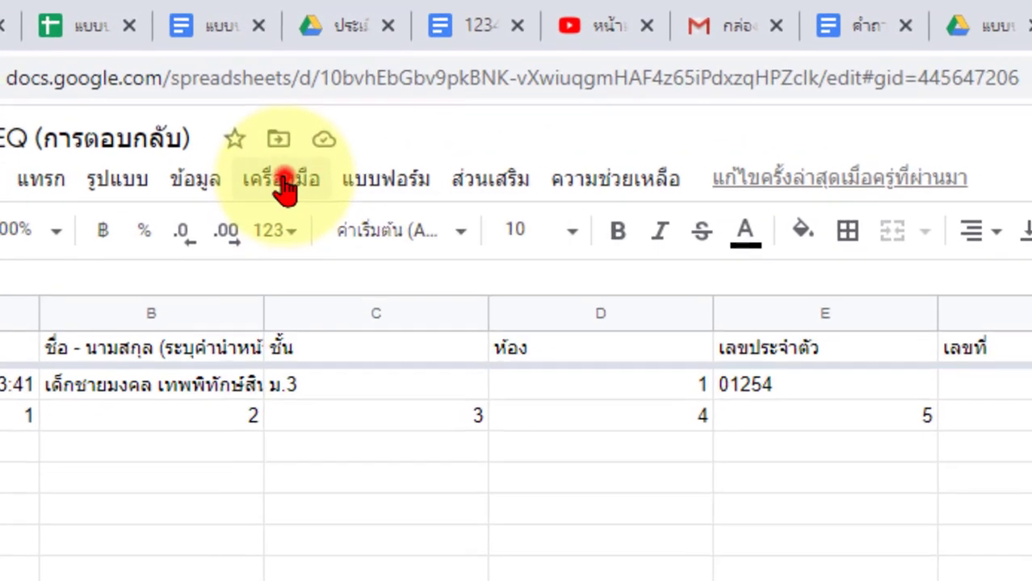
left_click(271, 91)
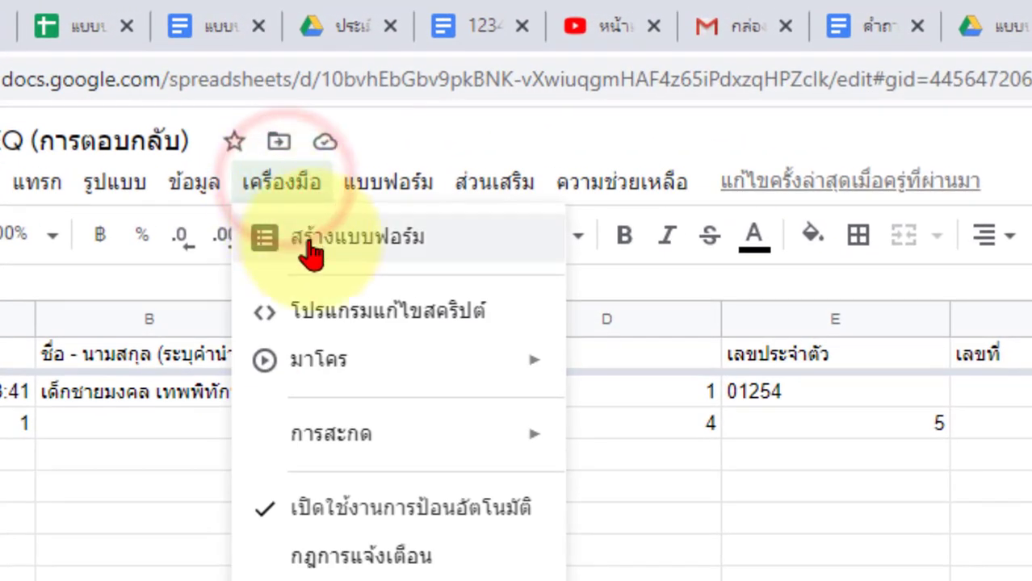
left_click(357, 317)
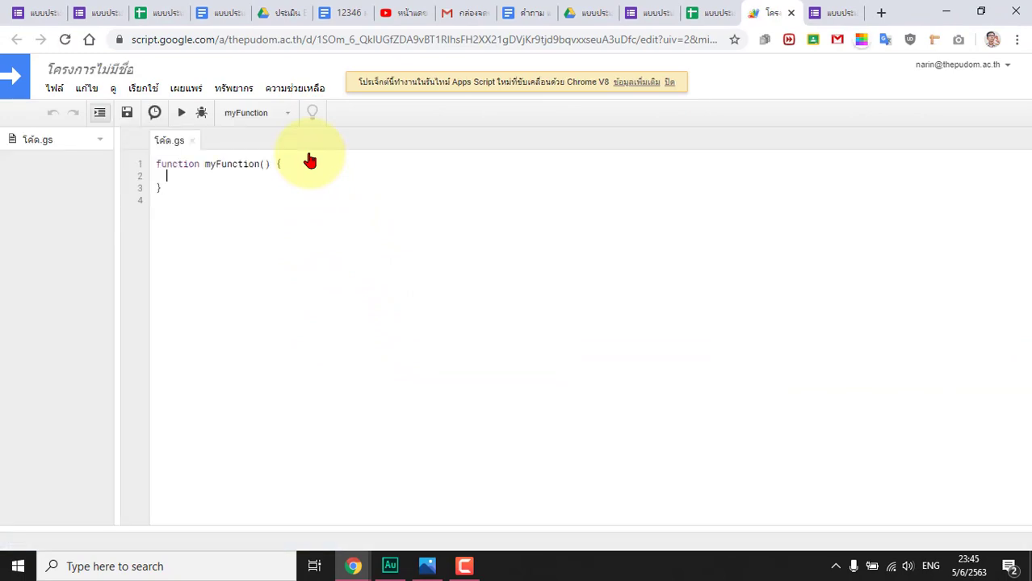
Rename the untitled script project as แบบประเมิน EQ, copying that text from the response spreadsheet's title.
left_click(91, 71)
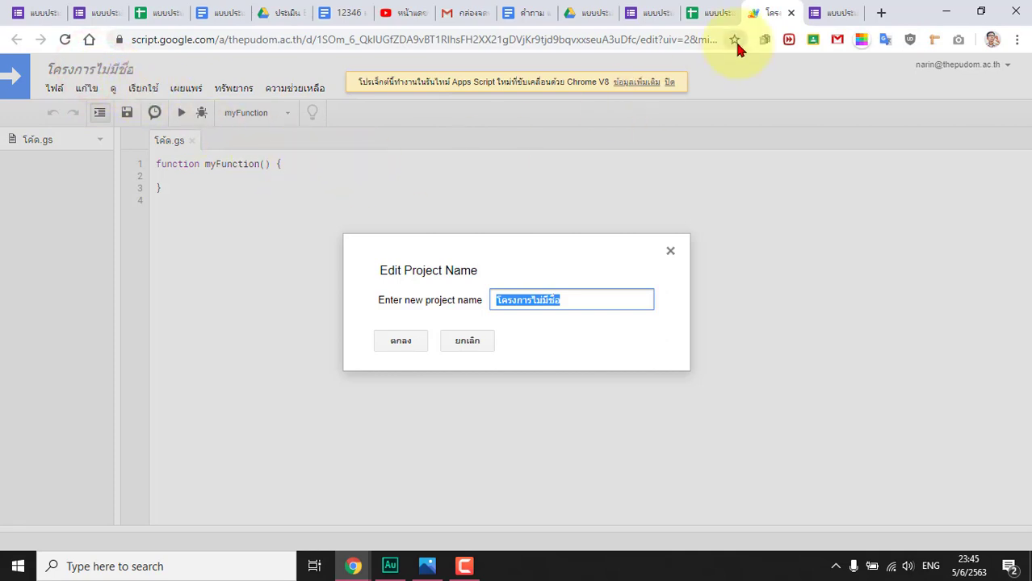
left_click(717, 15)
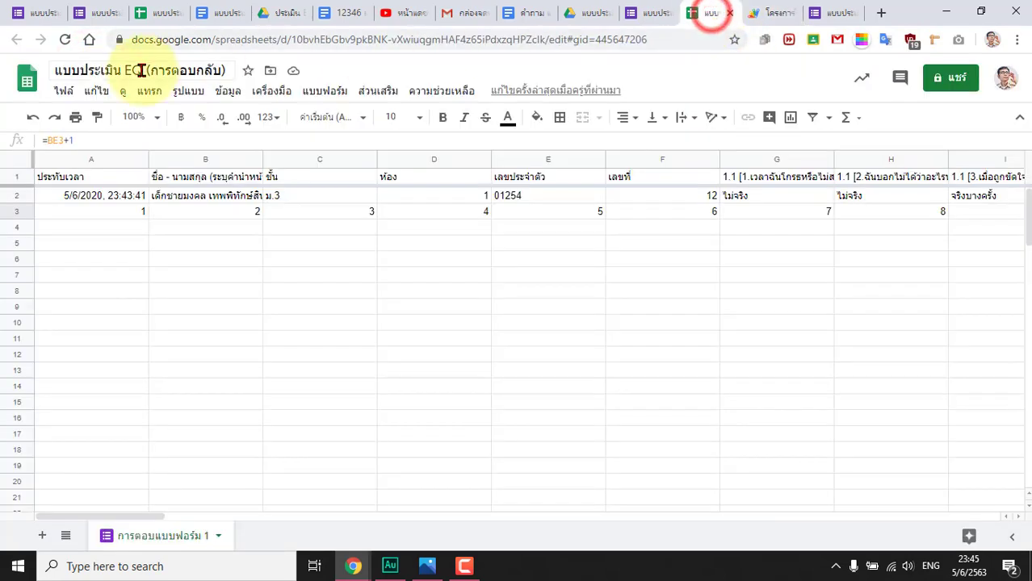
double_click(53, 71)
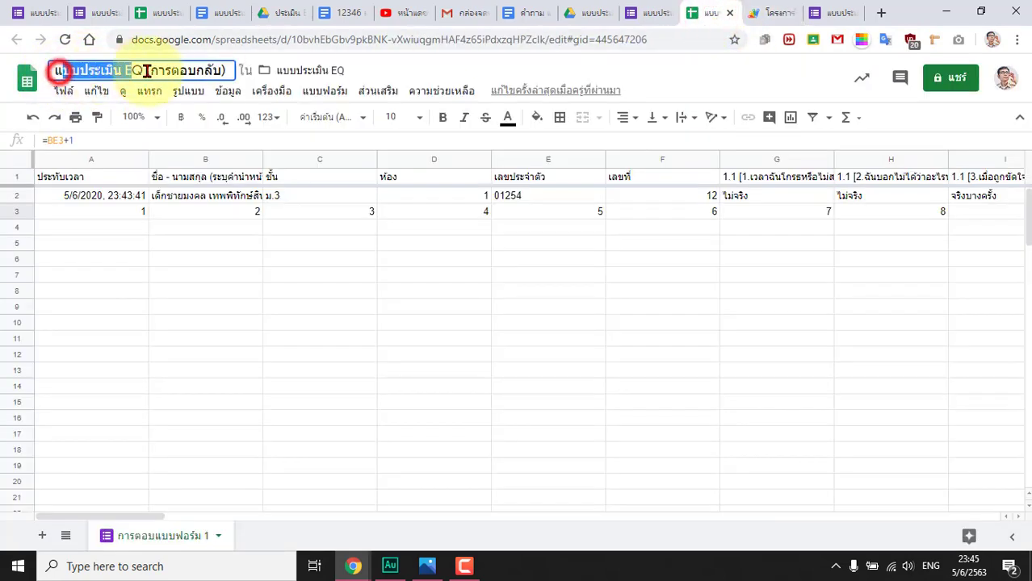
left_click(98, 71)
left_click_drag(53, 71, 146, 71)
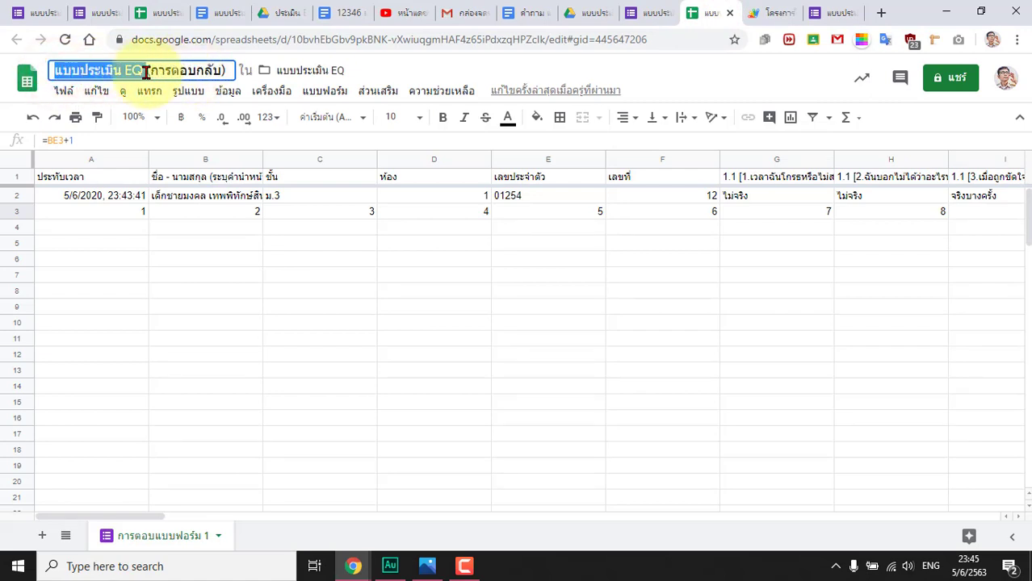
left_click(96, 90)
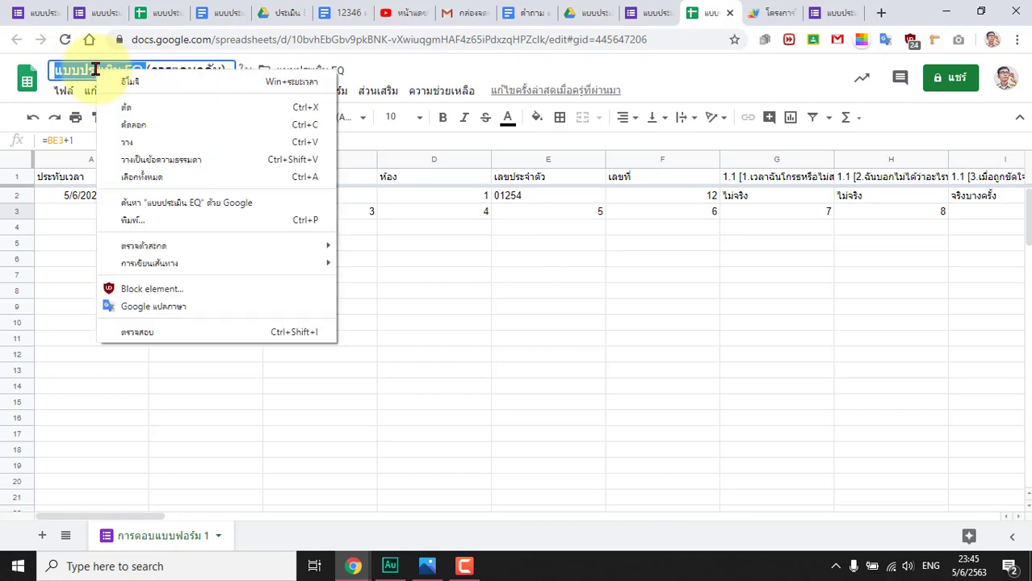
left_click(142, 121)
left_click(772, 13)
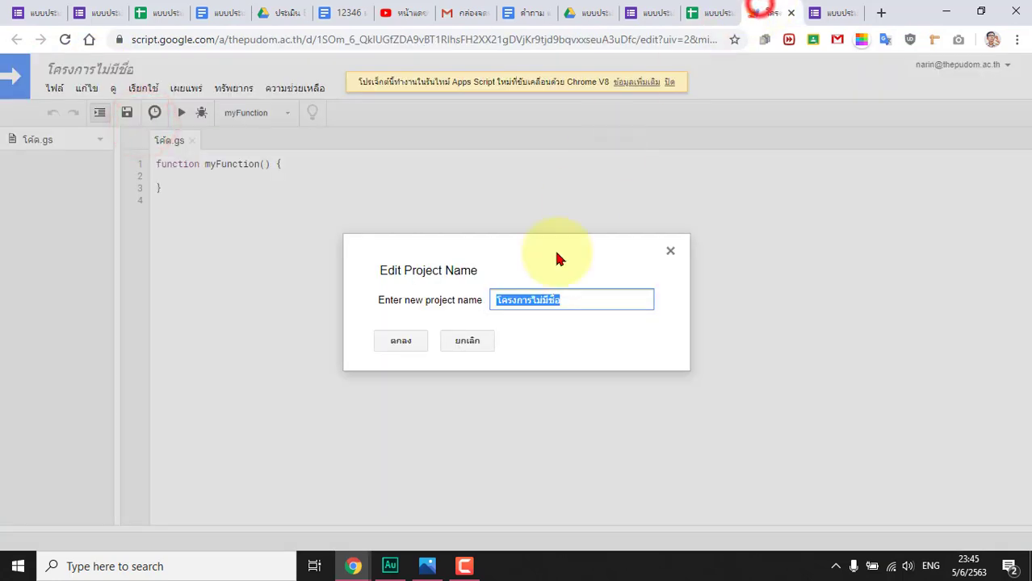
right_click(537, 300)
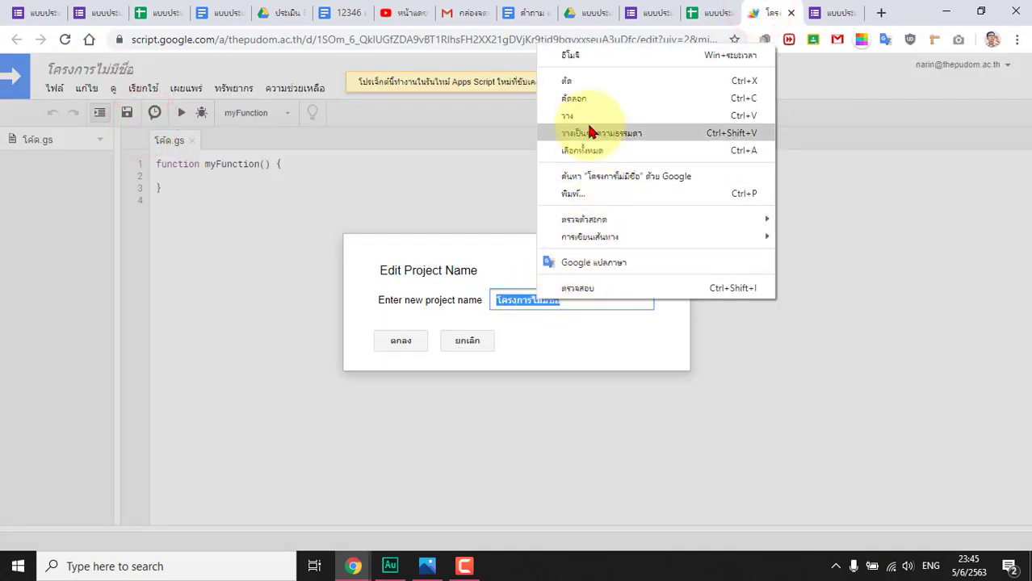
left_click(590, 132)
left_click(401, 346)
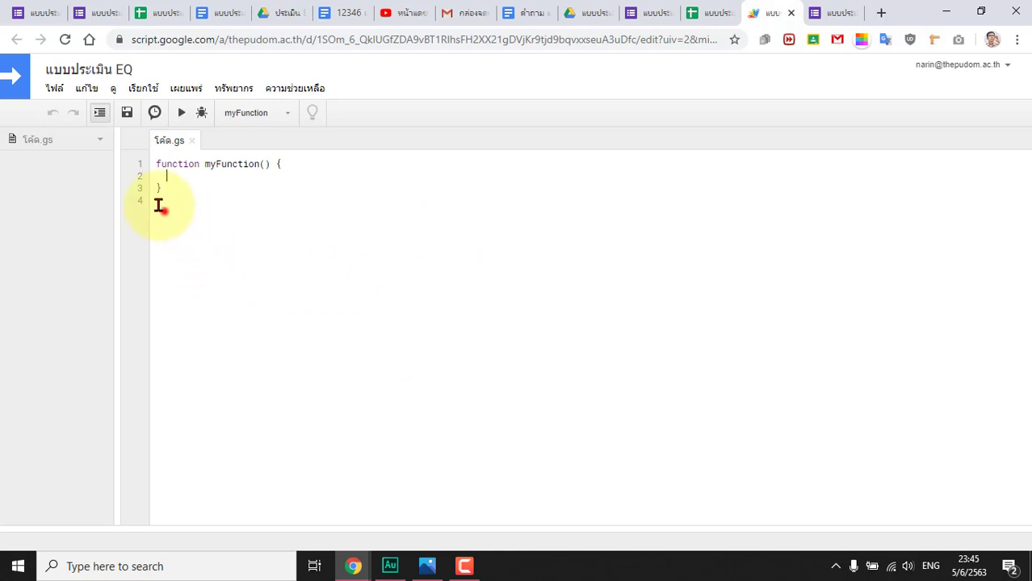
Delete the default myFunction code from the script file.
left_click_drag(164, 217, 127, 153)
key("BackSpace")
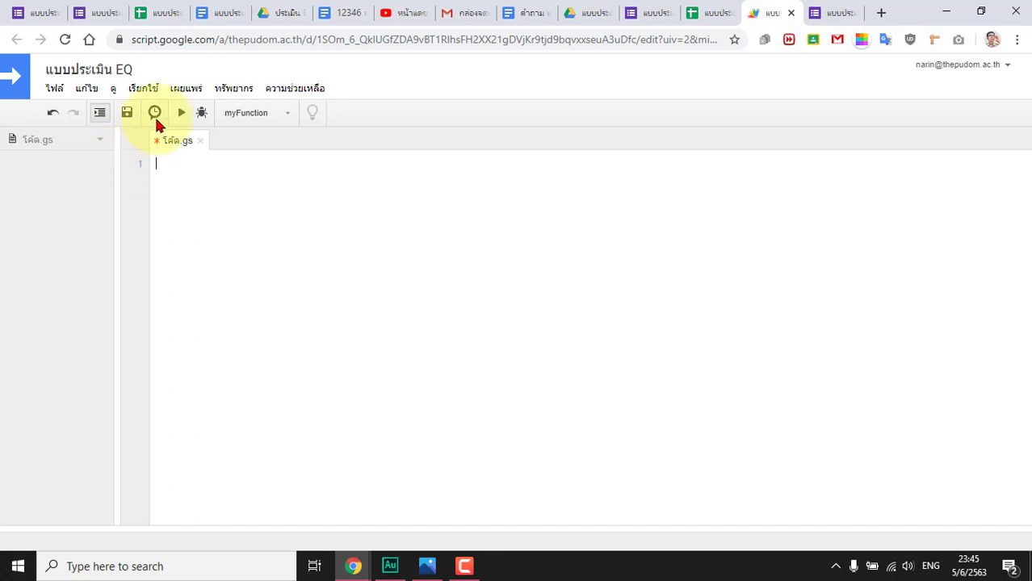
Open the script of the แบบประเมินความฉลาดทางอารมณ์ (EQ) new (การตอบกลับ) spreadsheet and copy all of its code.
left_click(155, 11)
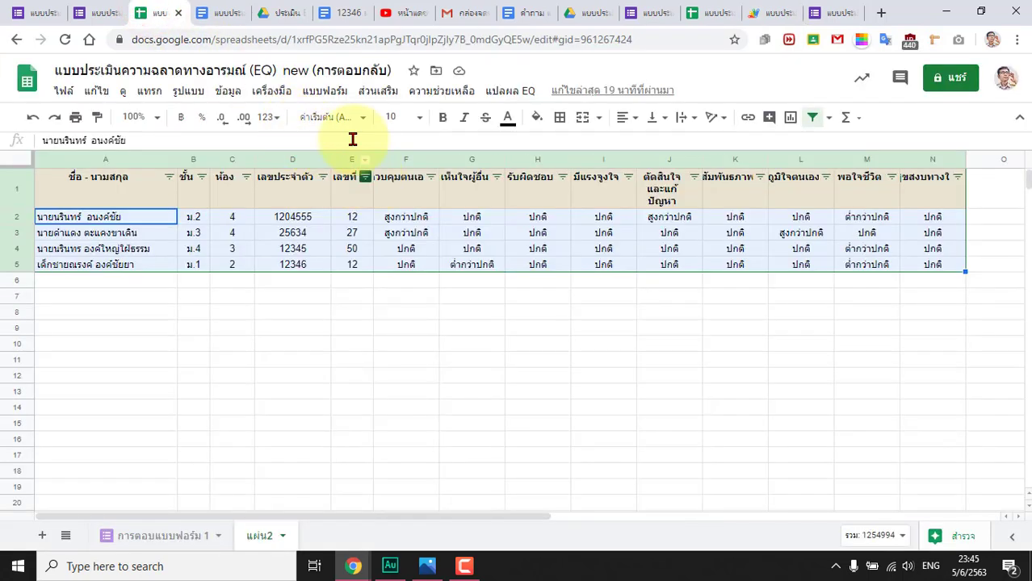
left_click(266, 94)
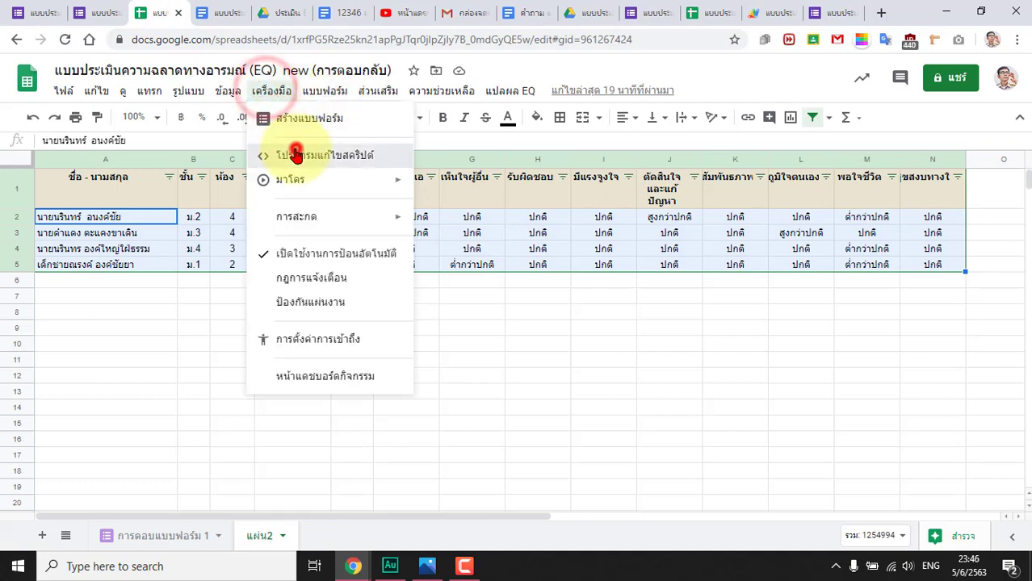
left_click(296, 154)
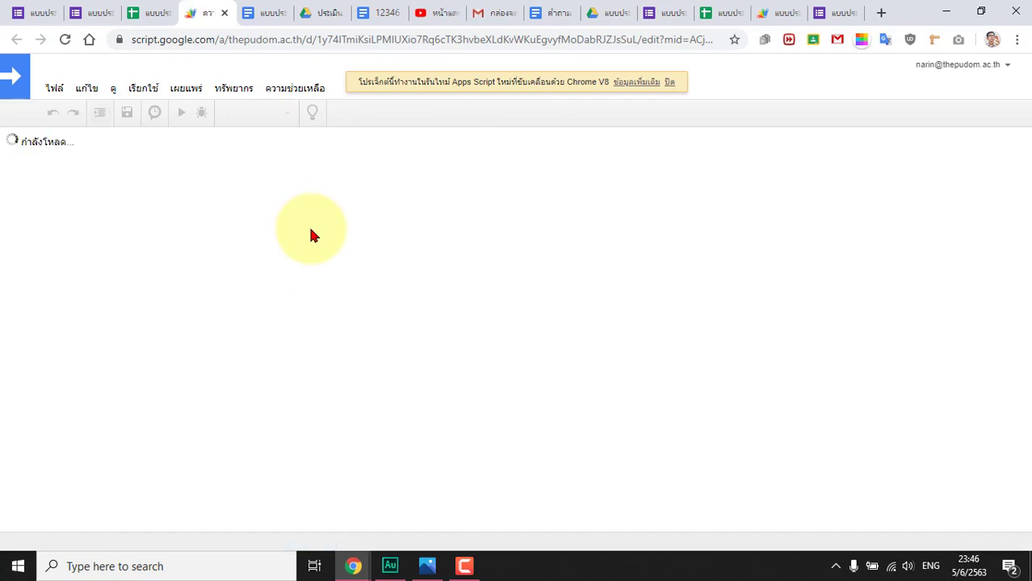
left_click(306, 323)
key("ctrl+a")
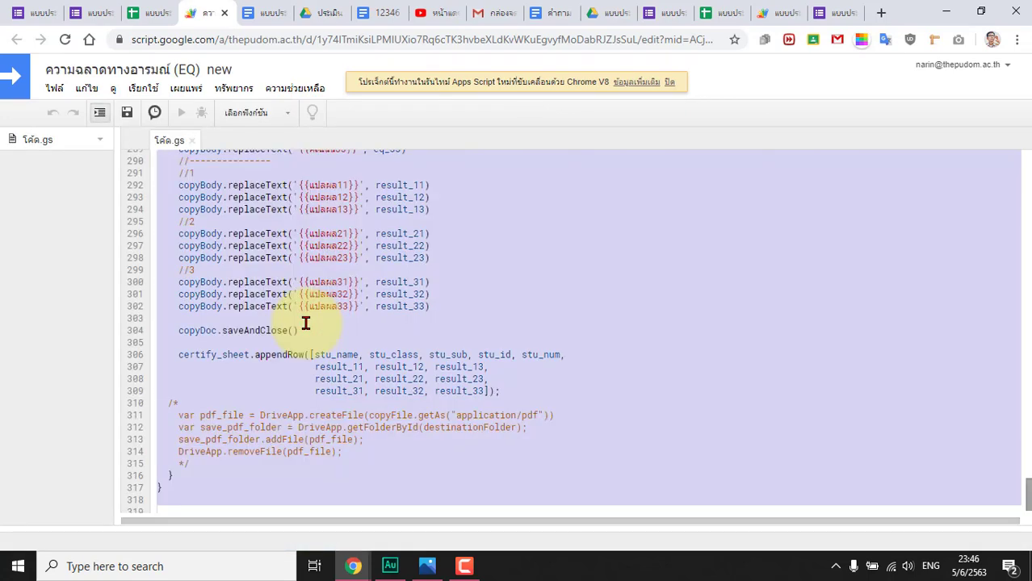
right_click(306, 323)
left_click(347, 108)
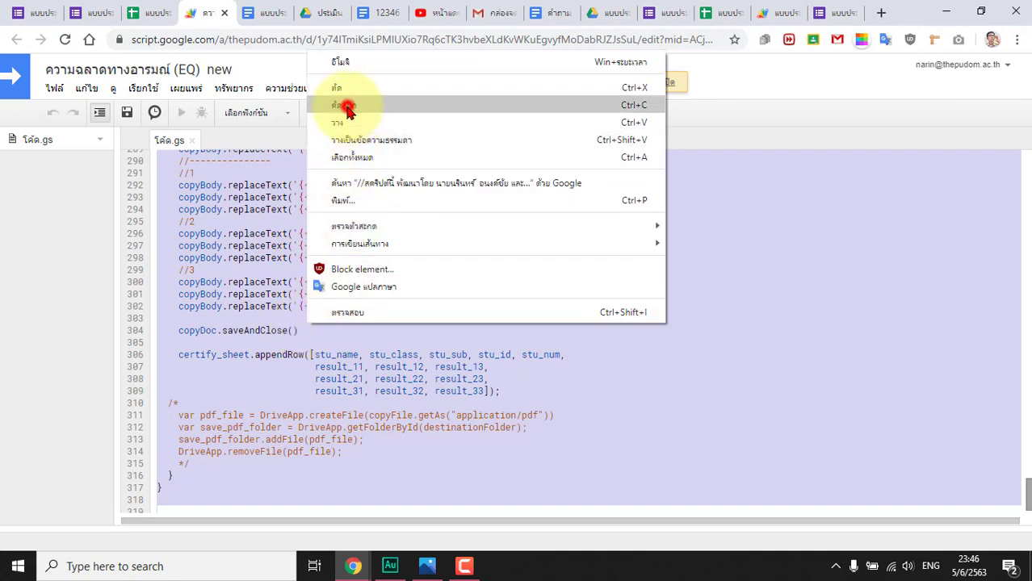
Paste the copied code into the empty script file of the แบบประเมิน EQ project and go to its first lines.
left_click(770, 13)
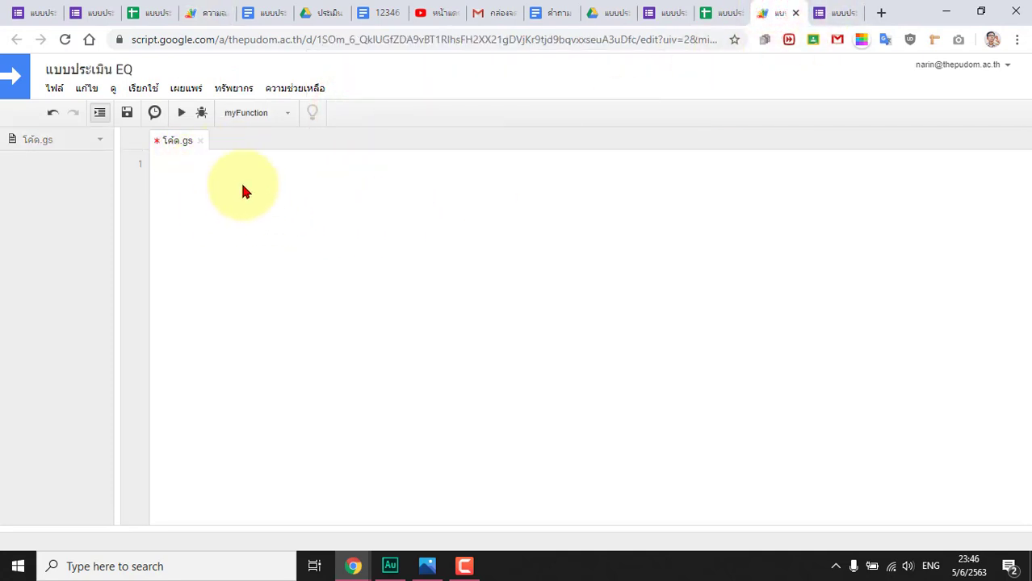
left_click(214, 255)
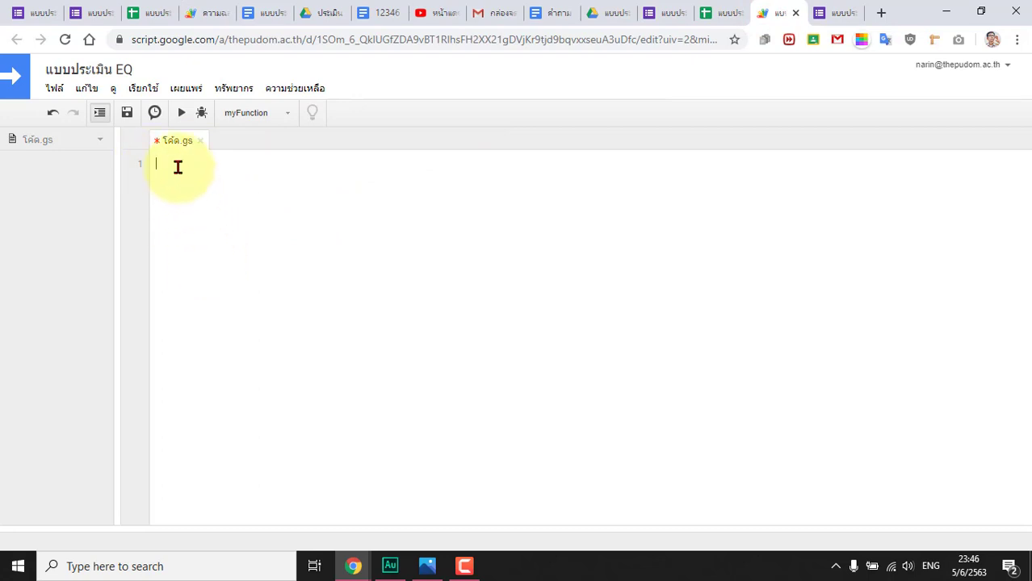
right_click(178, 166)
left_click(230, 291)
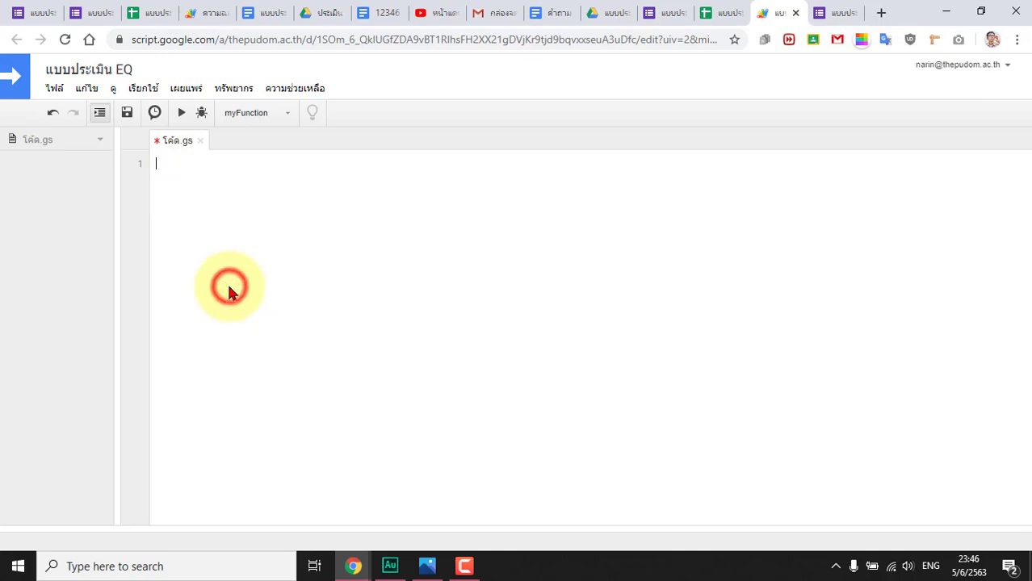
scroll(402, 442, "up", 5)
scroll(403, 447, "up", 3)
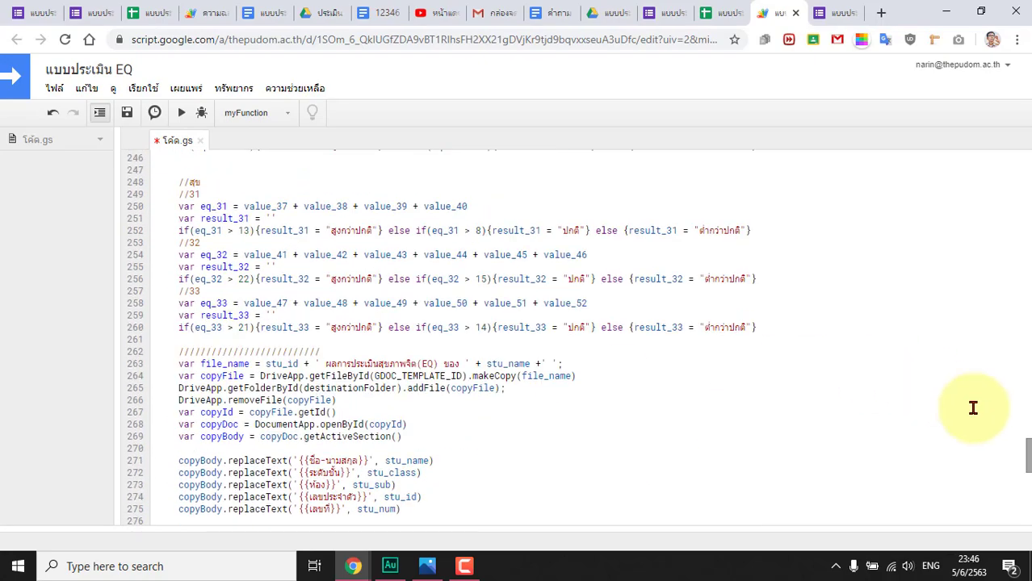
left_click_drag(1027, 464, 1018, 158)
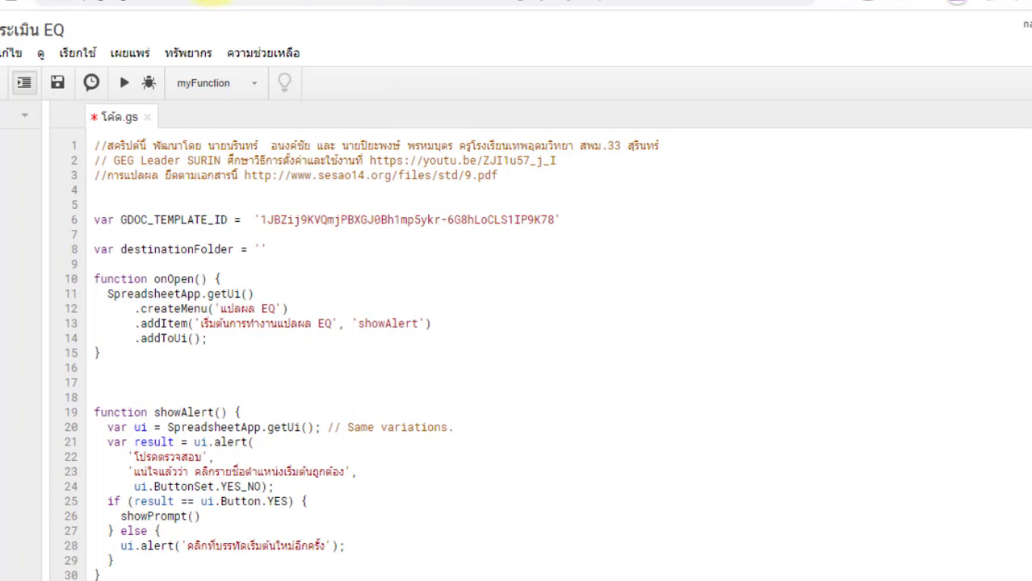
Examine the แบบประเมินความฉลาดทางอารมณ์ (EQ) test document from its header and placeholders down to the result table and signature lines.
left_click(206, 0)
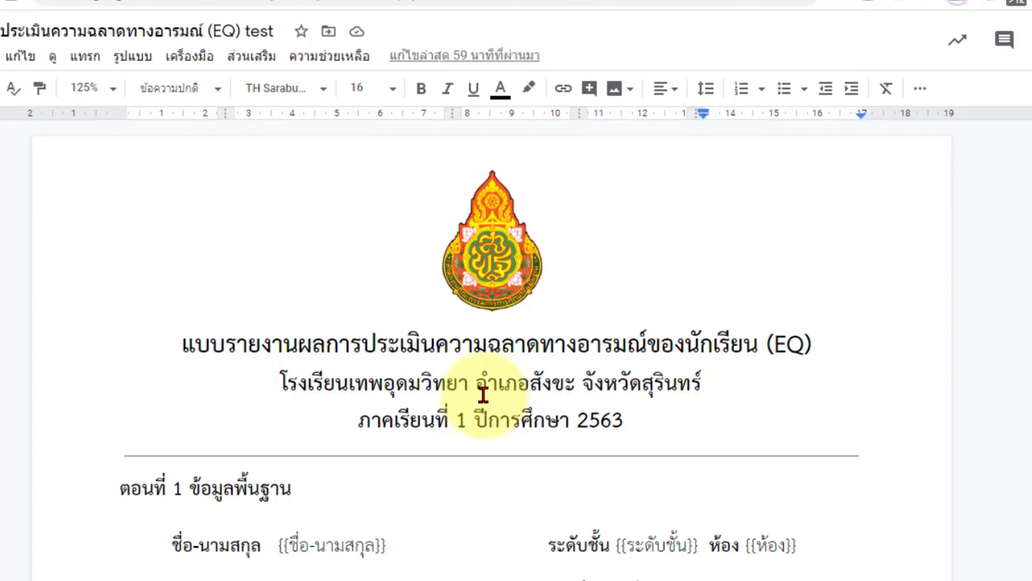
scroll(482, 395, "down", 2)
scroll(483, 395, "up", 2)
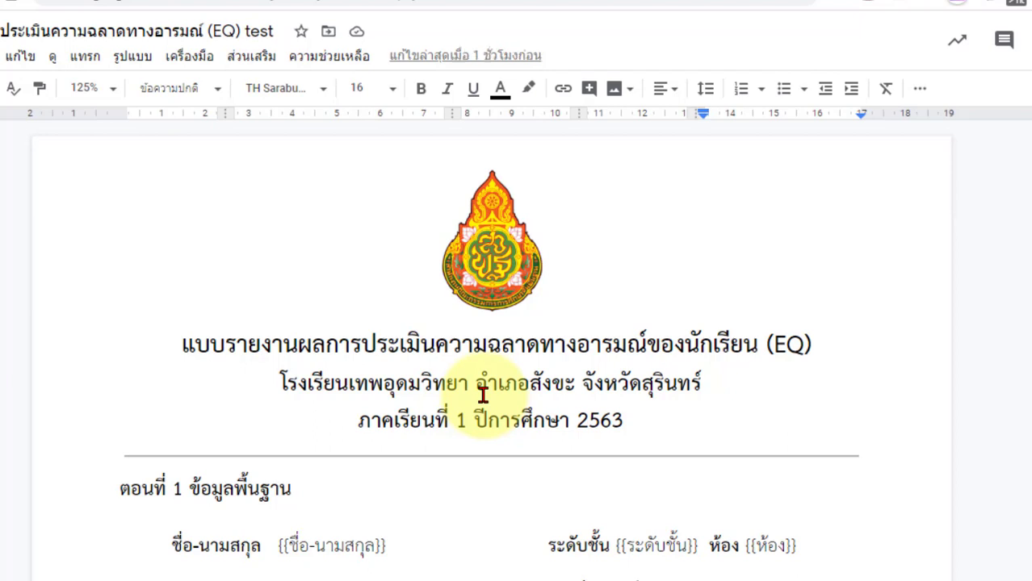
scroll(483, 396, "down", 5)
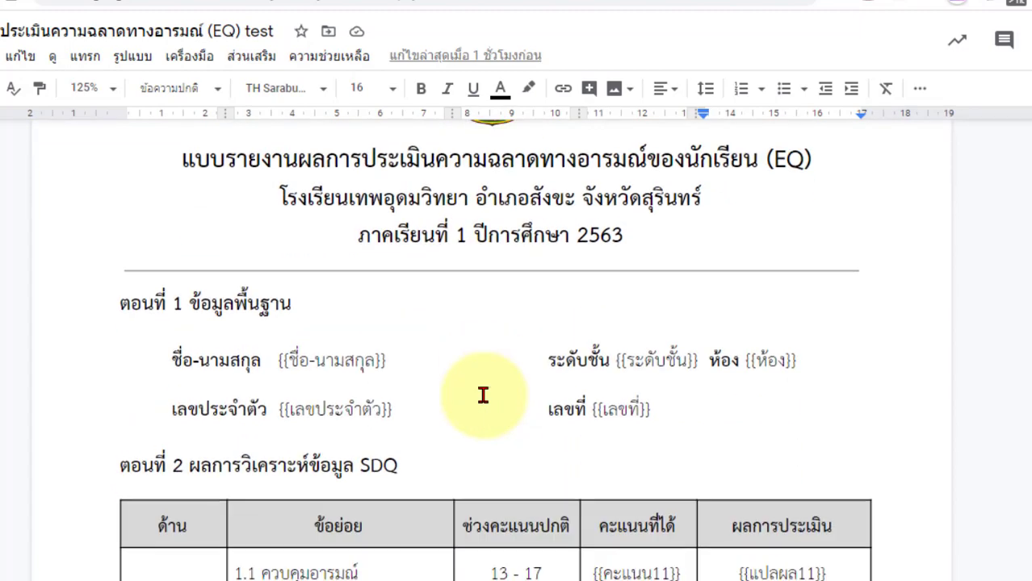
scroll(483, 396, "up", 5)
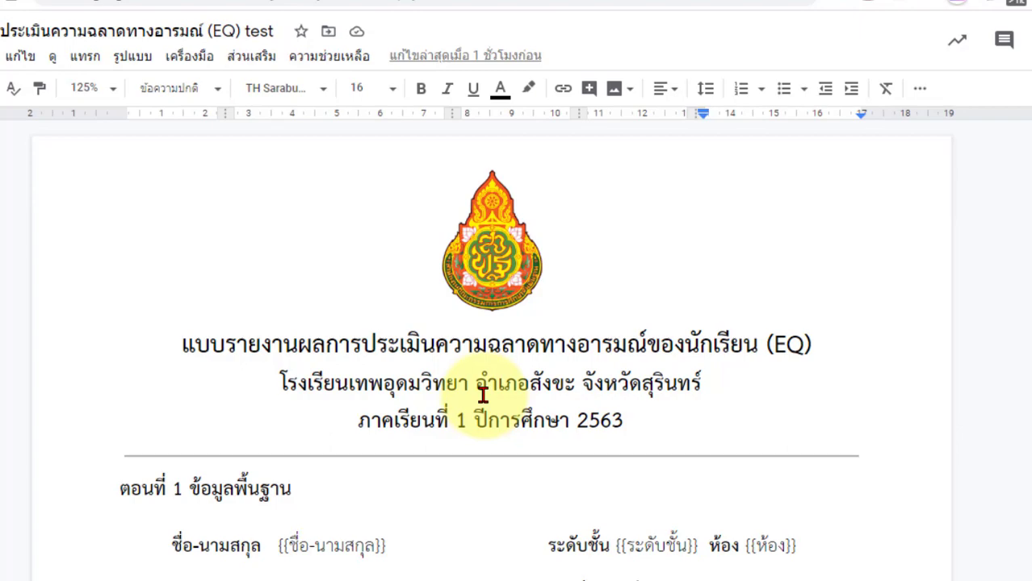
scroll(483, 396, "down", 9)
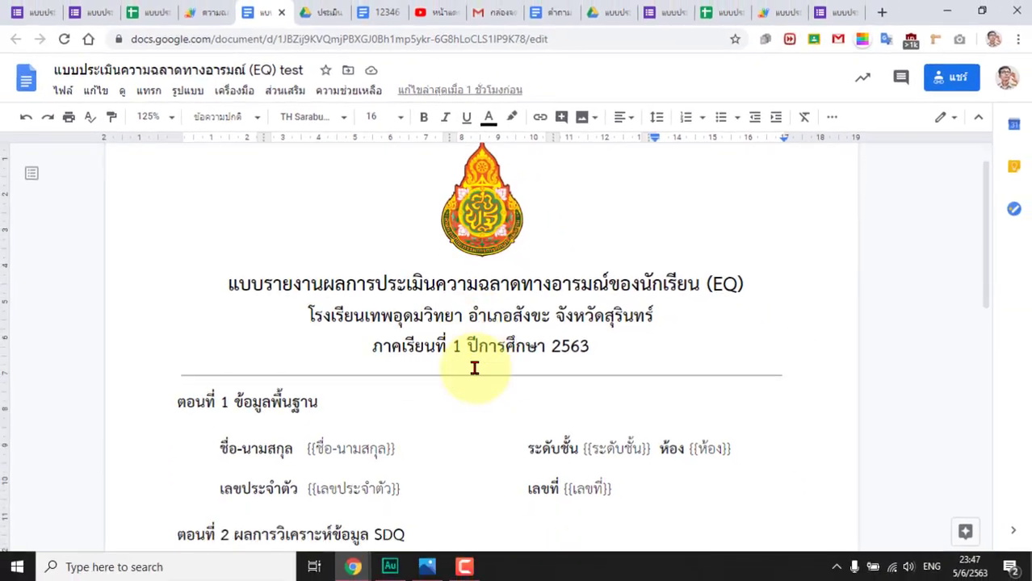
scroll(475, 368, "down", 2)
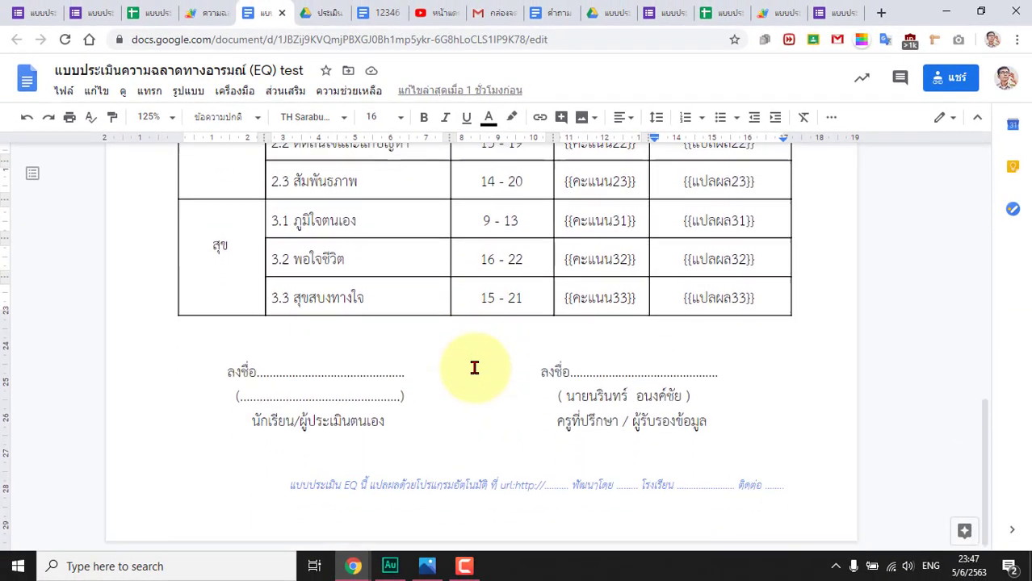
scroll(474, 369, "up", 2)
scroll(475, 368, "up", 10)
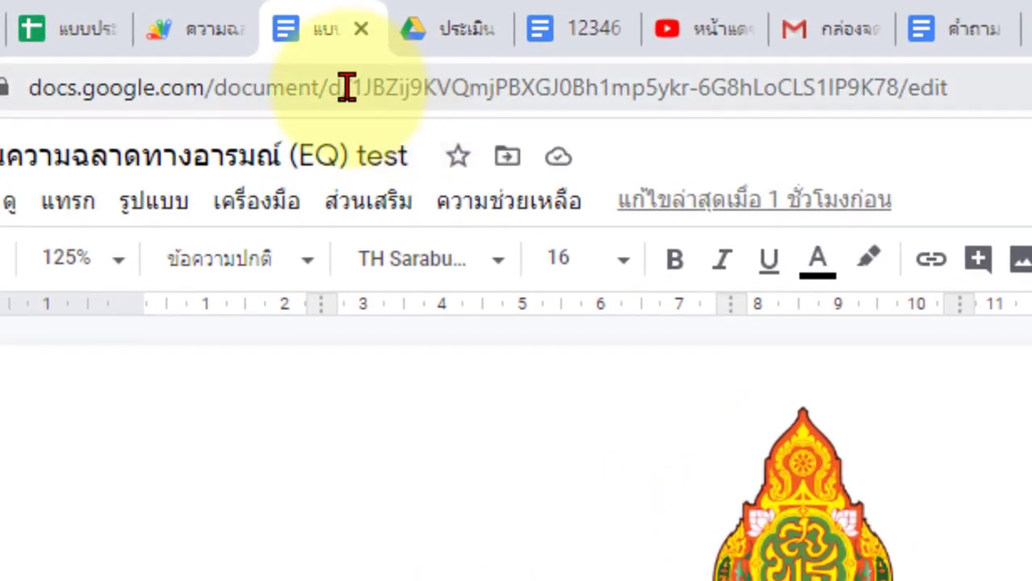
Copy the document ID of the EQ test template from its web address.
left_click_drag(353, 87, 893, 87)
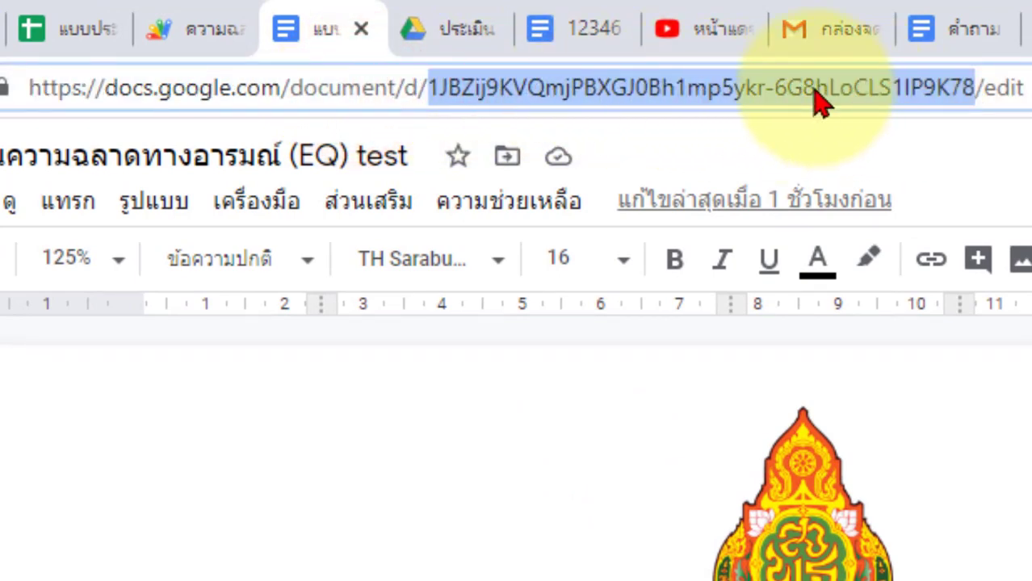
right_click(822, 104)
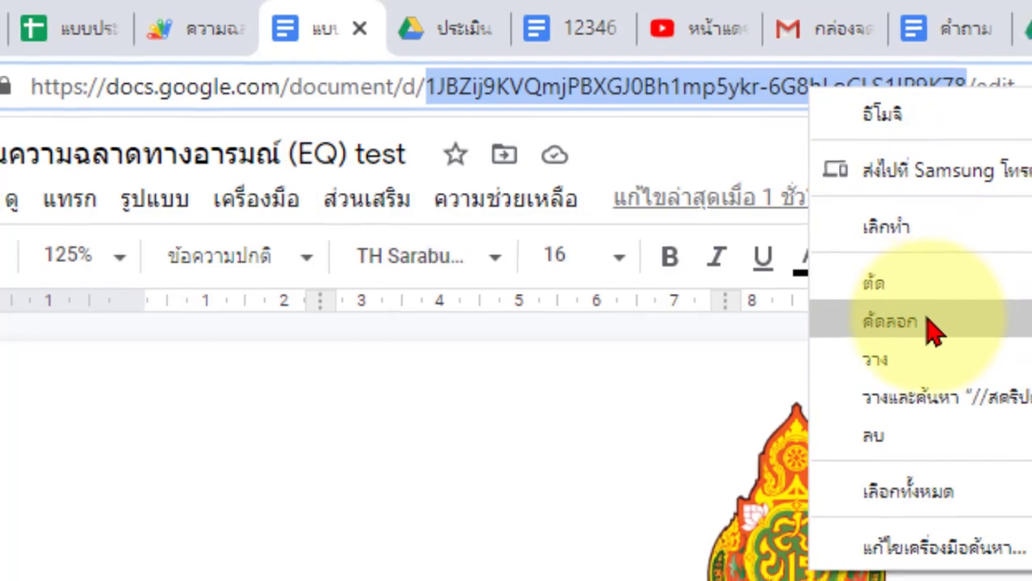
left_click(944, 327)
Replace the GDOC_TEMPLATE_ID value in the แบบประเมิน EQ script with the copied document ID and save the script.
left_click(807, 18)
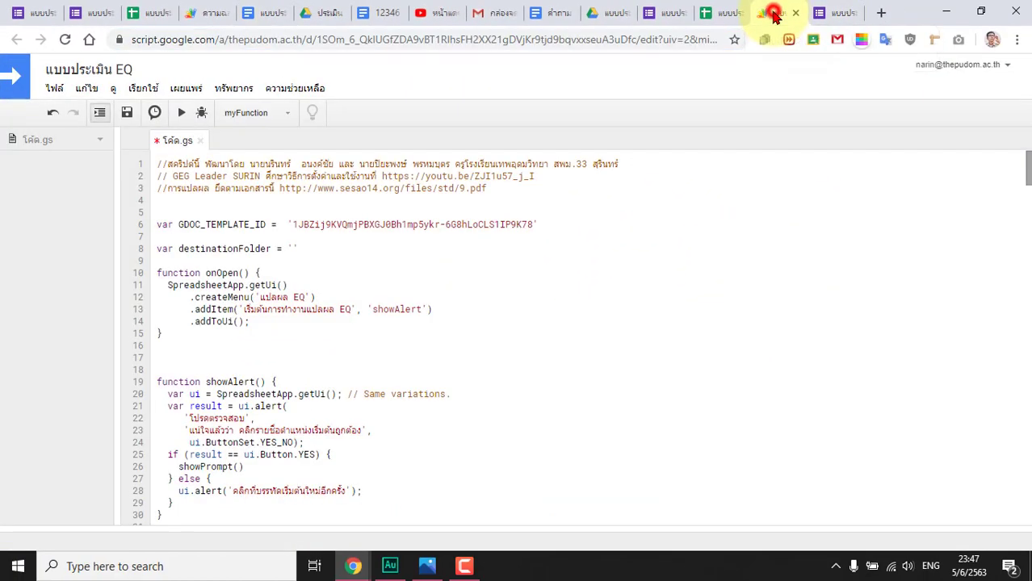
left_click_drag(358, 312, 787, 312)
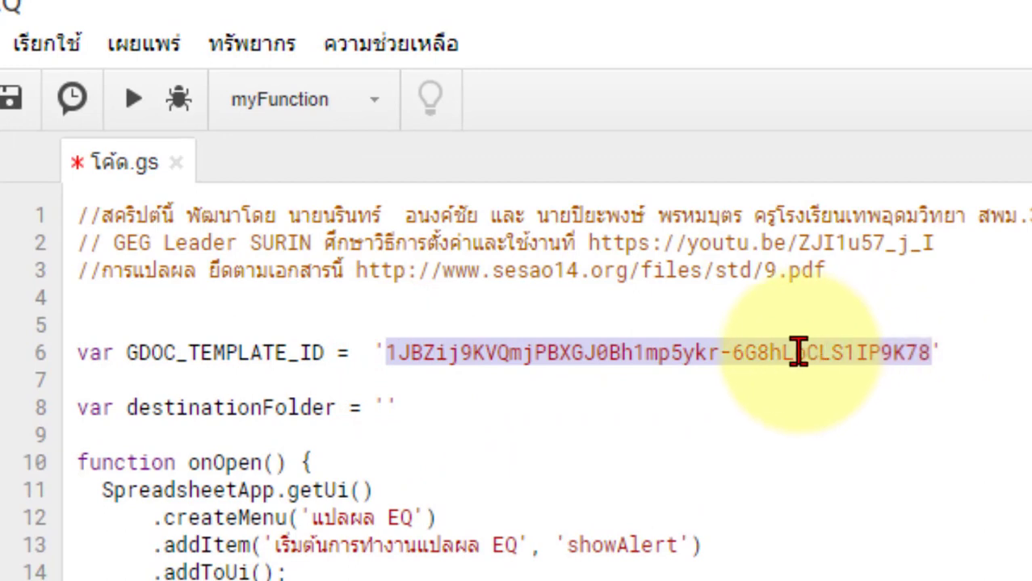
right_click(854, 352)
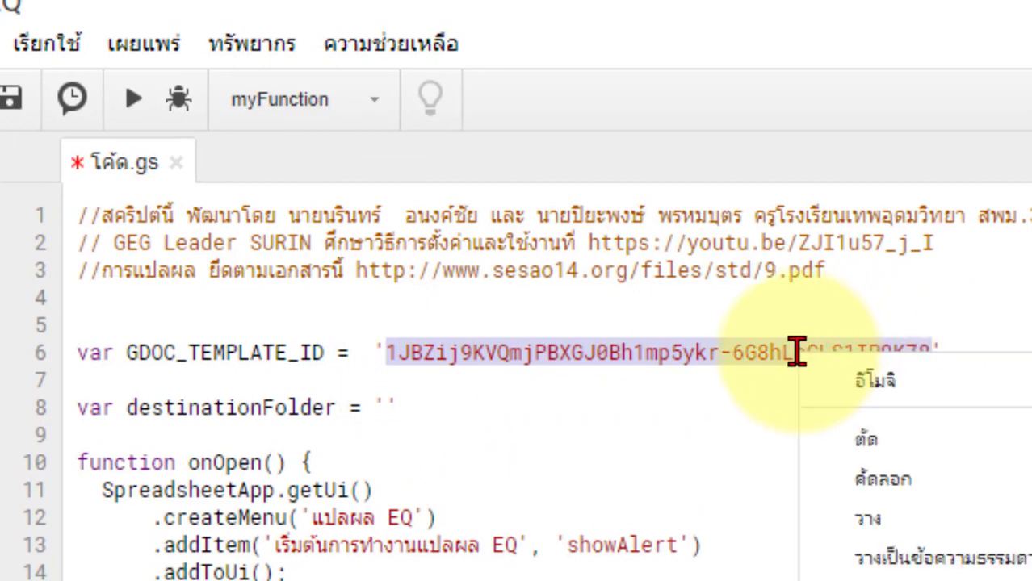
left_click(969, 555)
left_click(650, 379)
left_click_drag(930, 353, 388, 353)
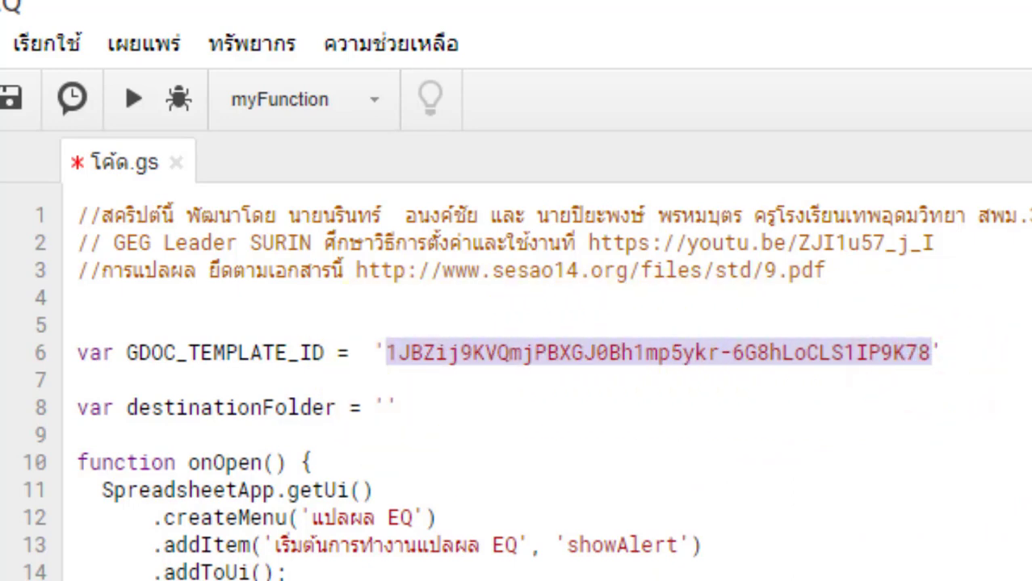
key("BackSpace")
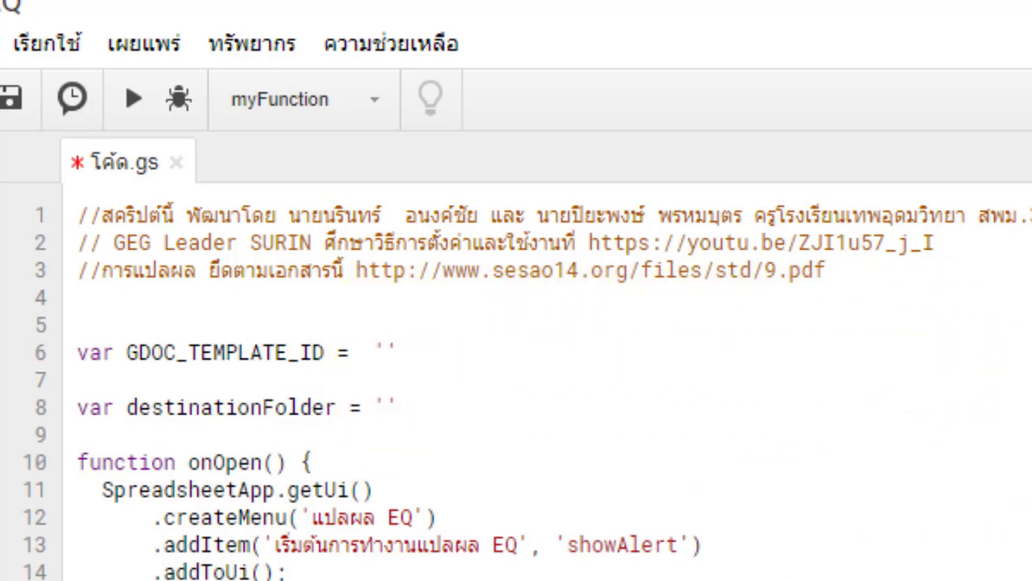
right_click(390, 356)
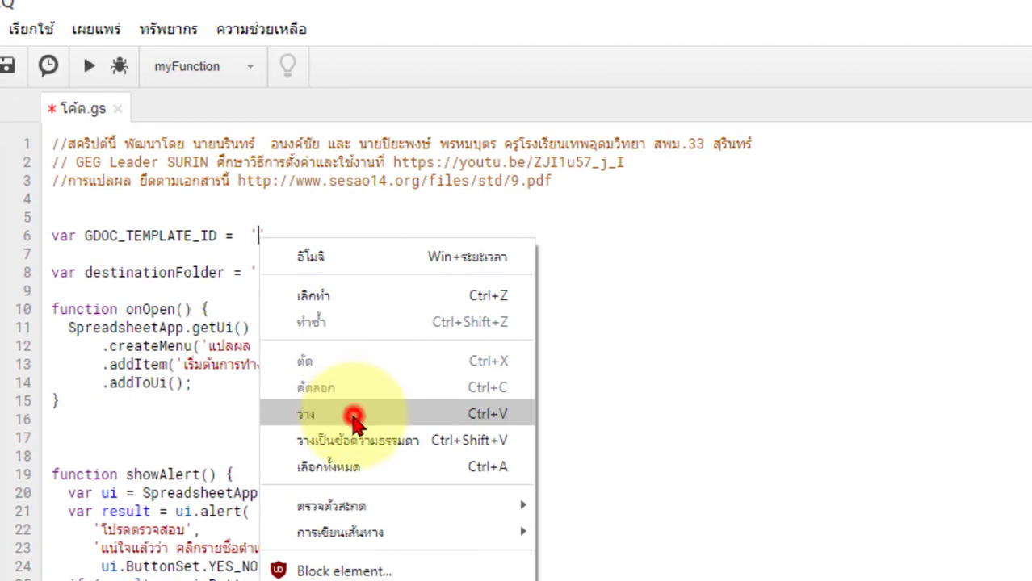
left_click(355, 480)
left_click(59, 92)
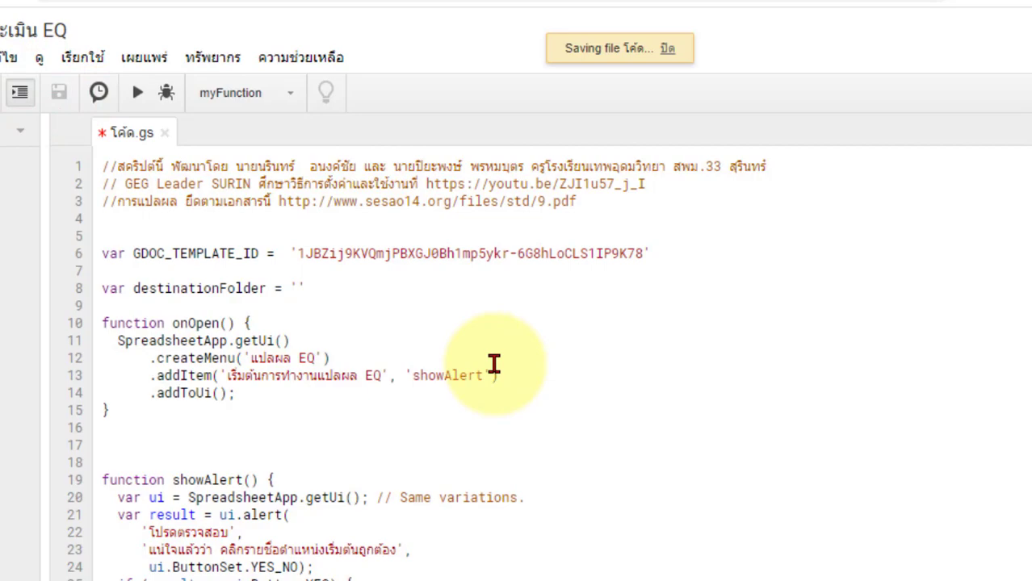
Look through the script's code, from reading the answers and scoring rules to the result interpretation and the commented-out PDF block.
scroll(494, 364, "down", 20)
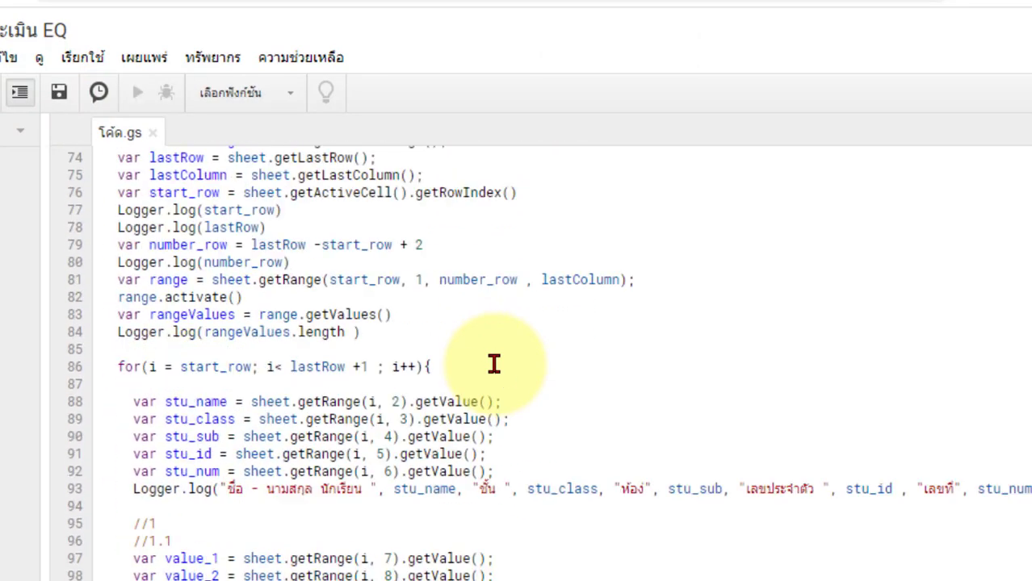
scroll(494, 363, "down", 20)
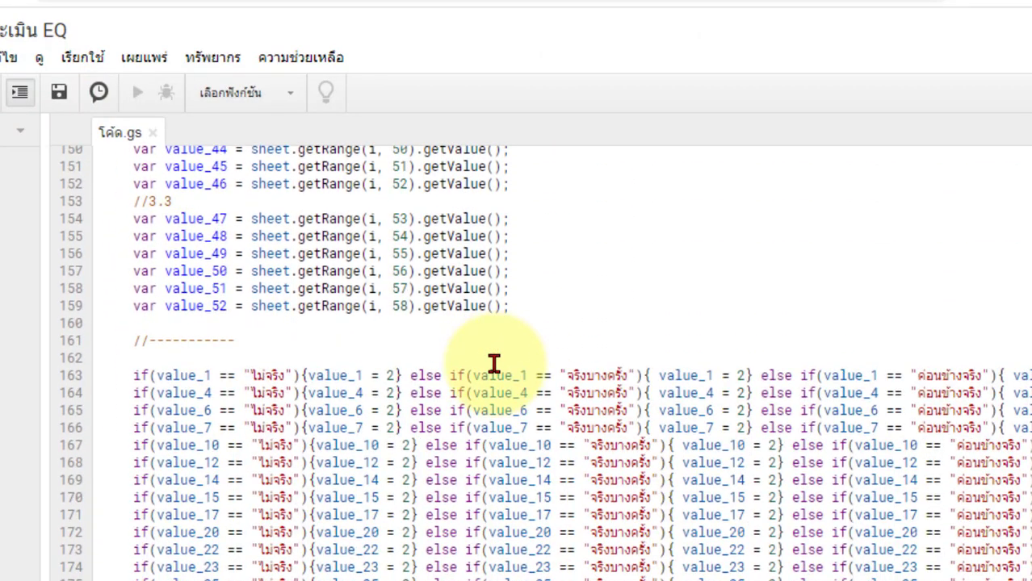
scroll(494, 348, "up", 7)
scroll(484, 355, "down", 15)
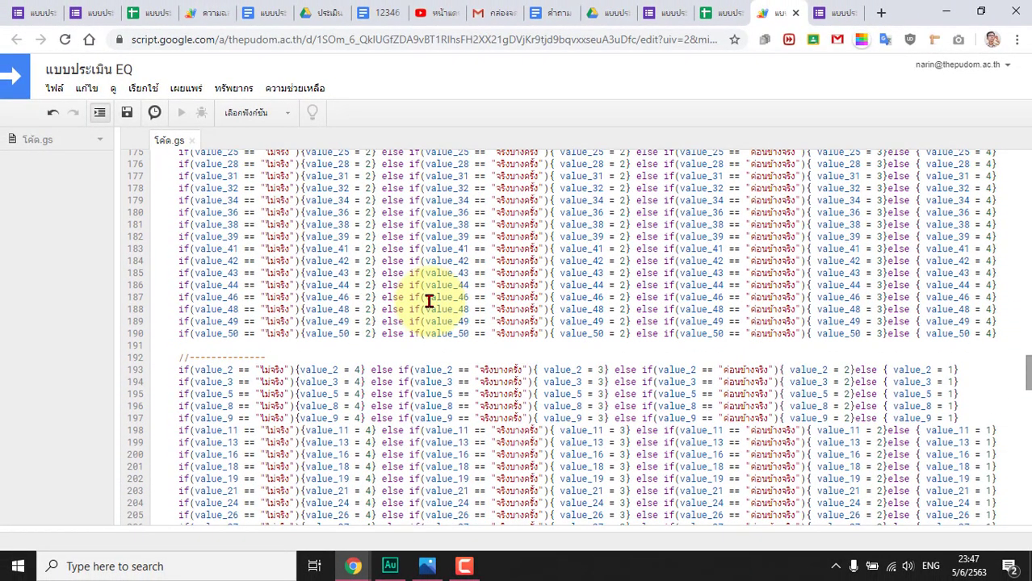
scroll(429, 300, "down", 15)
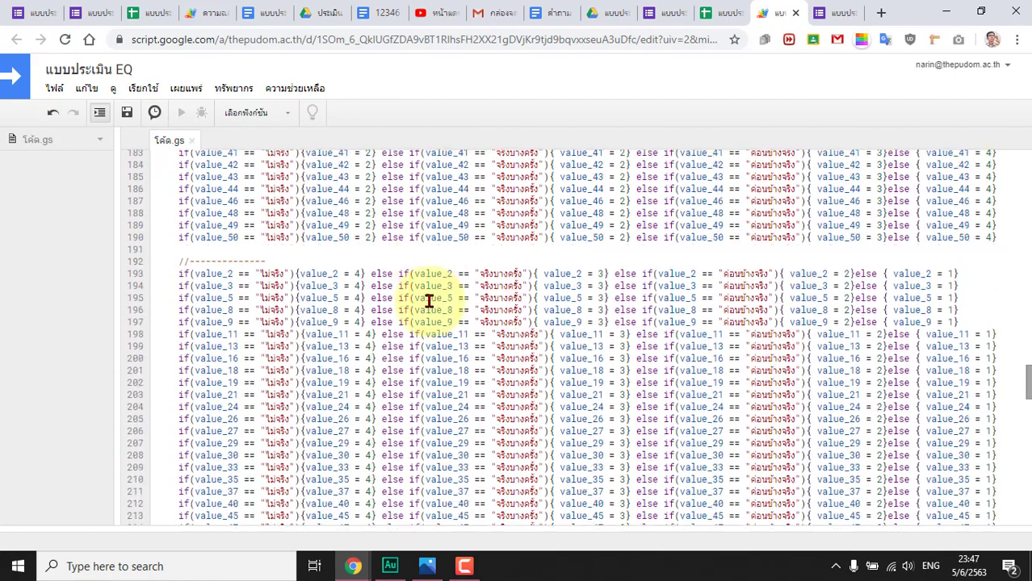
scroll(429, 300, "down", 5)
scroll(429, 300, "up", 17)
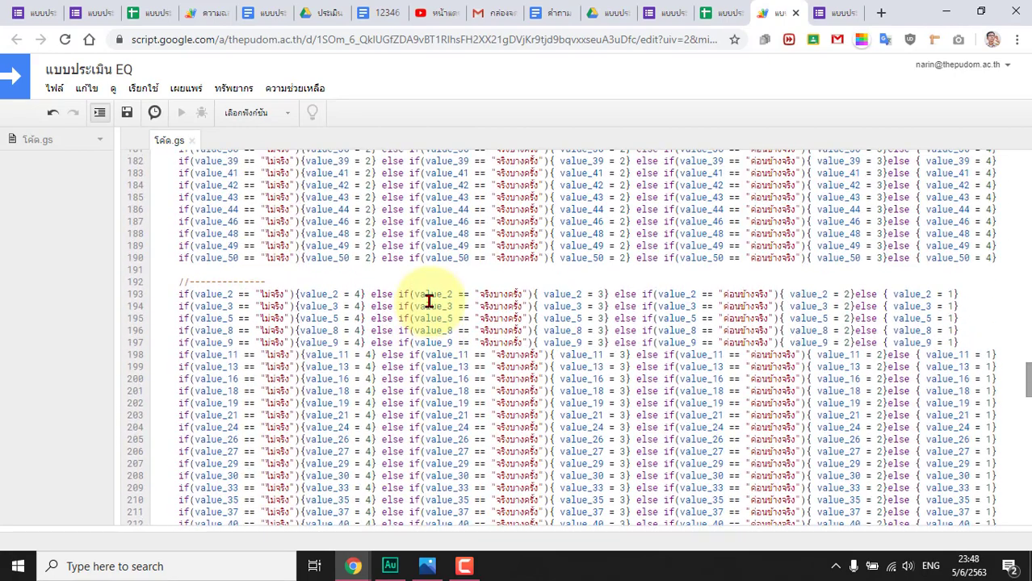
scroll(429, 300, "down", 2)
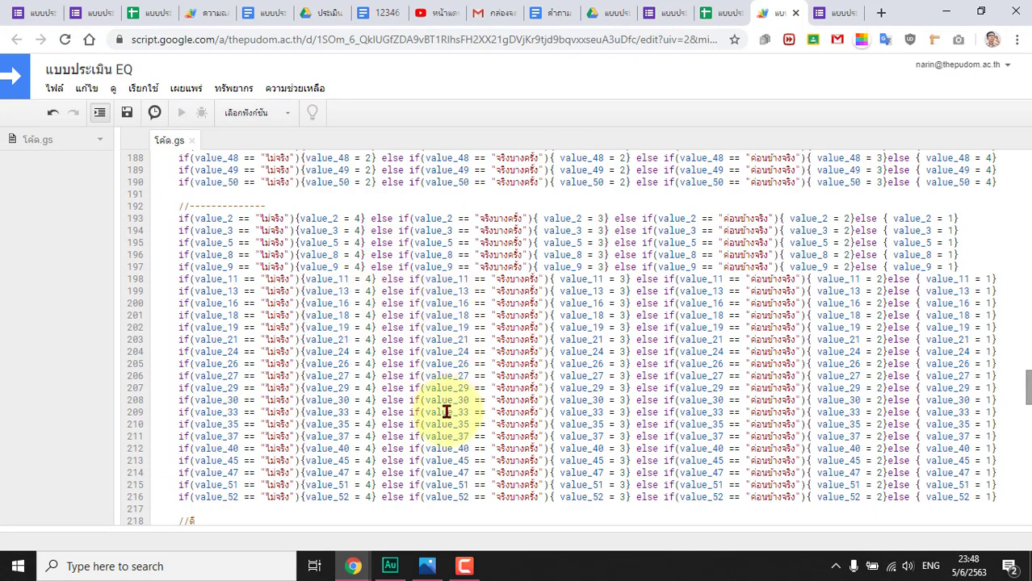
scroll(450, 406, "down", 4)
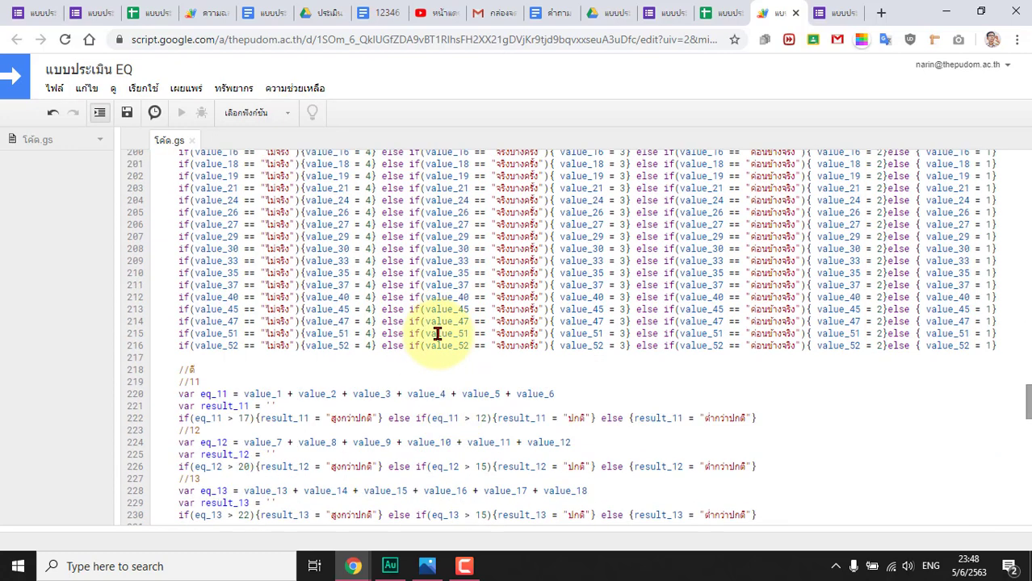
scroll(436, 334, "down", 10)
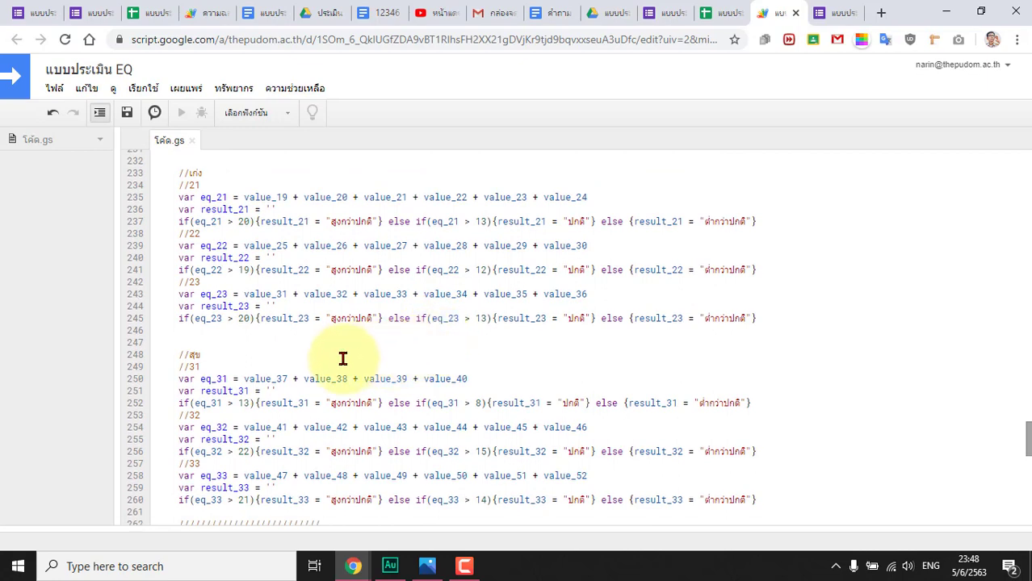
scroll(265, 357, "down", 6)
scroll(380, 364, "down", 6)
scroll(379, 364, "down", 7)
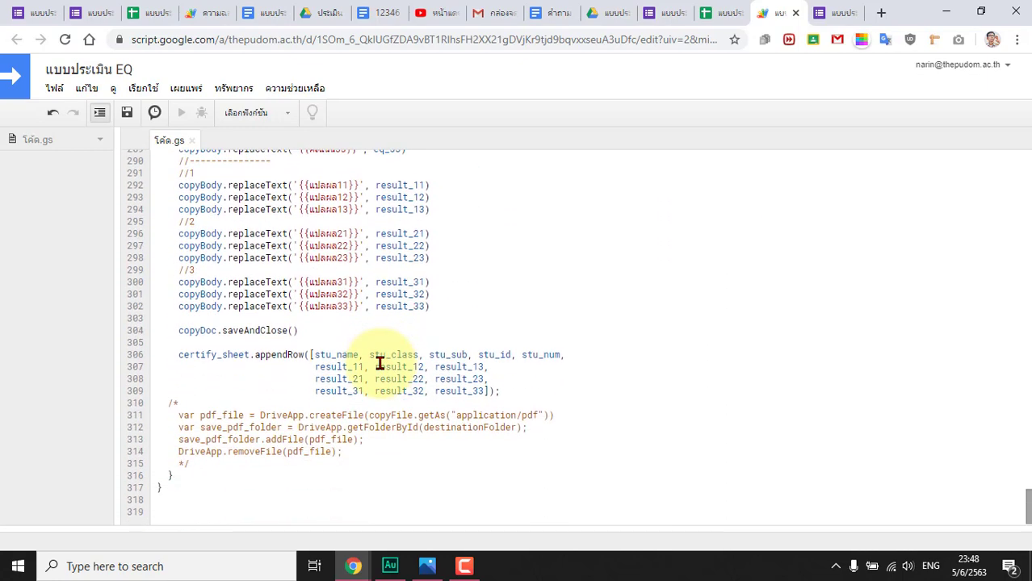
Try to enable the PDF export code at the end of the script by removing its /* and */ comment marks.
left_click_drag(173, 498, 214, 461)
left_click(224, 425)
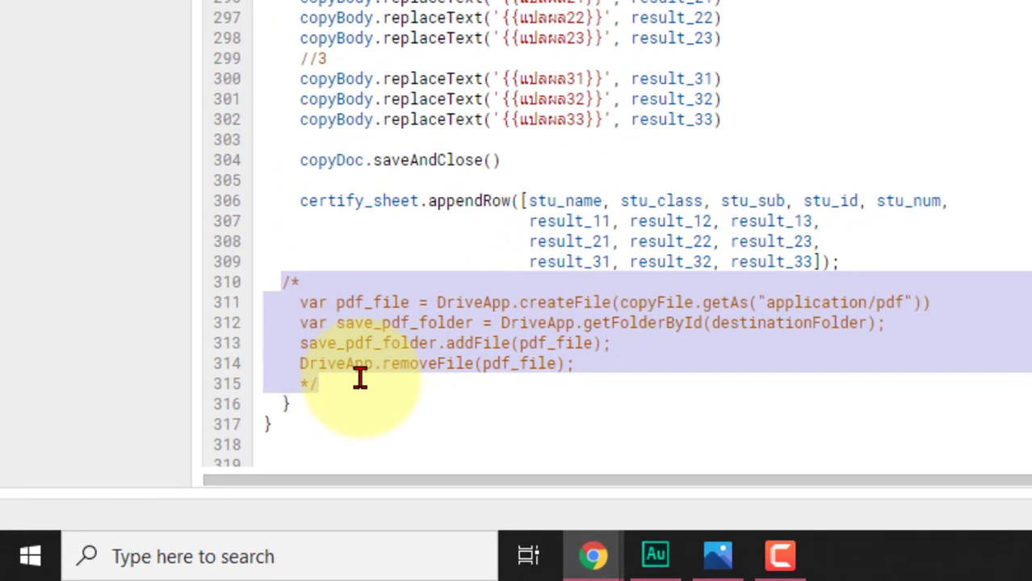
left_click(345, 343)
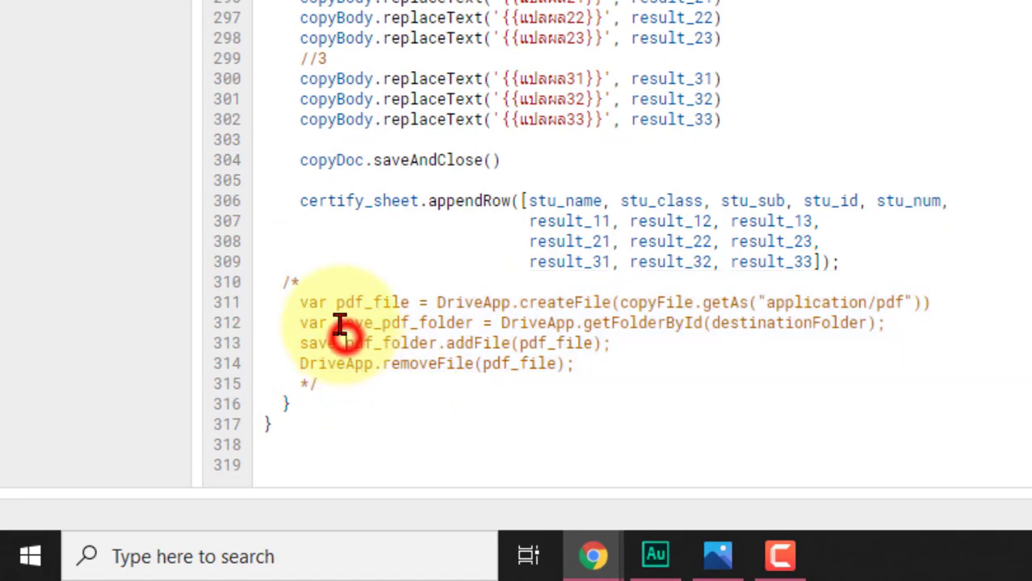
left_click(301, 281)
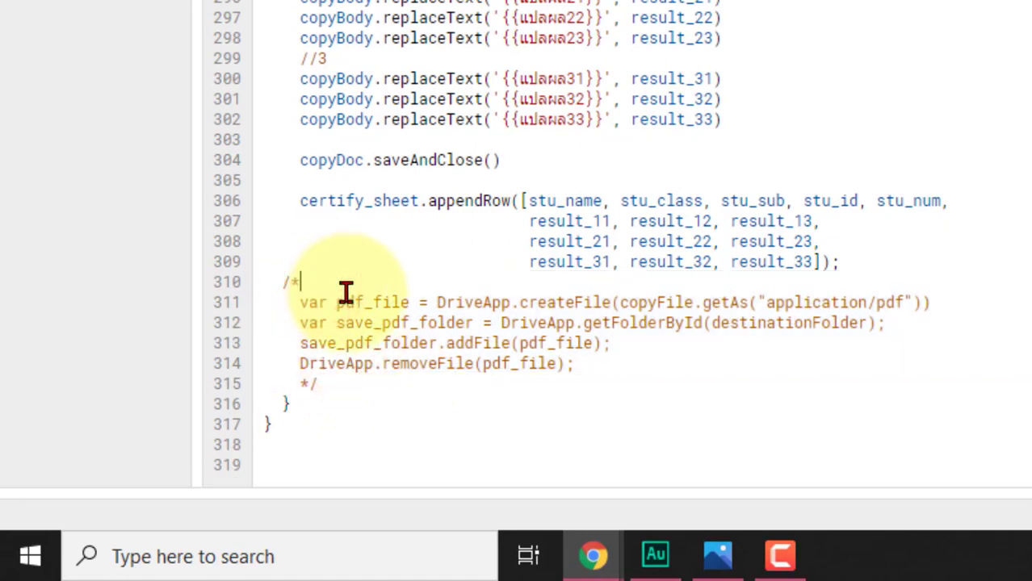
left_click_drag(299, 281, 272, 280)
key("BackSpace")
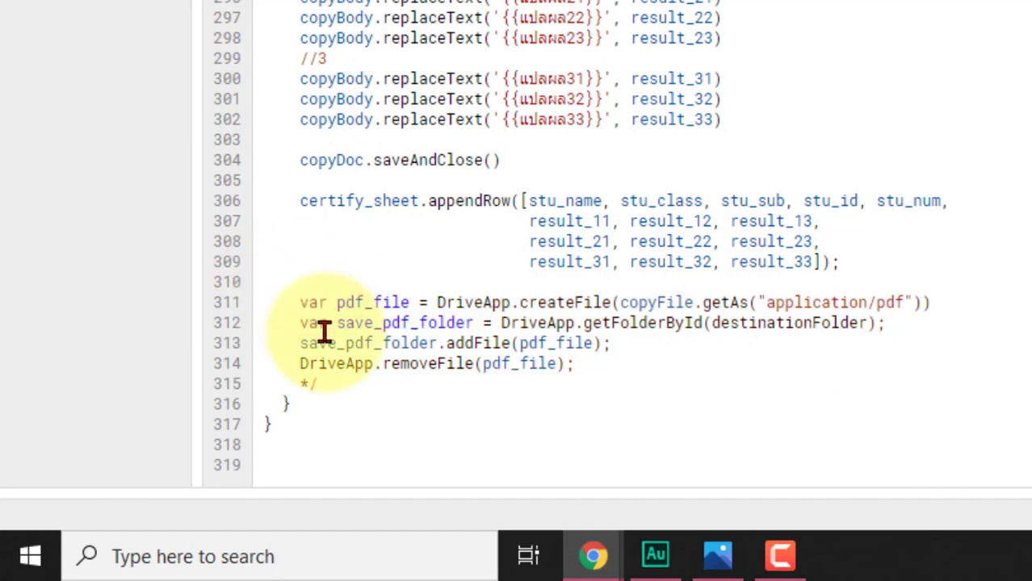
left_click_drag(334, 387, 297, 386)
key("BackSpace")
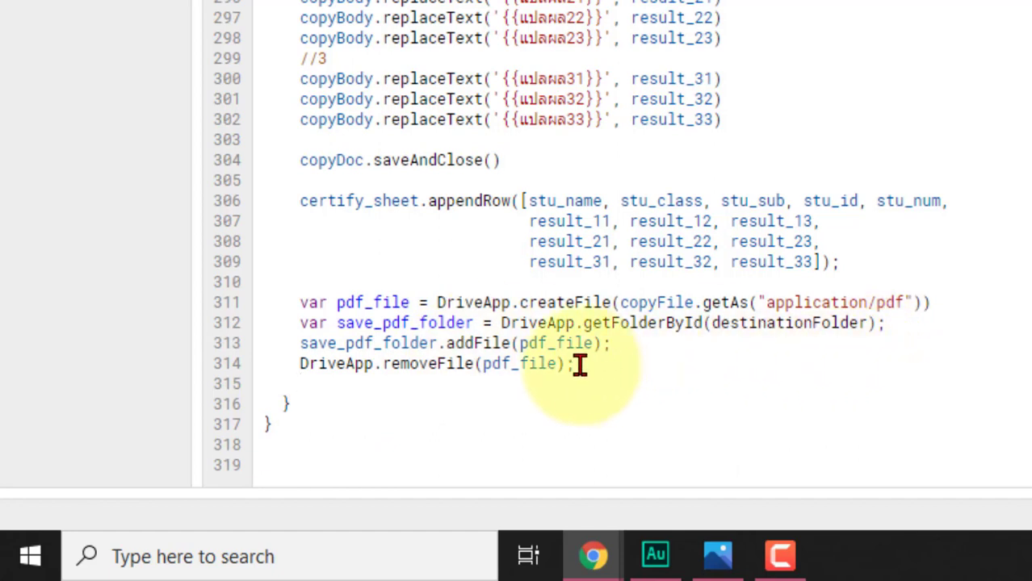
Undo the removal of both comment marks around the PDF export code and save the script.
key("ctrl+z")
key("ctrl+z")
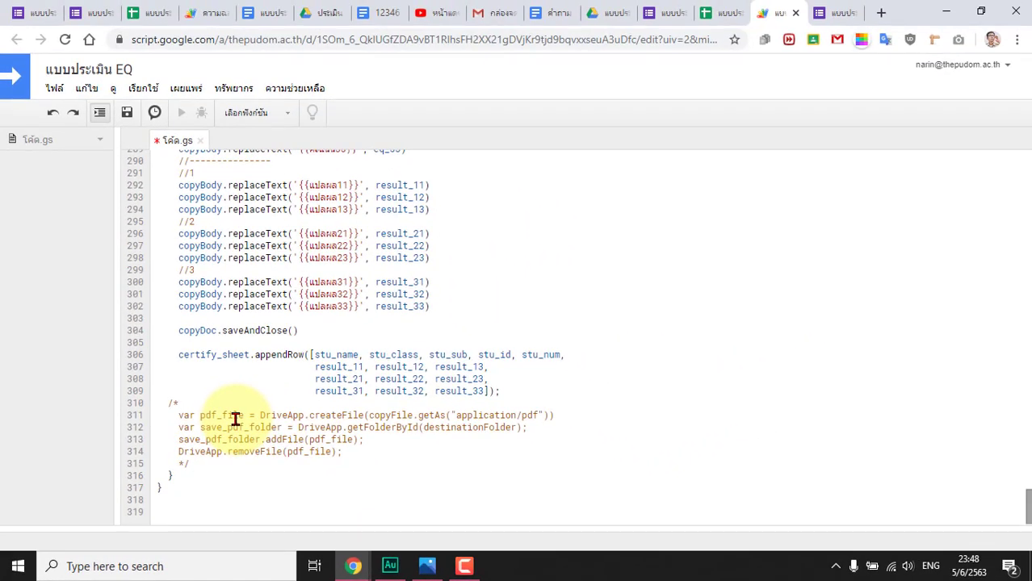
left_click(127, 113)
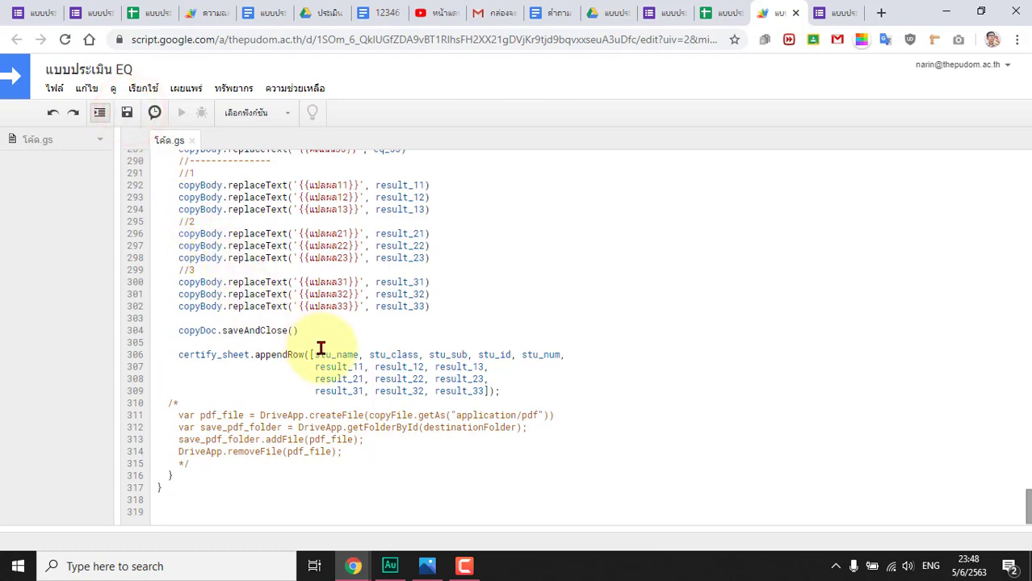
Create a folder named แปลผล EQ 2563 inside the แบบประเมิน EQ folder in Google Drive.
scroll(320, 348, "up", 10)
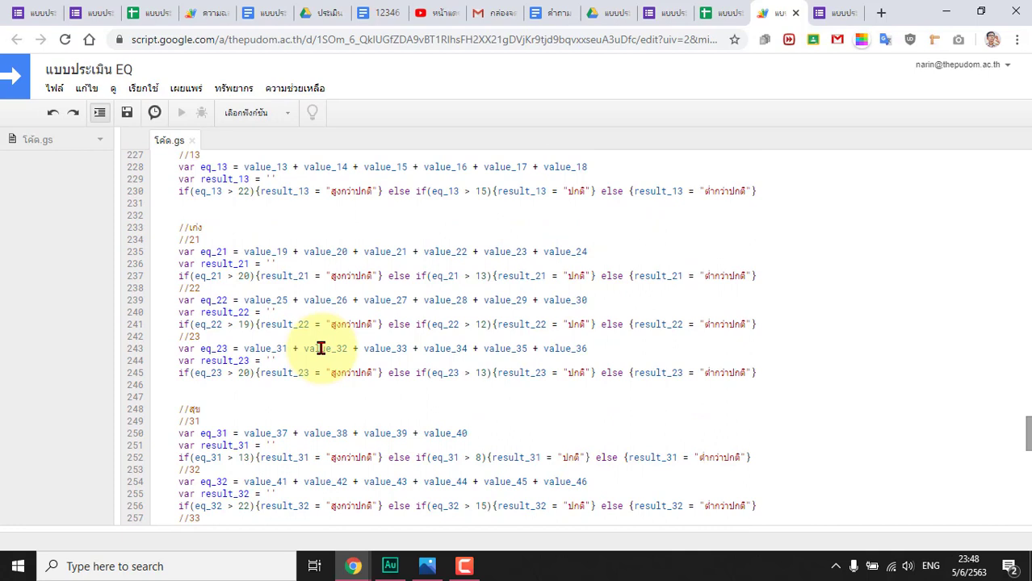
left_click(602, 14)
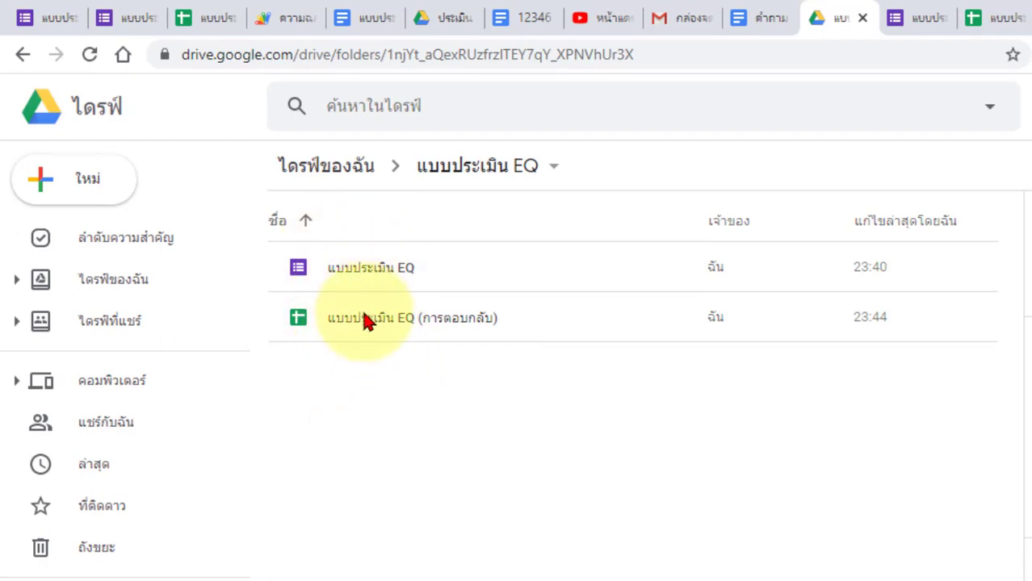
right_click(410, 398)
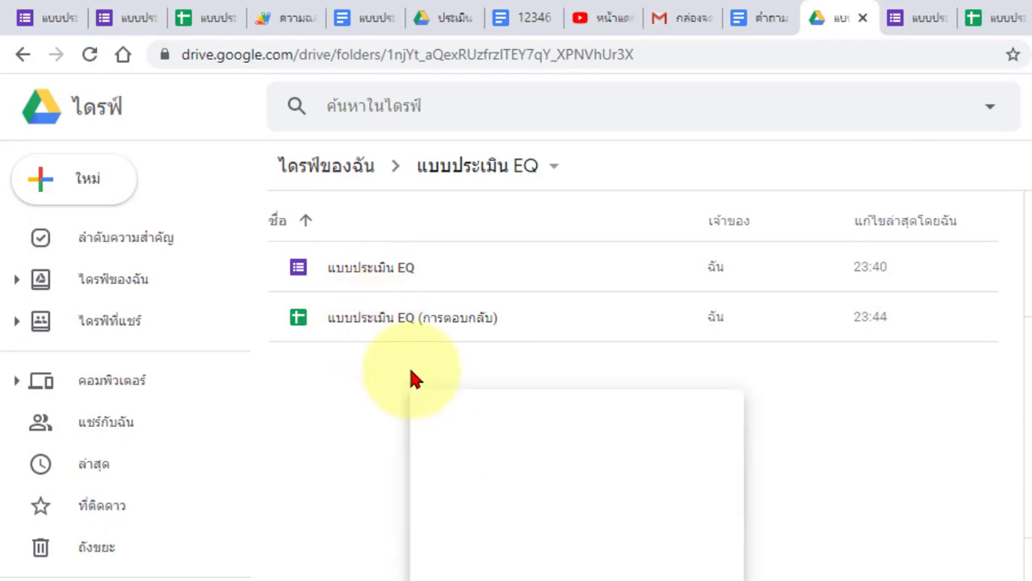
left_click(479, 404)
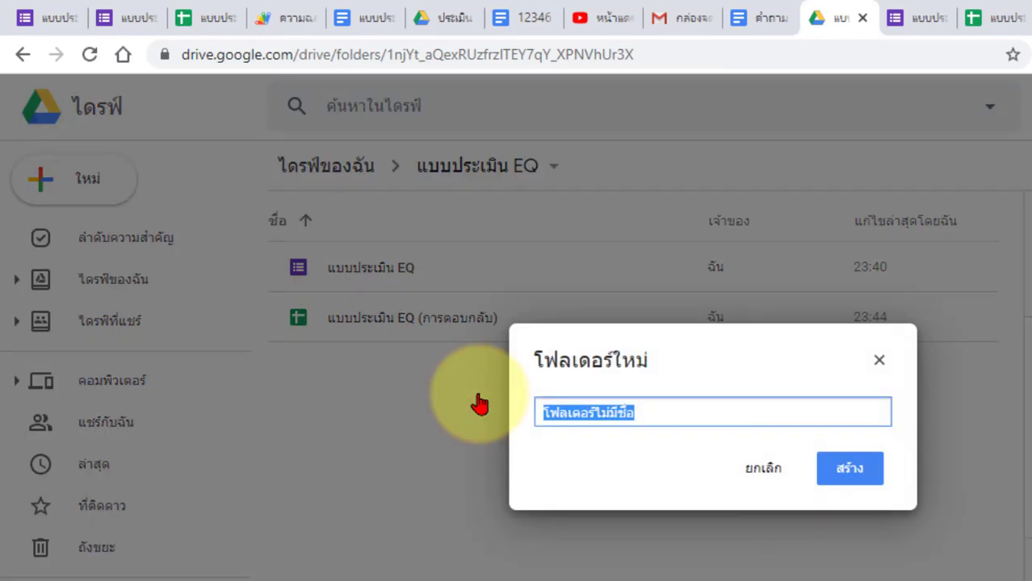
type("c")
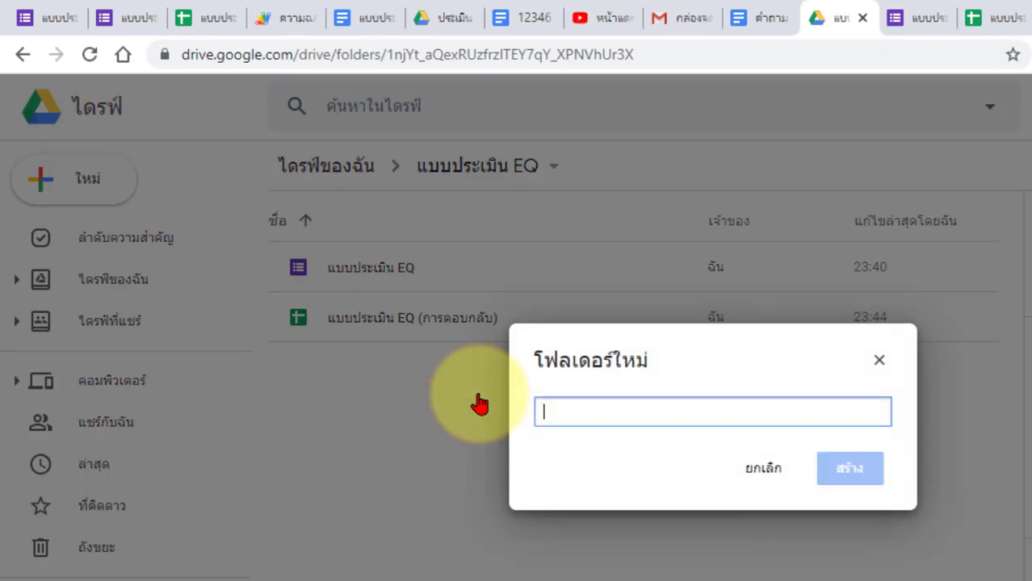
type("x")
key("BackSpace")
key("BackSpace")
type("แปลผล")
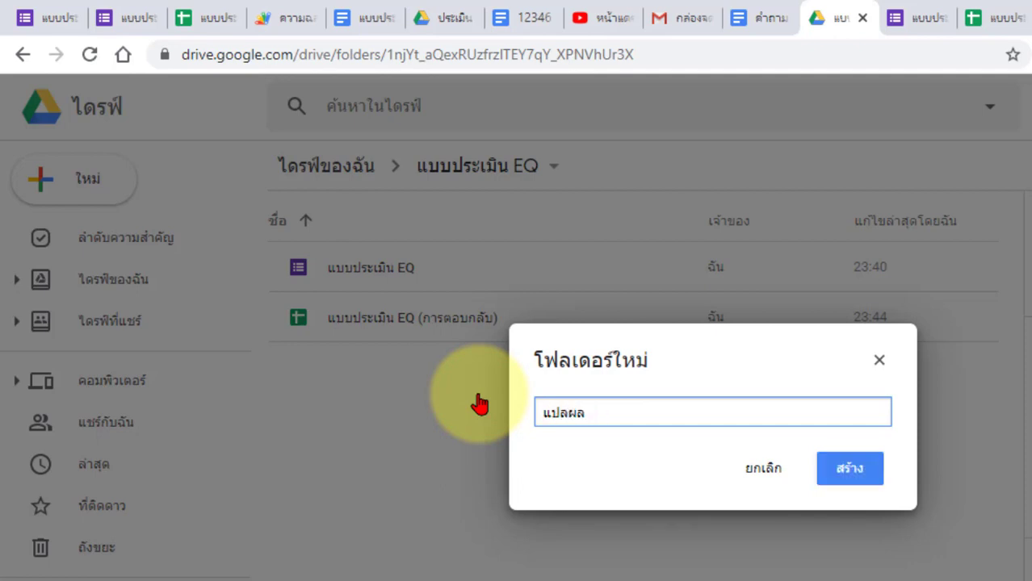
type(" EQ 2563")
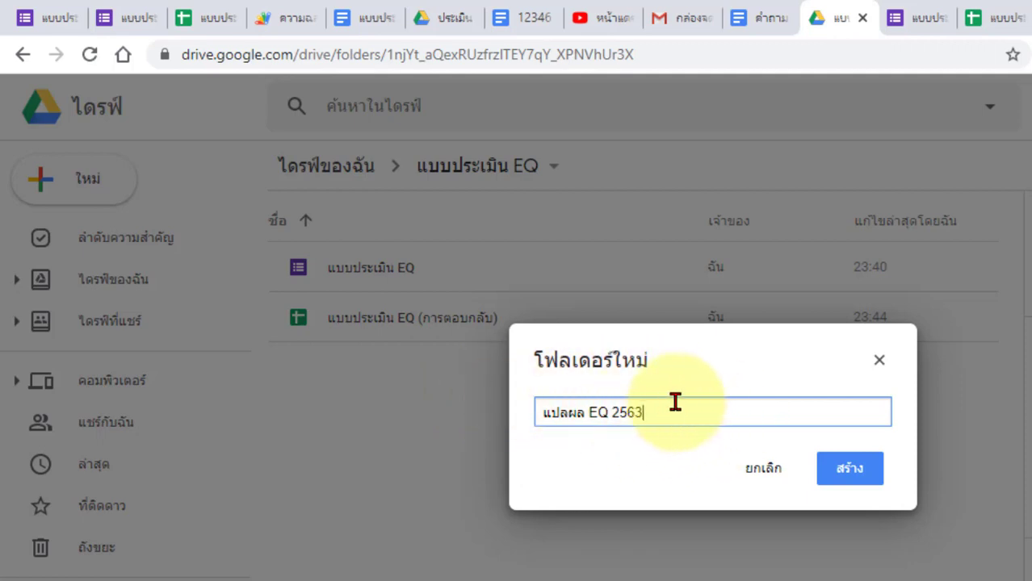
left_click(850, 471)
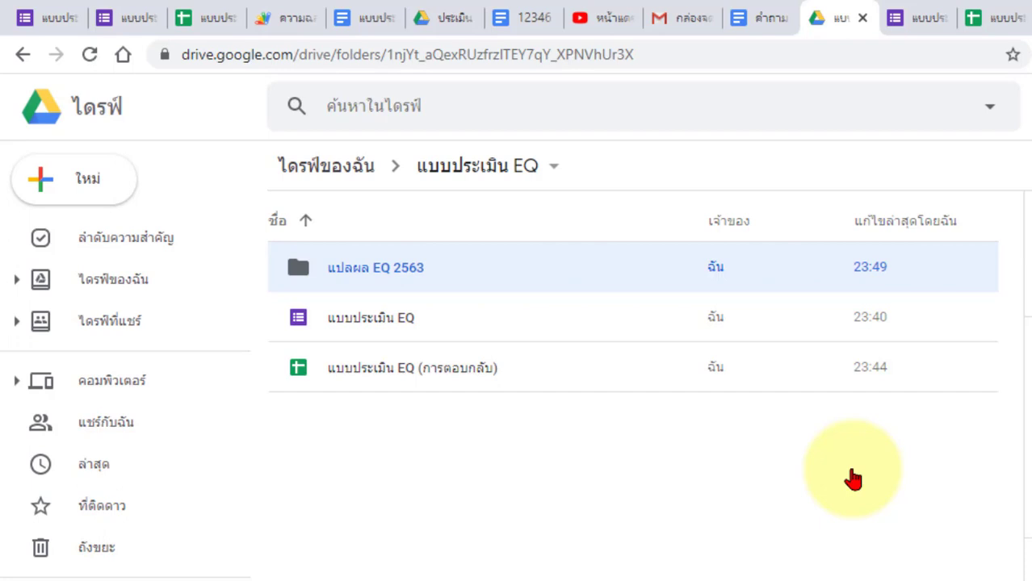
Open the แปลผล EQ 2563 folder and copy its folder ID from the address.
double_click(410, 270)
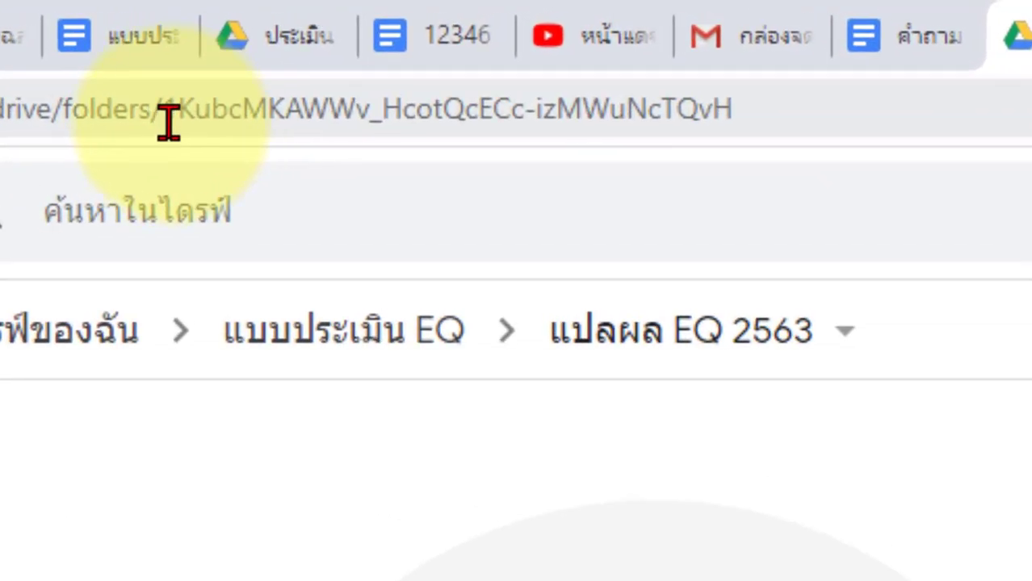
left_click_drag(306, 79, 569, 79)
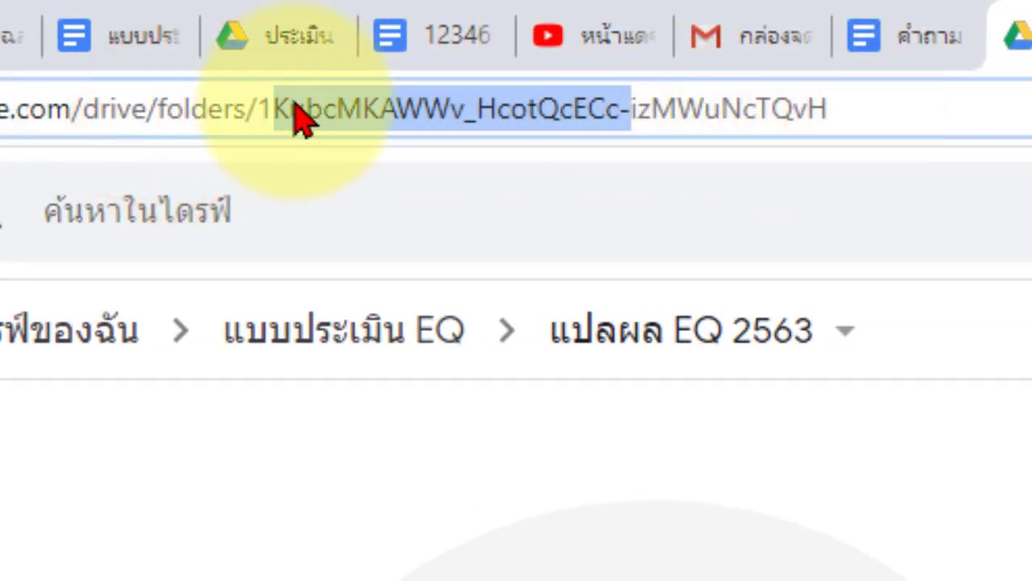
left_click_drag(259, 109, 866, 124)
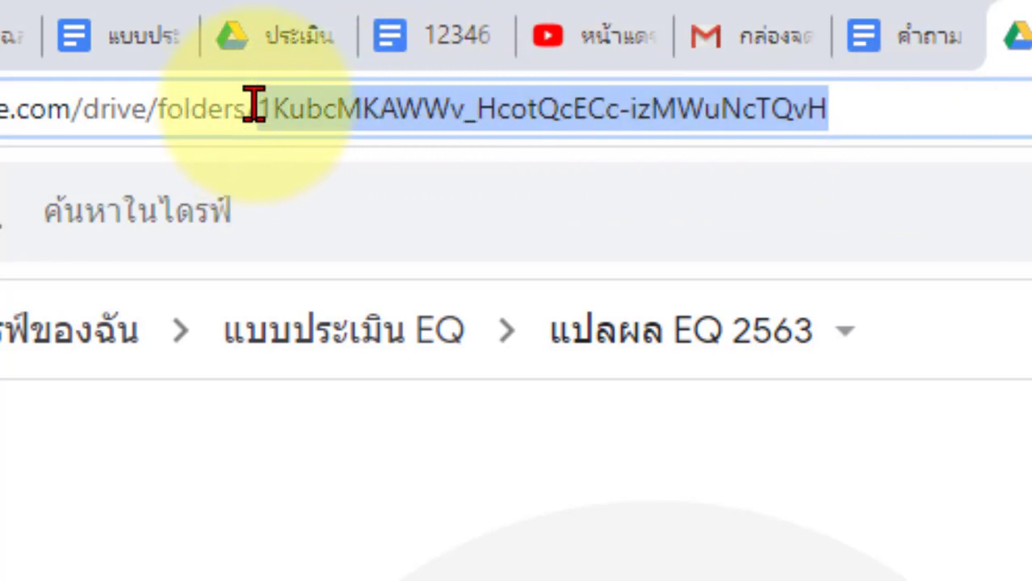
right_click(308, 112)
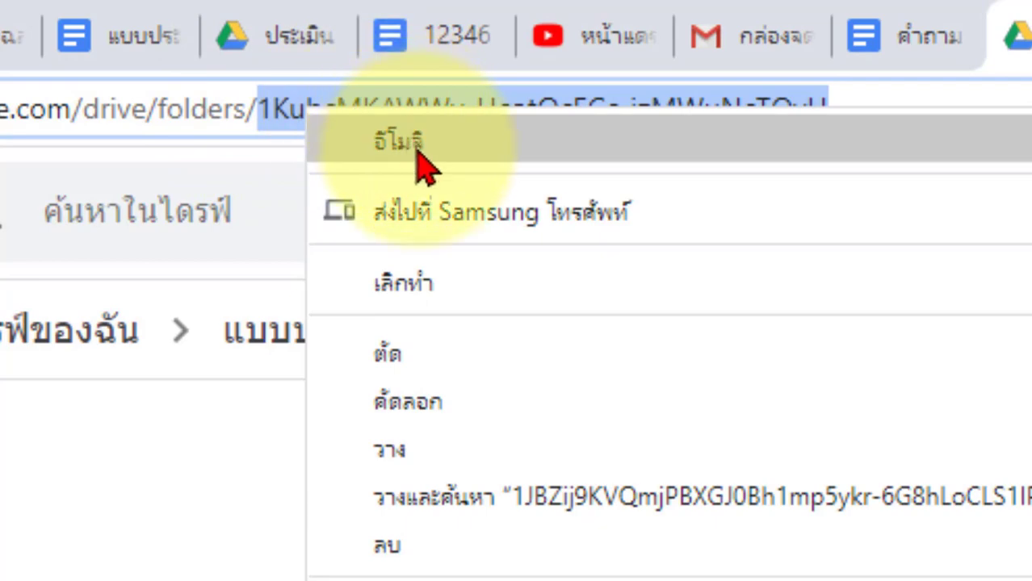
left_click(432, 402)
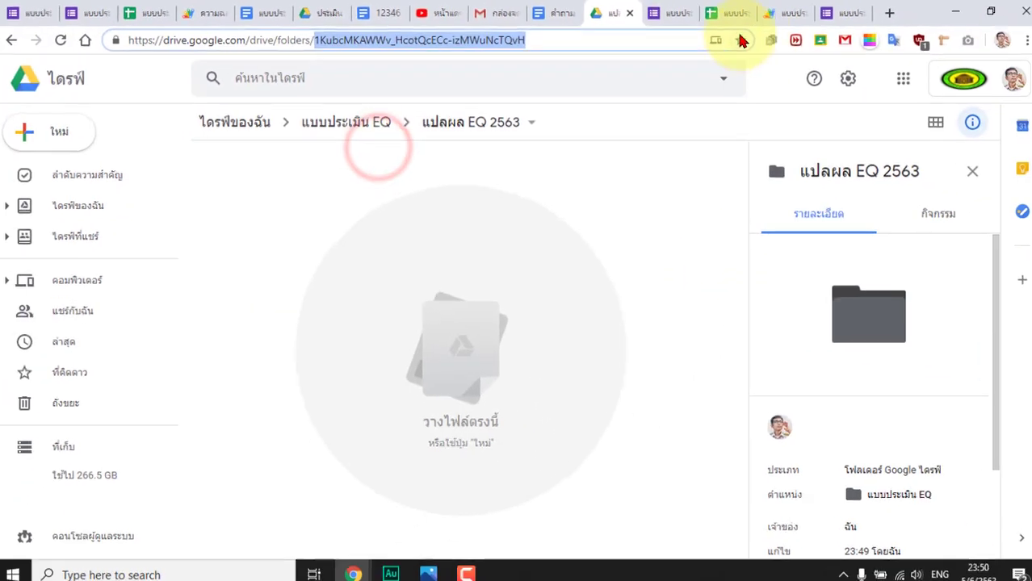
Return to the แบบประเมิน EQ script project and save the script file.
left_click(772, 13)
left_click(127, 115)
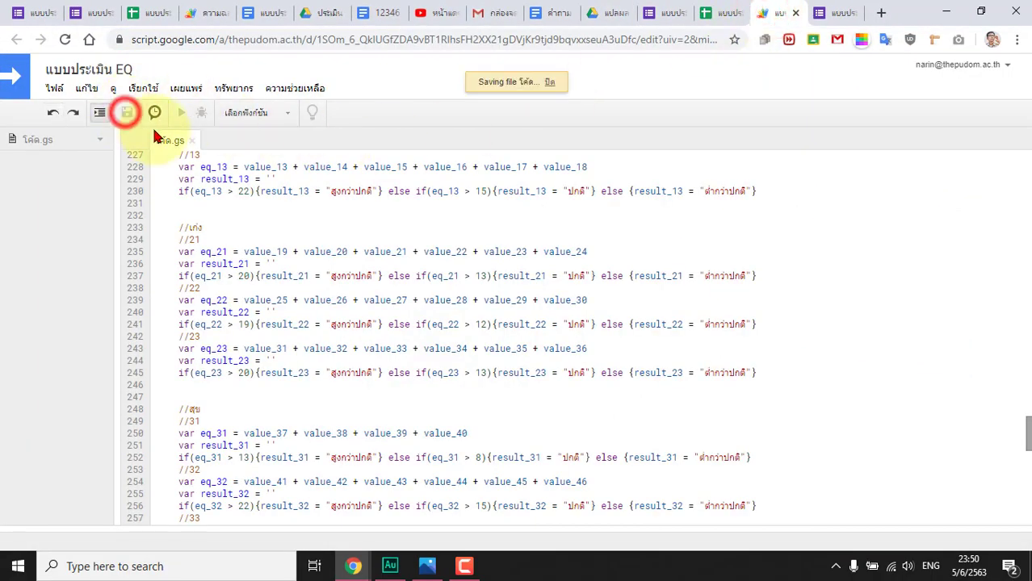
left_click(547, 278)
left_click(126, 113)
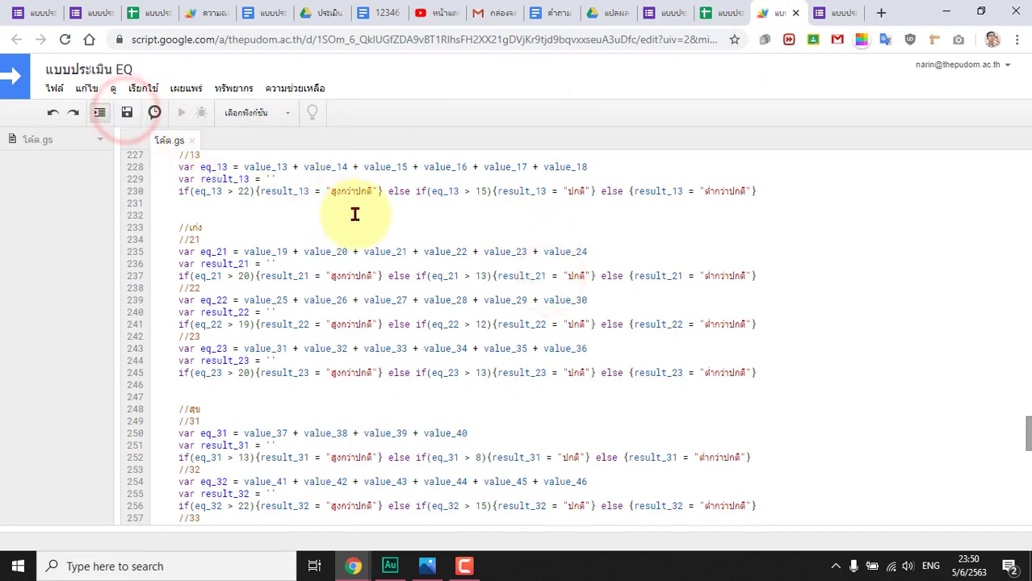
Compare the column numbers in row 3 of the response sheet with the getRange column indexes in the script.
left_click(716, 12)
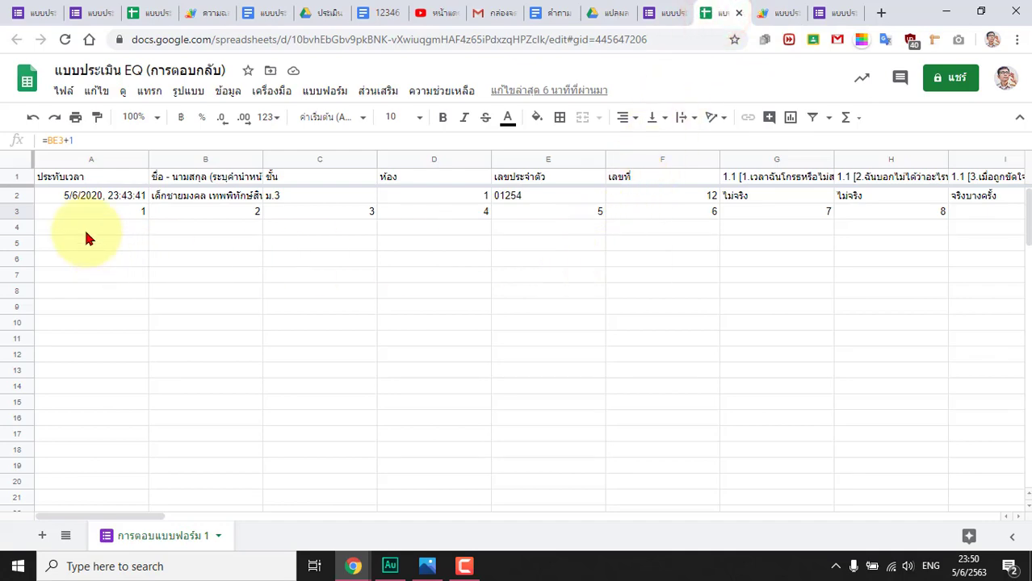
left_click(66, 210)
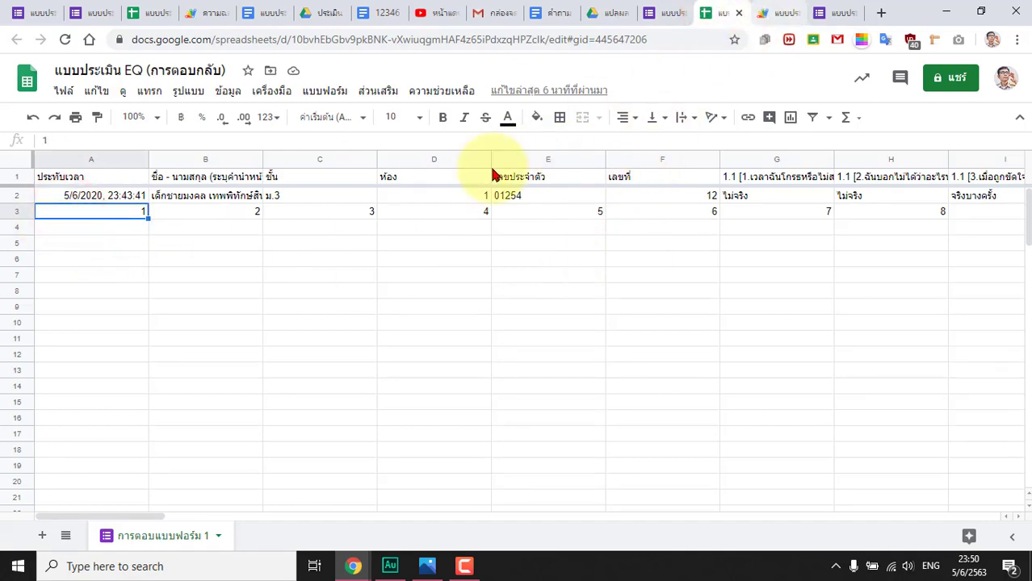
left_click(774, 13)
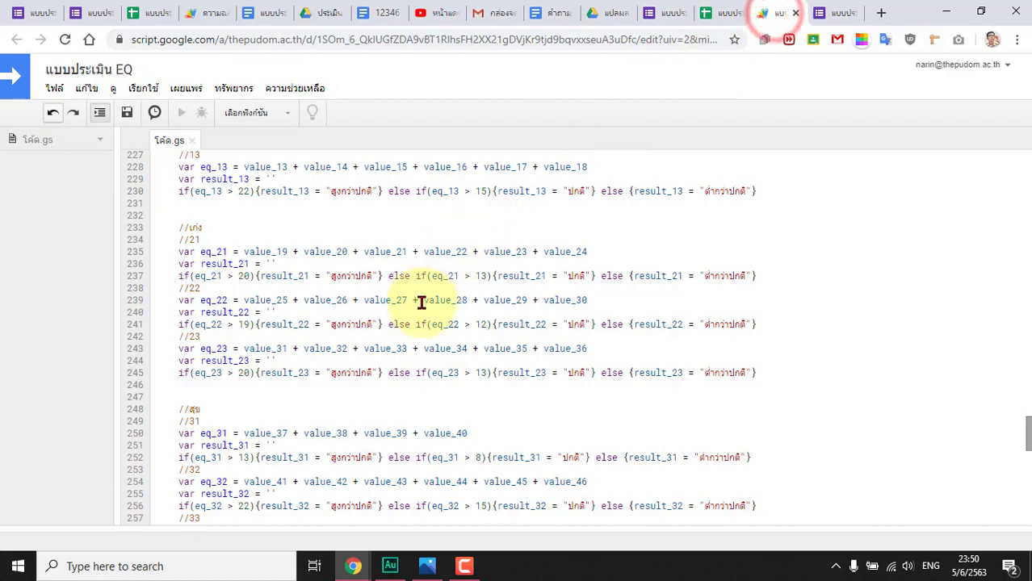
scroll(421, 303, "up", 10)
scroll(421, 302, "up", 8)
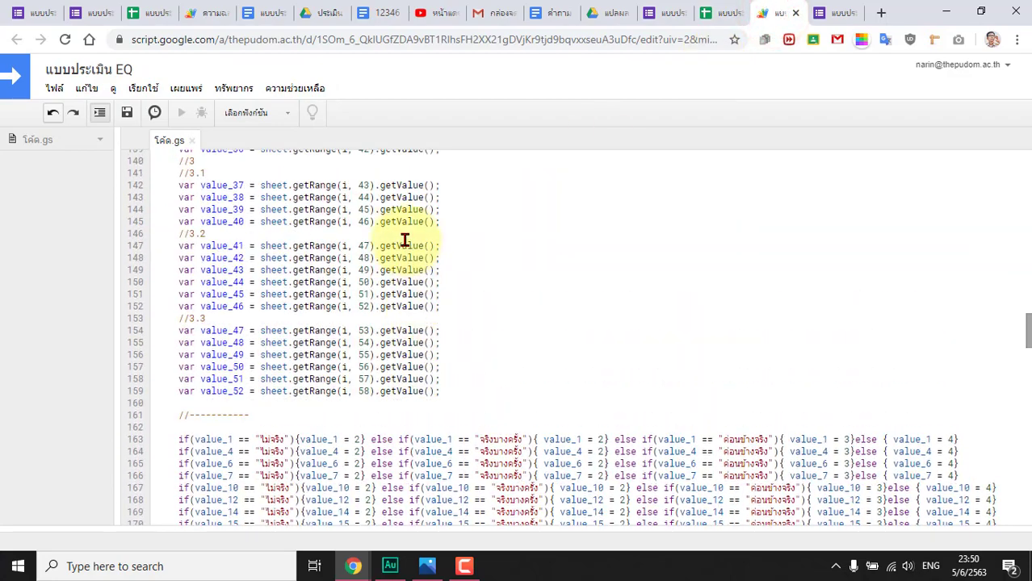
double_click(364, 242)
scroll(368, 242, "up", 6)
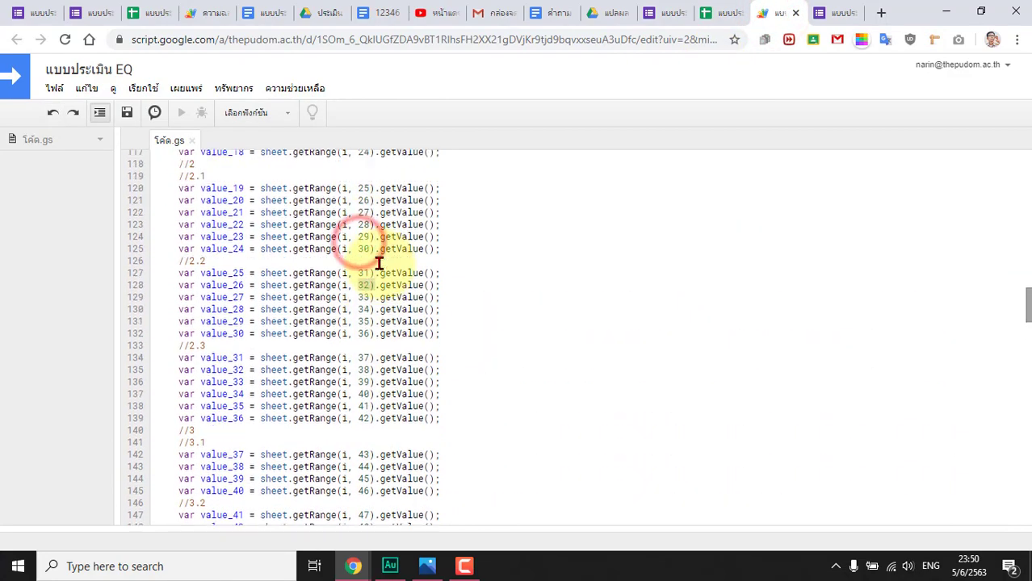
scroll(364, 189, "up", 6)
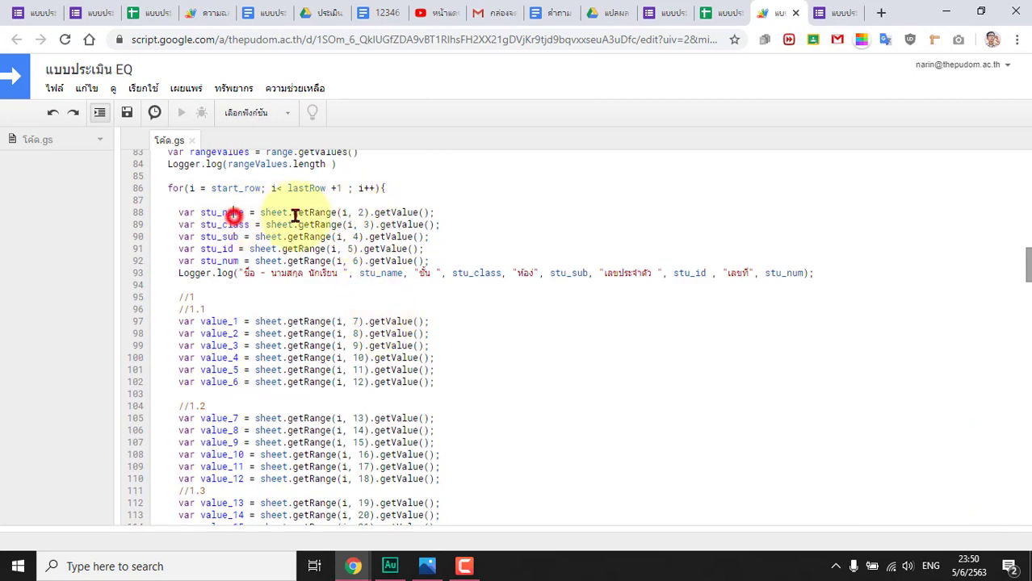
left_click(360, 213)
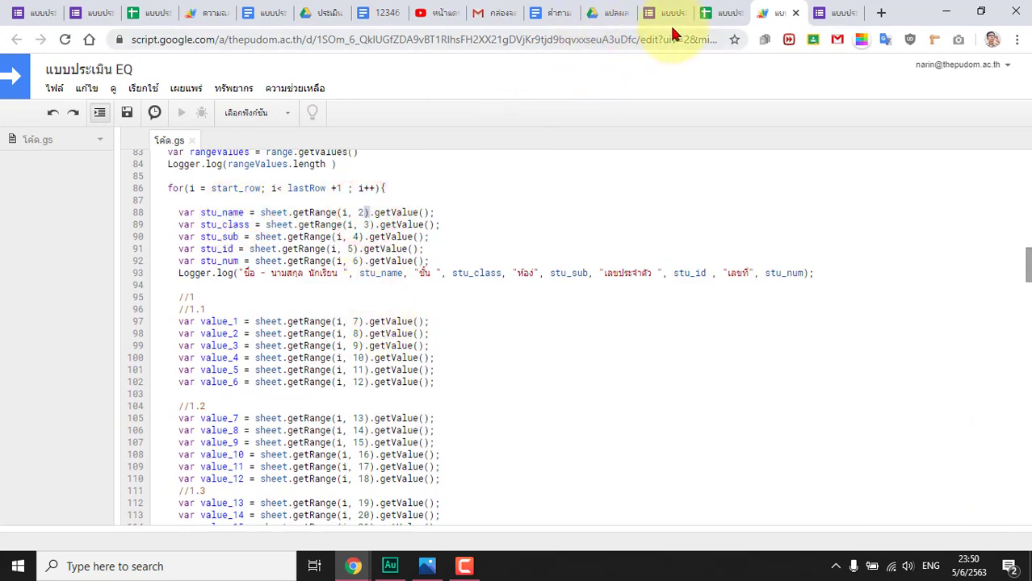
left_click(712, 12)
left_click(219, 210)
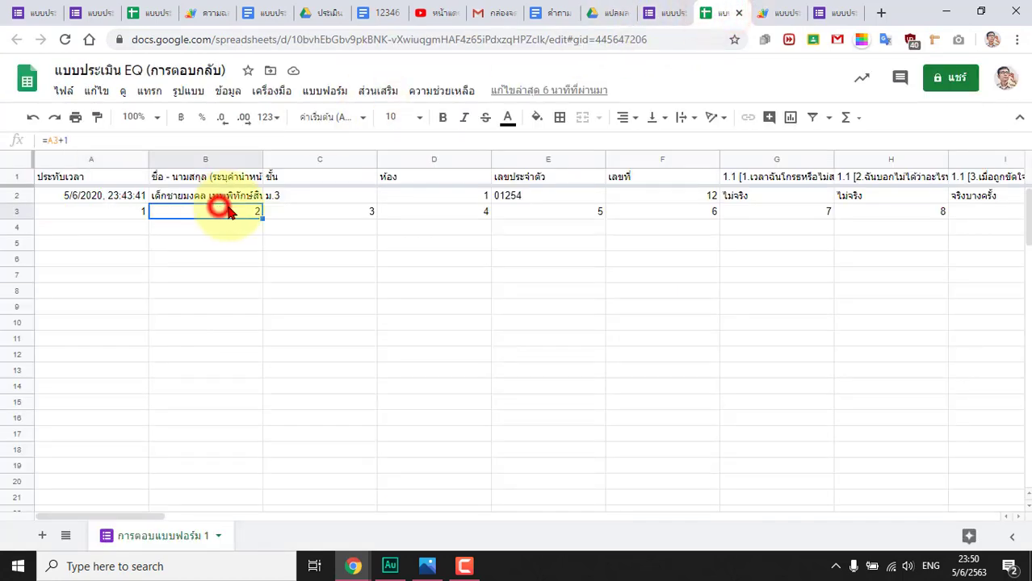
left_click(650, 212)
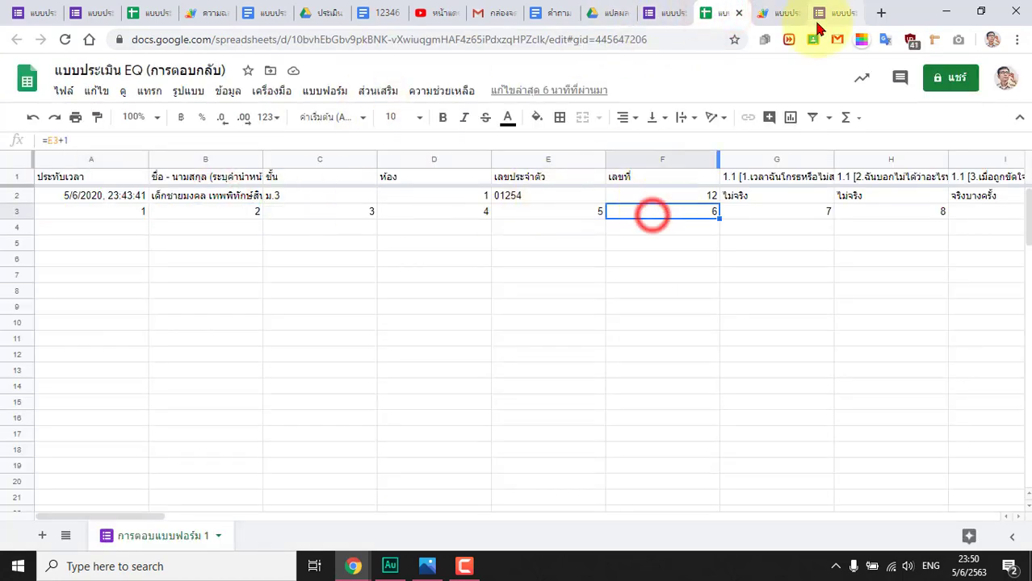
Close the extra EQ form page opened after the script editor and return to the script.
left_click(828, 13)
left_click(765, 13)
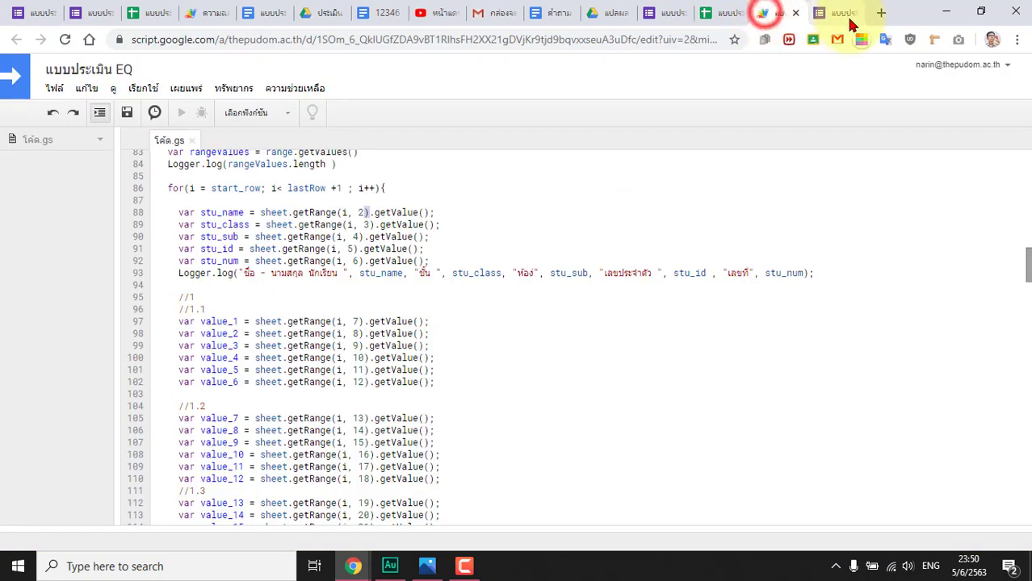
left_click(839, 12)
left_click(851, 13)
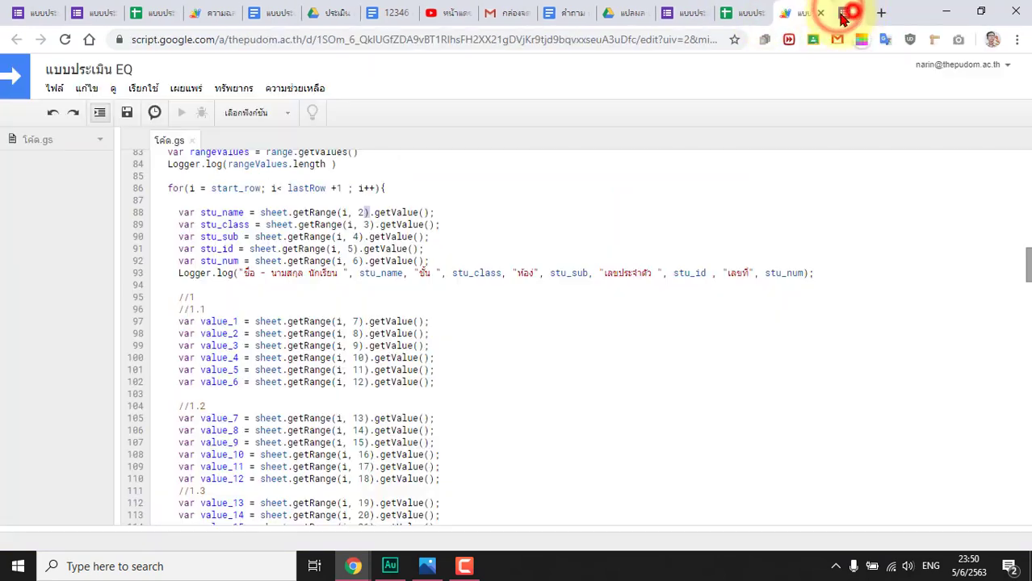
Review the script lines that read the student's name, class, room, ID and number from the response sheet.
left_click(244, 252)
left_click(187, 260)
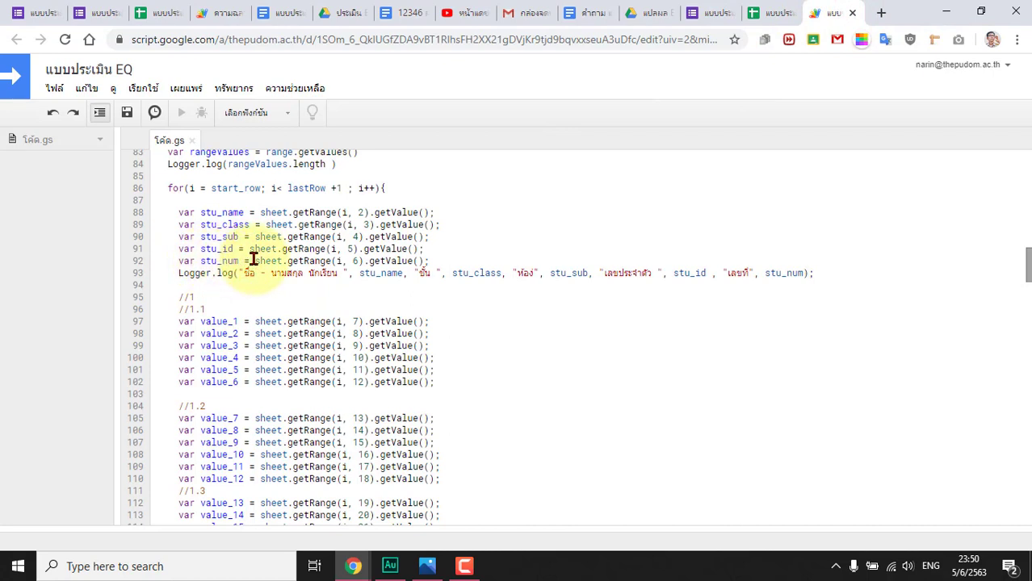
left_click(354, 259)
left_click(232, 248)
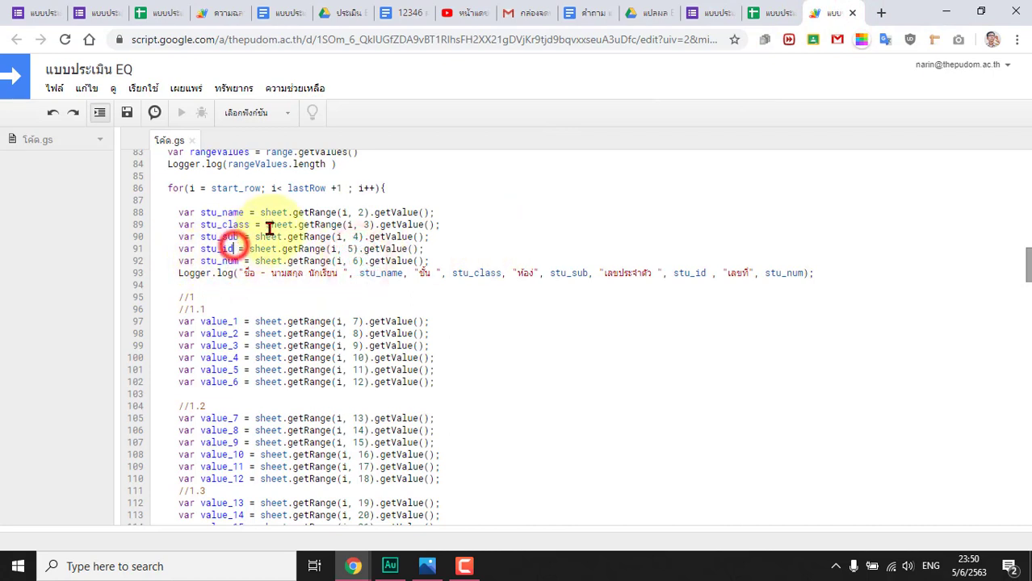
left_click(236, 237)
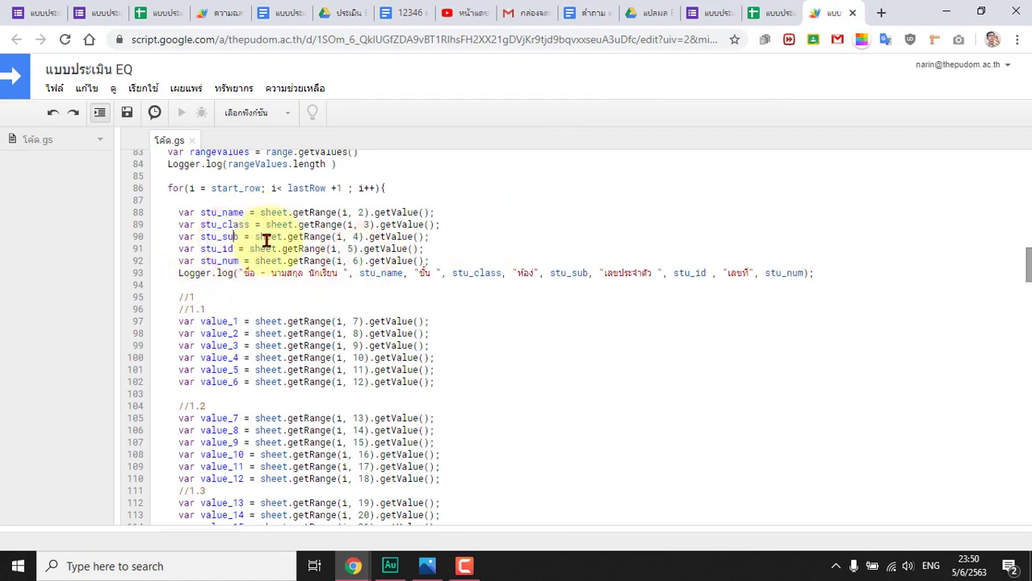
left_click(432, 235)
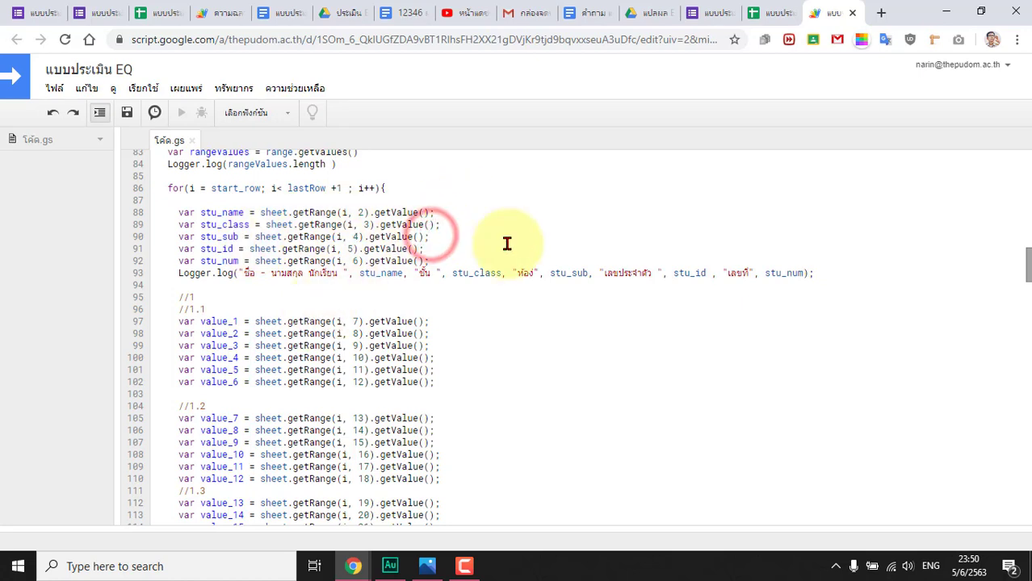
Delete row 3 with the helper column numbers from the แบบประเมิน EQ (การตอบกลับ) response sheet.
left_click(771, 12)
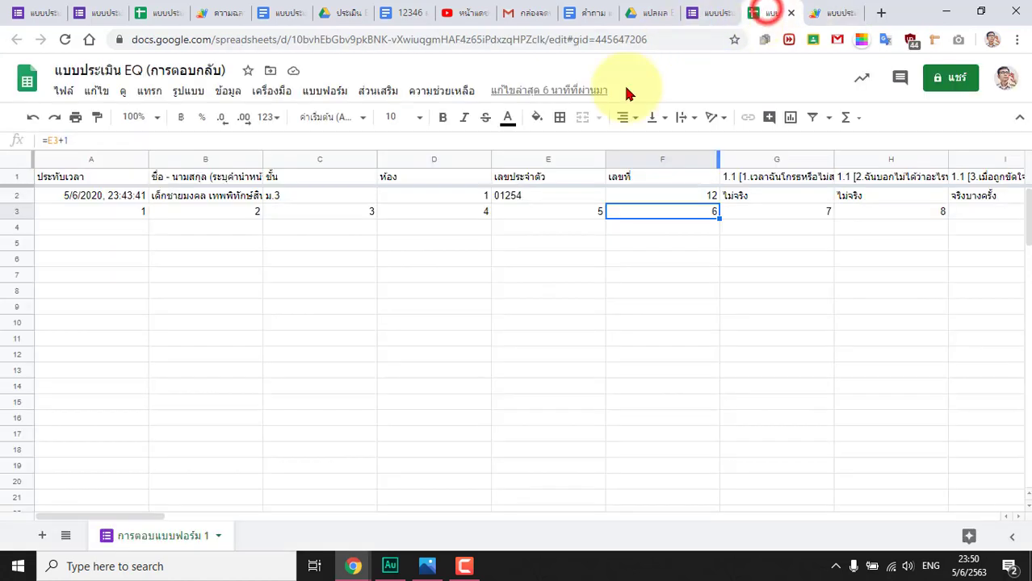
left_click(21, 214)
right_click(19, 213)
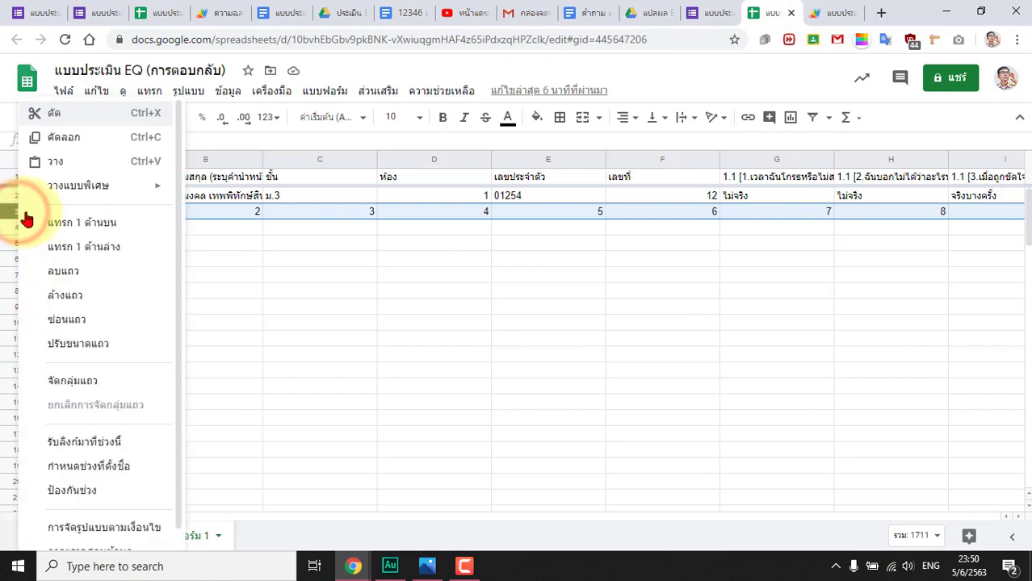
left_click(90, 276)
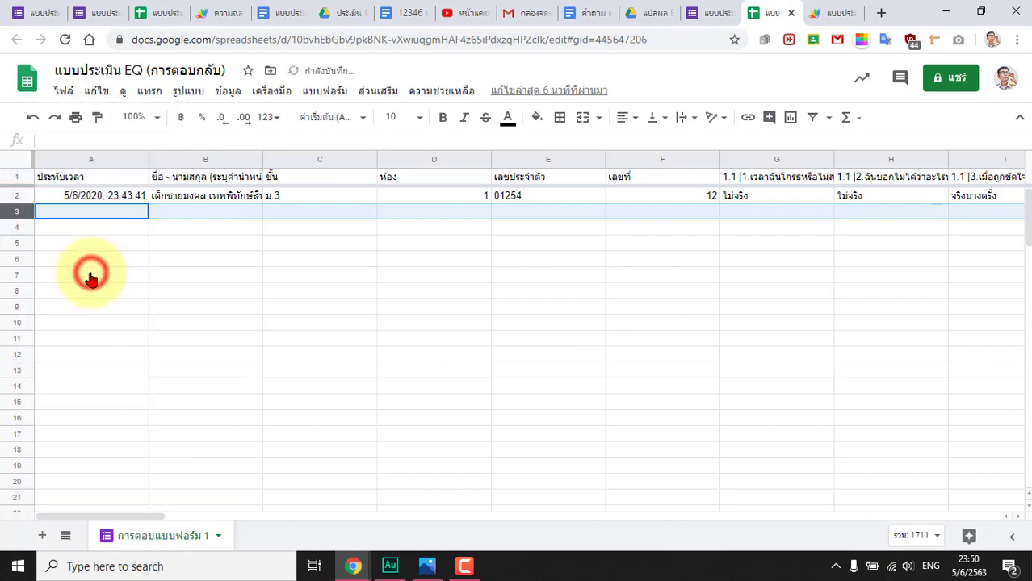
left_click(247, 259)
left_click(224, 195)
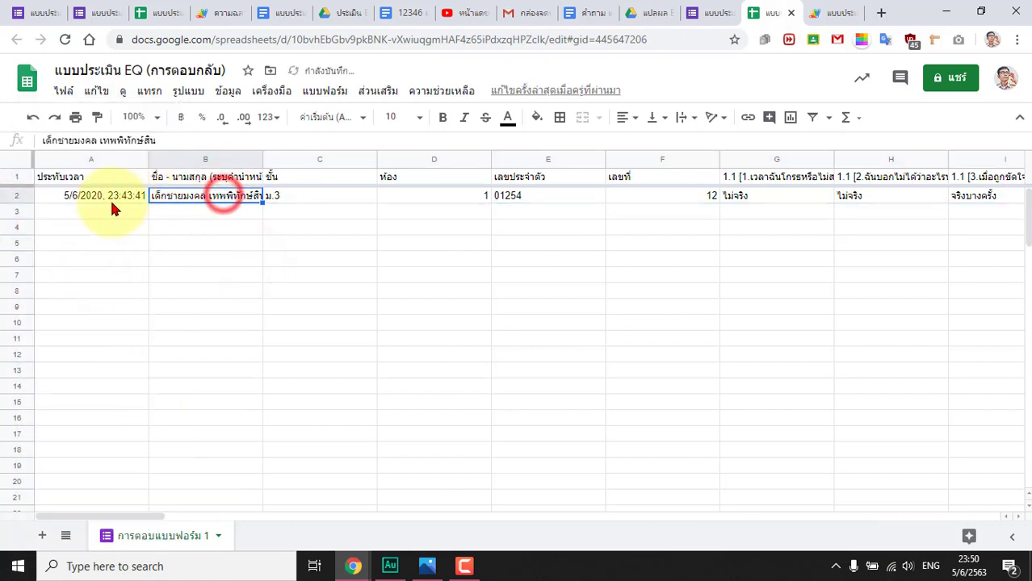
Widen the student name column B and narrow the class, room, ID and number columns C to F.
left_click_drag(263, 160, 293, 157)
left_click_drag(405, 155, 323, 154)
left_click_drag(437, 154, 352, 156)
left_click_drag(465, 156, 416, 158)
left_click_drag(527, 153, 452, 156)
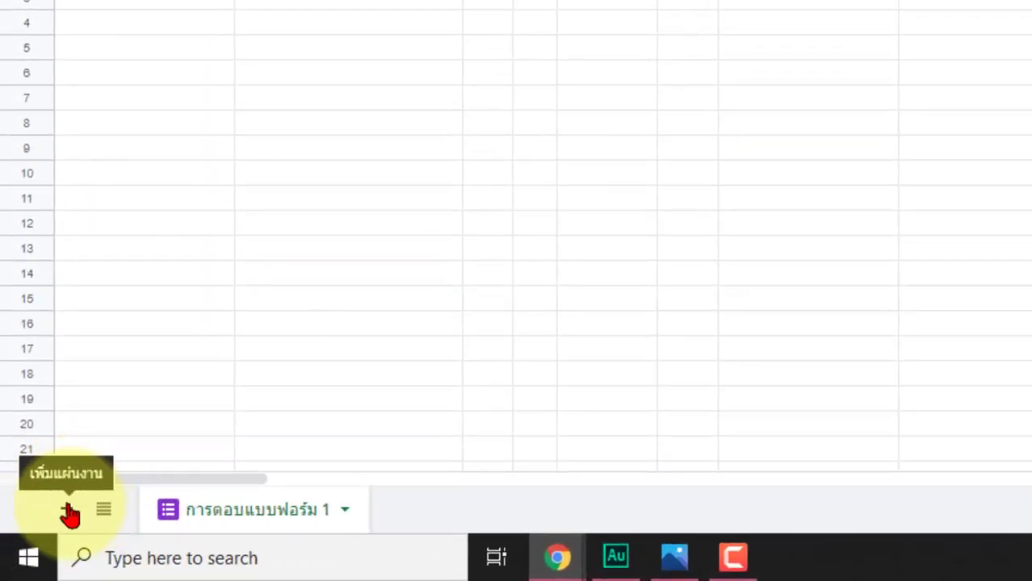
Add a second sheet to the response spreadsheet, compare it with การตอบแบบฟอร์ม 1, and return to that form response sheet.
left_click(71, 511)
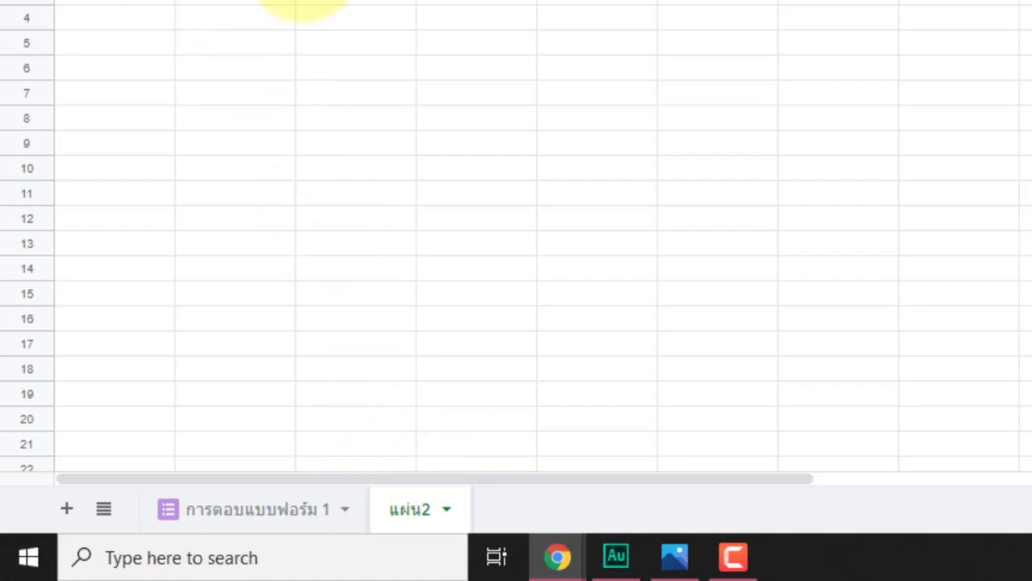
left_click(299, 513)
left_click(420, 512)
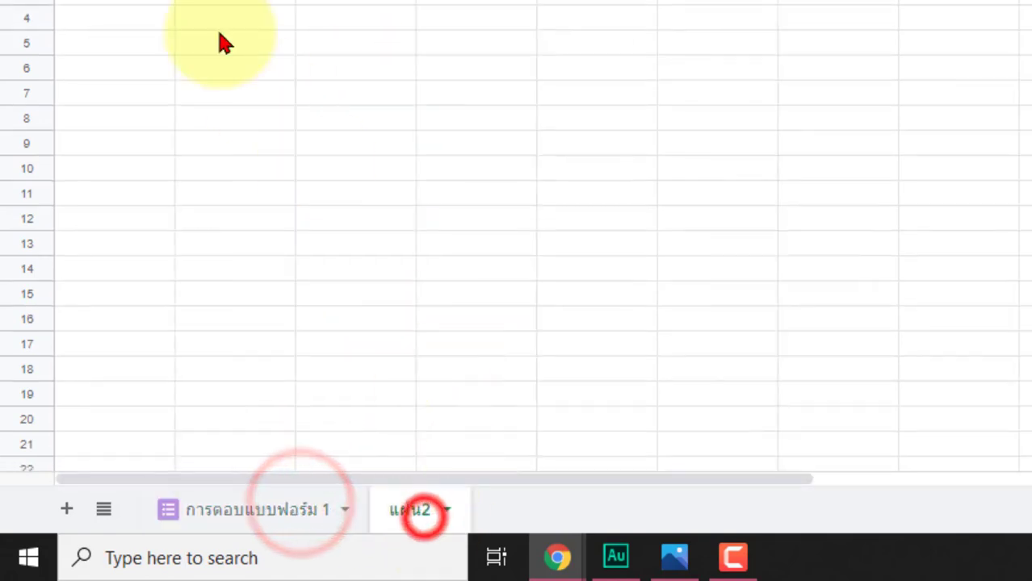
left_click(291, 508)
left_click(422, 511)
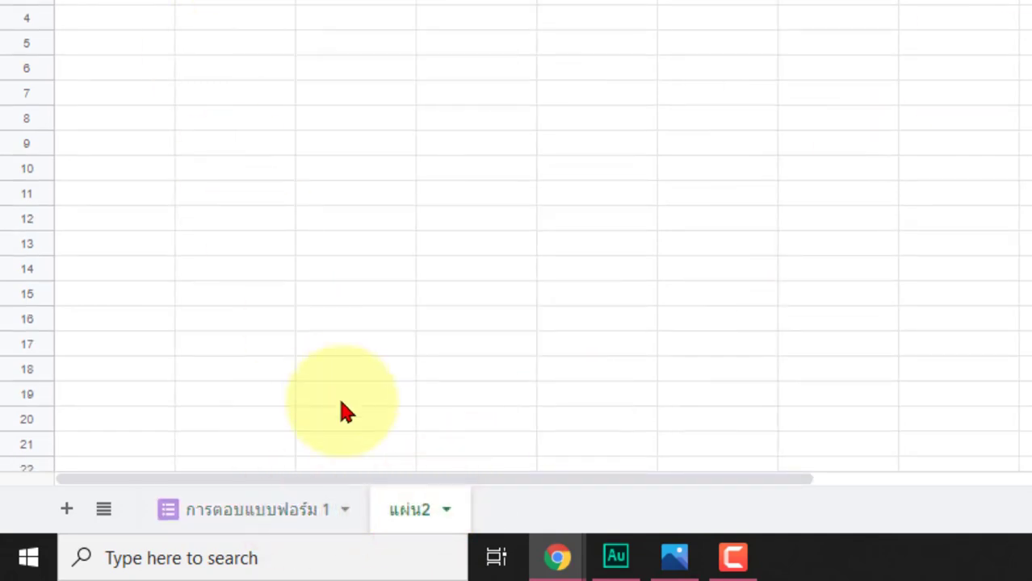
left_click(289, 511)
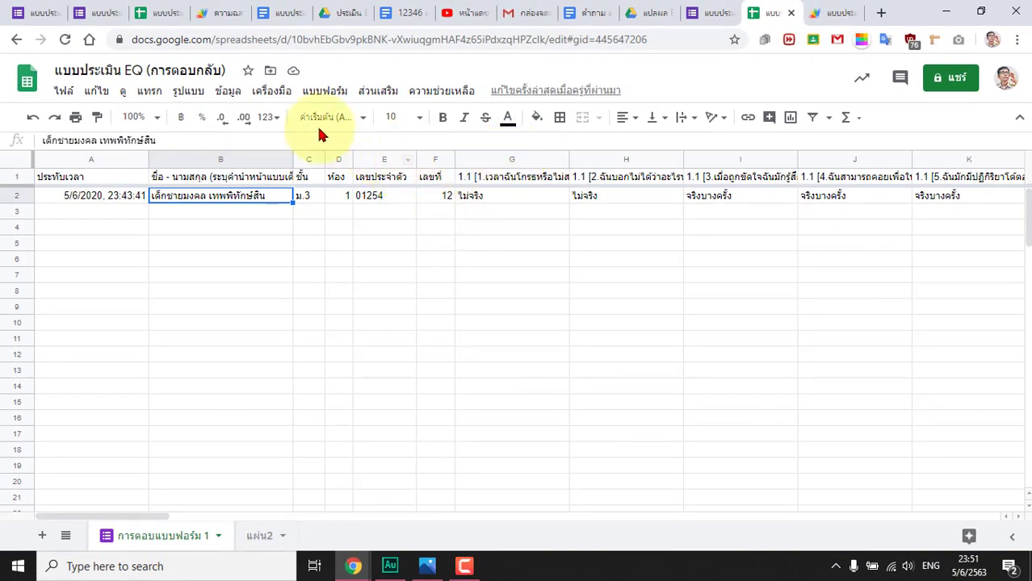
Reload the response spreadsheet to load its custom commands and run เริ่มต้นการทำงานแปลผล EQ.
left_click(66, 42)
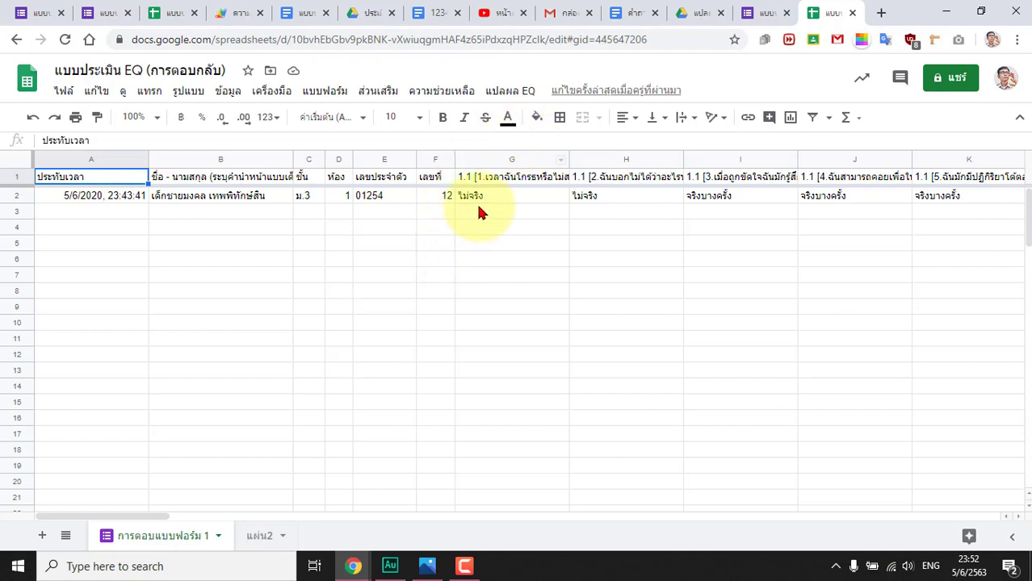
left_click(503, 95)
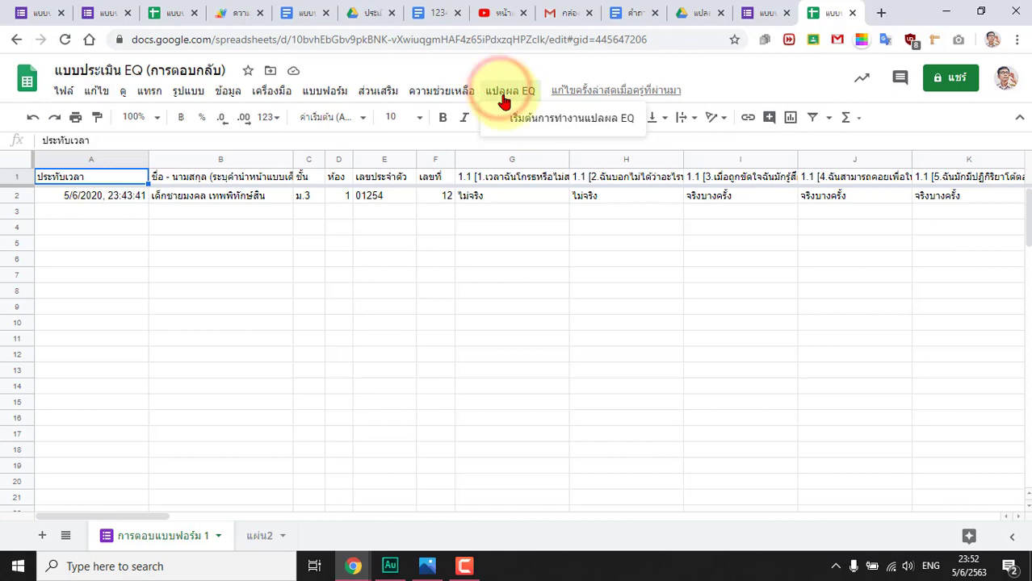
left_click(516, 118)
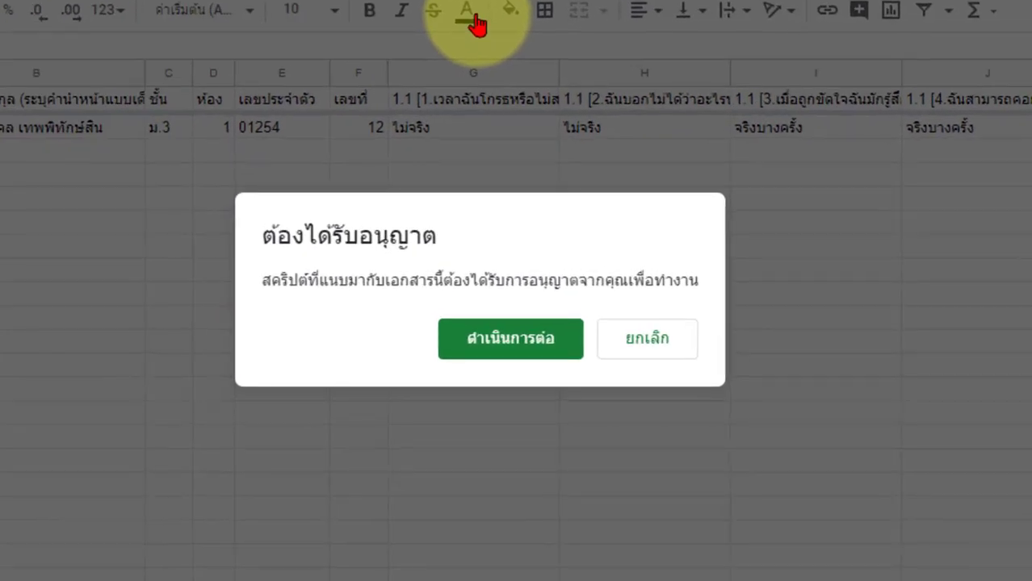
Continue with the script authorization, choose the school Google account, and allow the requested permissions.
left_click(495, 349)
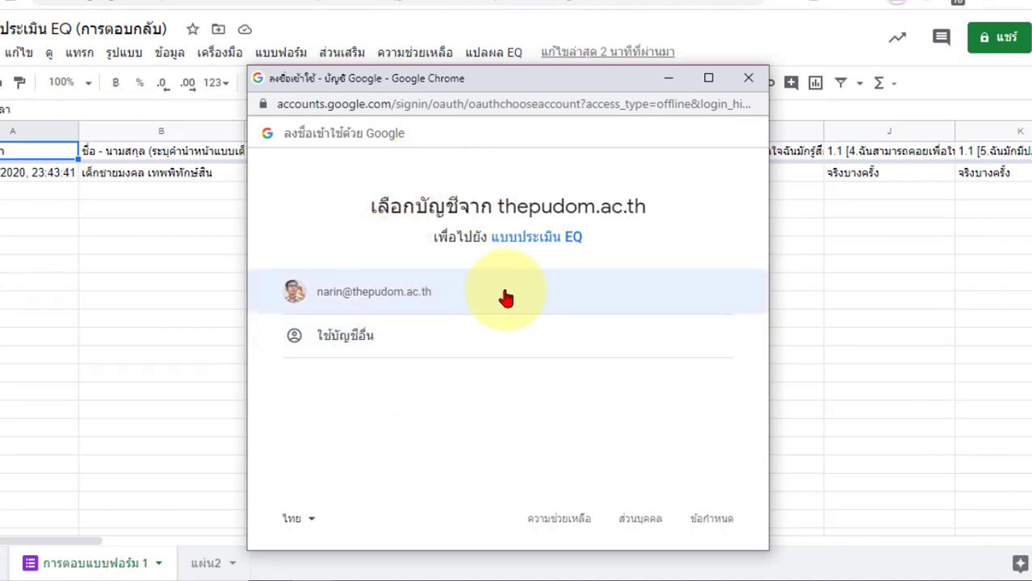
left_click(390, 292)
scroll(557, 347, "down", 2)
scroll(557, 347, "down", 2)
left_click(681, 441)
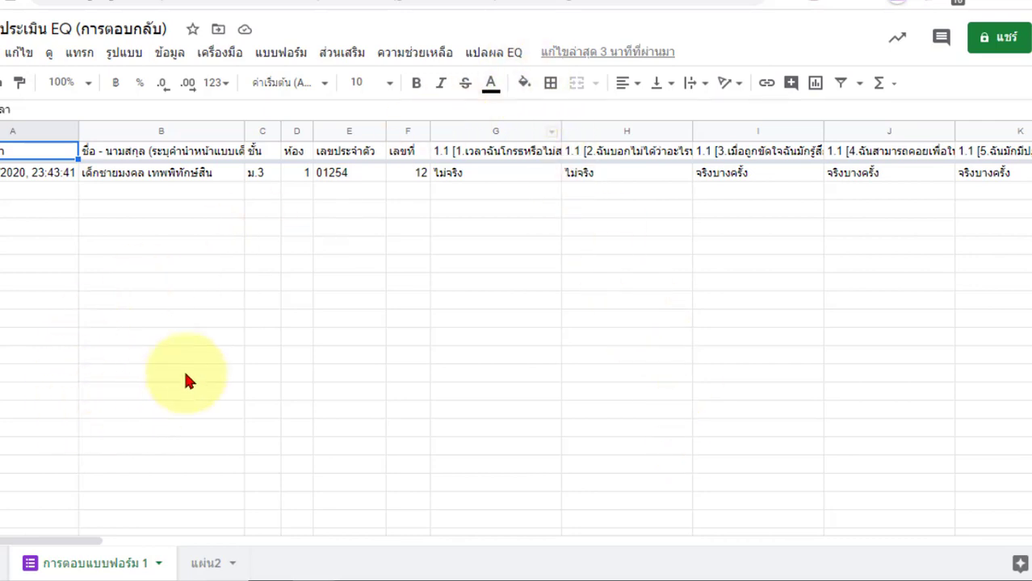
left_click(198, 352)
left_click(266, 267)
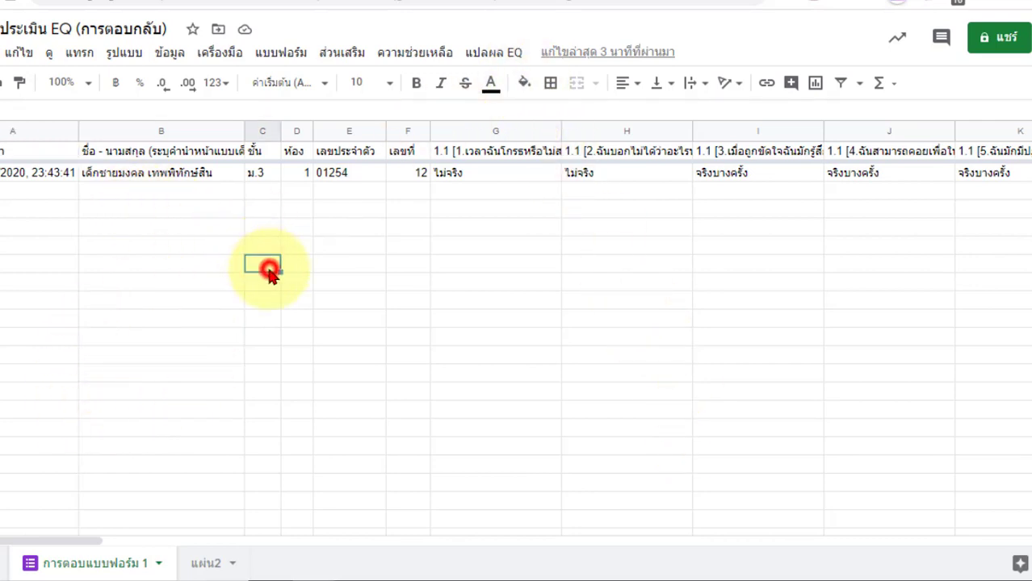
left_click(128, 171)
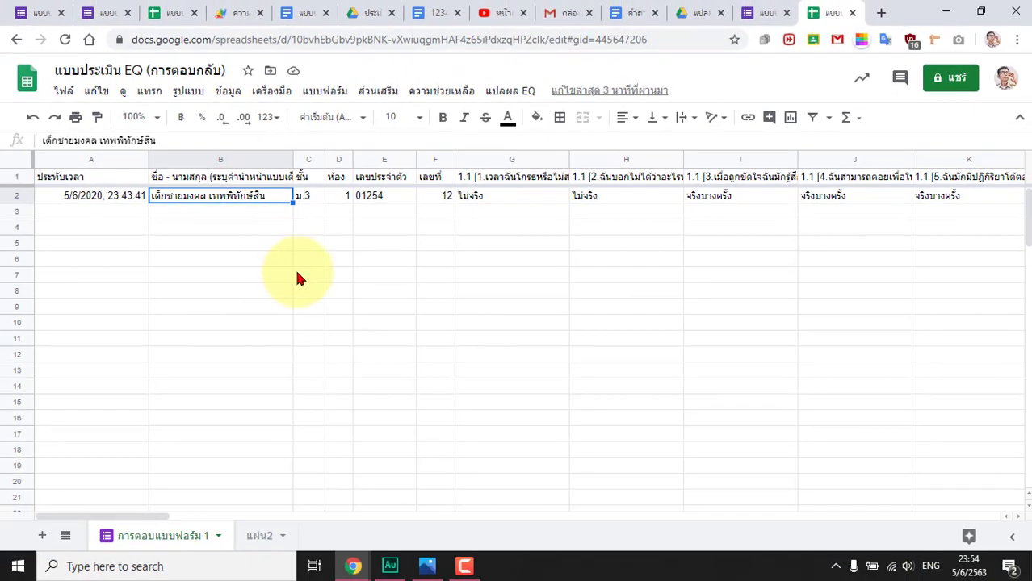
left_click(190, 202)
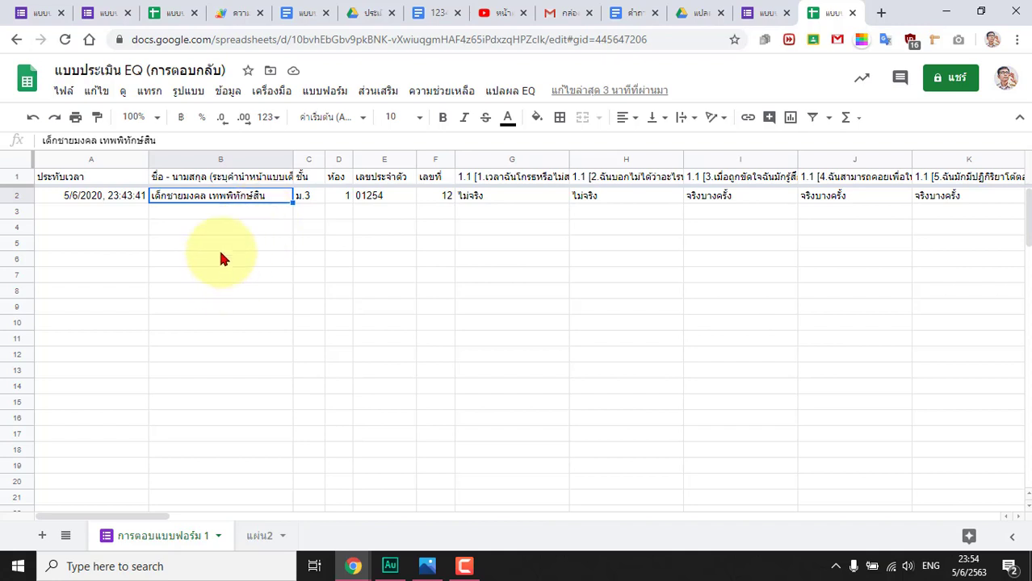
left_click(208, 199)
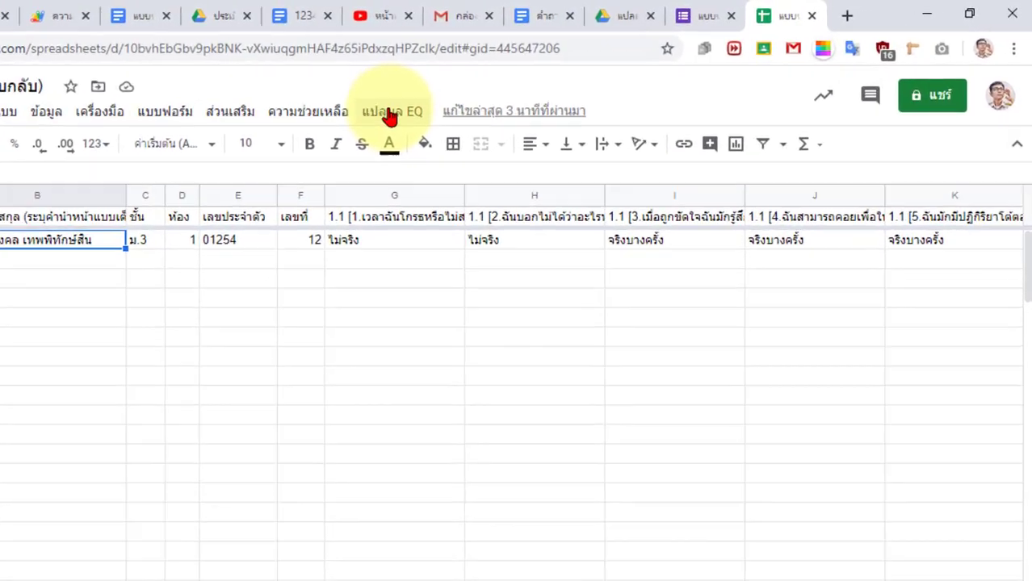
left_click(391, 117)
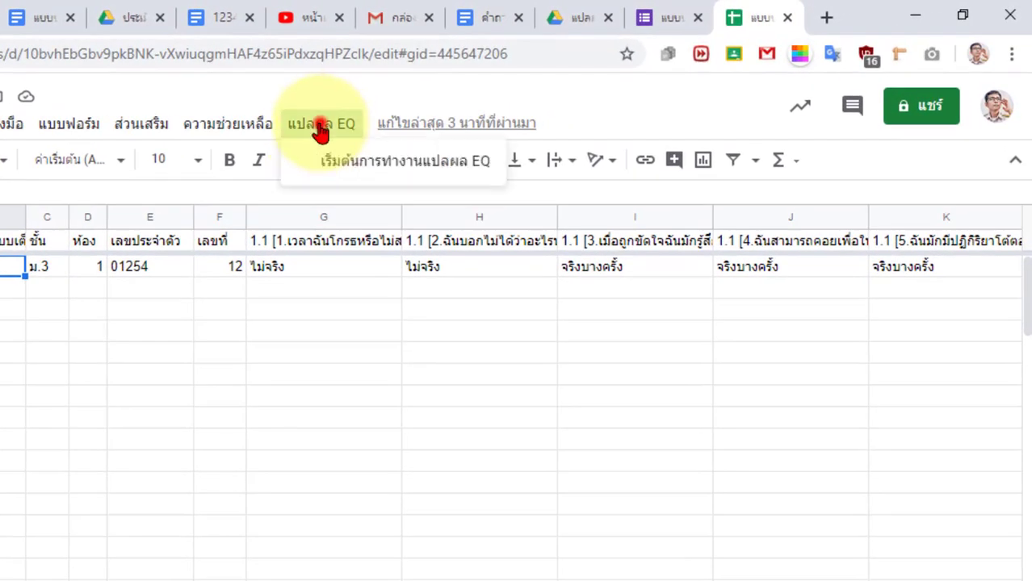
left_click(333, 164)
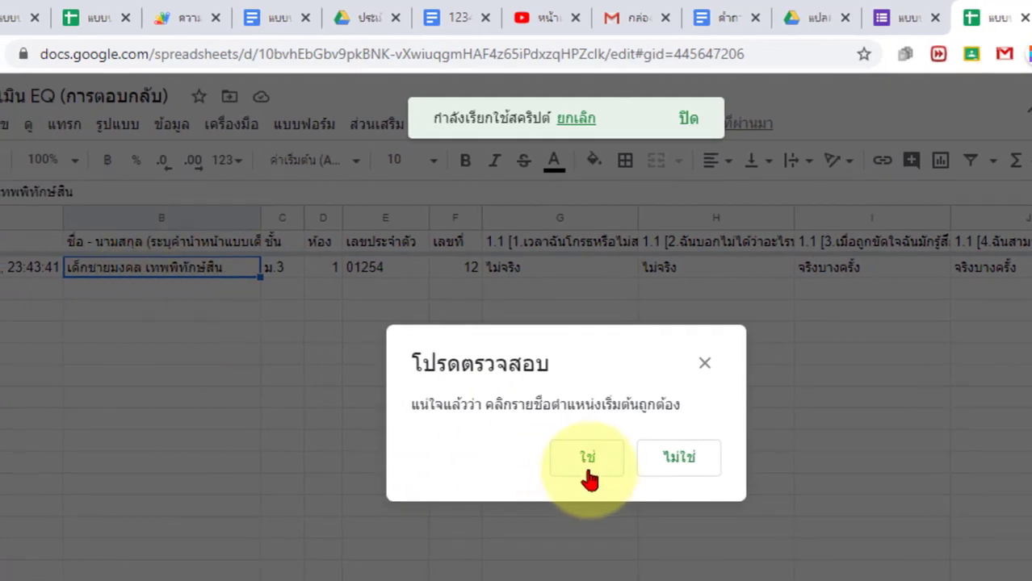
left_click(683, 459)
left_click(686, 456)
Run เริ่มต้นการทำงานแปลผล EQ from the first student's name in cell B2 and confirm the starting position.
left_click(123, 272)
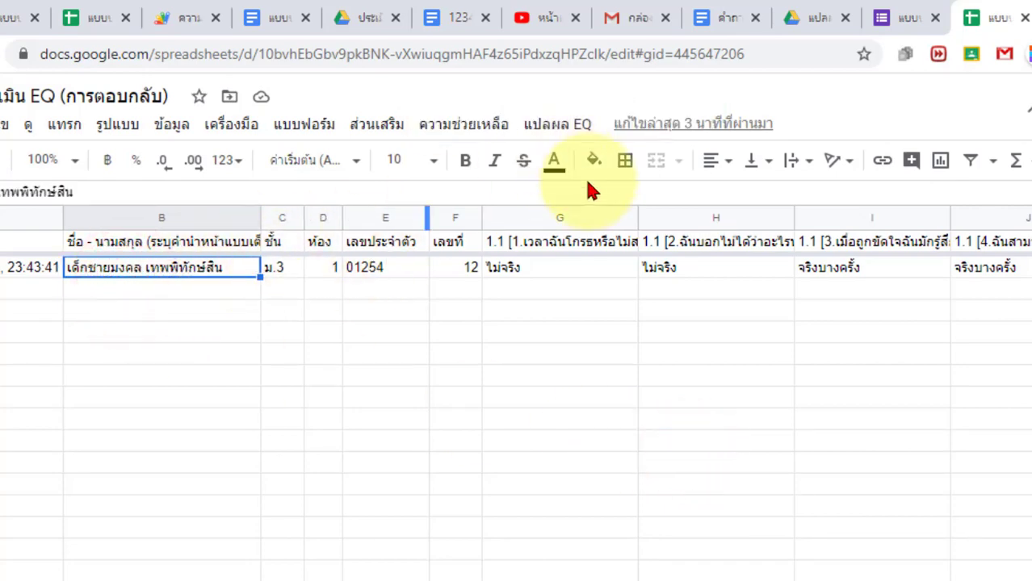
left_click(565, 126)
left_click(580, 161)
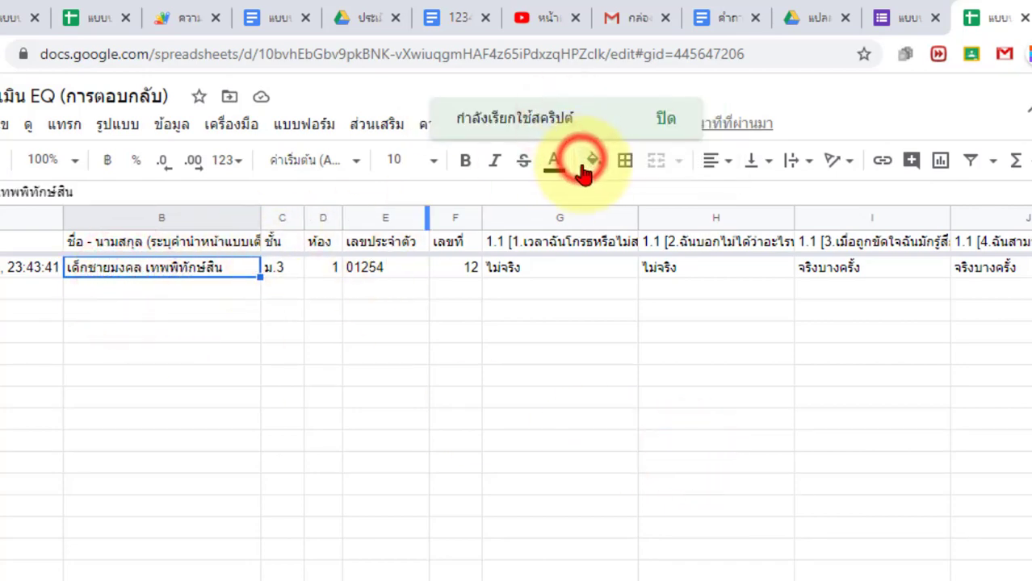
left_click(592, 457)
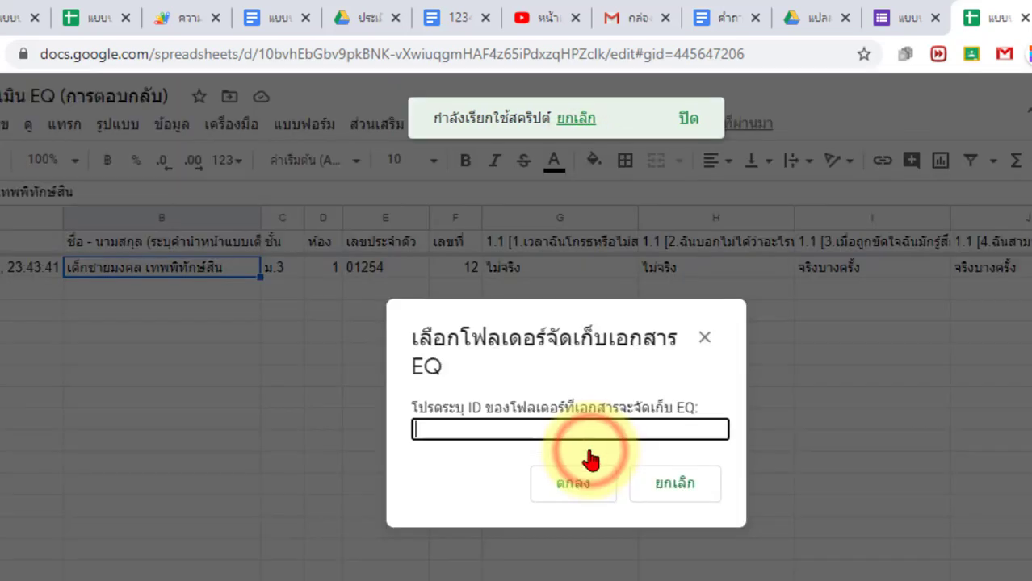
Provide the ID of the แปลผล EQ 2563 Drive folder as the storage location for the EQ documents, checking it against the folder's address.
right_click(531, 432)
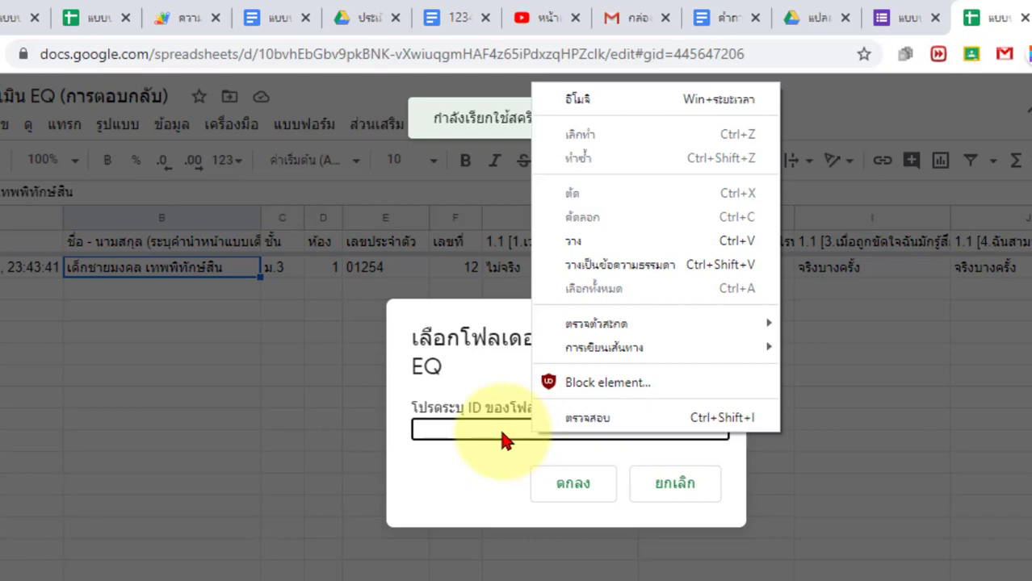
left_click(599, 241)
left_click_drag(521, 427, 387, 437)
left_click(814, 14)
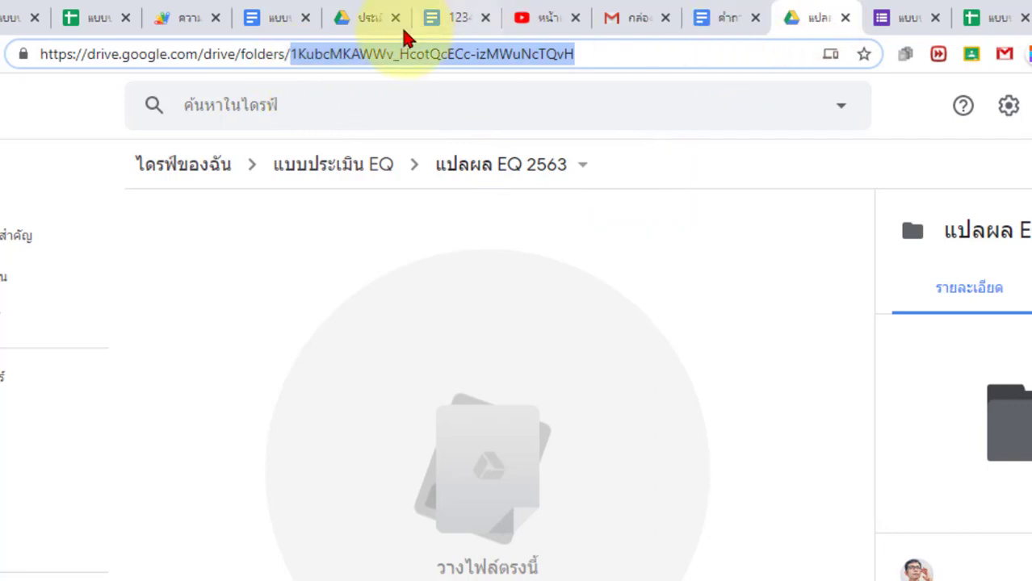
left_click(980, 18)
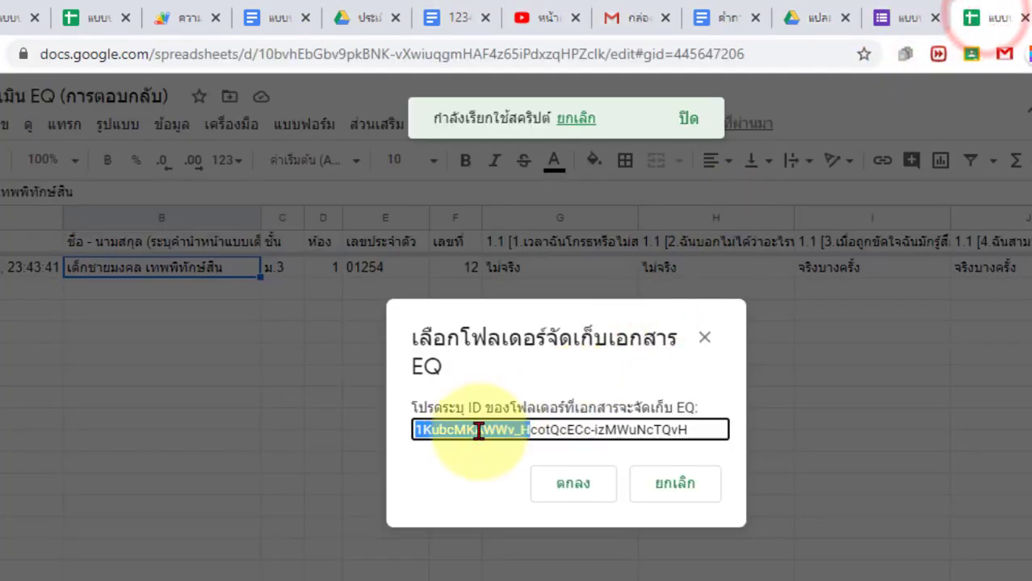
left_click(574, 484)
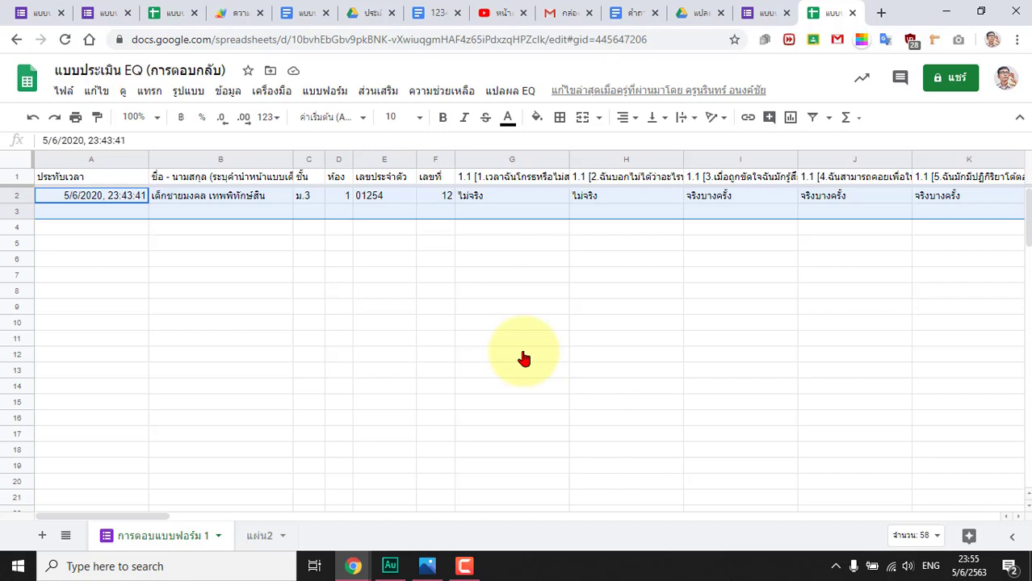
On sheet แผ่น2, widen column A to fit the student's full name and narrow the class column B.
left_click(260, 535)
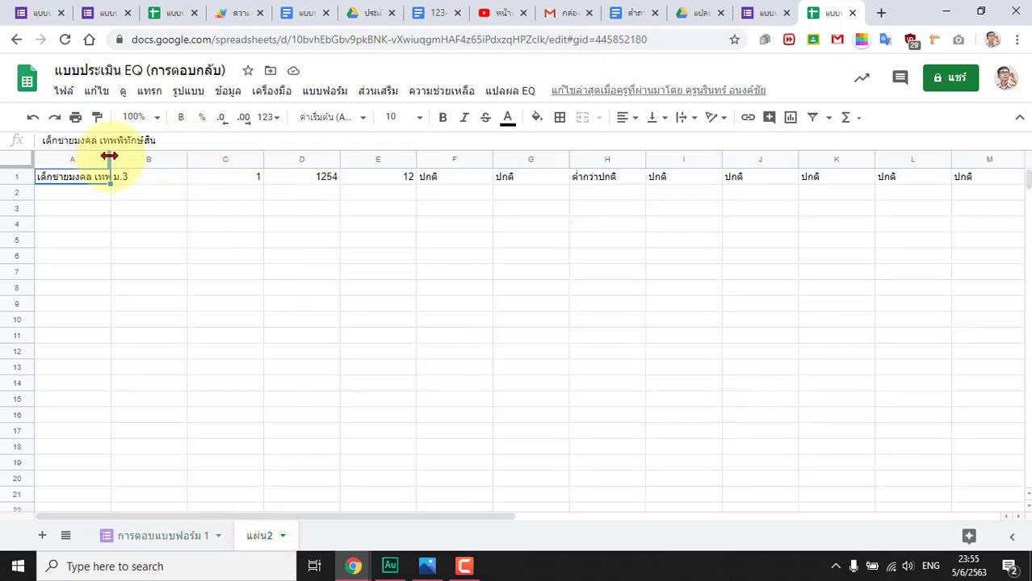
left_click_drag(110, 155, 171, 156)
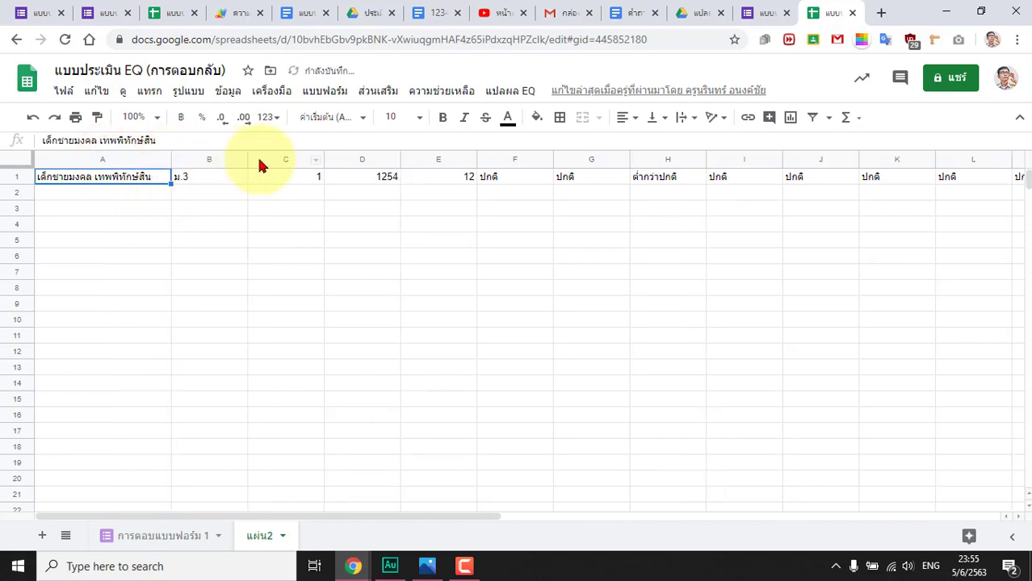
left_click_drag(246, 155, 213, 155)
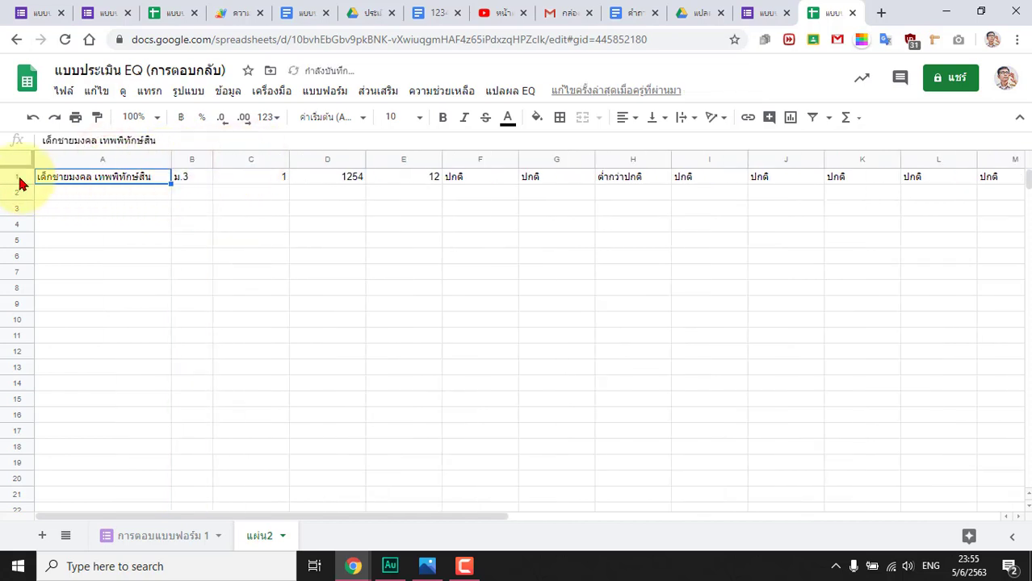
Insert an empty row above row 1 of แผ่น2 and select cell A1.
right_click(18, 176)
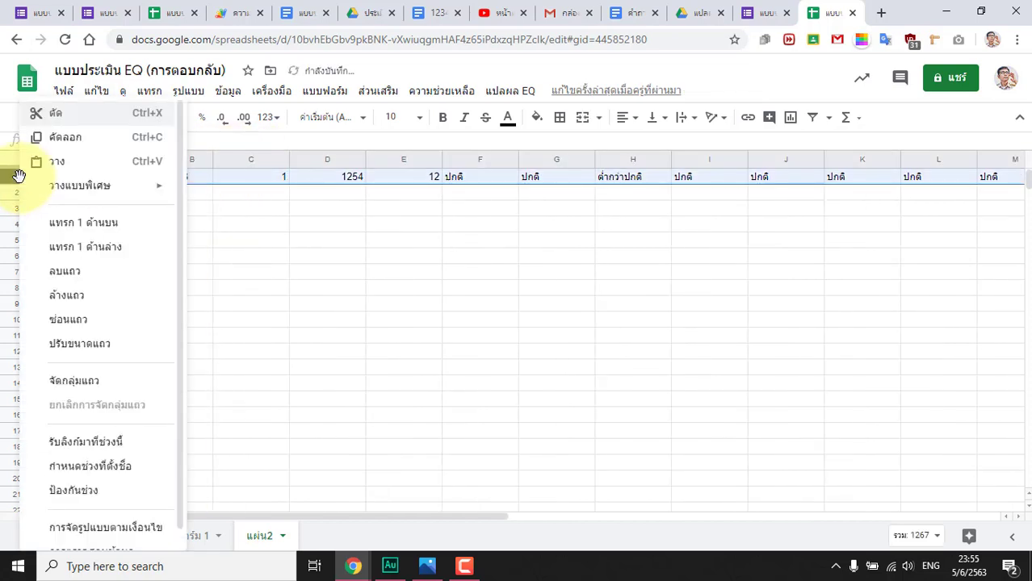
left_click(81, 223)
left_click(88, 175)
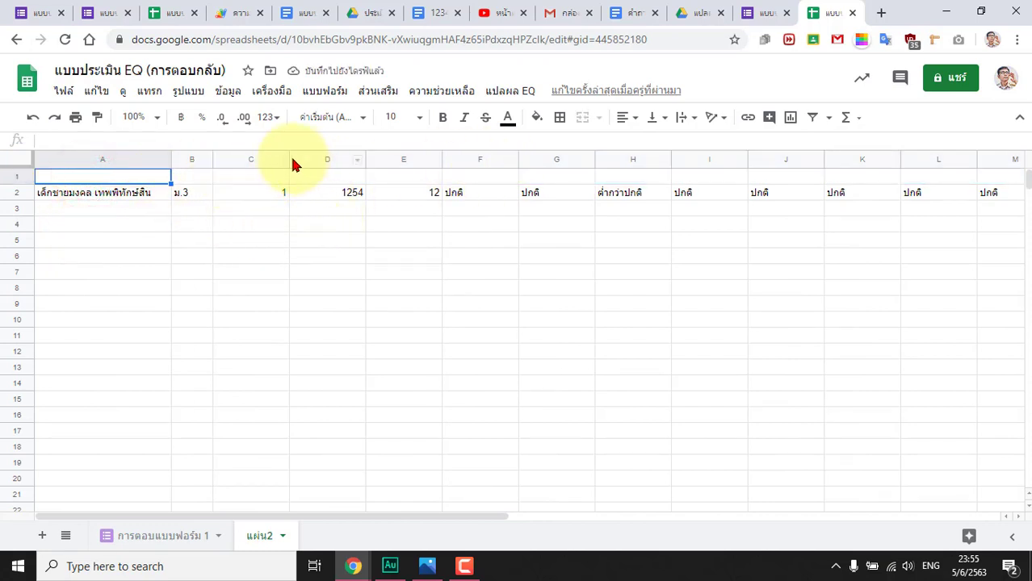
Narrow the room, ID and number columns C, D and E of แผ่น2, using the older EQ response spreadsheet as reference.
left_click_drag(286, 157, 247, 157)
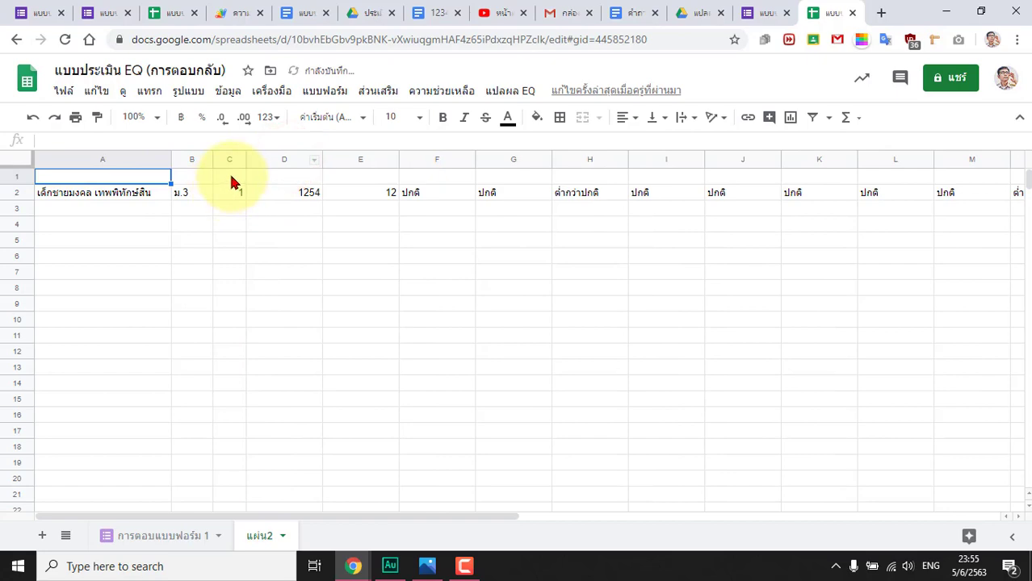
left_click(164, 20)
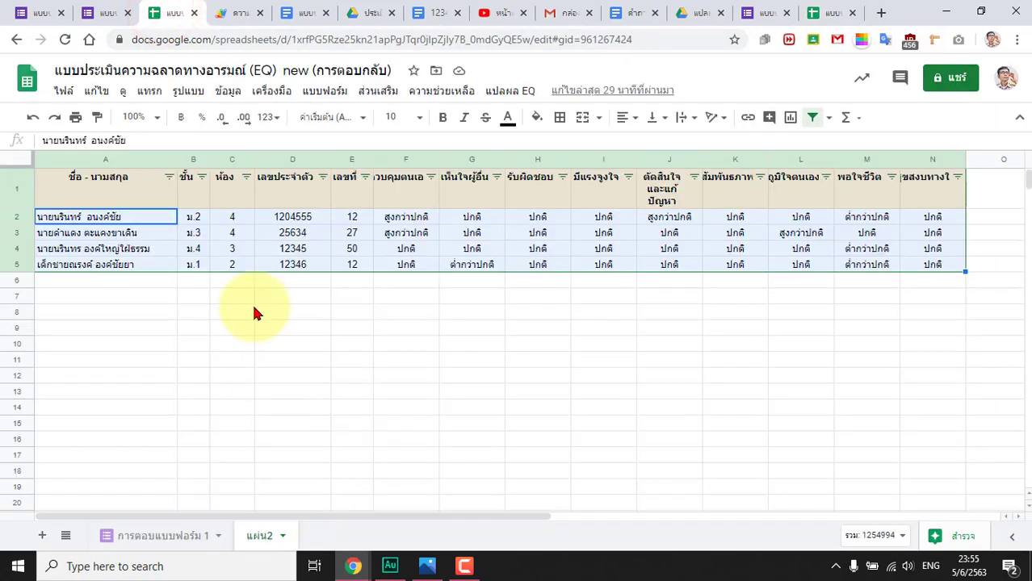
left_click(823, 12)
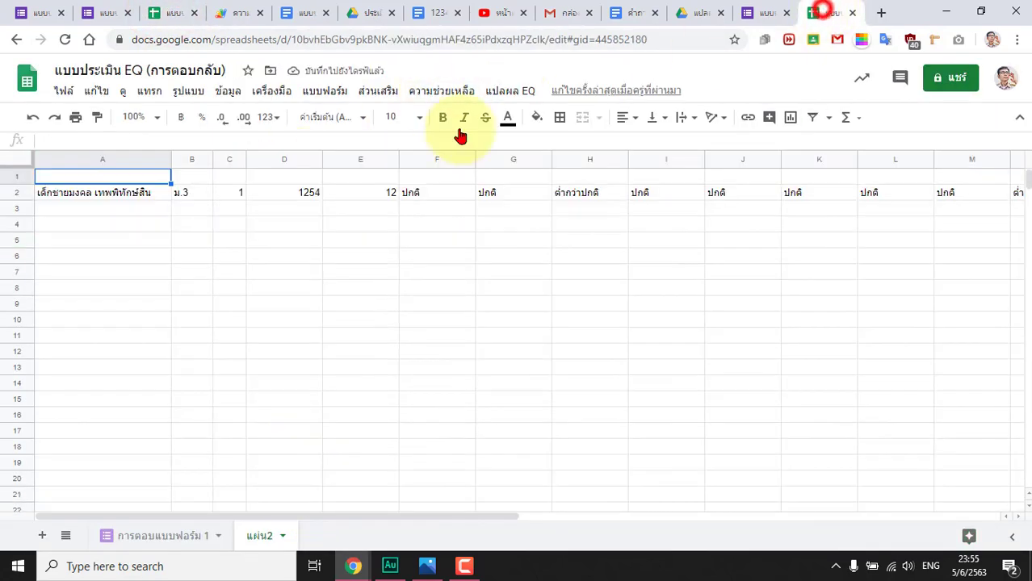
left_click_drag(321, 157, 288, 155)
right_click(349, 159)
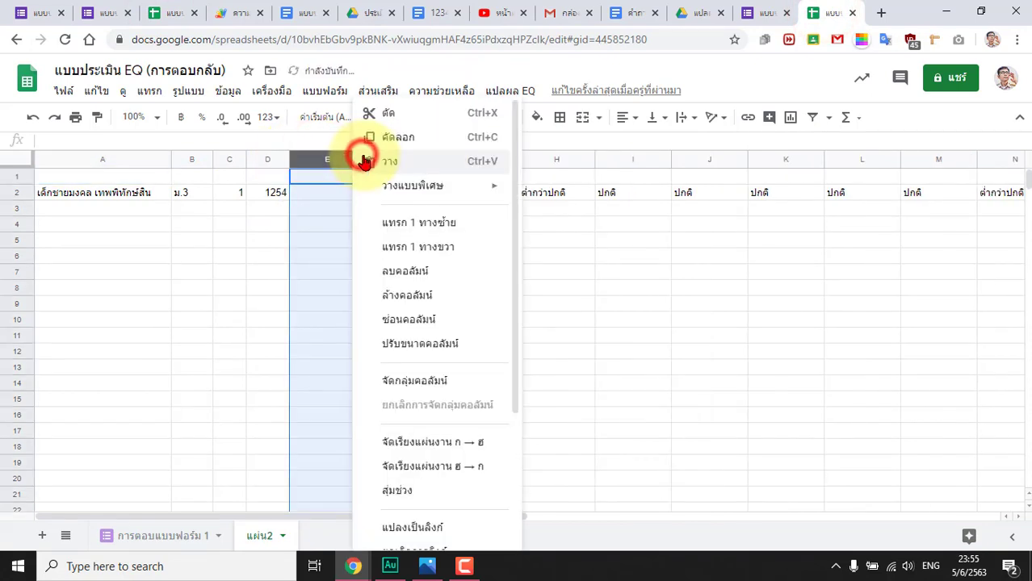
left_click(322, 200)
Set the width of columns F to N on แผ่น2 to 86 pixels.
left_click_drag(364, 158, 951, 169)
left_click(449, 242)
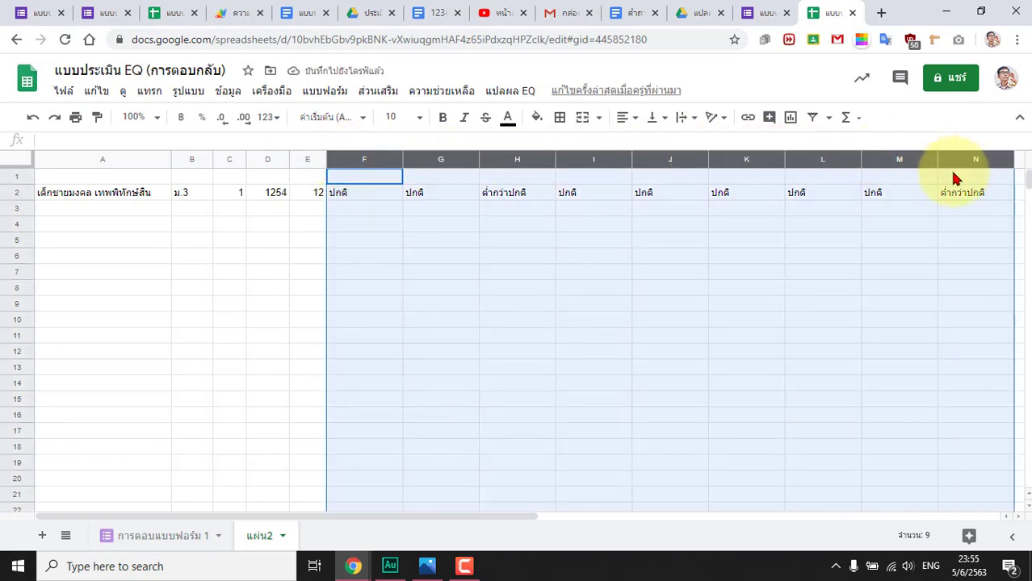
right_click(593, 159)
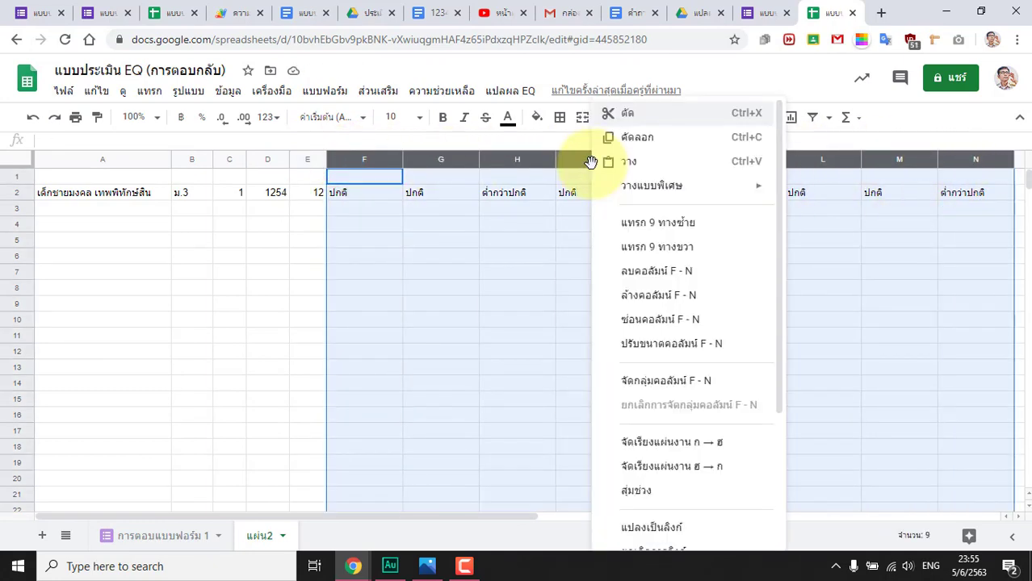
left_click(662, 344)
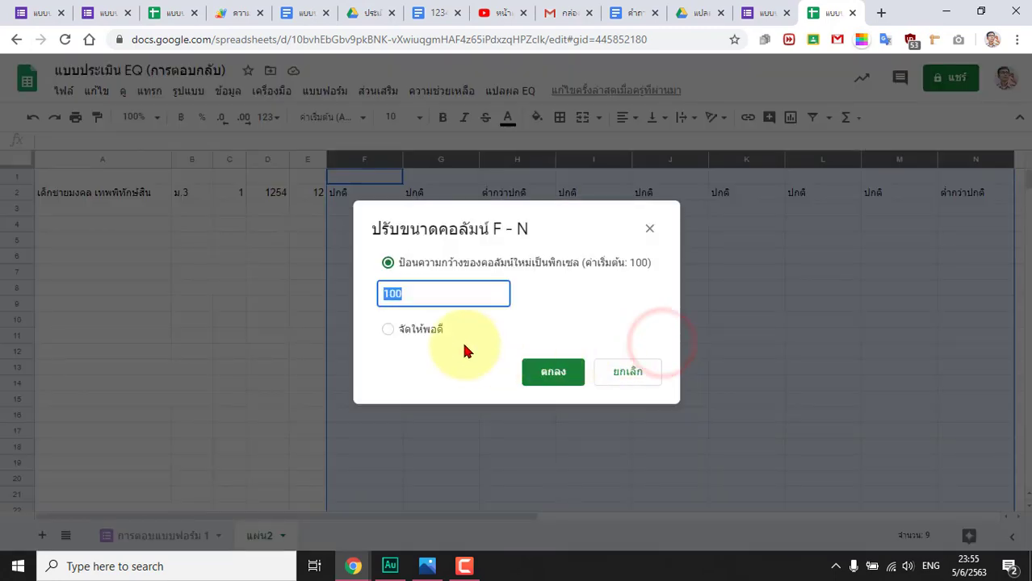
type("86")
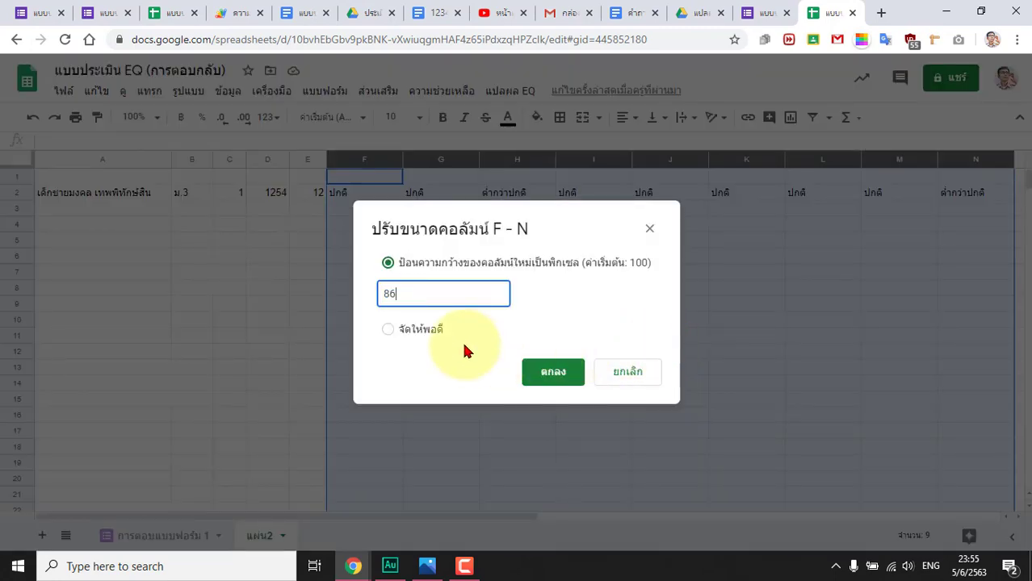
left_click(553, 371)
left_click(506, 289)
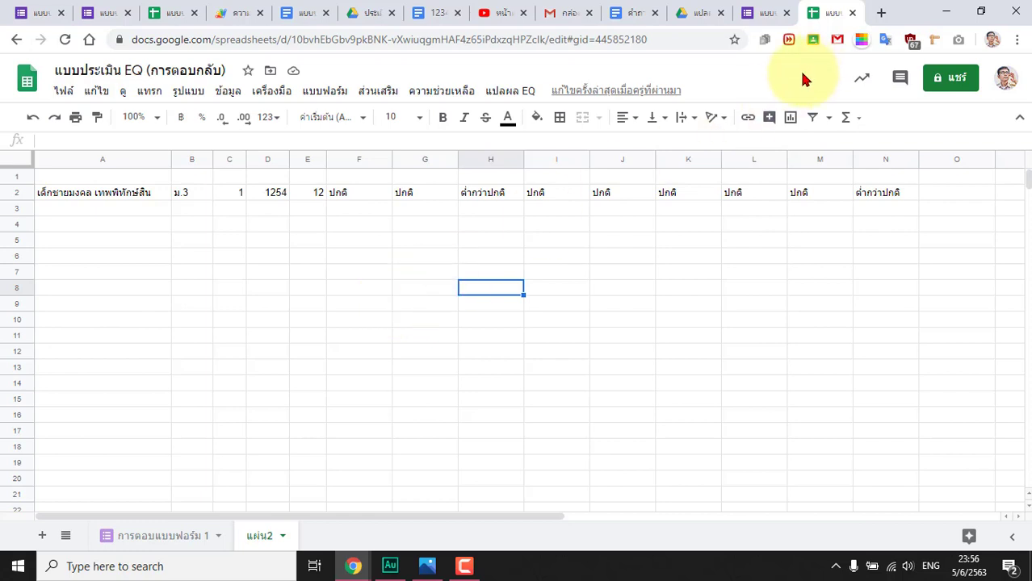
Open the student's generated report from the แปลผล EQ 2563 Drive folder and check its results table, including item 3.3.
left_click(691, 17)
left_click(386, 264)
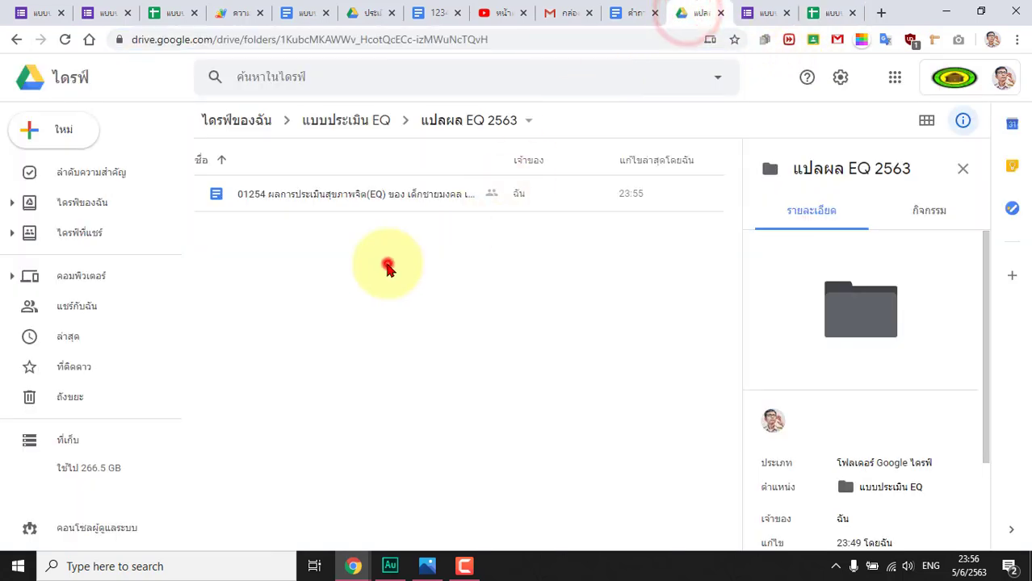
double_click(293, 198)
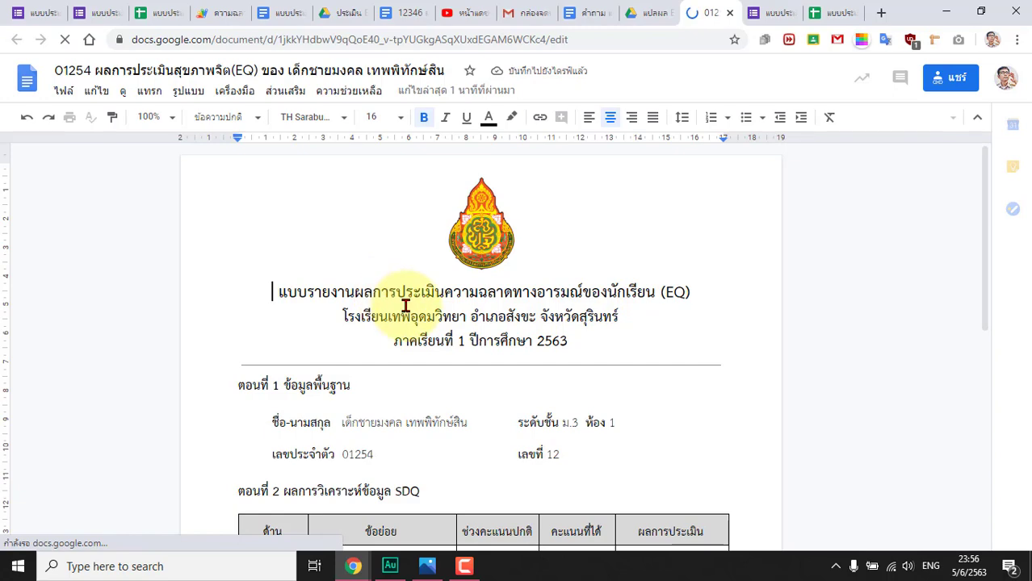
scroll(396, 298, "down", 6)
scroll(405, 305, "up", 3)
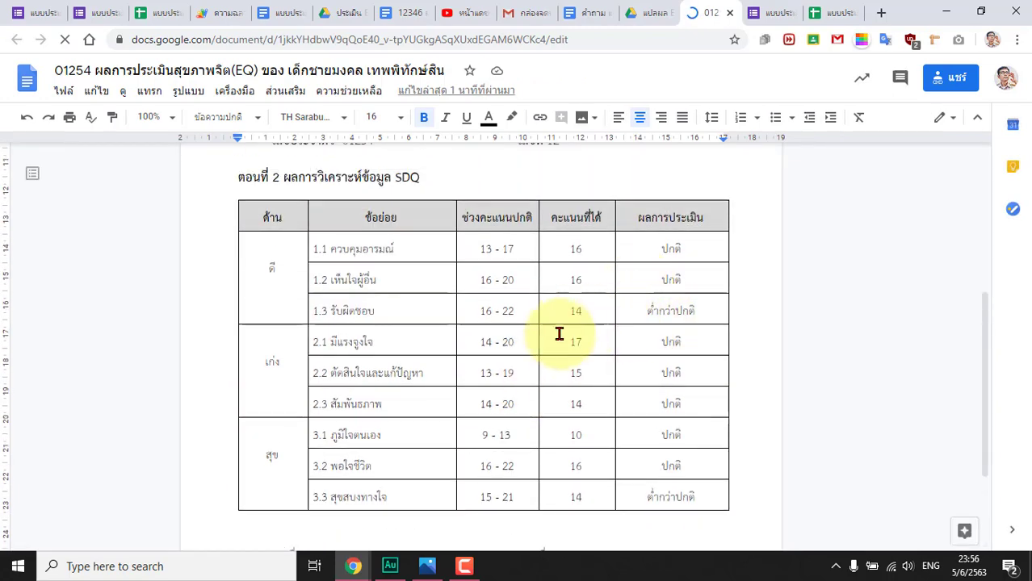
scroll(557, 335, "down", 2)
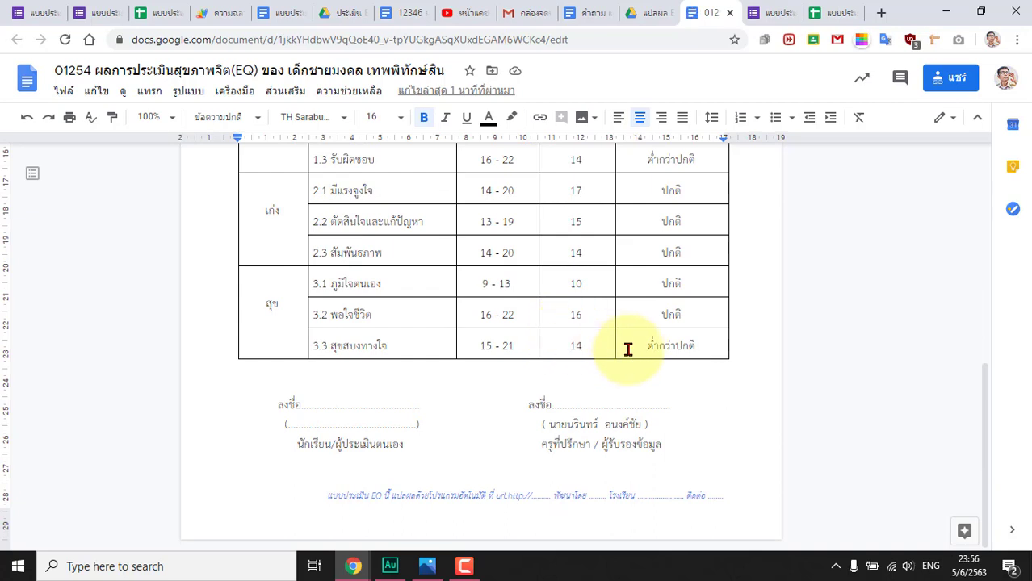
left_click(341, 350)
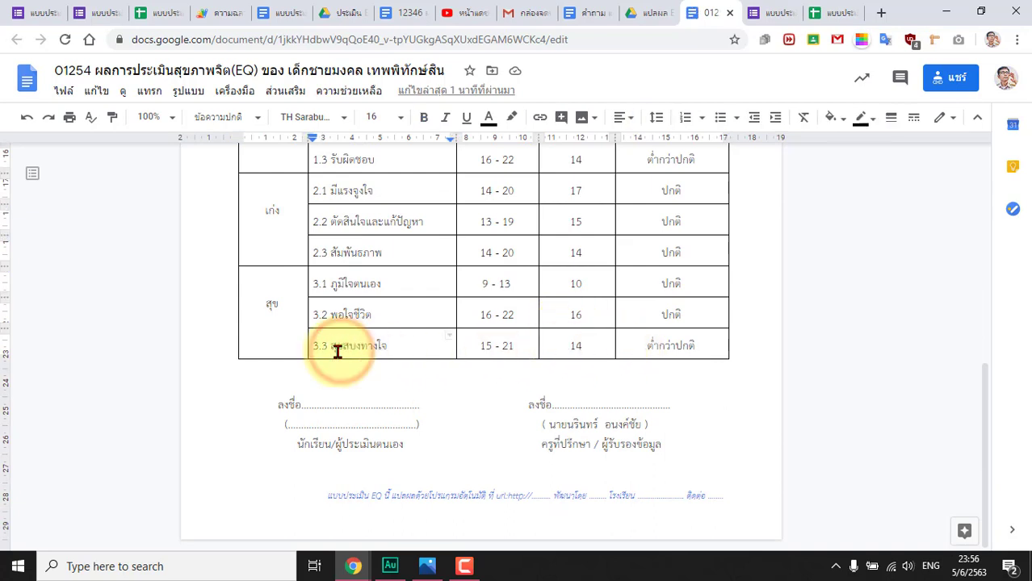
In the template document แบบประเมินความฉลาดทางอารมณ์ (EQ) test, correct the wording of item 3.3 to สุขสงบทางใจ.
left_click(279, 13)
scroll(407, 391, "down", 10)
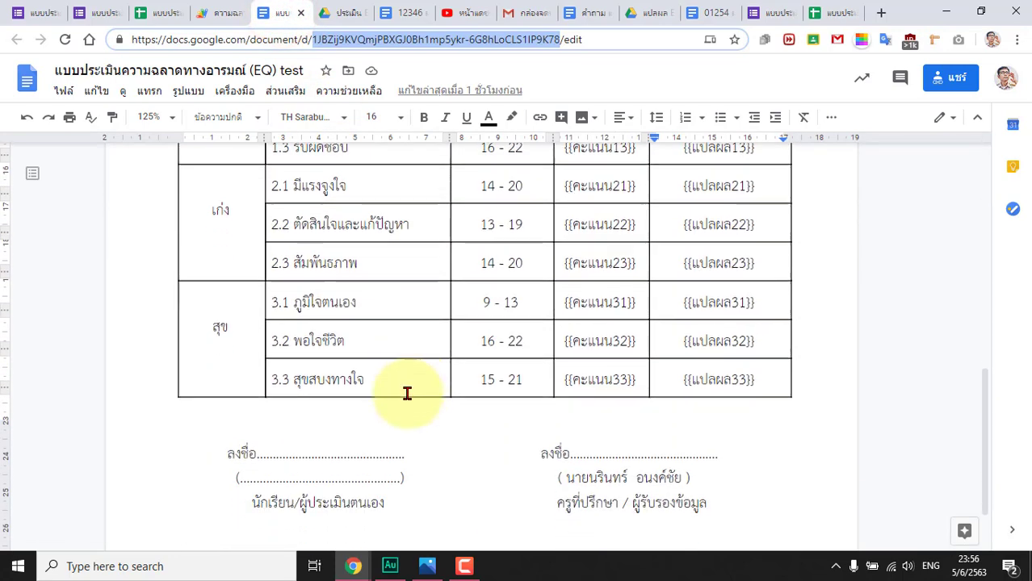
left_click(331, 296)
key("BackSpace")
key("BackSpace")
key("BackSpace")
left_click(320, 296)
type("ง")
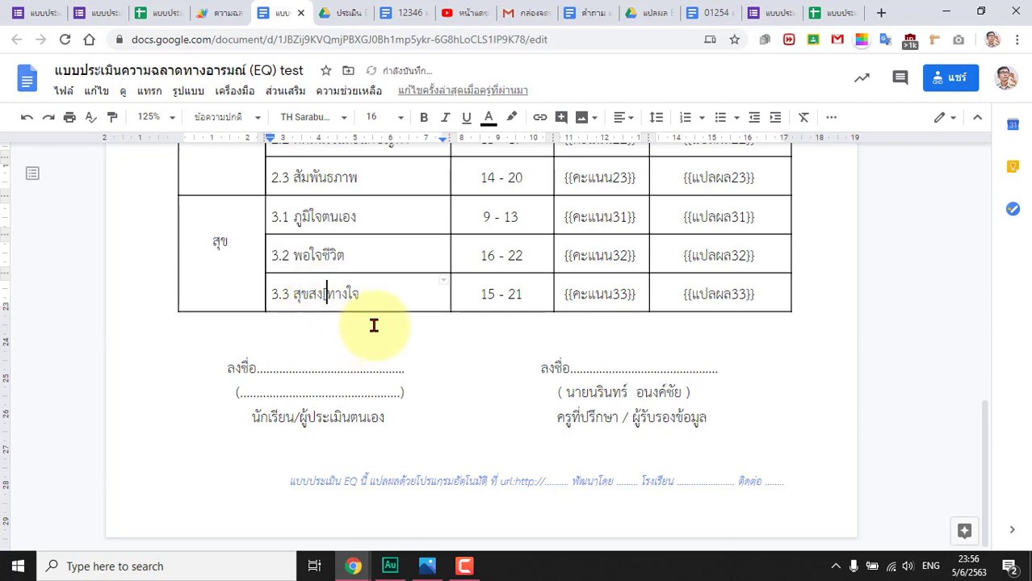
type("บ")
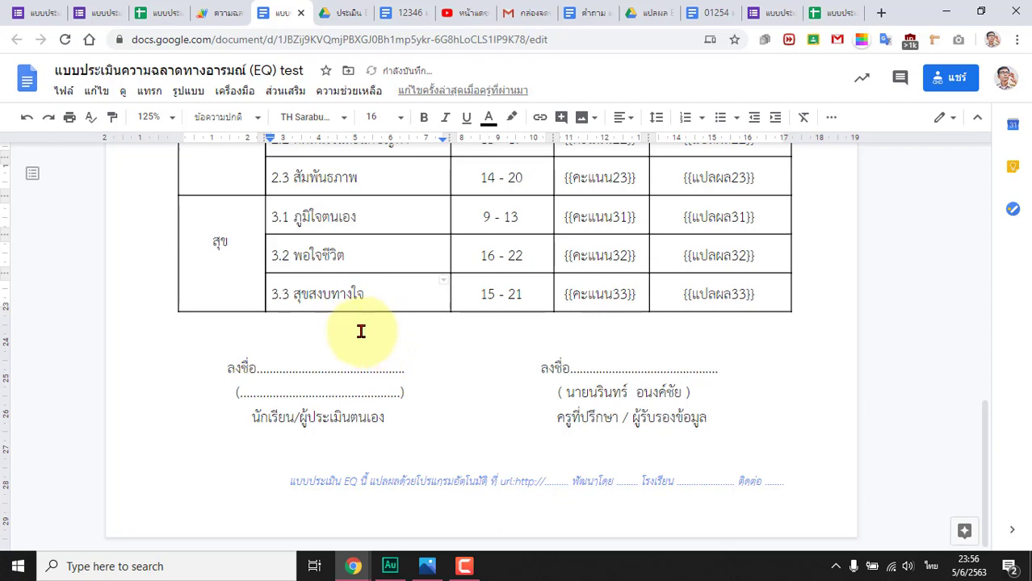
Colour the adviser's name in the template's signature block red.
left_click_drag(578, 394, 674, 394)
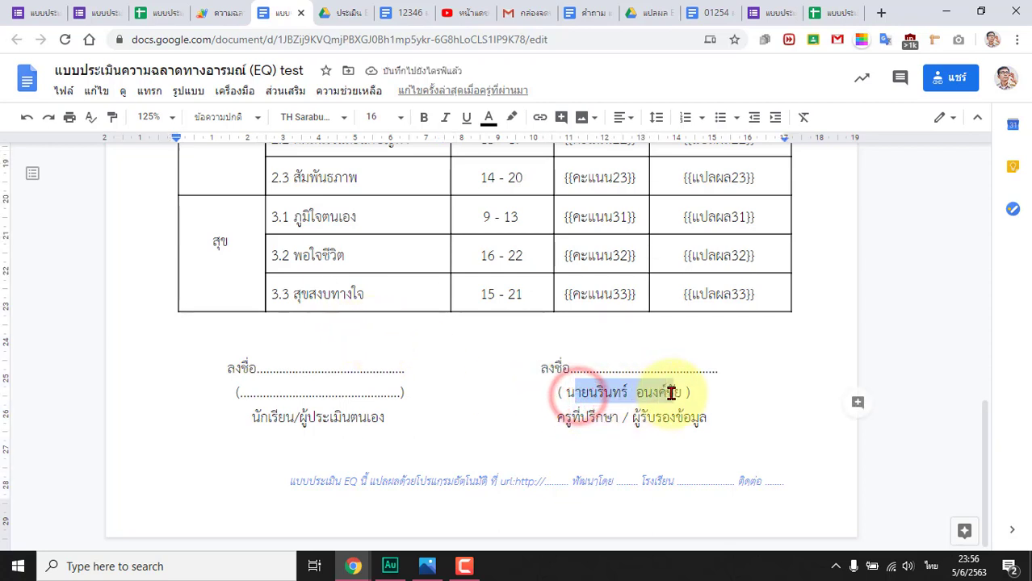
left_click_drag(565, 394, 680, 392)
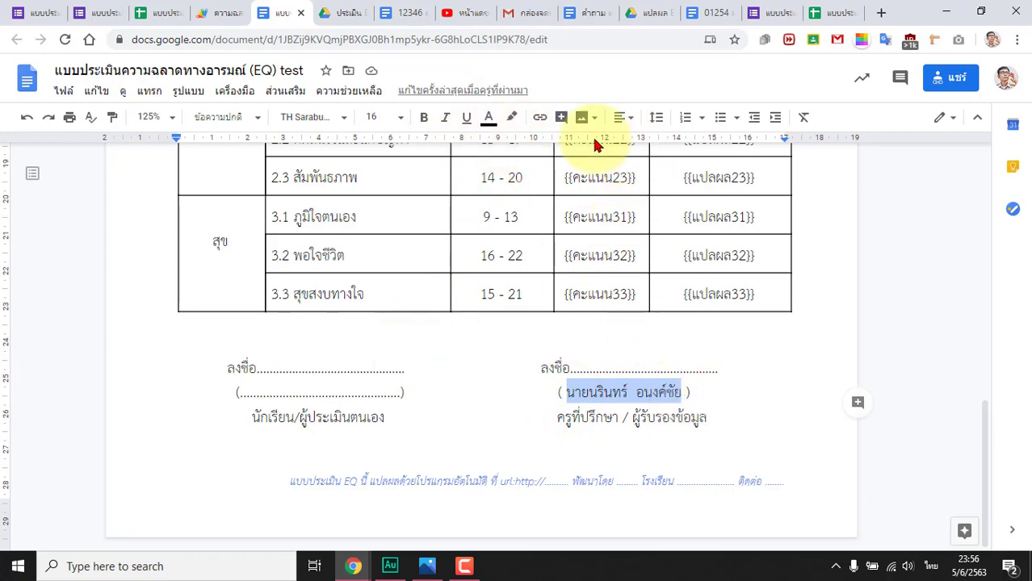
left_click(492, 120)
left_click(520, 162)
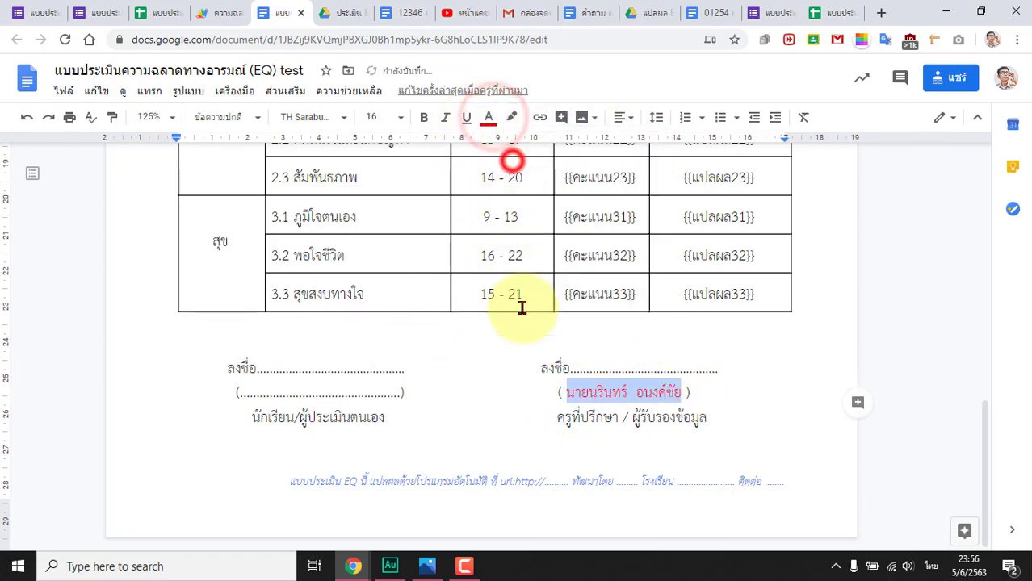
Colour the school name, district and province in the template's heading red, leaving out the word โรงเรียน.
scroll(521, 363, "up", 3)
scroll(522, 396, "up", 5)
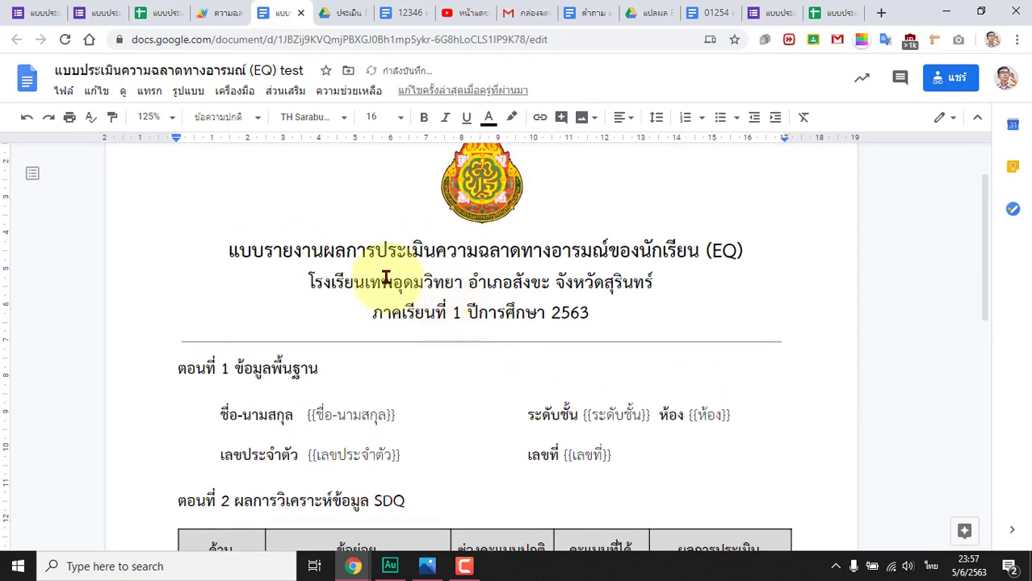
left_click_drag(368, 282, 662, 283)
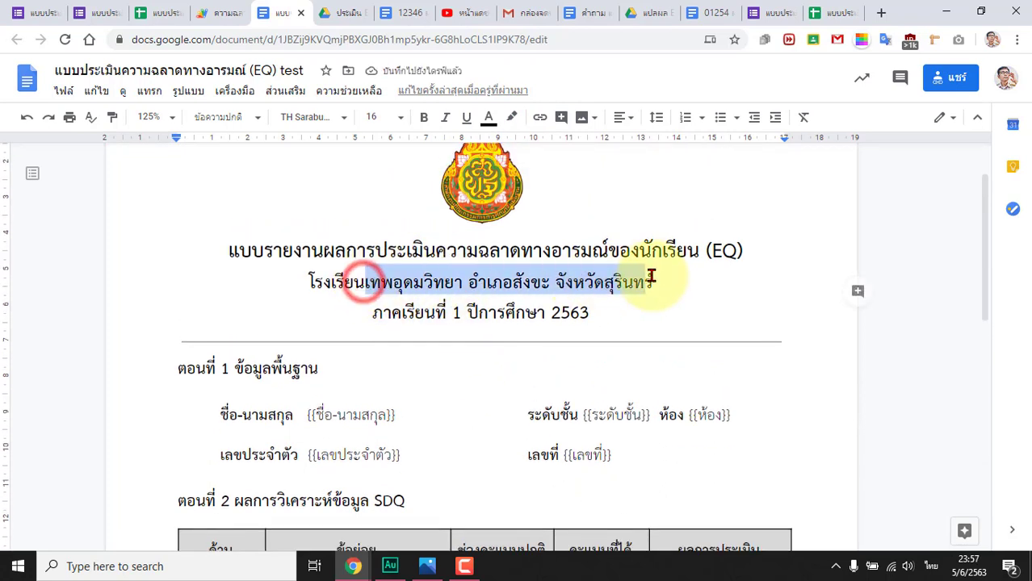
left_click(490, 120)
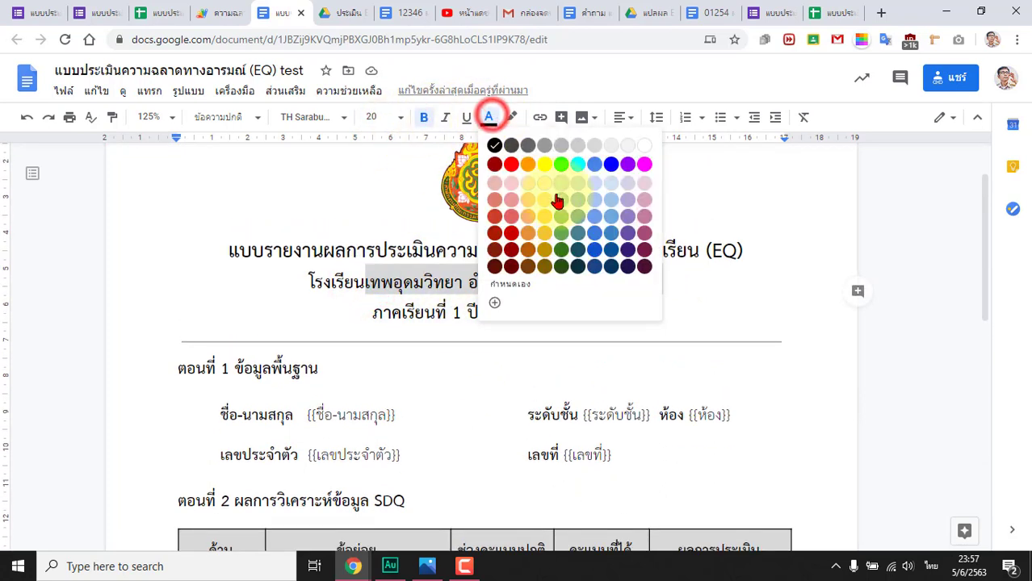
left_click(511, 159)
left_click(449, 392)
Compare the template's placeholders and results table with the student's generated report, close the report and return to its Drive folder.
scroll(444, 392, "down", 5)
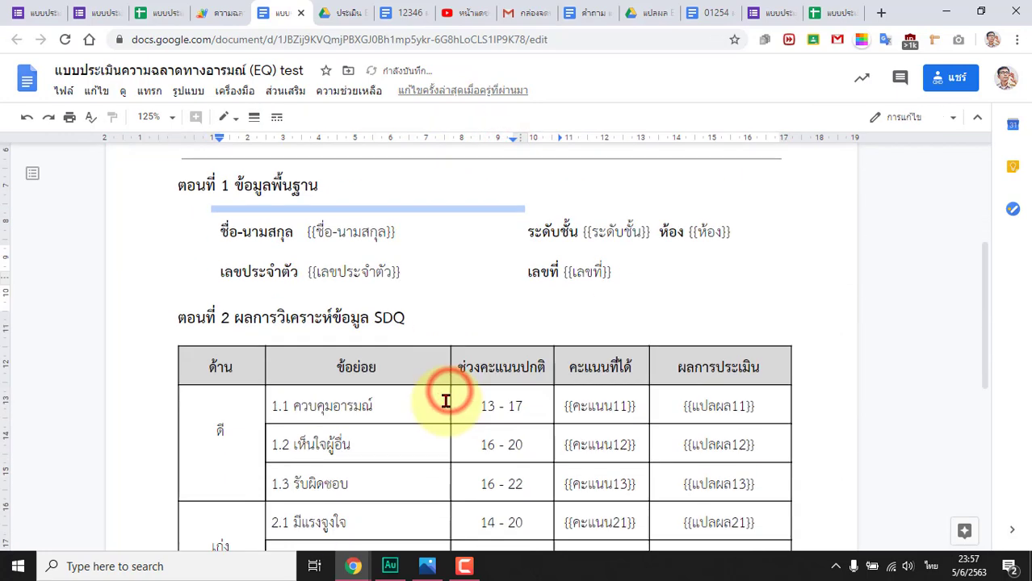
scroll(411, 390, "up", 3)
scroll(411, 390, "down", 6)
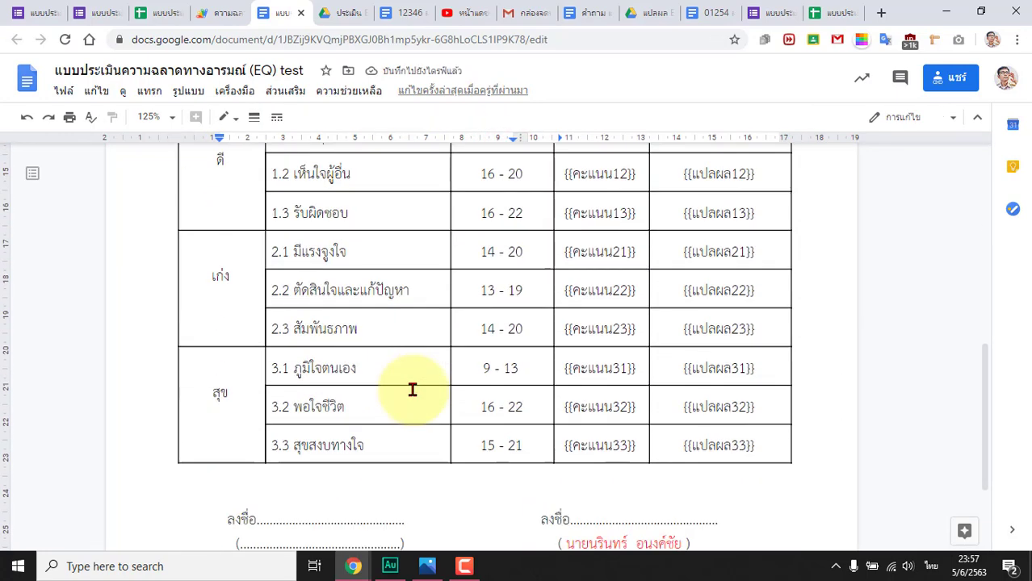
scroll(412, 390, "up", 6)
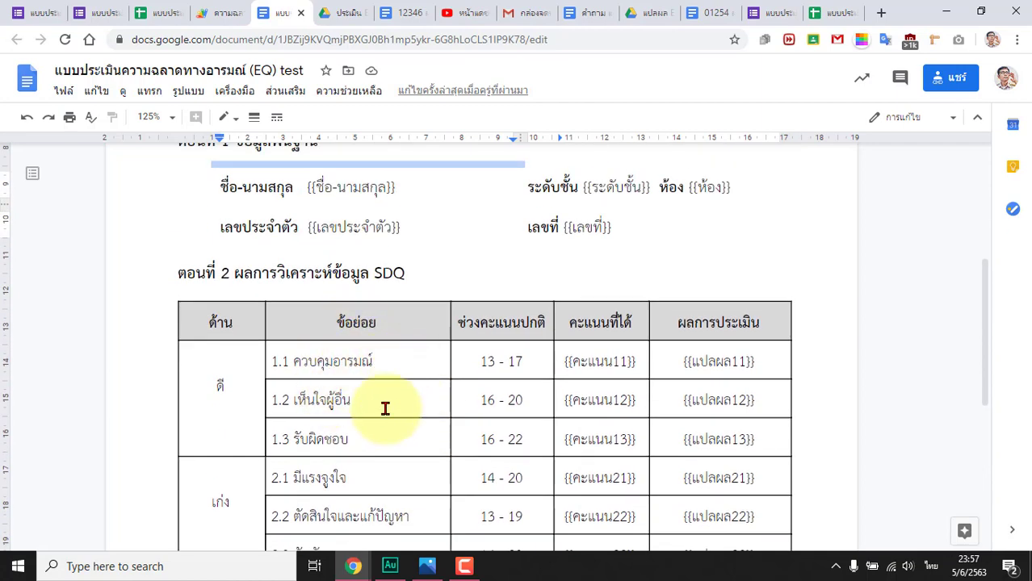
scroll(391, 358, "down", 3)
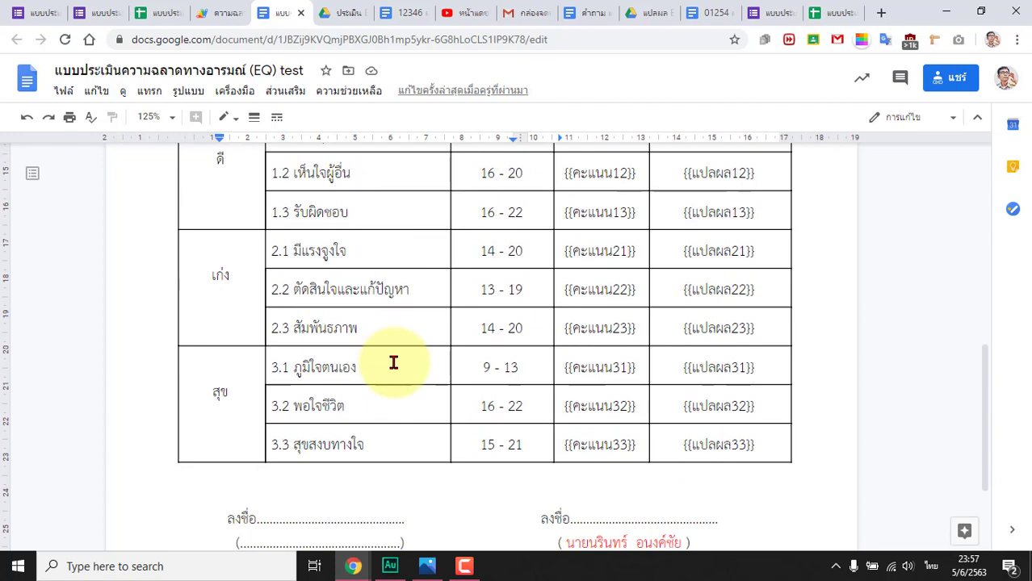
scroll(394, 362, "up", 7)
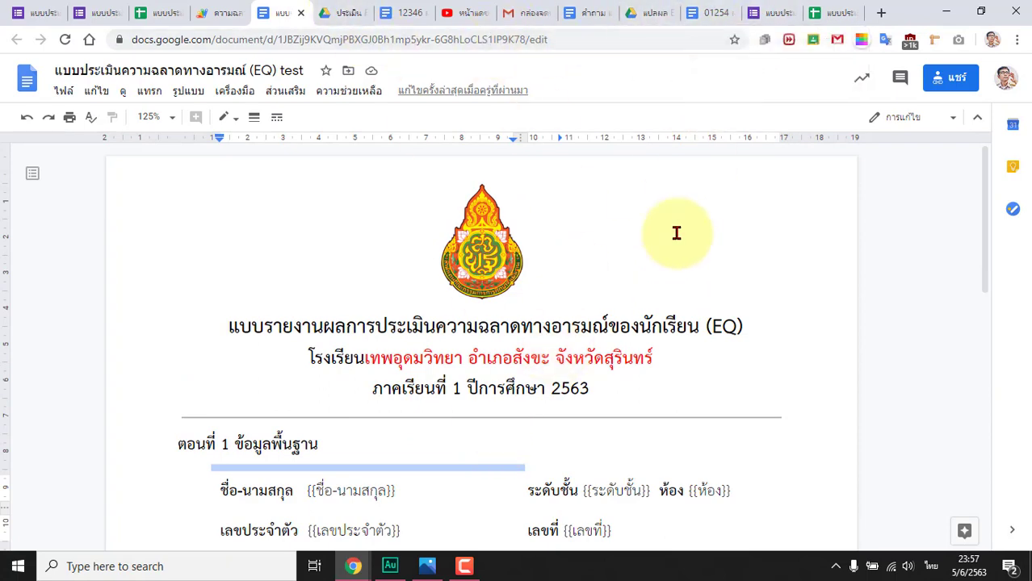
left_click(705, 12)
scroll(484, 342, "up", 6)
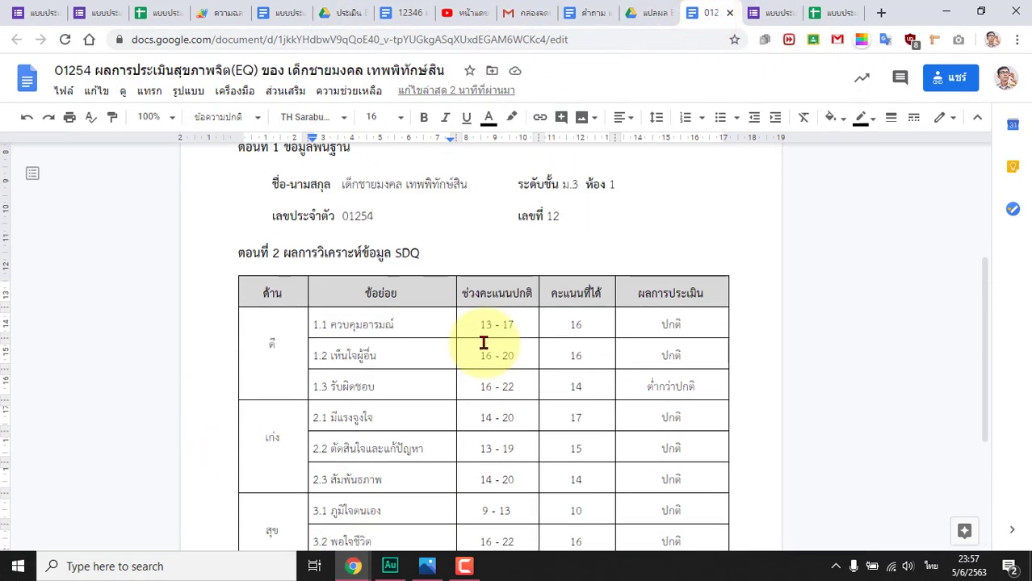
left_click(648, 12)
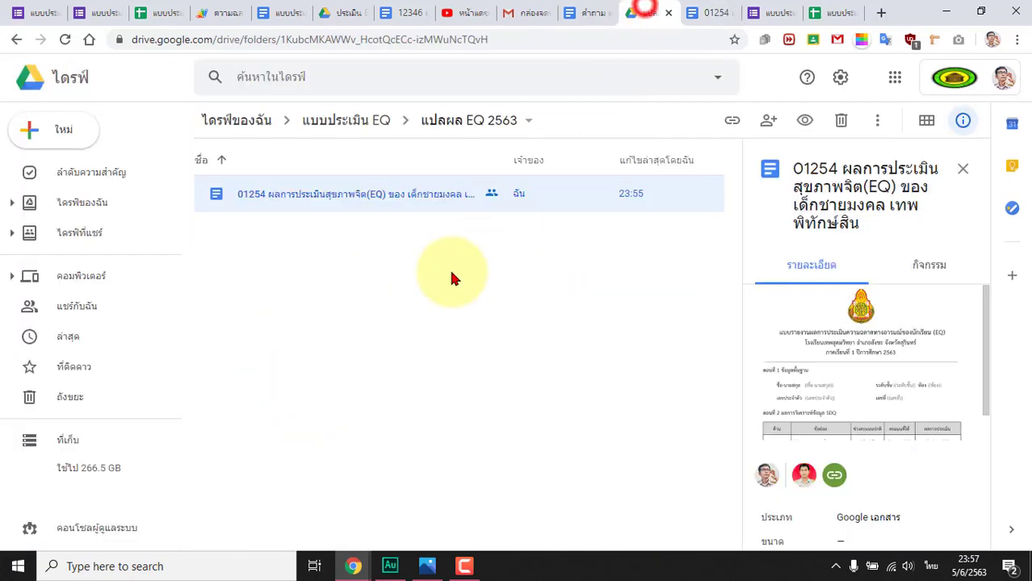
left_click(712, 12)
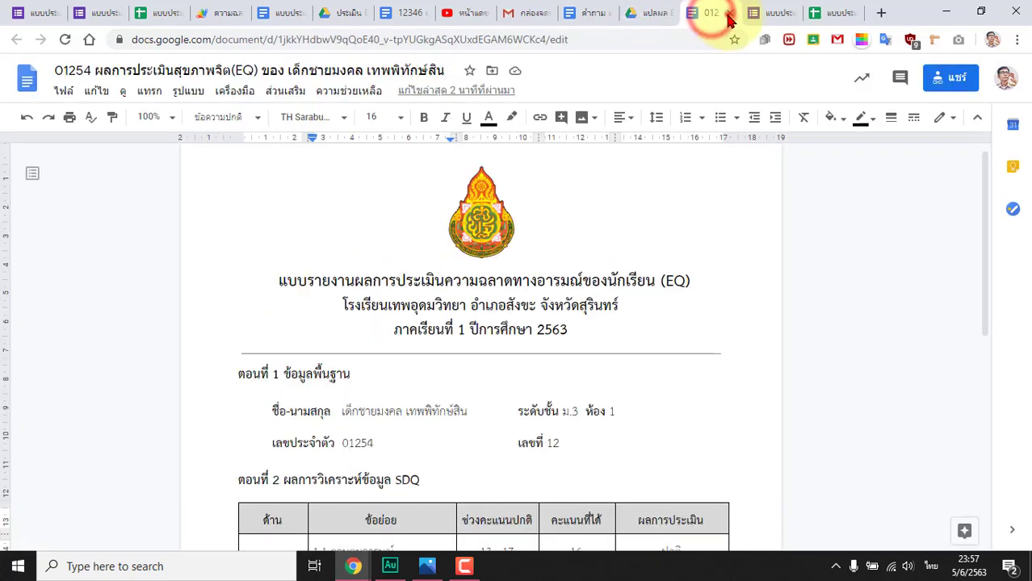
left_click(730, 12)
left_click(642, 12)
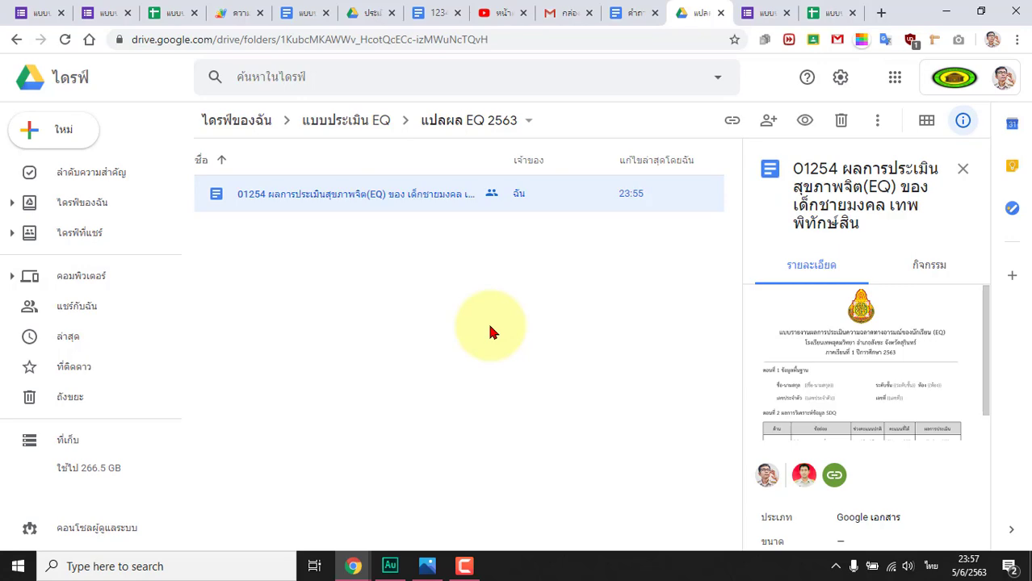
On sheet การตอบแบบฟอร์ม 1 of the response spreadsheet, fill the student's name cell B2 with light orange.
left_click(819, 12)
left_click(173, 534)
left_click(186, 199)
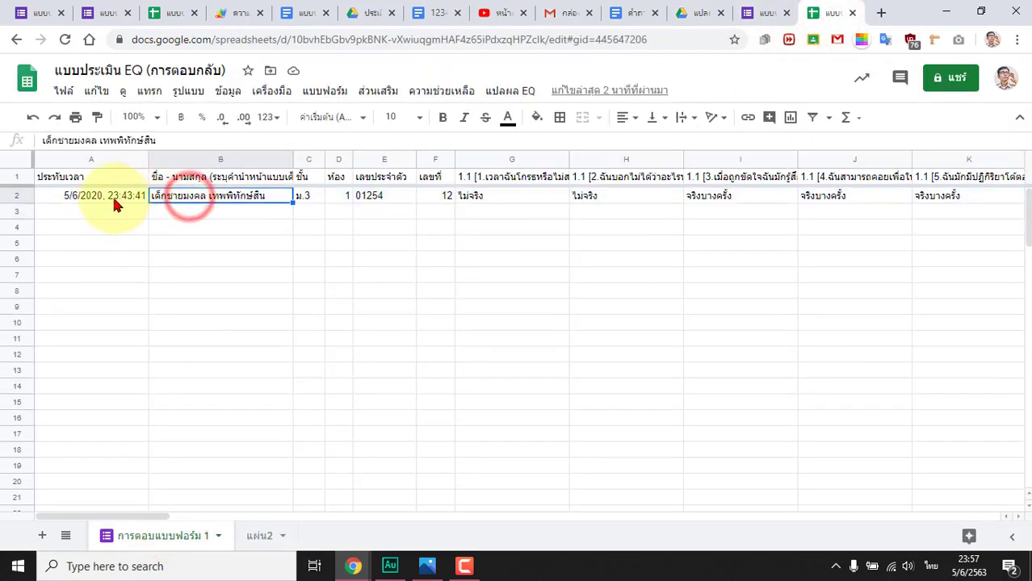
left_click(536, 117)
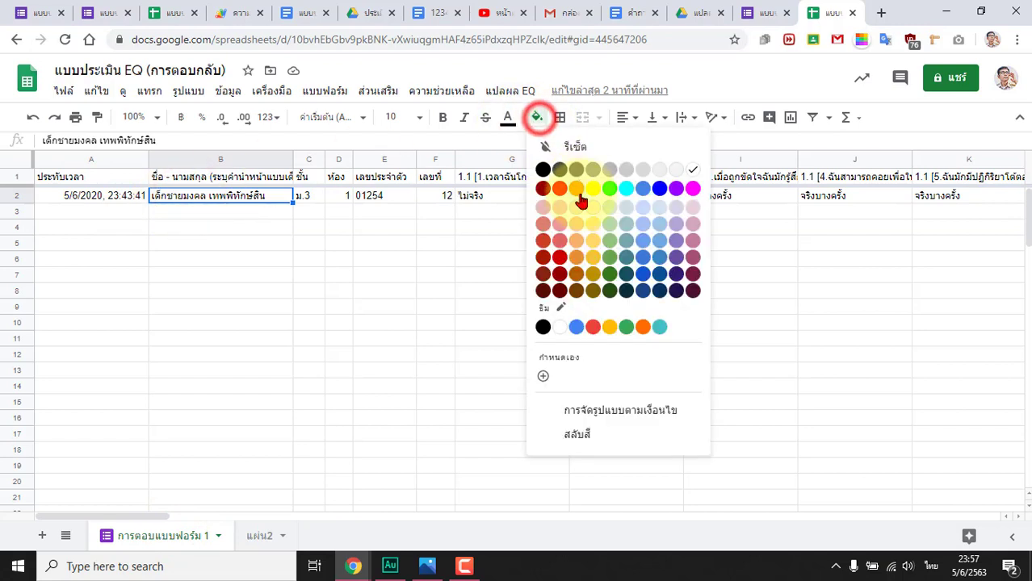
left_click(559, 188)
left_click(537, 118)
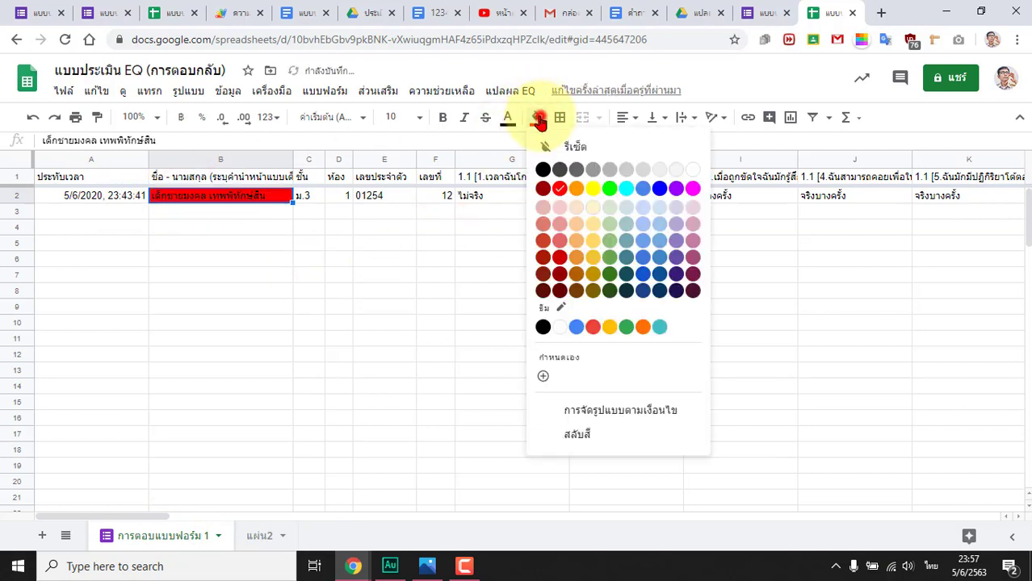
left_click(577, 224)
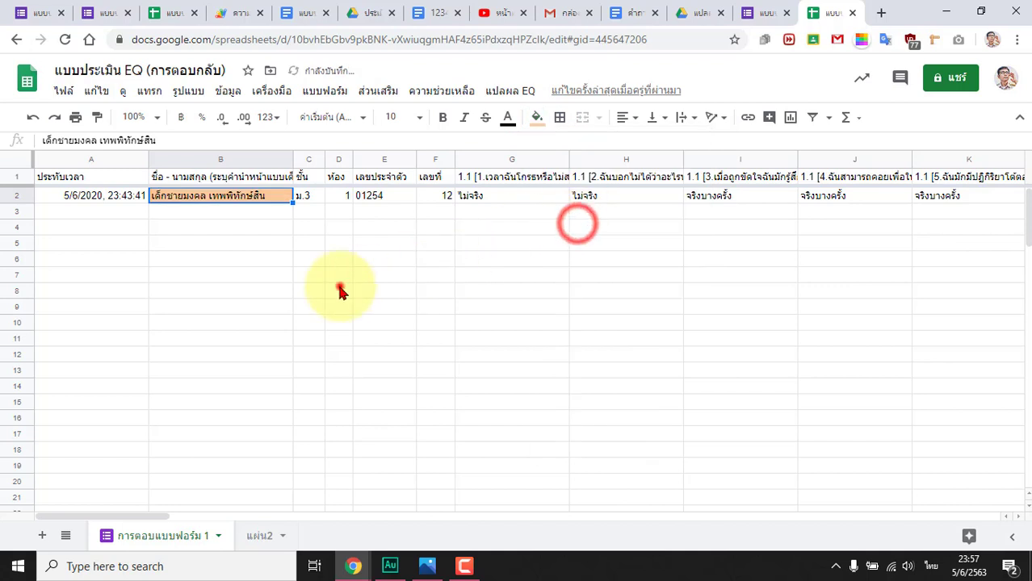
left_click(340, 290)
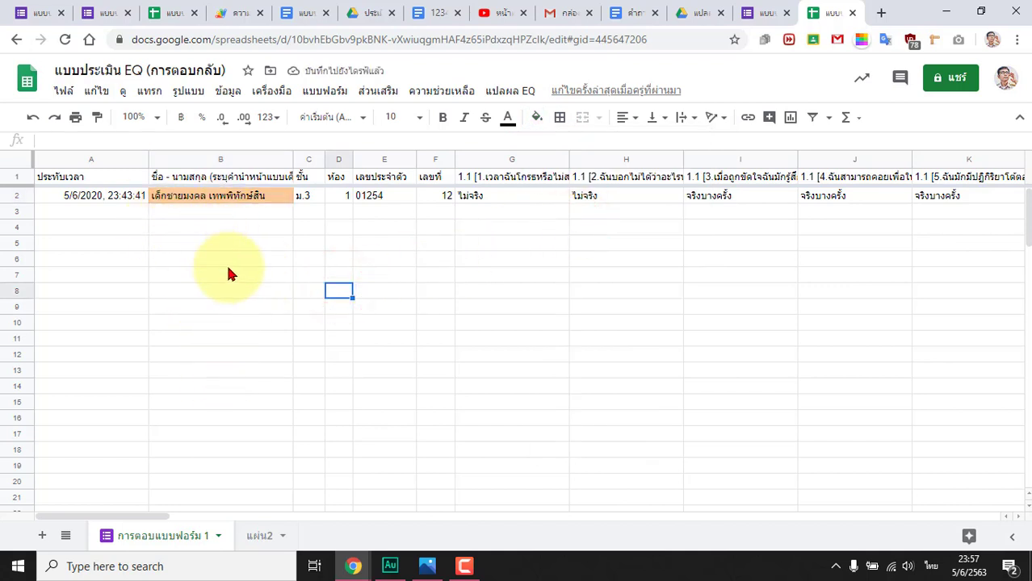
left_click(215, 210)
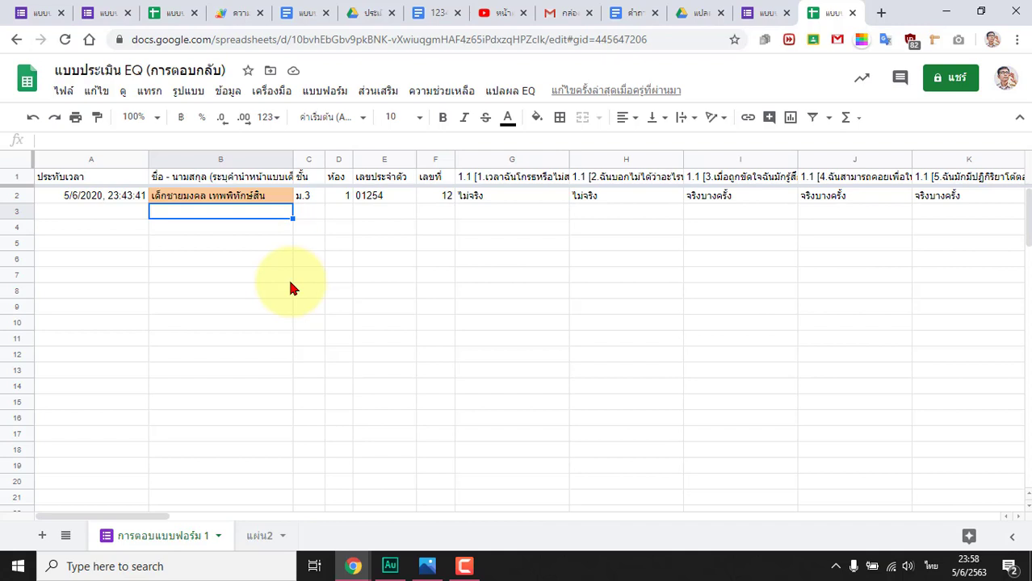
Generate the shortened share link for the แบบประเมิน EQ form, and return to the response spreadsheet.
left_click(762, 13)
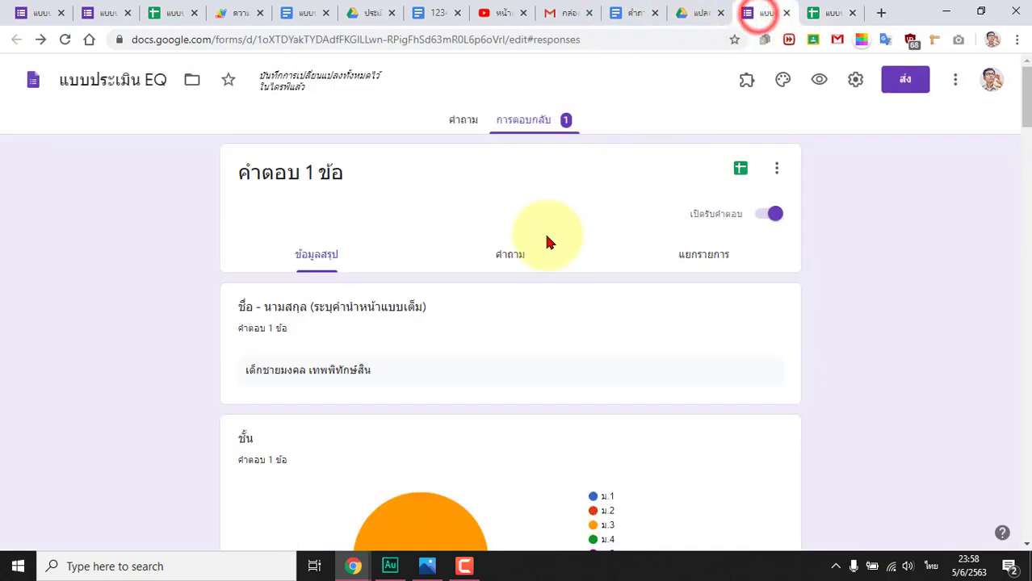
left_click(469, 119)
left_click(905, 79)
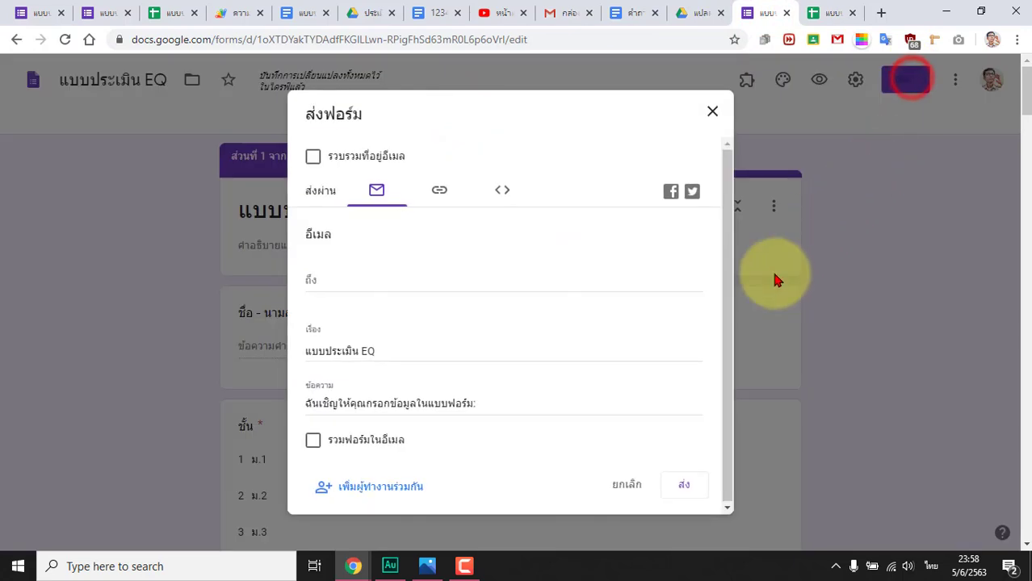
left_click(449, 191)
left_click(690, 309)
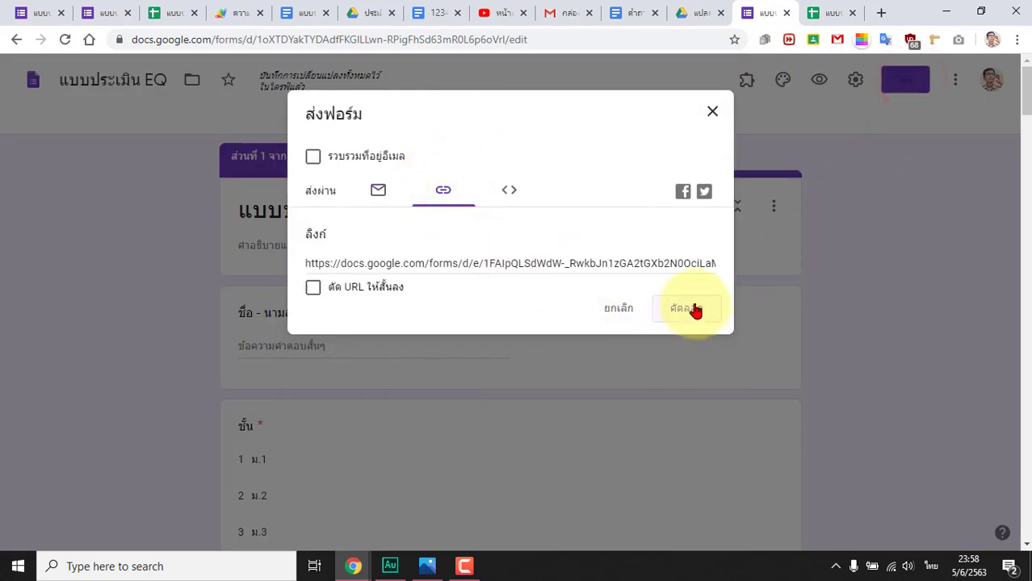
left_click(333, 287)
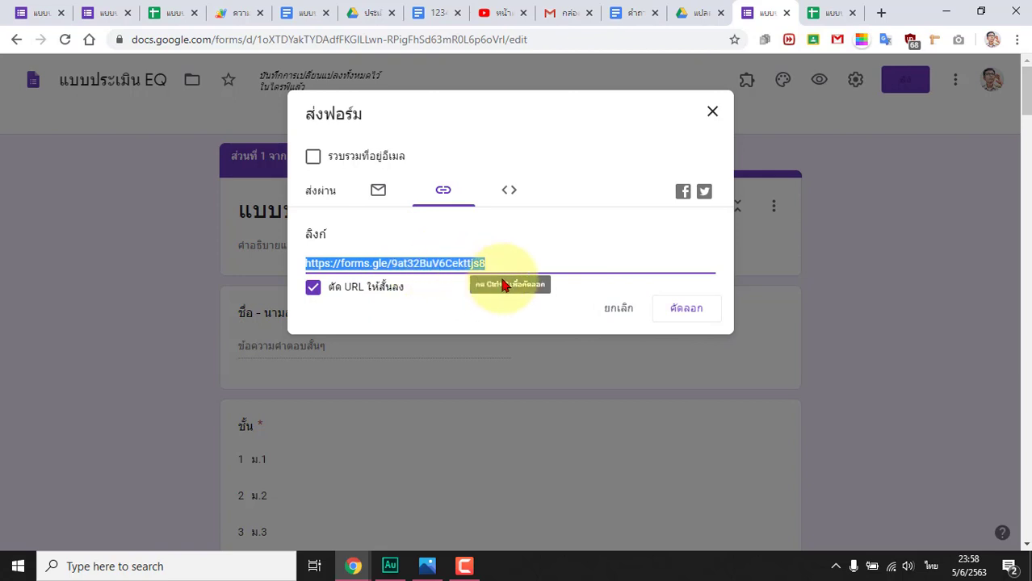
left_click(825, 11)
left_click(81, 197)
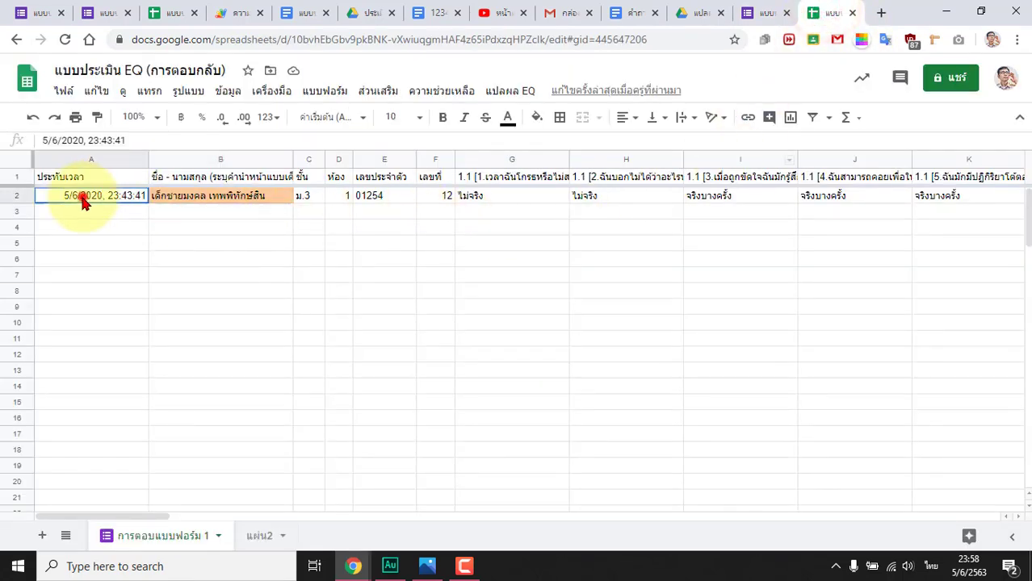
Try to filter the student's results in row 2 of sheet แผ่น2, and undo the filter.
left_click(263, 538)
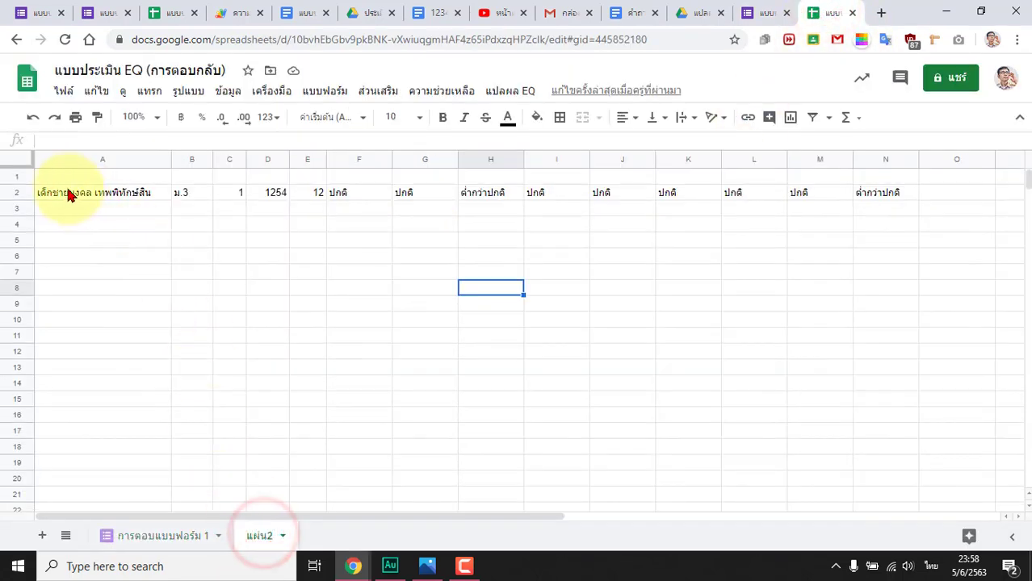
left_click(65, 192)
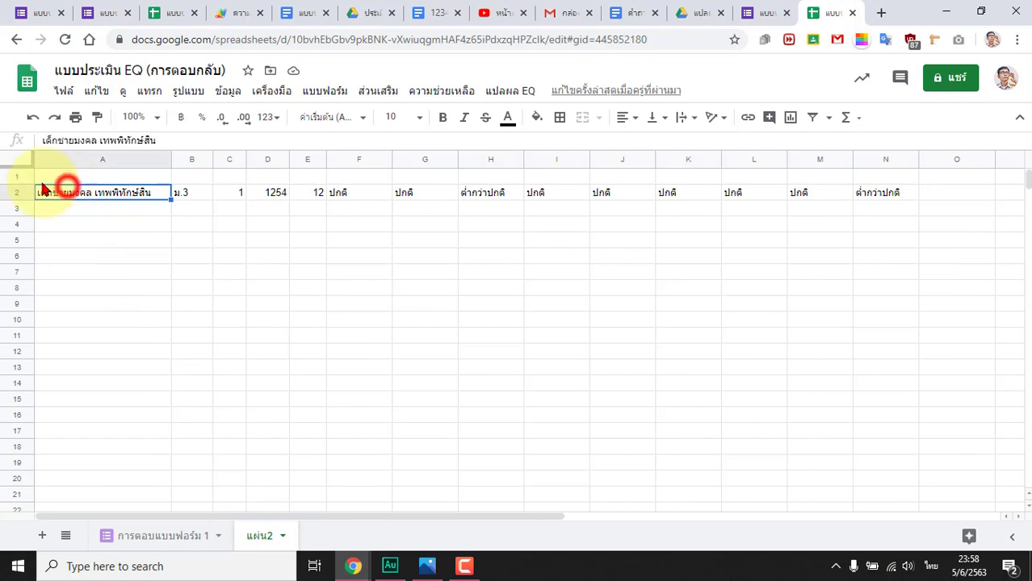
left_click(812, 119)
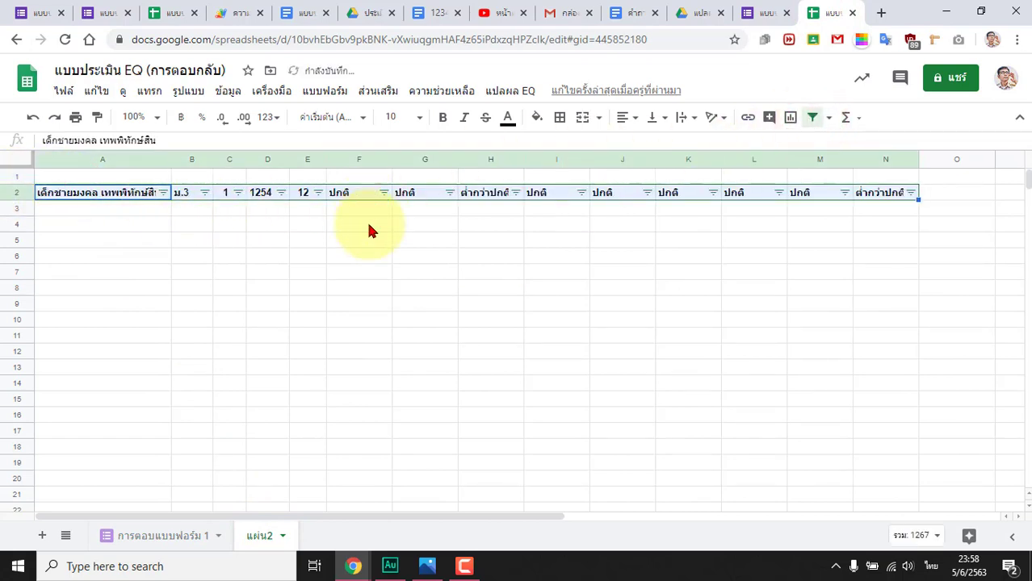
left_click(132, 176)
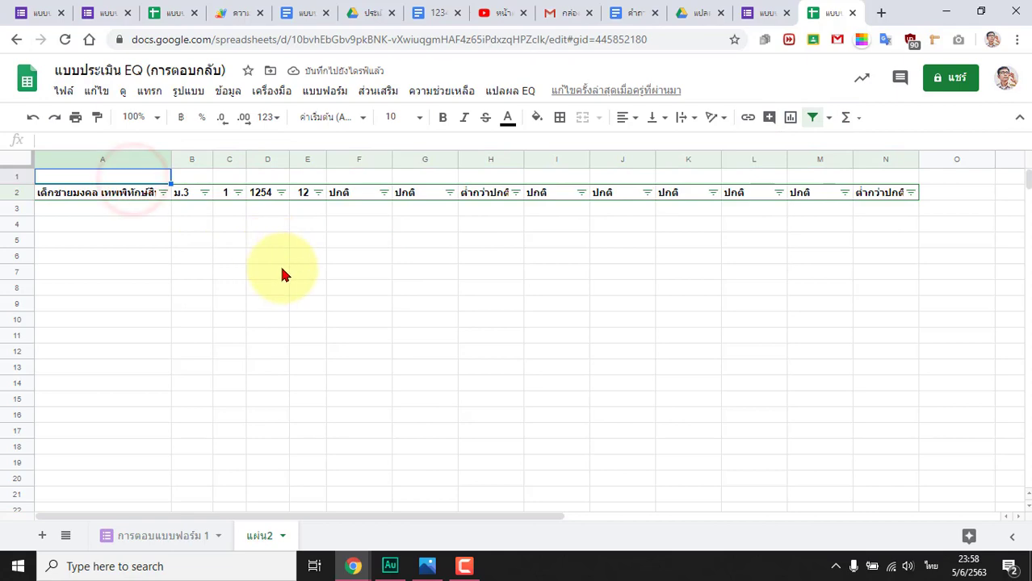
key("ctrl+z")
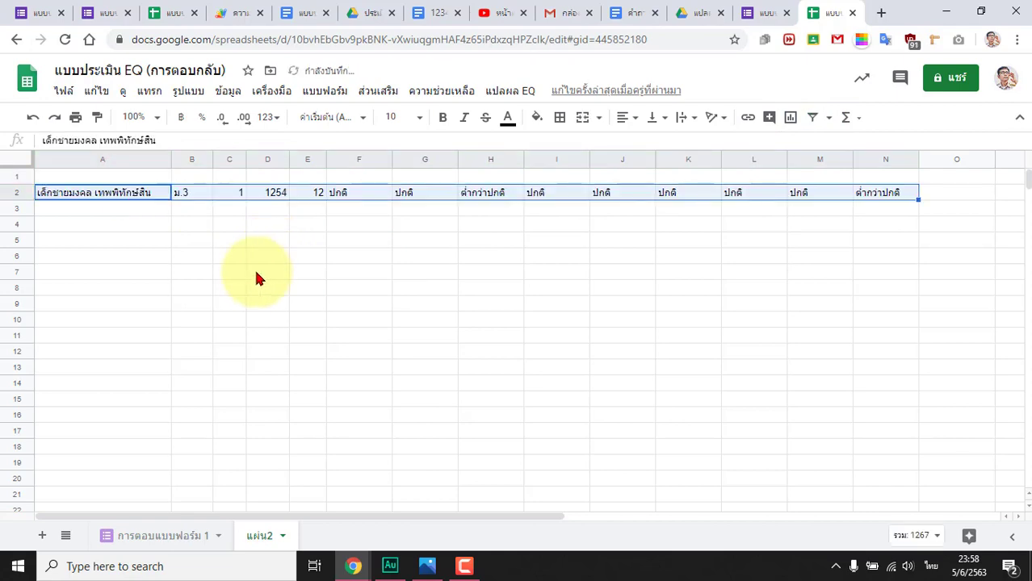
left_click(251, 272)
Turn off the filter on sheet แผ่น2 of the earlier EQ response spreadsheet, แบบประเมินความฉลาดทางอารมณ์ (EQ) new.
left_click(165, 12)
left_click(232, 234)
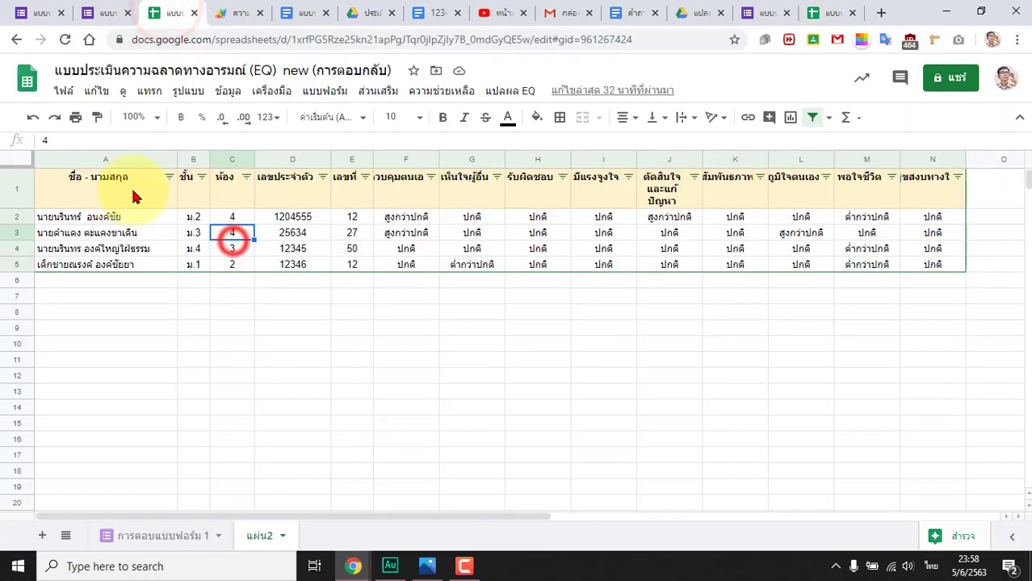
left_click(89, 188)
left_click(812, 118)
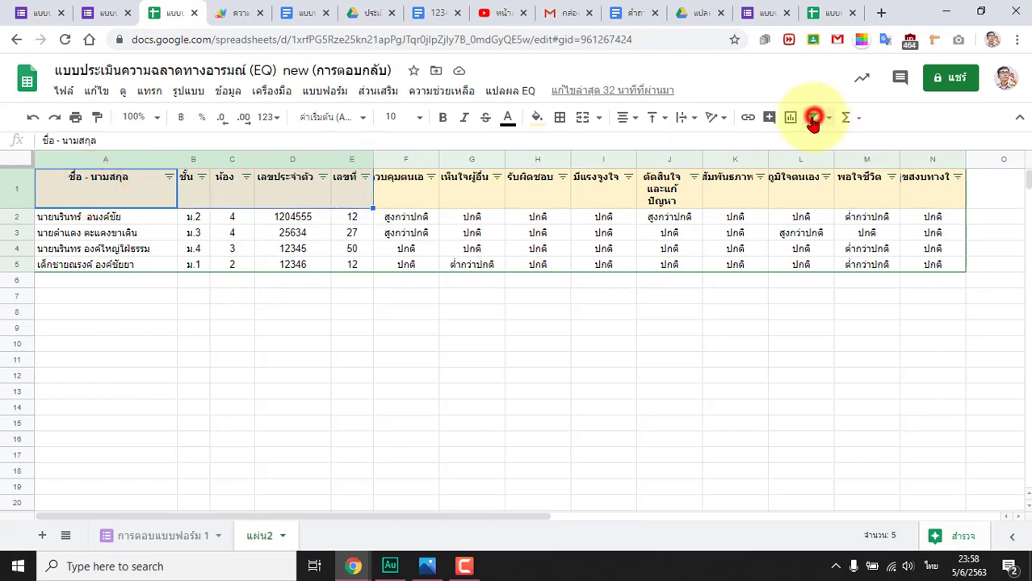
left_click(414, 300)
Copy the formatted header cells A1:N1 from the earlier spreadsheet and paste them into A1 of แผ่น2 in แบบประเมิน EQ (การตอบกลับ).
left_click_drag(160, 192, 911, 198)
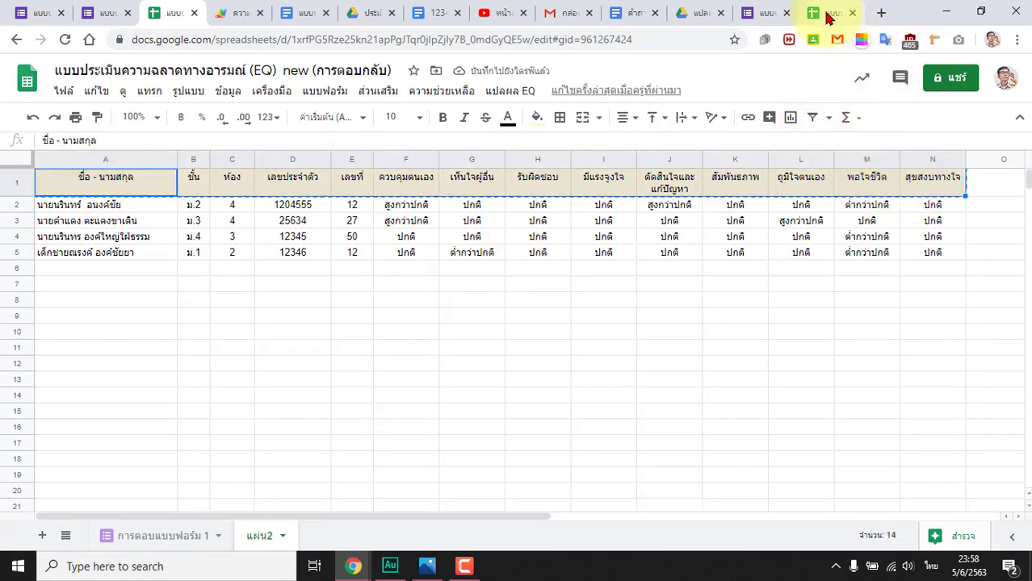
left_click(828, 13)
right_click(64, 173)
mouse_move(132, 184)
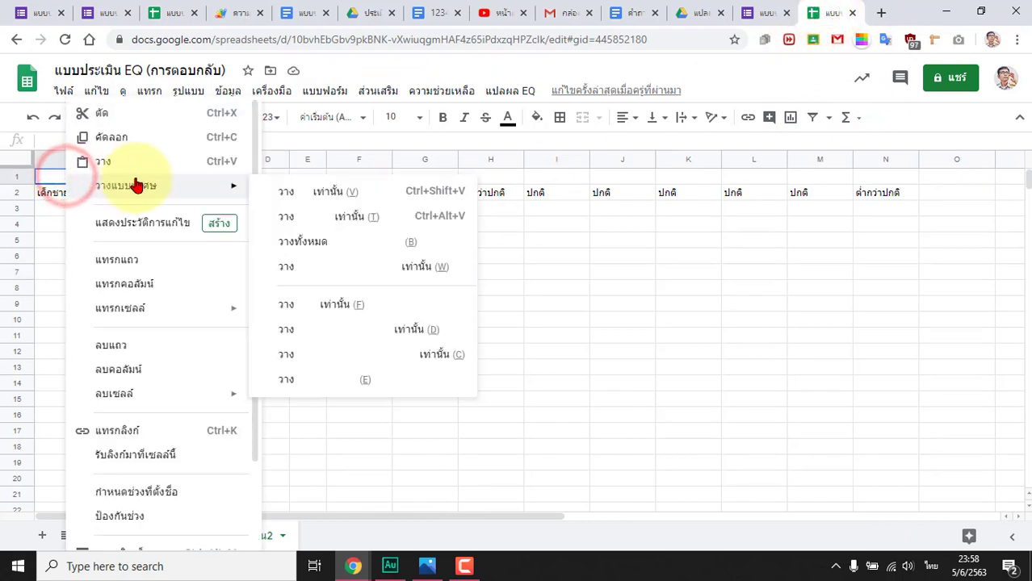
left_click(133, 162)
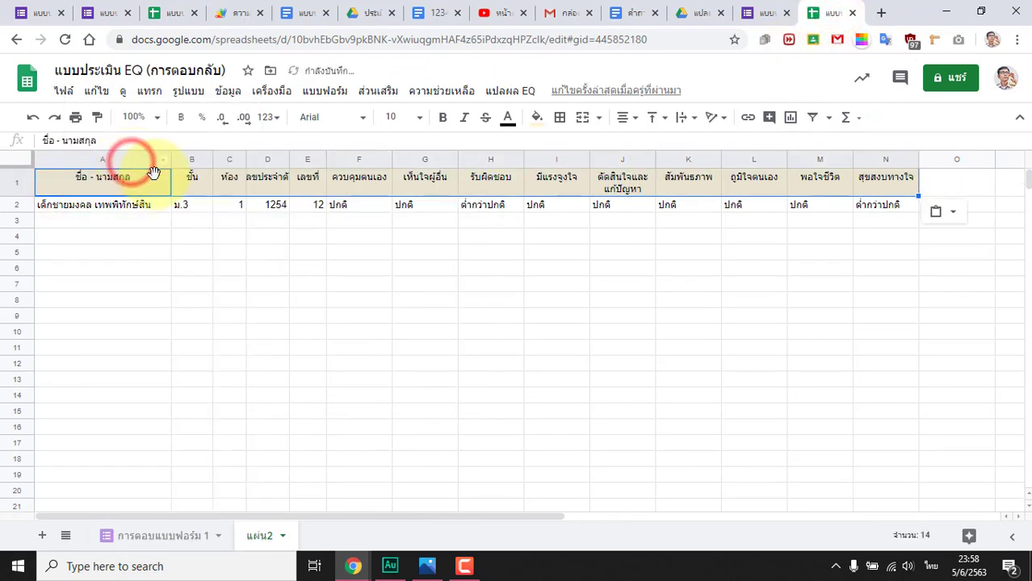
left_click(390, 281)
Add a filter to the header row of แผ่น2 and apply it to the ชั้น column with all values cleared.
left_click(83, 178)
left_click(814, 119)
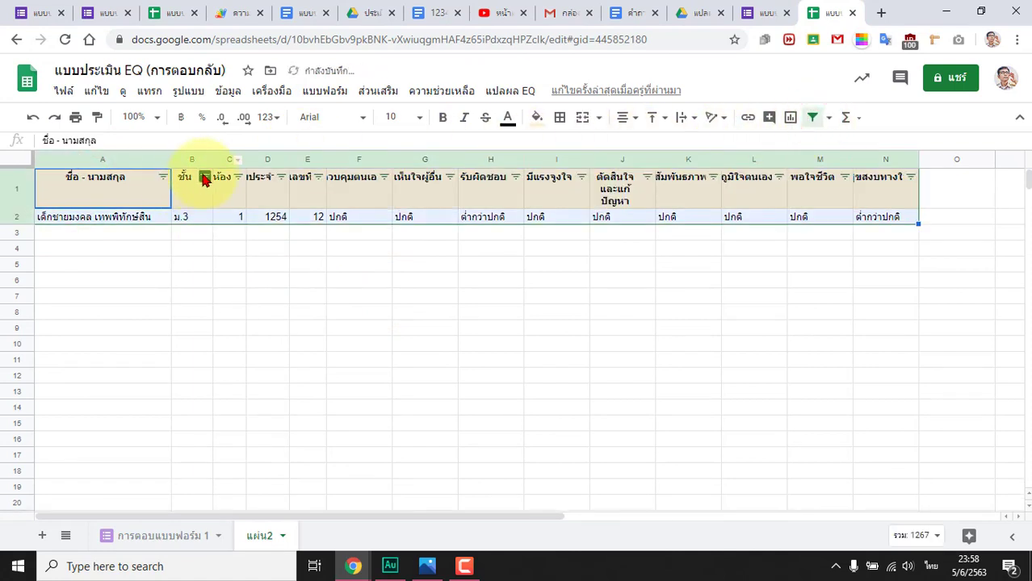
left_click(205, 177)
left_click(280, 363)
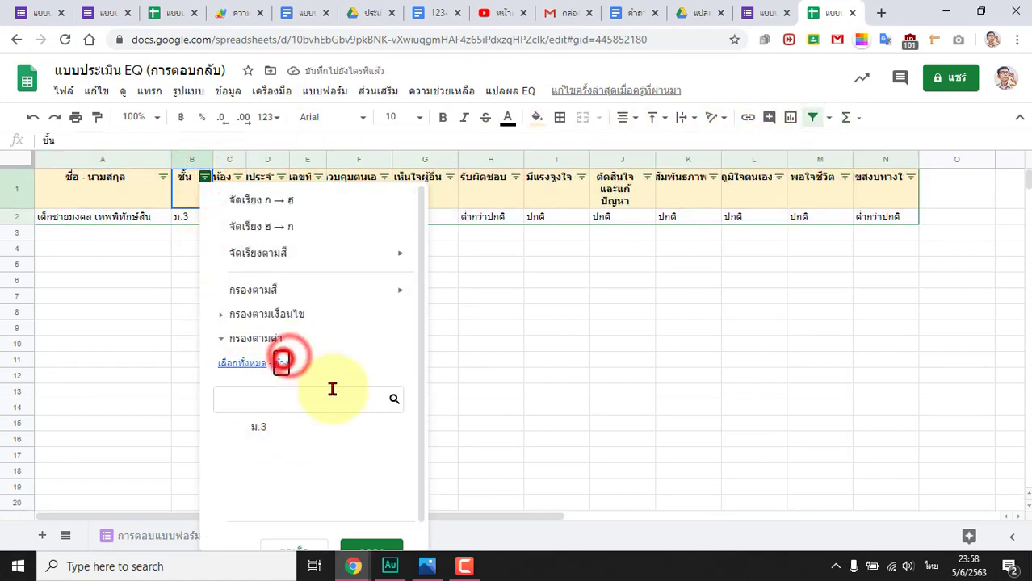
scroll(362, 545, "down", 1)
left_click(363, 546)
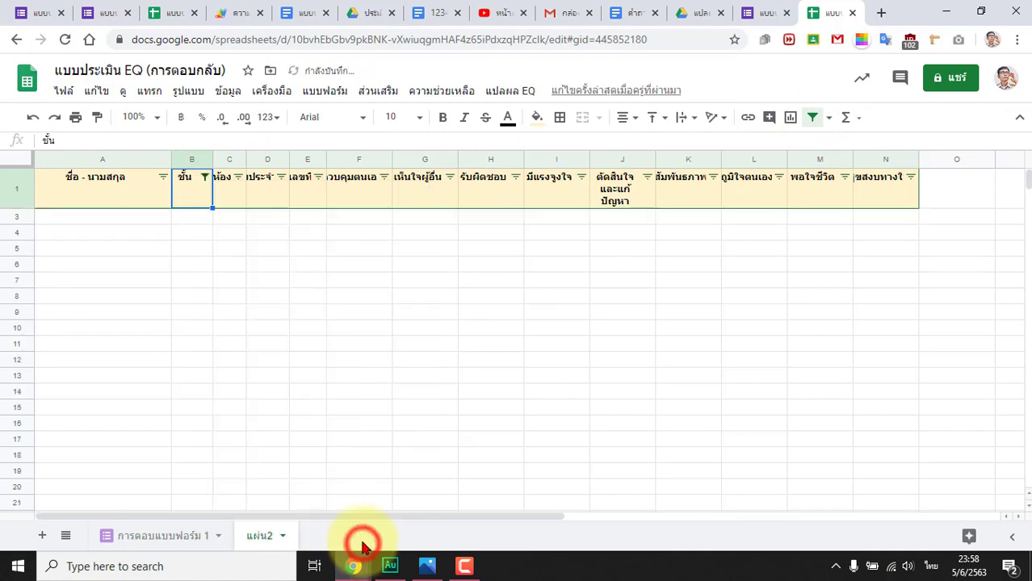
Remove the filter from the table on sheet แผ่น2.
left_click(394, 379)
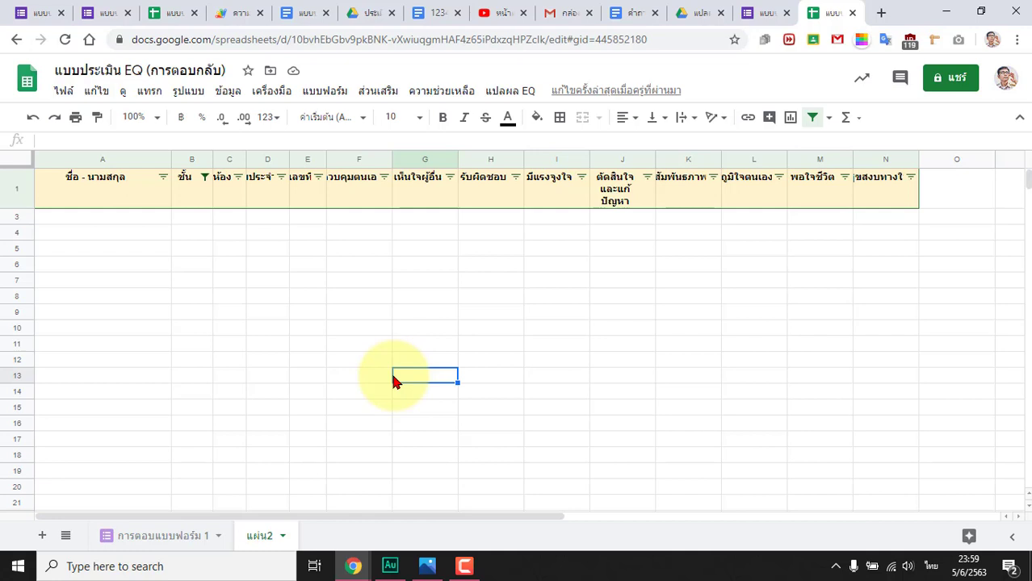
left_click(812, 118)
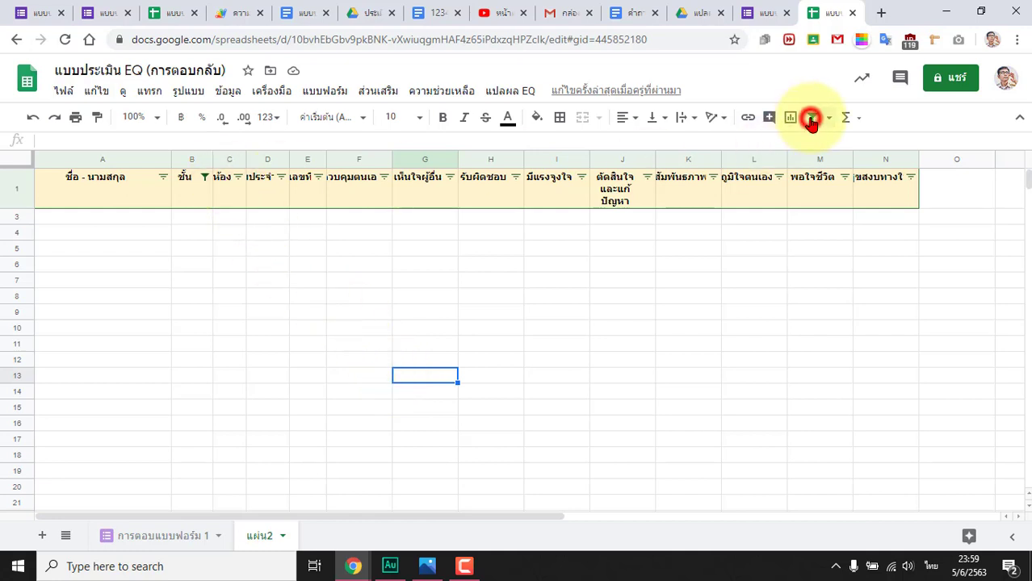